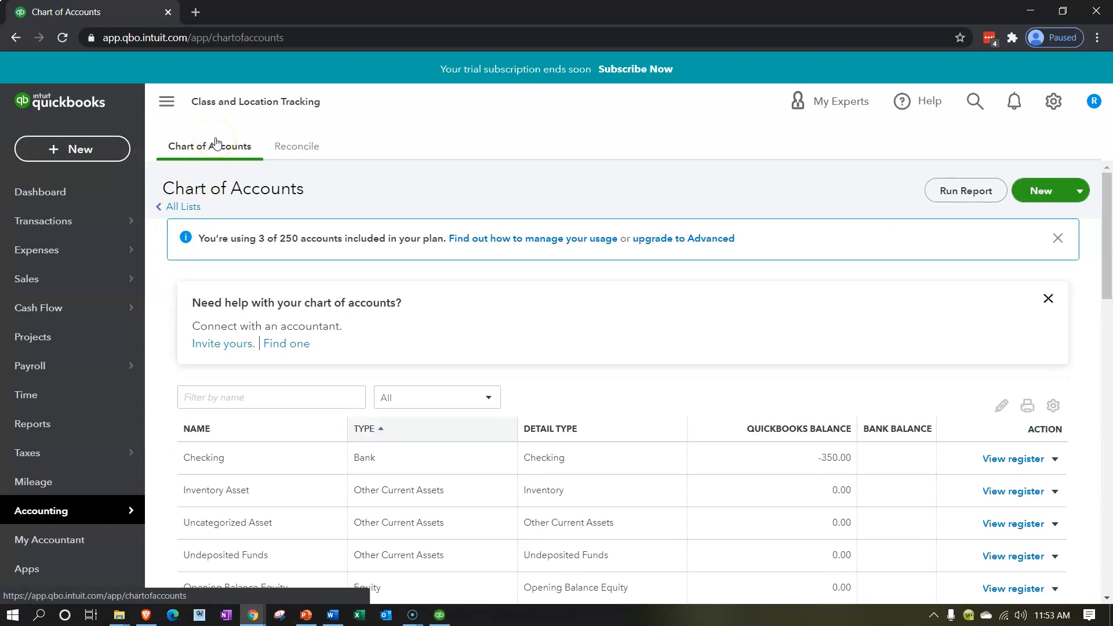
Step: Collapse the navigation sidebar and examine the chart of accounts from the bank account through the expense accounts
{"action": "left_click", "coordinate": [166, 102]}
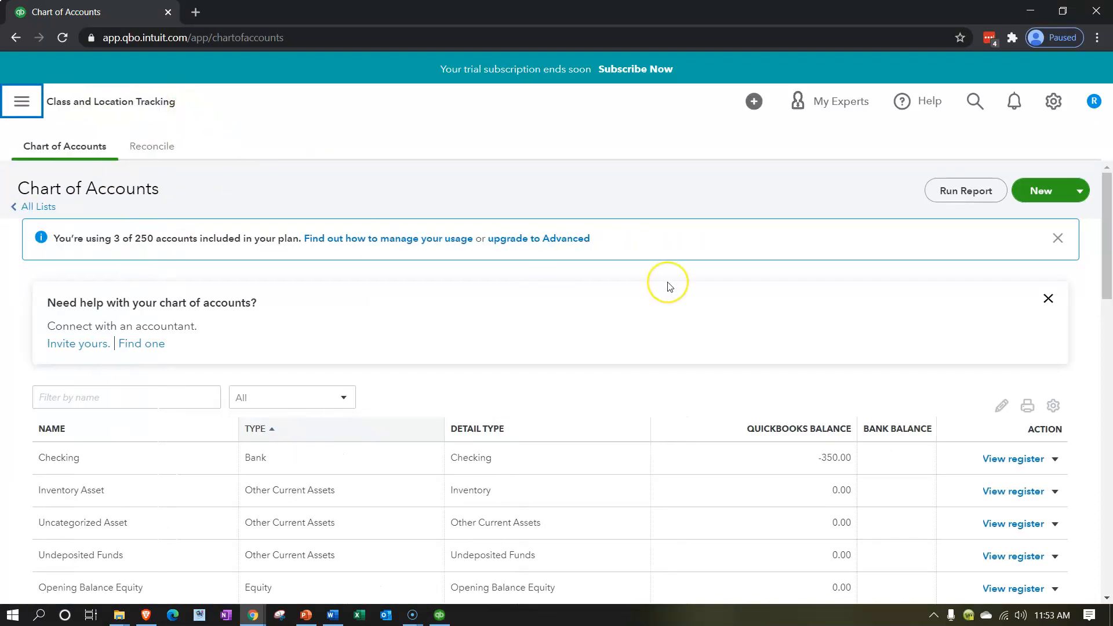
{"action": "scroll", "coordinate": [670, 287], "scroll_direction": "down", "scroll_amount": 4}
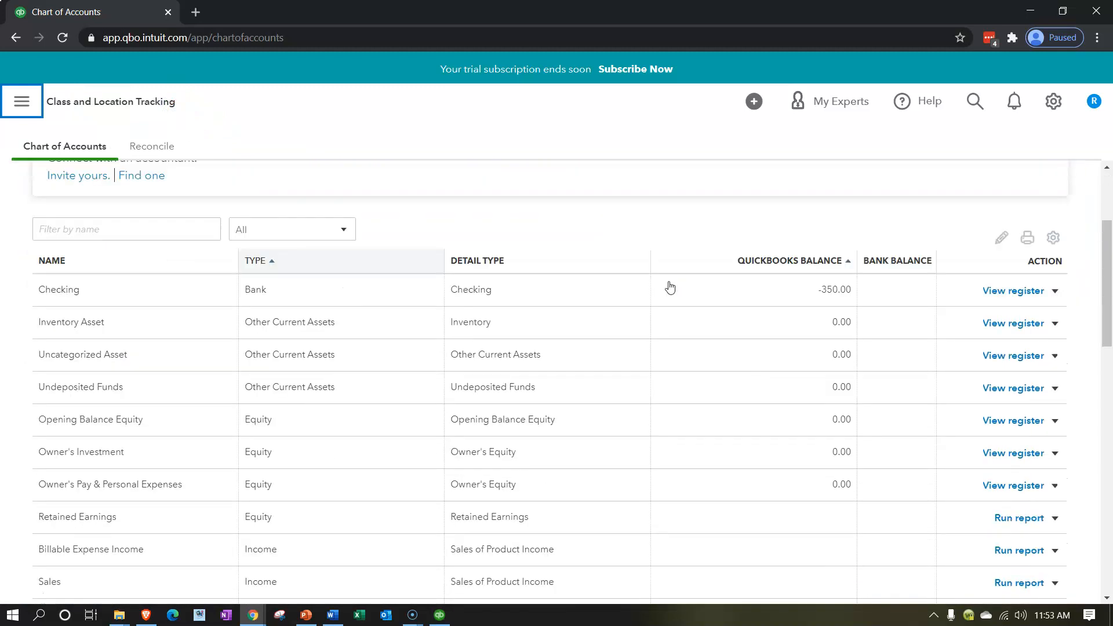
{"action": "scroll", "coordinate": [669, 287], "scroll_direction": "down", "scroll_amount": 1}
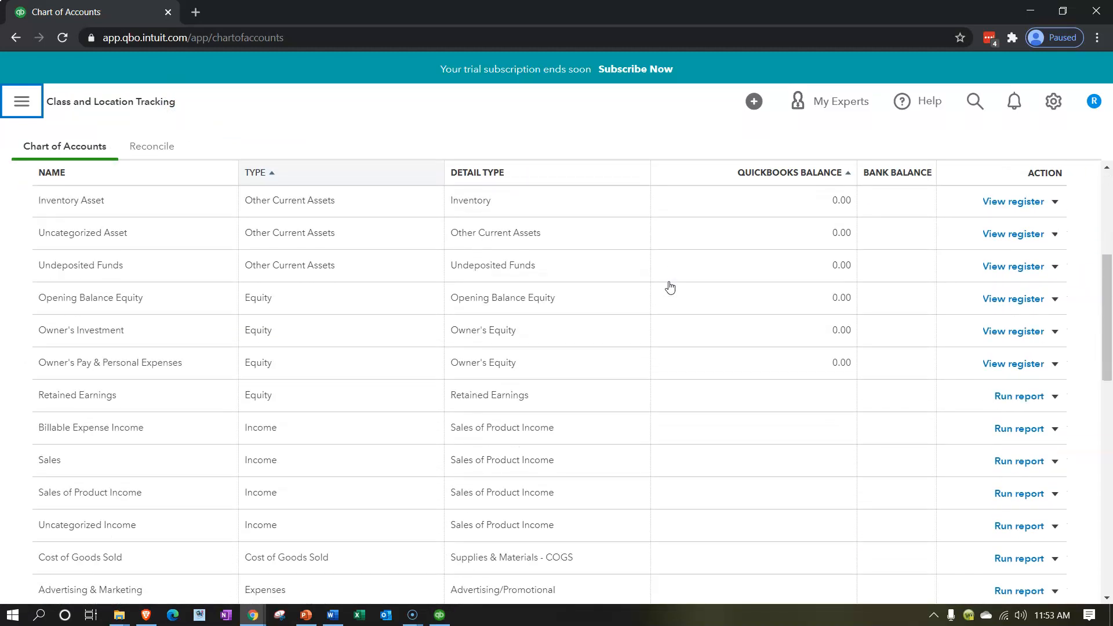
{"action": "scroll", "coordinate": [670, 286], "scroll_direction": "up", "scroll_amount": 2}
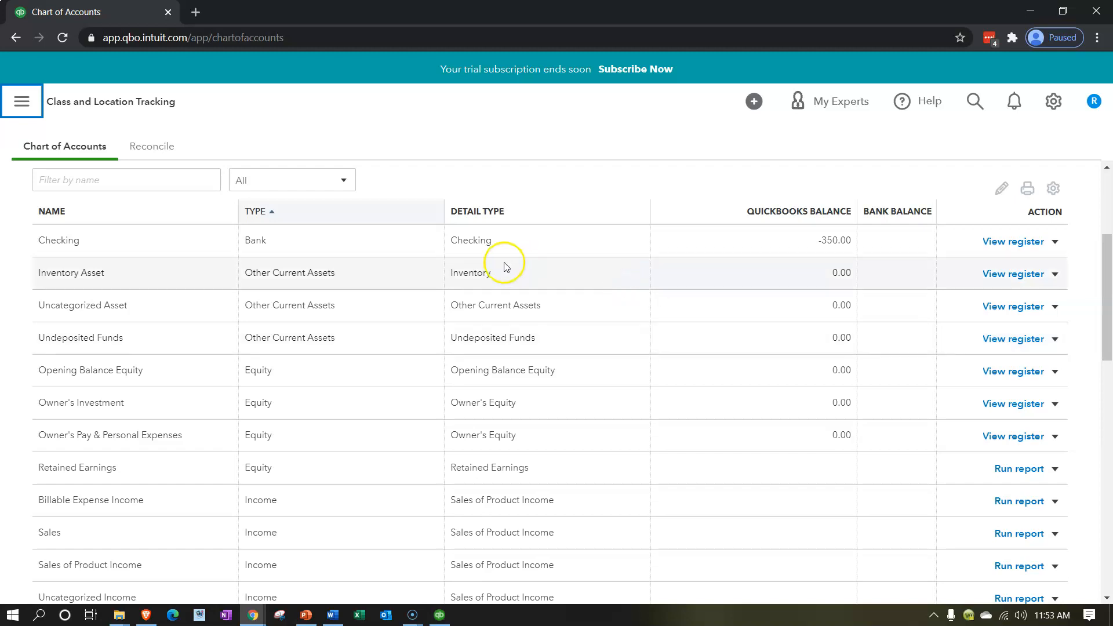
{"action": "scroll", "coordinate": [360, 281], "scroll_direction": "down", "scroll_amount": 2}
{"action": "scroll", "coordinate": [359, 281], "scroll_direction": "down", "scroll_amount": 2}
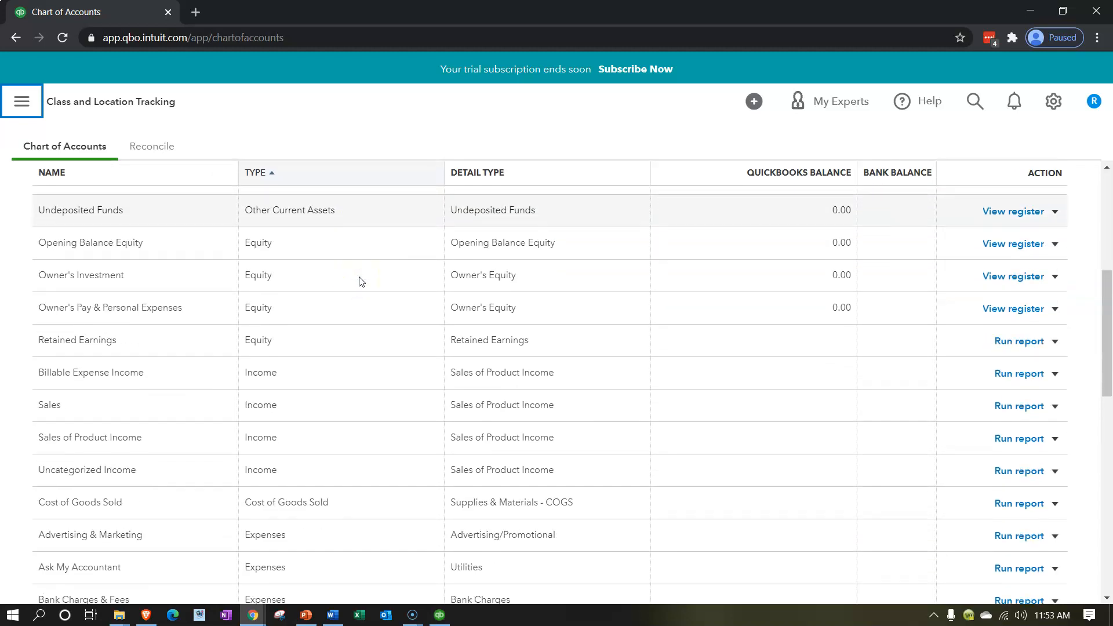
{"action": "scroll", "coordinate": [359, 281], "scroll_direction": "down", "scroll_amount": 4}
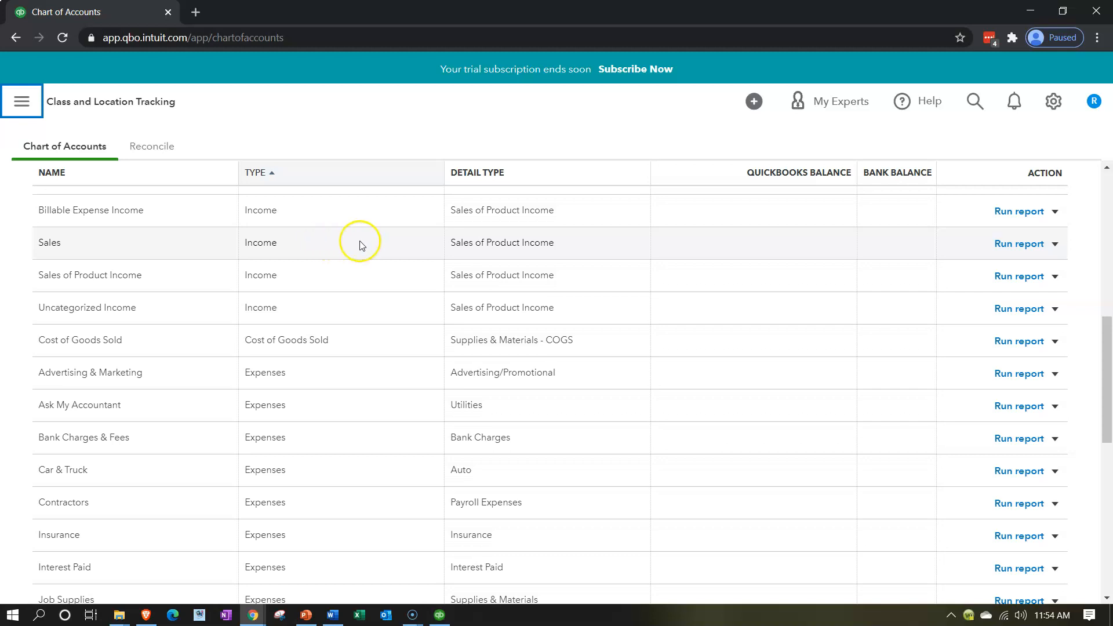
{"action": "scroll", "coordinate": [360, 241], "scroll_direction": "down", "scroll_amount": 3}
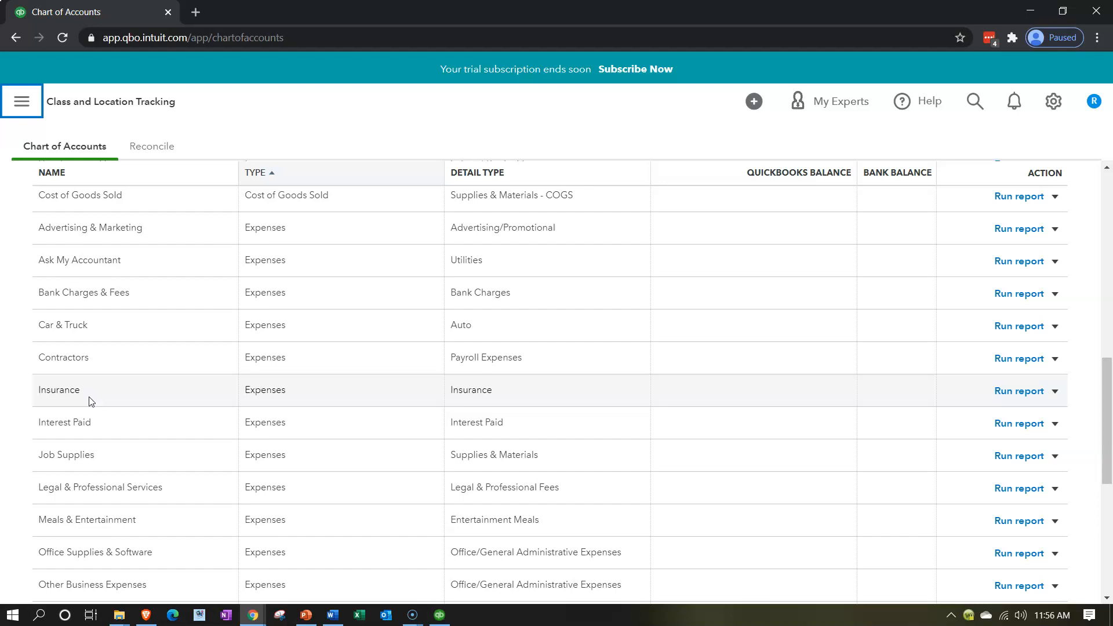
Step: Open the advanced section of the company's account and settings
{"action": "left_click", "coordinate": [1054, 107]}
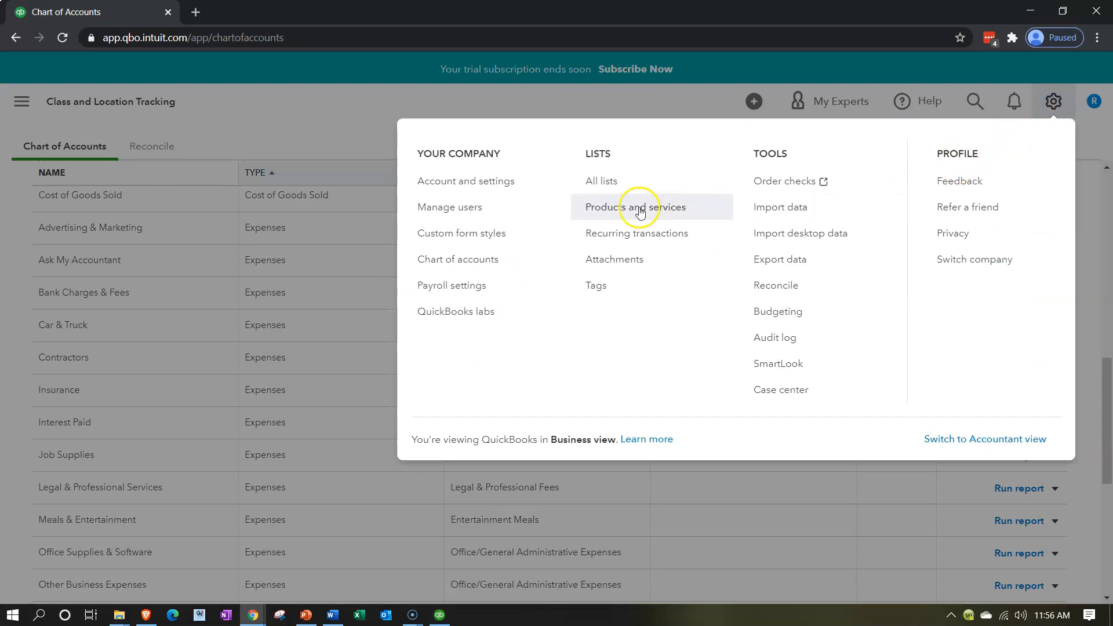
{"action": "left_click", "coordinate": [467, 184]}
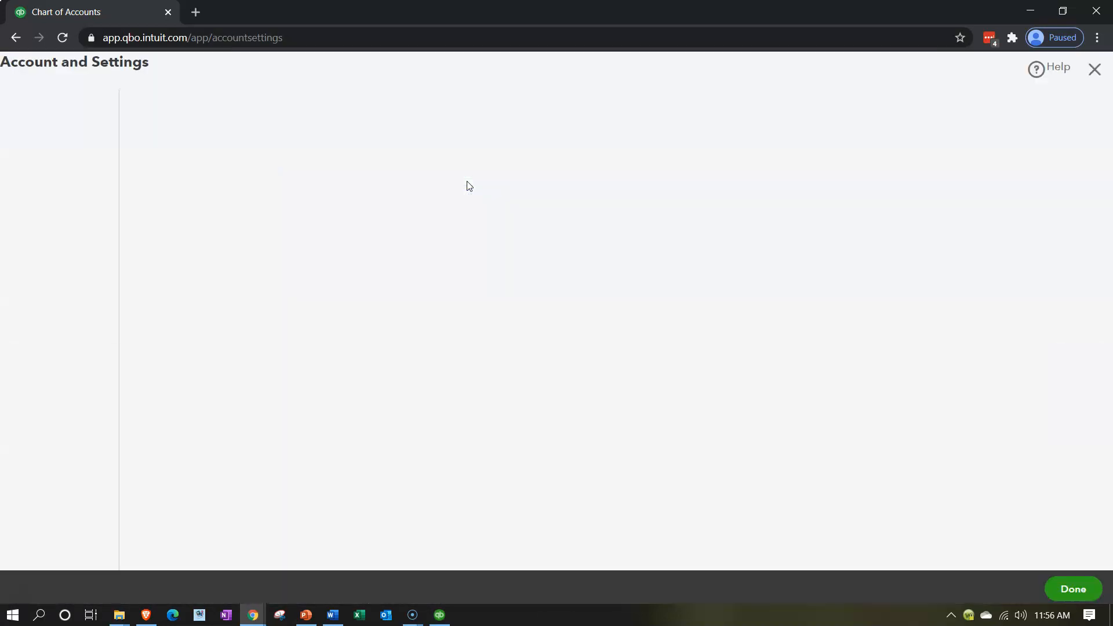
{"action": "left_click", "coordinate": [377, 413]}
{"action": "left_click", "coordinate": [374, 406]}
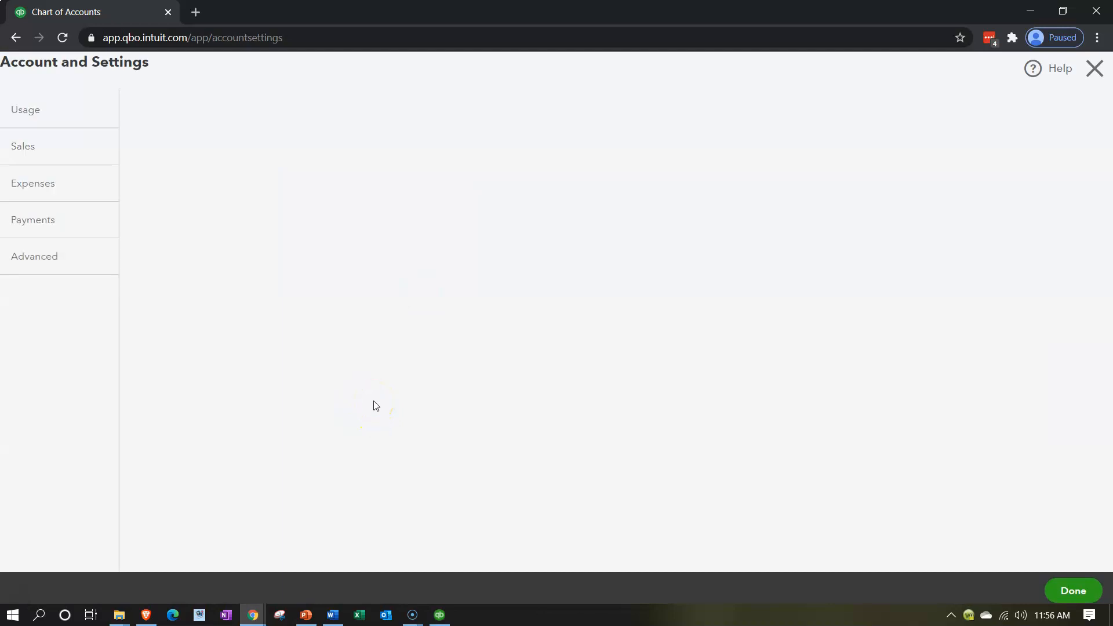
{"action": "left_click", "coordinate": [357, 373]}
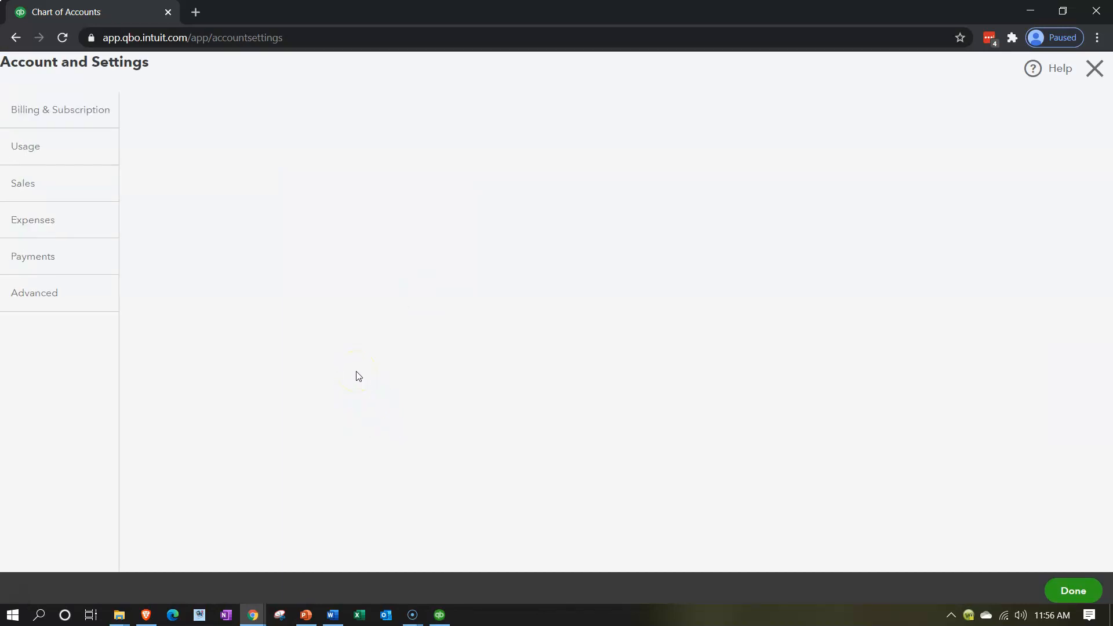
{"action": "left_click", "coordinate": [49, 339]}
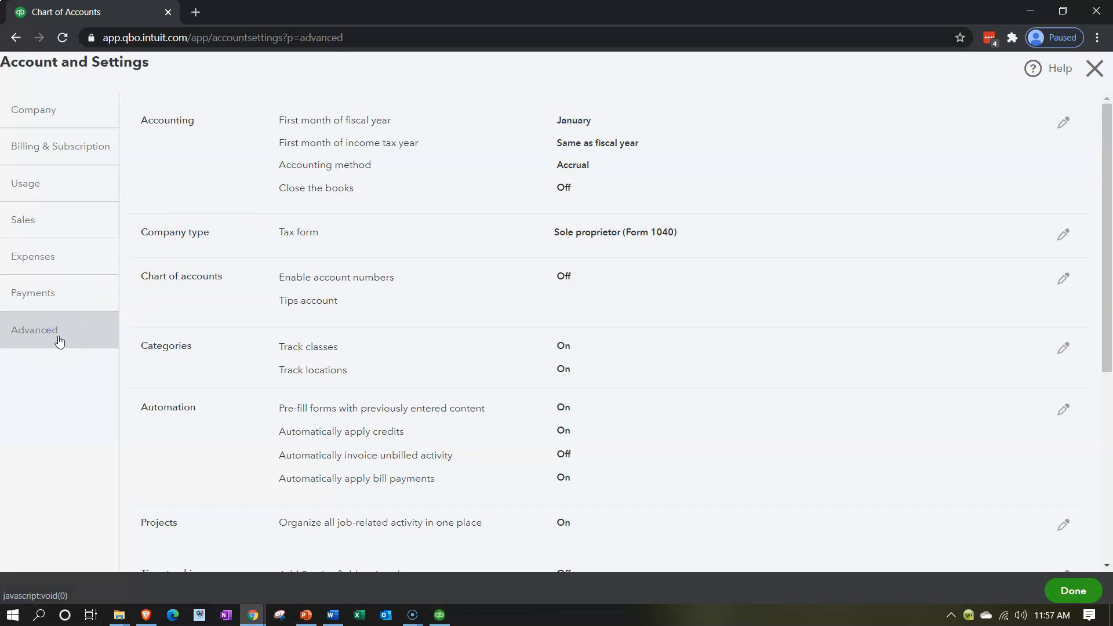
Step: Enable and show account numbers for the chart of accounts, save the change and close the settings
{"action": "left_click", "coordinate": [417, 299]}
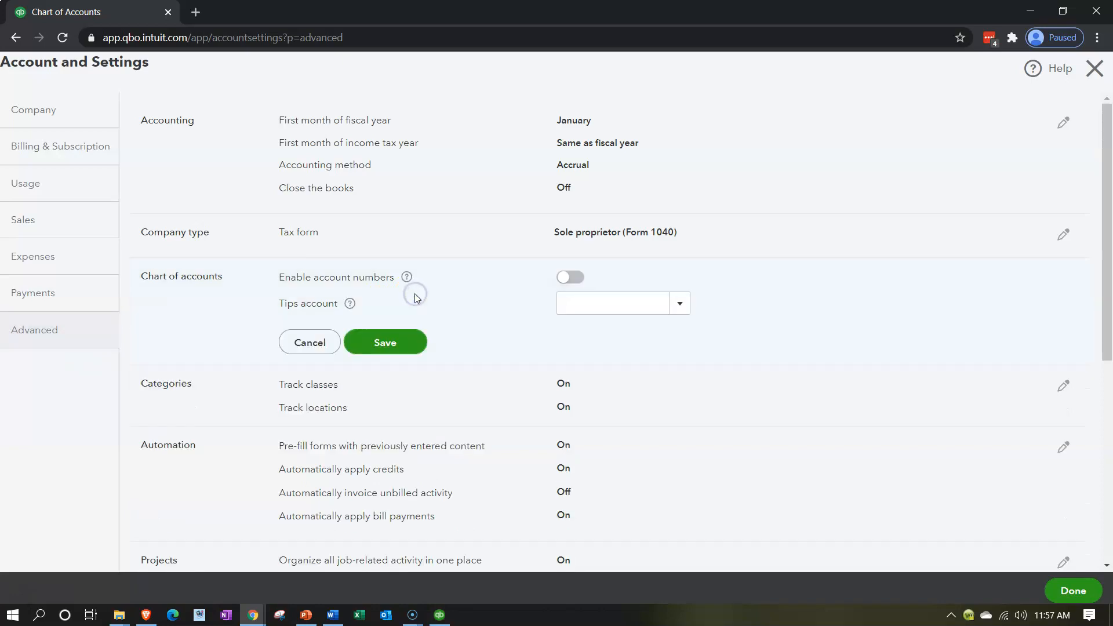
{"action": "left_click", "coordinate": [562, 277]}
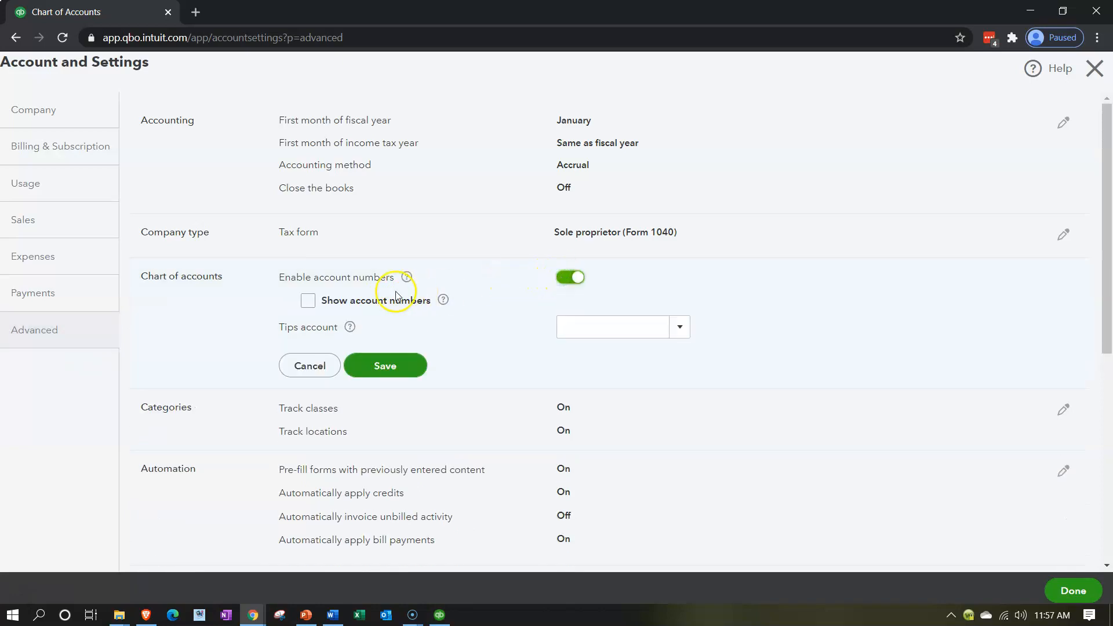
{"action": "left_click", "coordinate": [307, 301]}
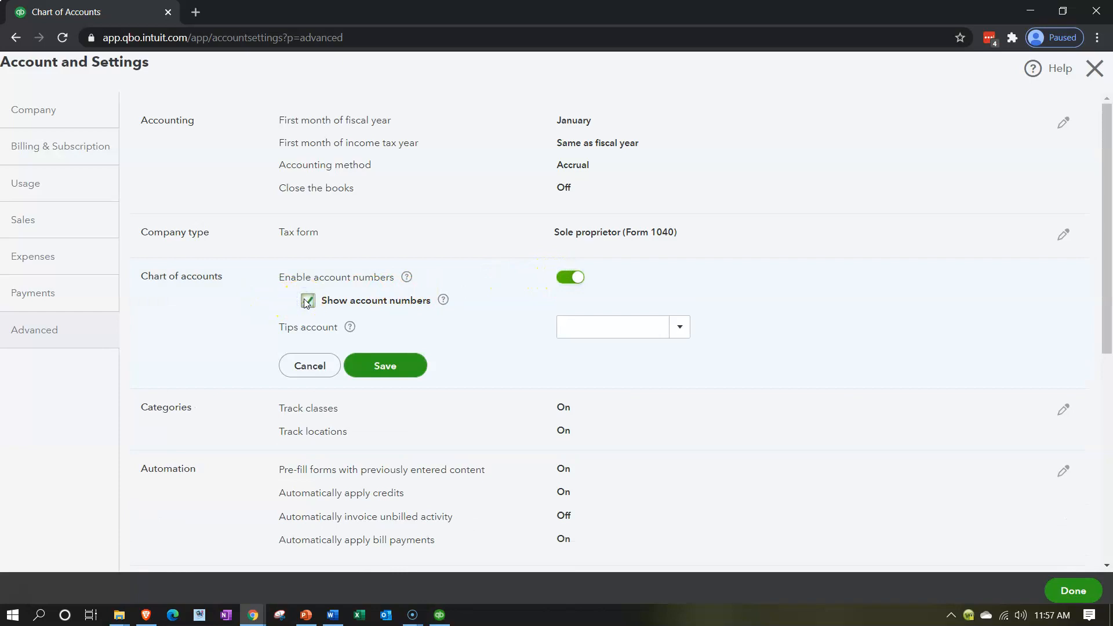
{"action": "left_click", "coordinate": [414, 365]}
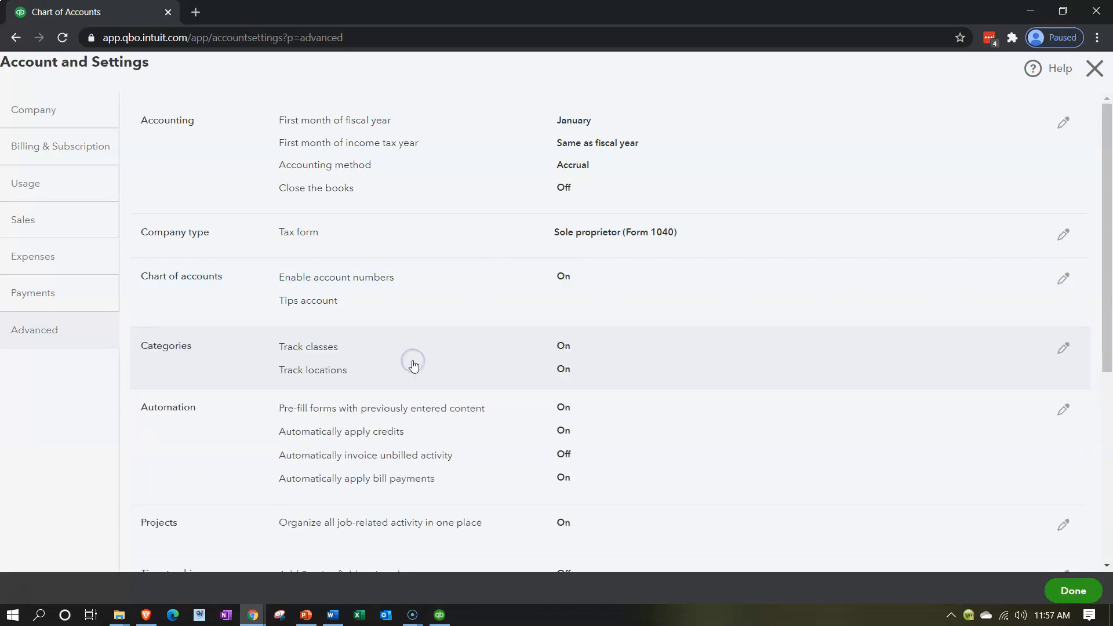
{"action": "left_click", "coordinate": [1071, 592]}
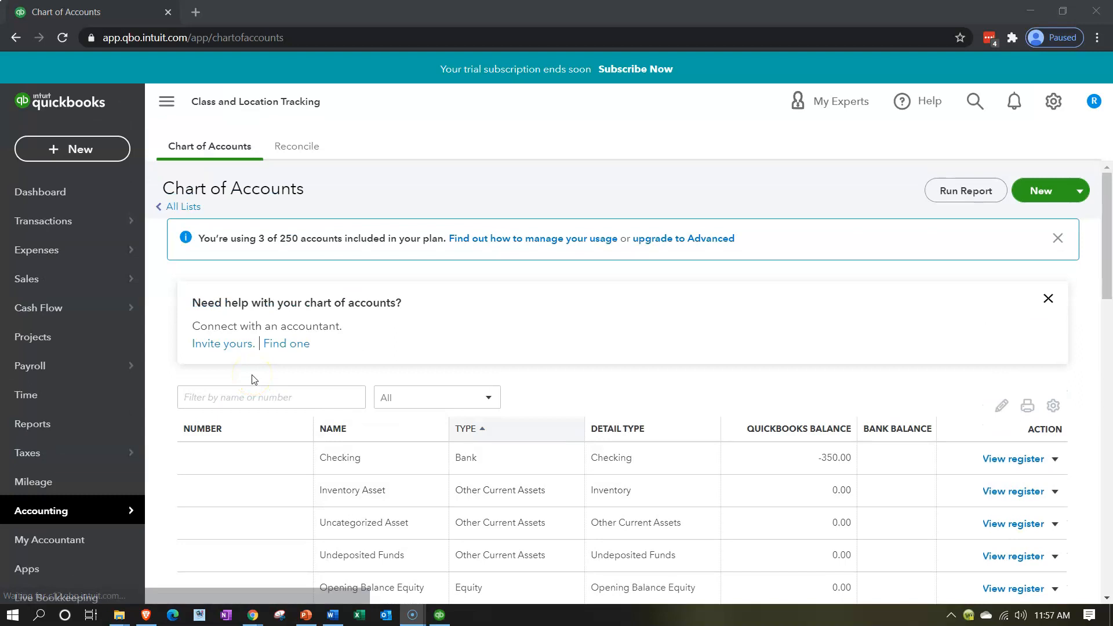
Step: Collapse the navigation sidebar and examine the chart of accounts with its number column through to the last account
{"action": "left_click", "coordinate": [167, 103]}
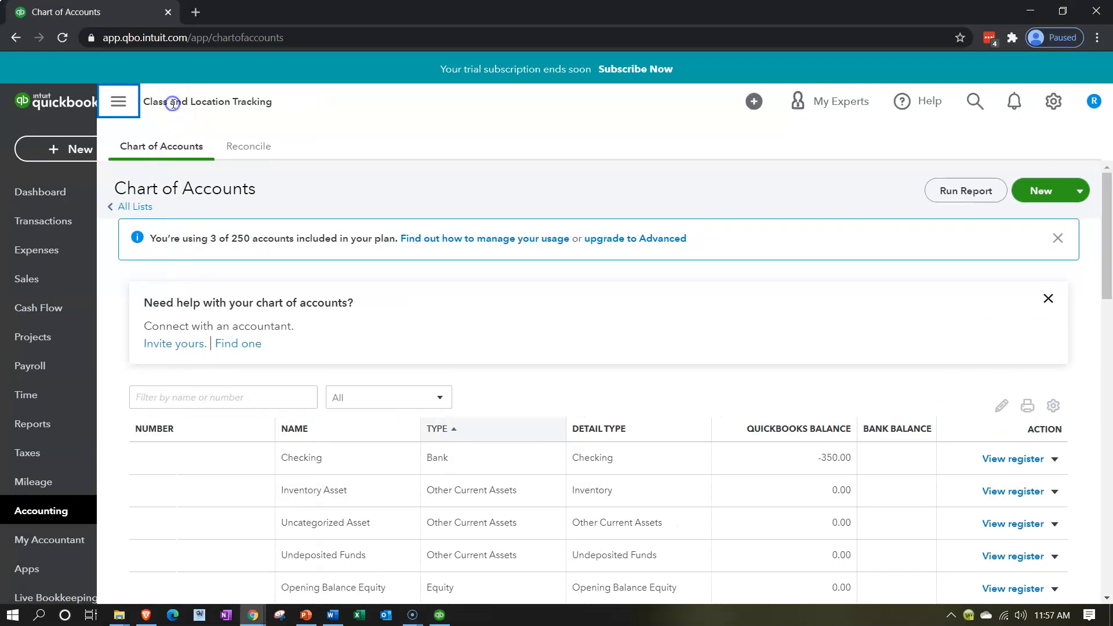
{"action": "scroll", "coordinate": [199, 285], "scroll_direction": "down", "scroll_amount": 5}
{"action": "scroll", "coordinate": [210, 291], "scroll_direction": "down", "scroll_amount": 8}
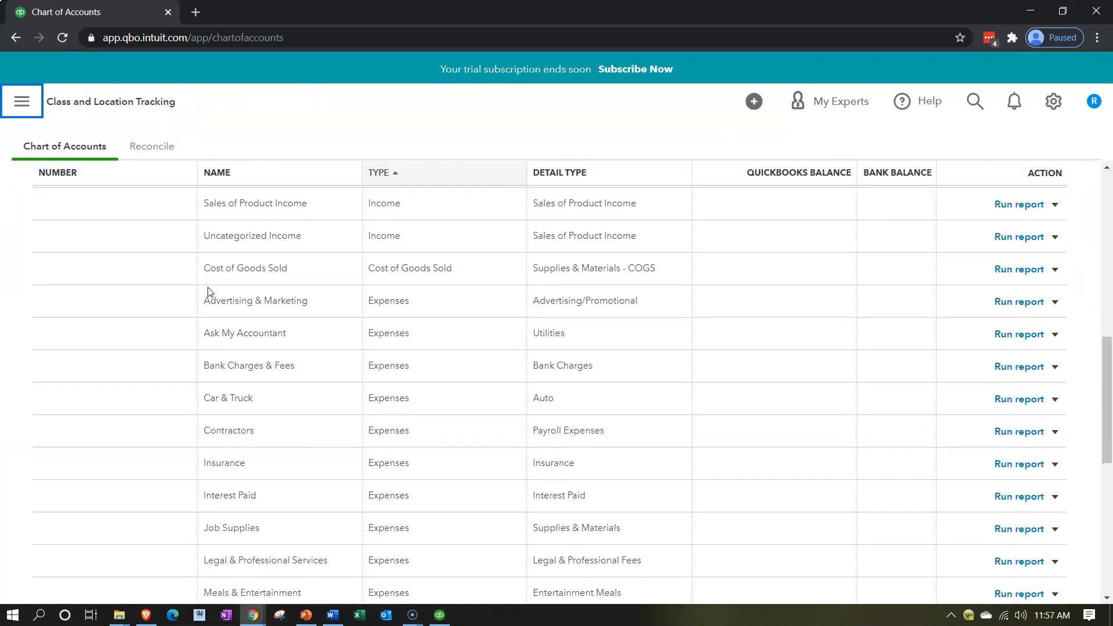
{"action": "scroll", "coordinate": [210, 290], "scroll_direction": "down", "scroll_amount": 4}
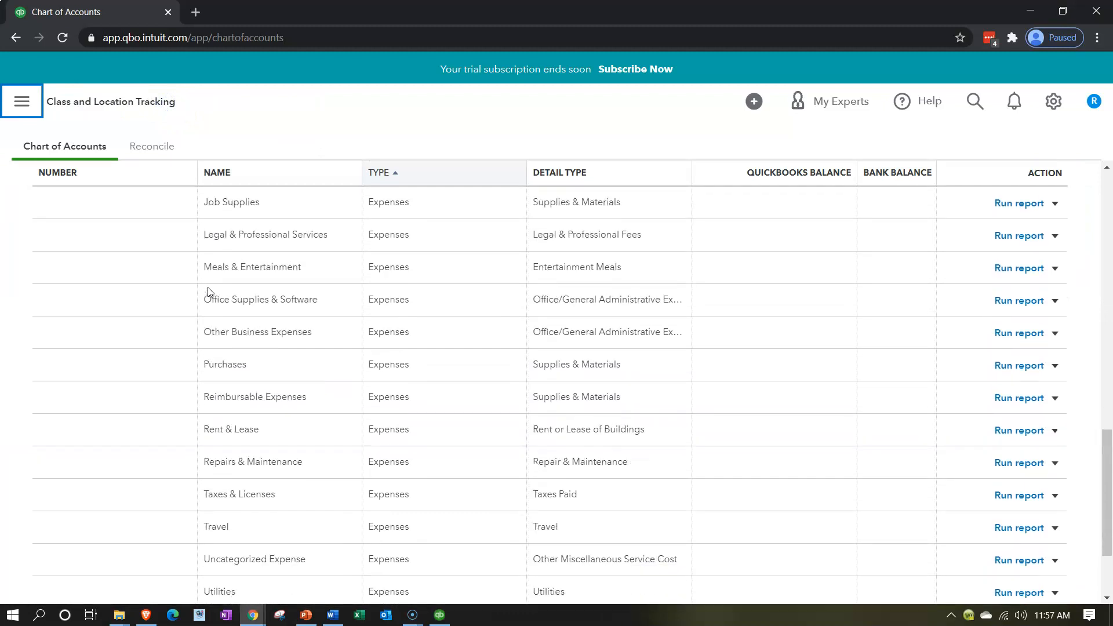
{"action": "left_click", "coordinate": [205, 306]}
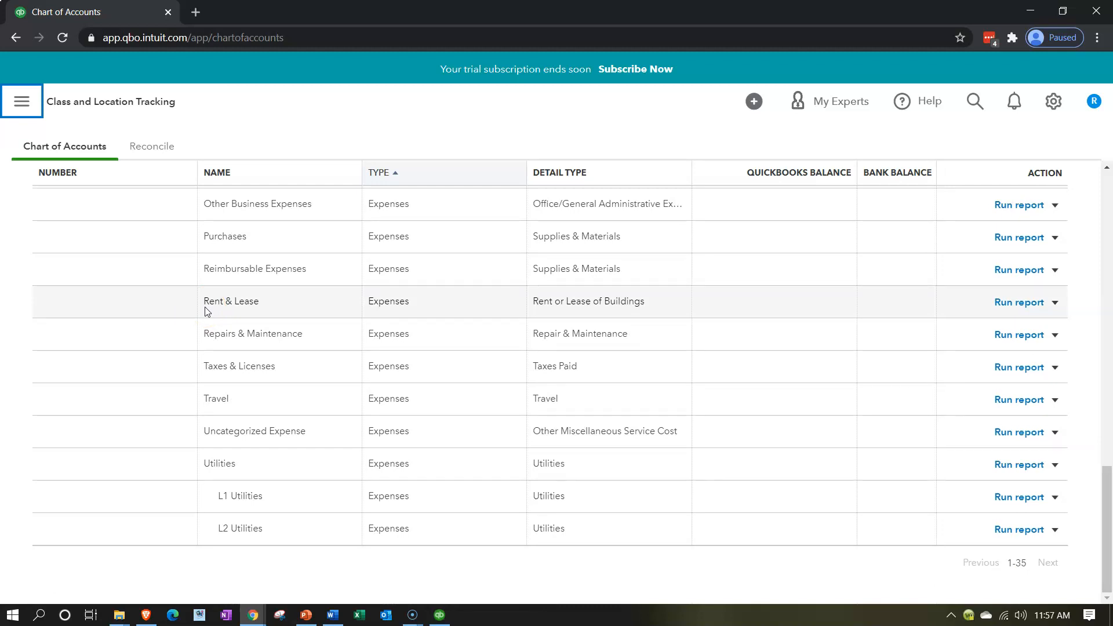
{"action": "scroll", "coordinate": [206, 311], "scroll_direction": "up", "scroll_amount": 15}
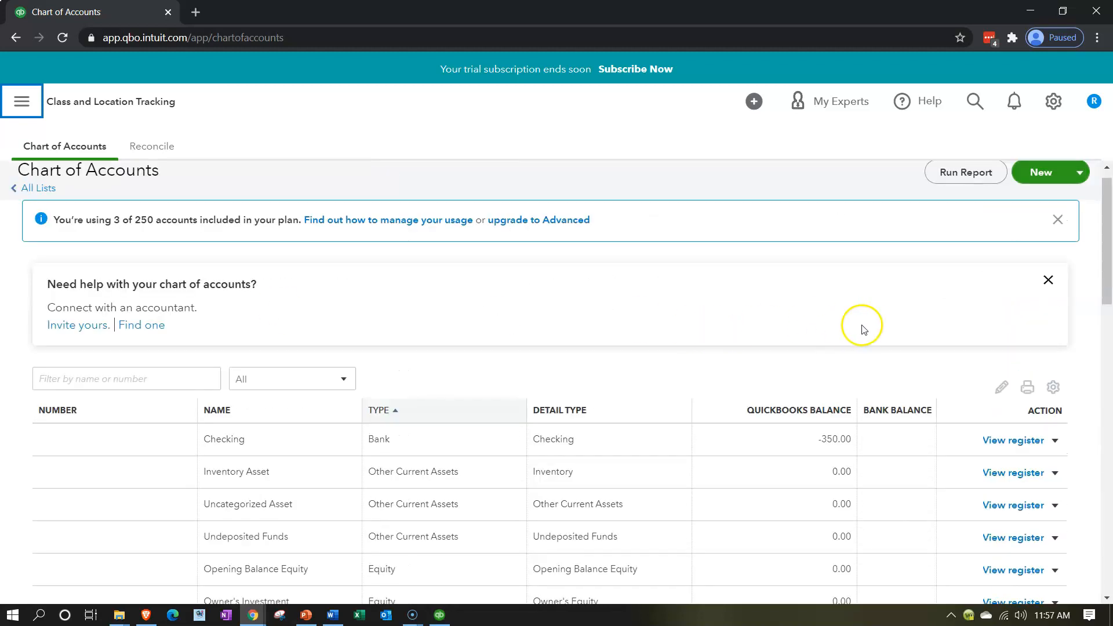
Step: Batch edit the chart of accounts to give the Checking account the number 10100, and save it
{"action": "left_click", "coordinate": [1001, 387]}
{"action": "scroll", "coordinate": [551, 372], "scroll_direction": "down", "scroll_amount": 4}
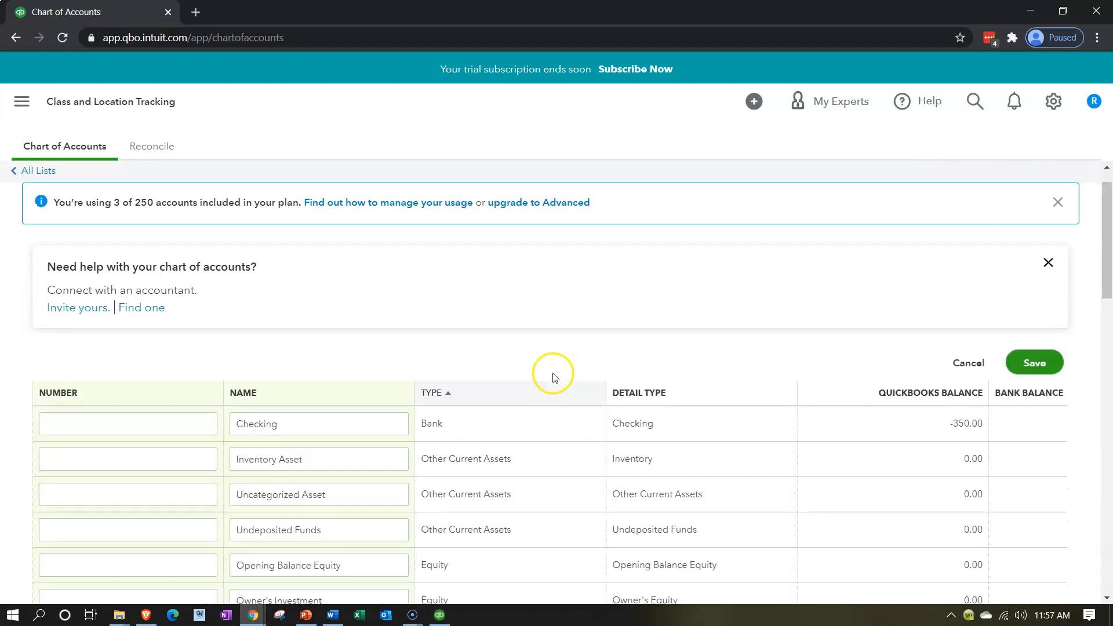
{"action": "left_click", "coordinate": [123, 221]}
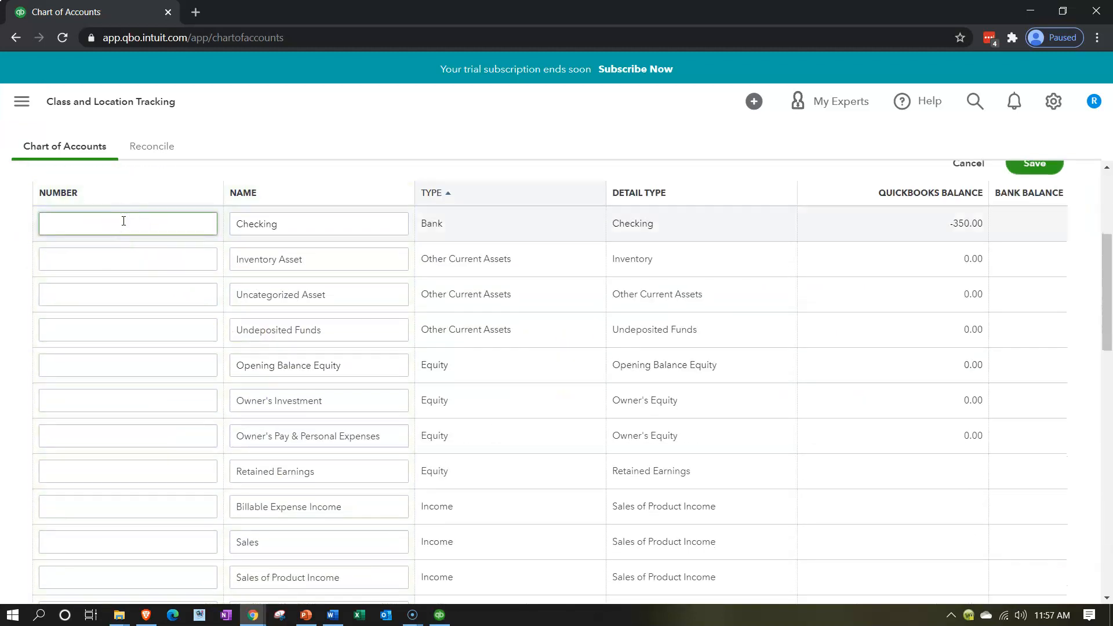
{"action": "type", "text": "101"}
{"action": "left_click", "coordinate": [110, 252]}
{"action": "left_click", "coordinate": [109, 255]}
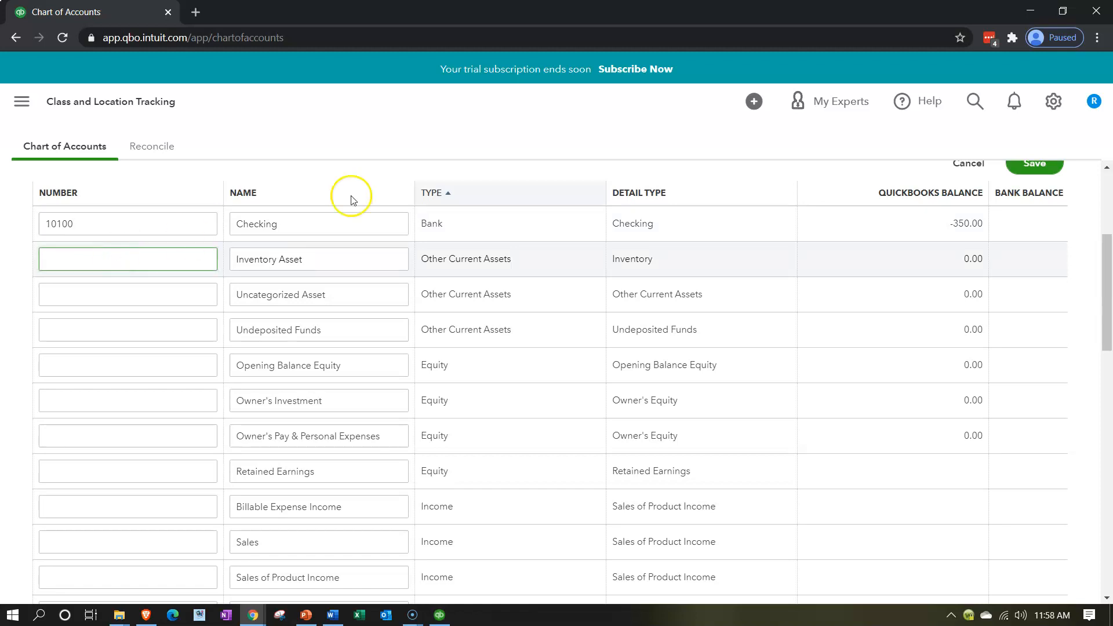
{"action": "scroll", "coordinate": [634, 249], "scroll_direction": "up", "scroll_amount": 1}
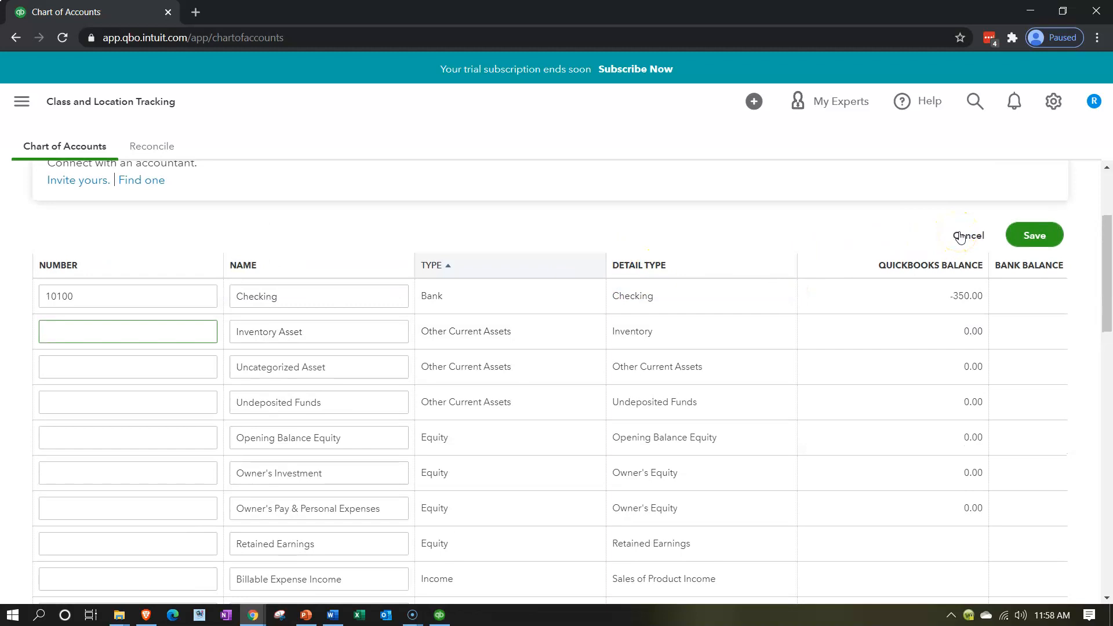
{"action": "left_click", "coordinate": [1036, 233]}
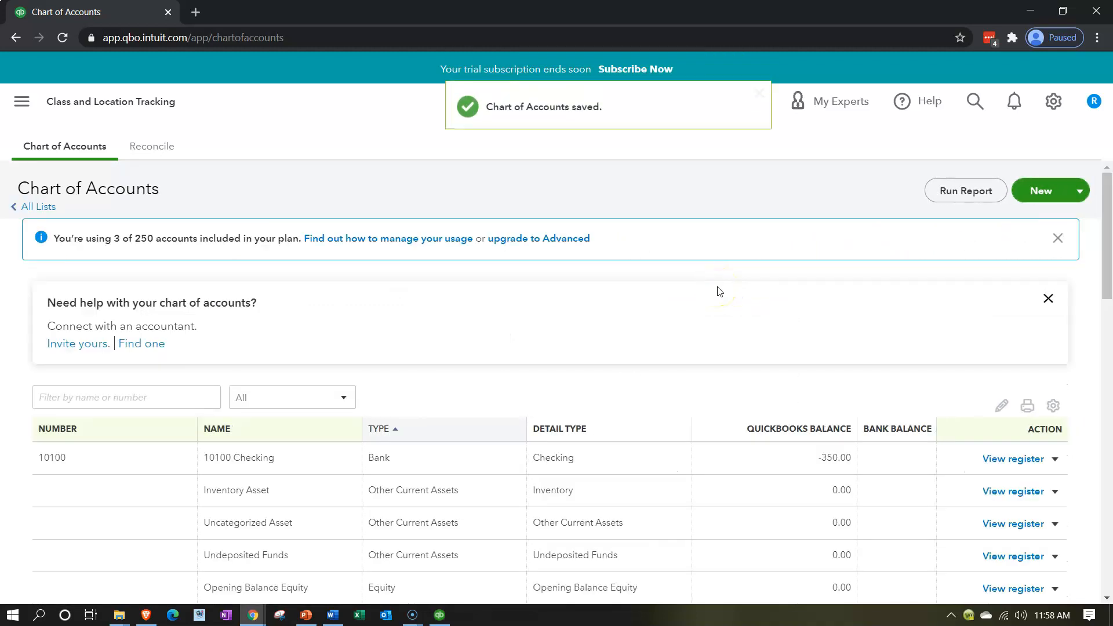
Step: Start a new account with account type Expenses and detail type Other Business Expenses
{"action": "scroll", "coordinate": [467, 400], "scroll_direction": "down", "scroll_amount": 7}
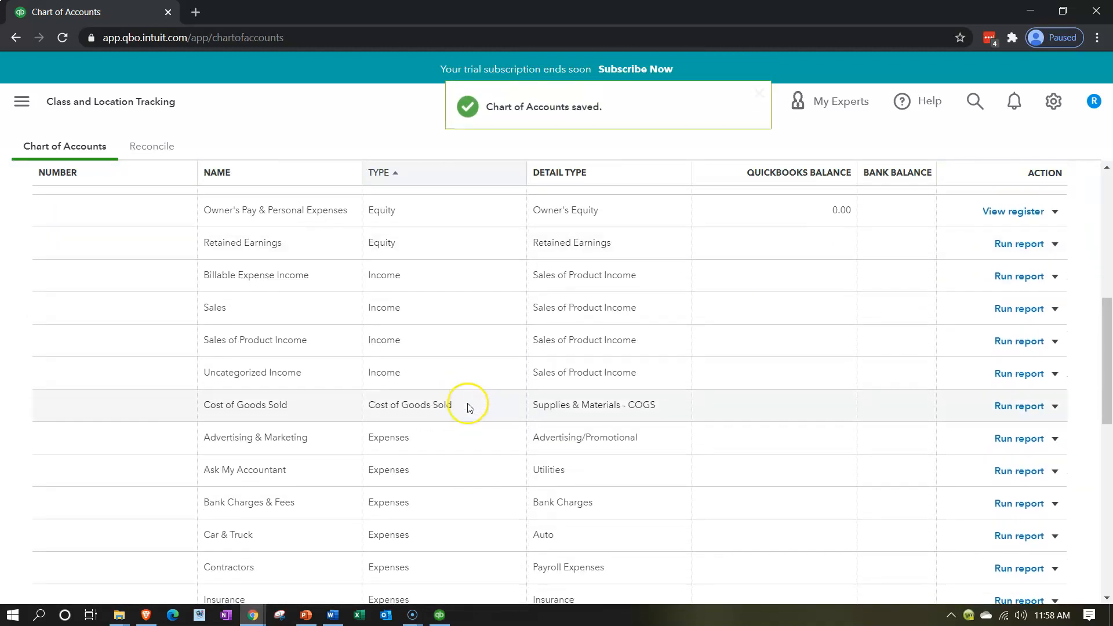
{"action": "scroll", "coordinate": [470, 408], "scroll_direction": "down", "scroll_amount": 1}
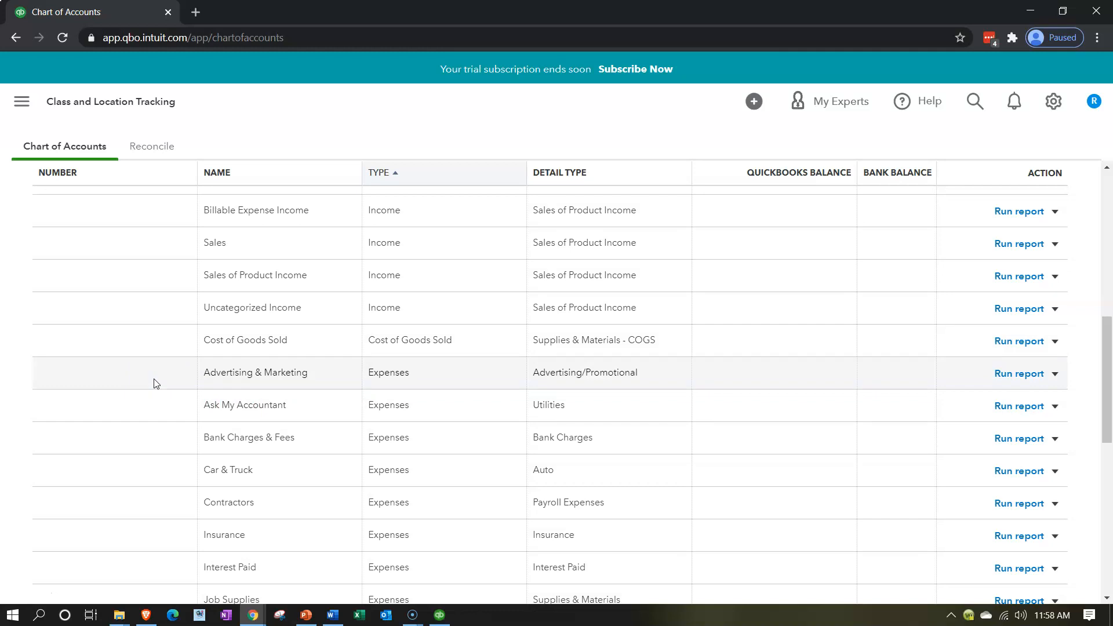
{"action": "scroll", "coordinate": [156, 383], "scroll_direction": "up", "scroll_amount": 10}
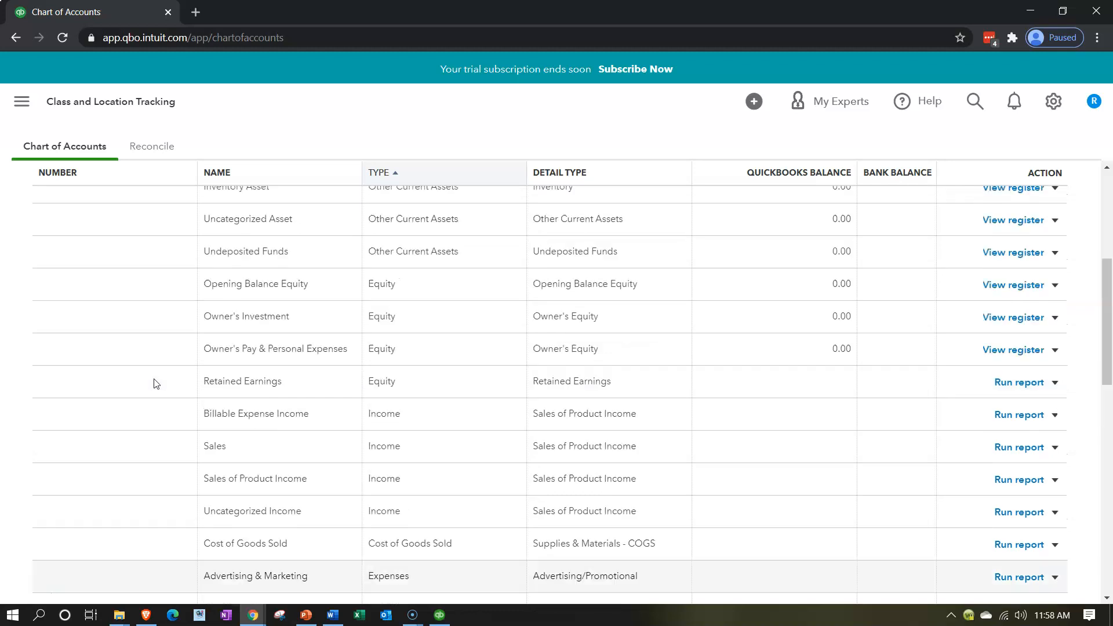
{"action": "left_click", "coordinate": [1049, 193]}
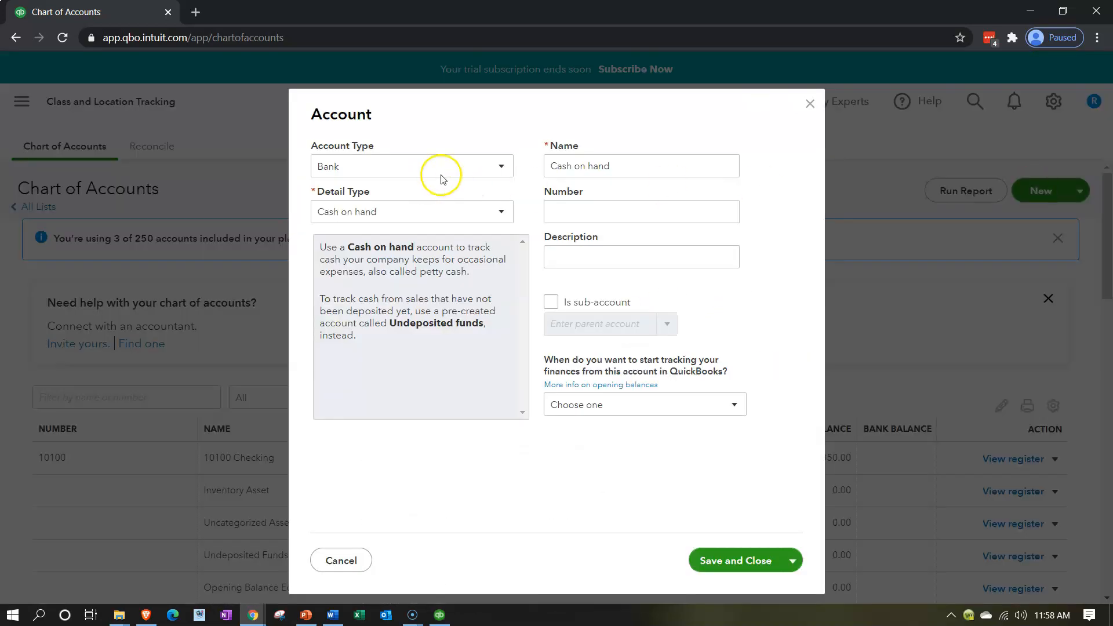
{"action": "left_click", "coordinate": [471, 169]}
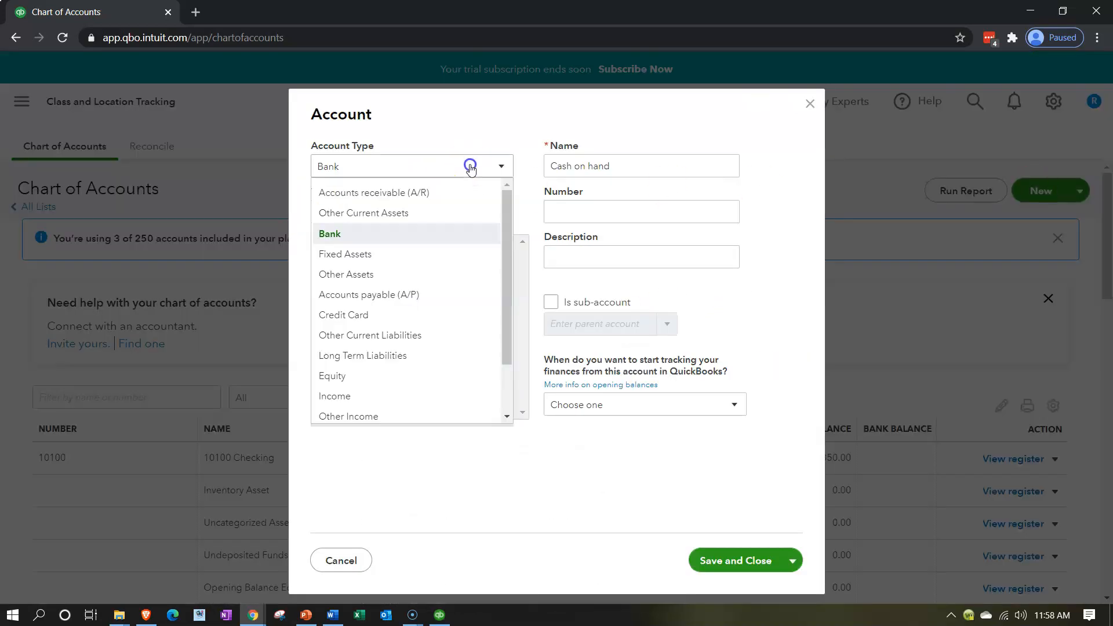
{"action": "scroll", "coordinate": [403, 310], "scroll_direction": "down", "scroll_amount": 1}
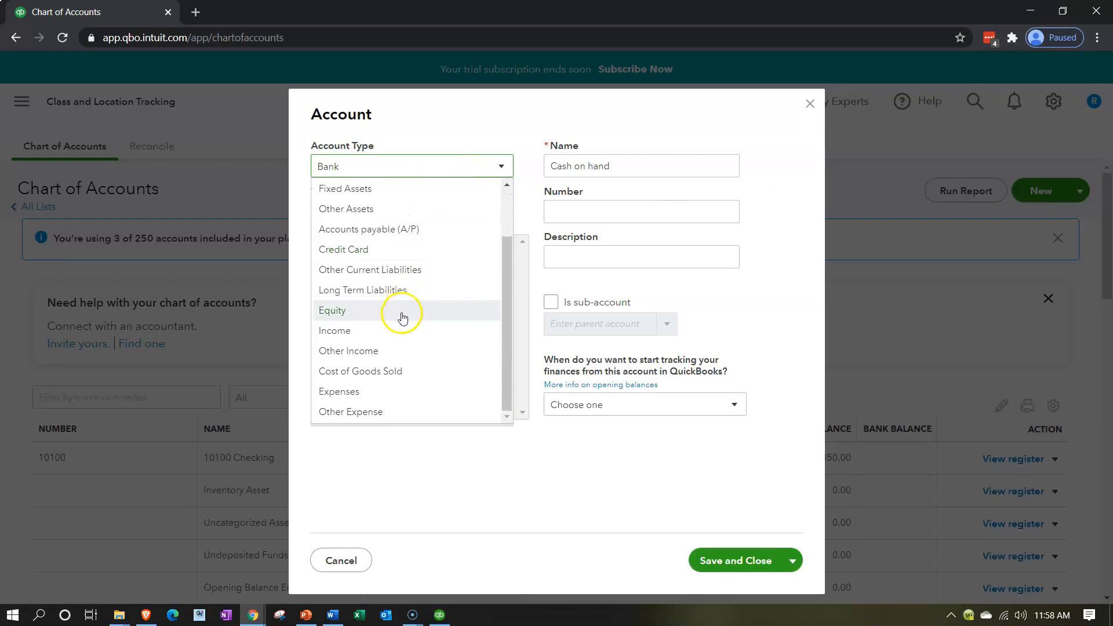
{"action": "left_click", "coordinate": [374, 392]}
{"action": "left_click", "coordinate": [461, 215]}
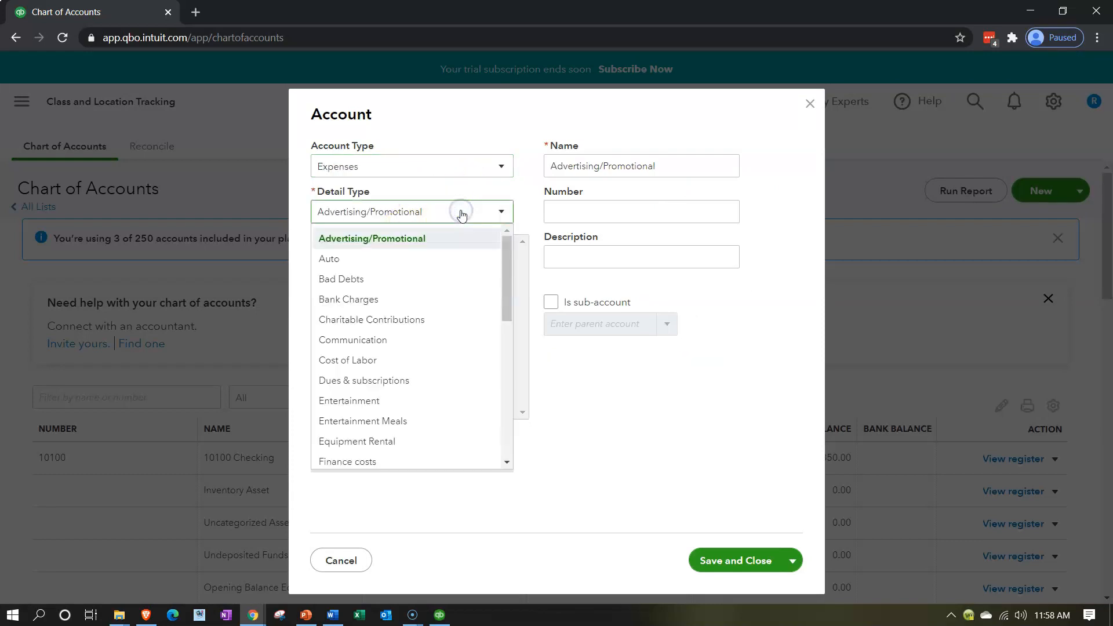
{"action": "scroll", "coordinate": [420, 317], "scroll_direction": "down", "scroll_amount": 3}
{"action": "scroll", "coordinate": [421, 317], "scroll_direction": "down", "scroll_amount": 2}
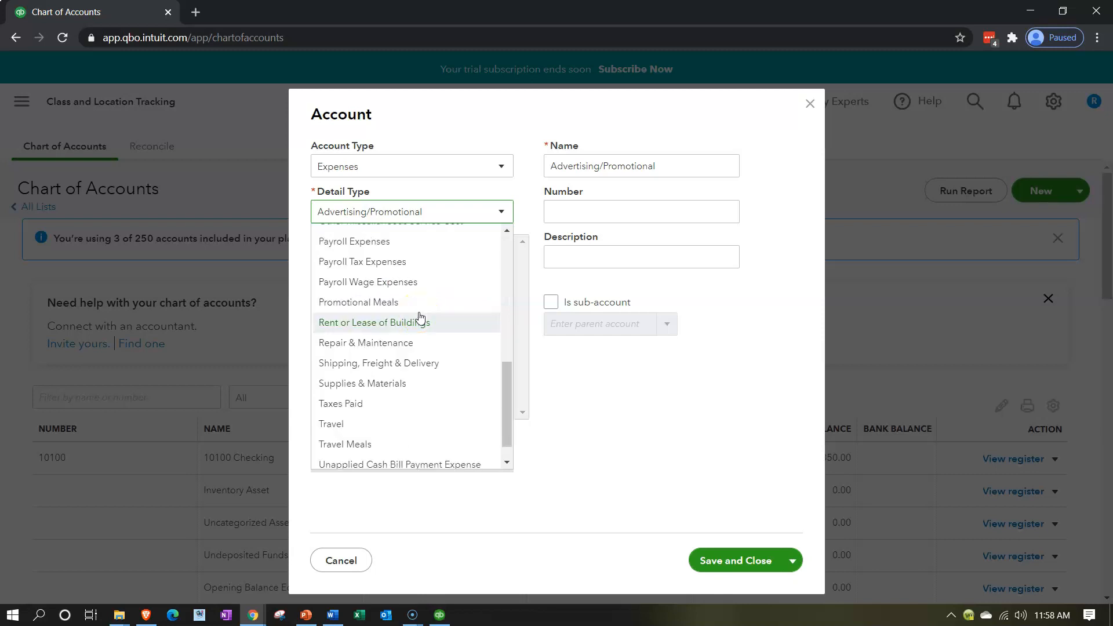
{"action": "scroll", "coordinate": [420, 317], "scroll_direction": "up", "scroll_amount": 1}
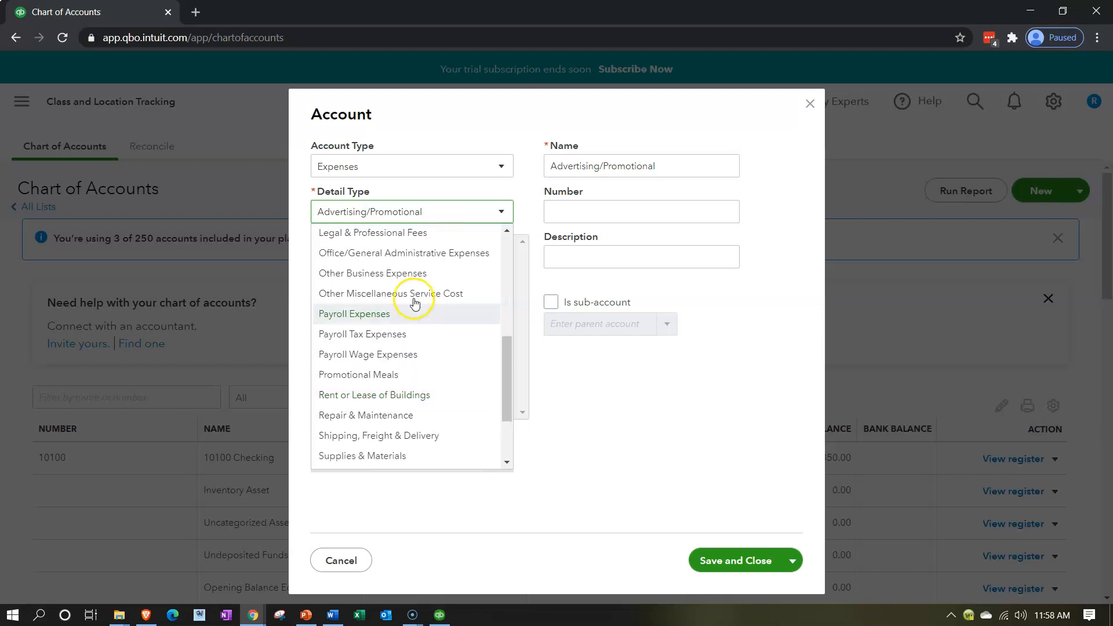
{"action": "left_click", "coordinate": [409, 273]}
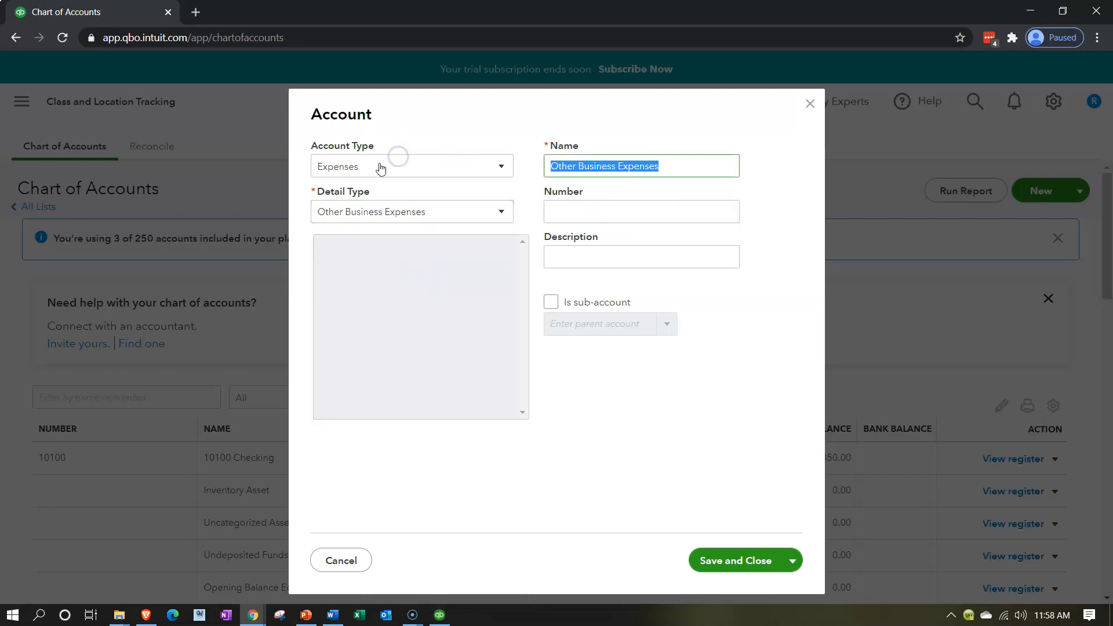
Step: Name the new account Selling Expenses, give it the number 60000 and save it
{"action": "type", "text": "Se"}
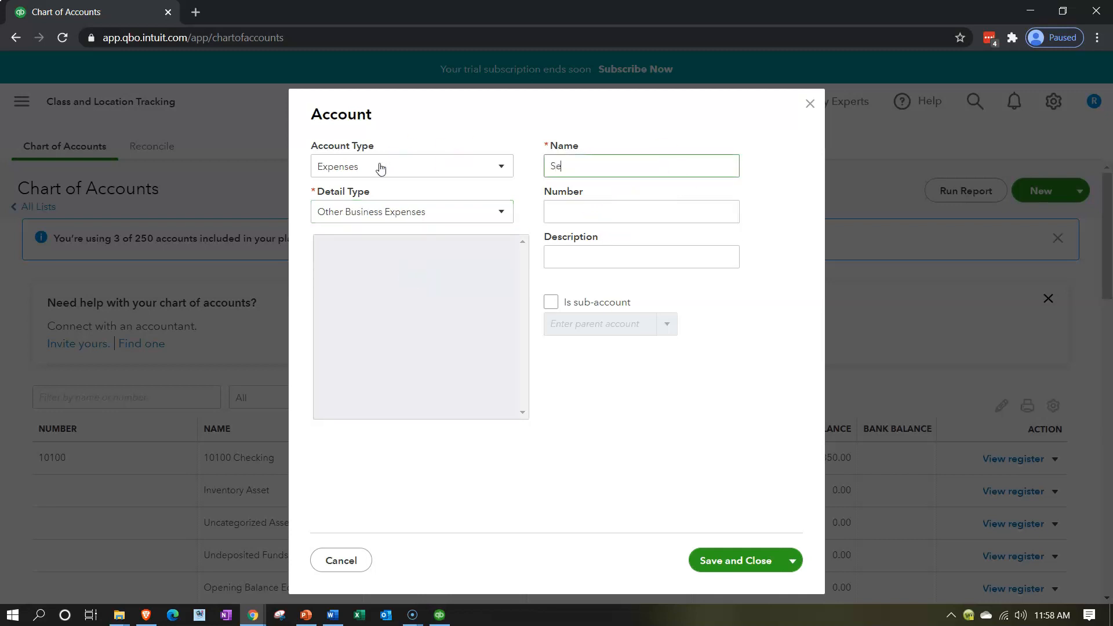
{"action": "type", "text": "lling Expenses"}
{"action": "key", "text": "Tab"}
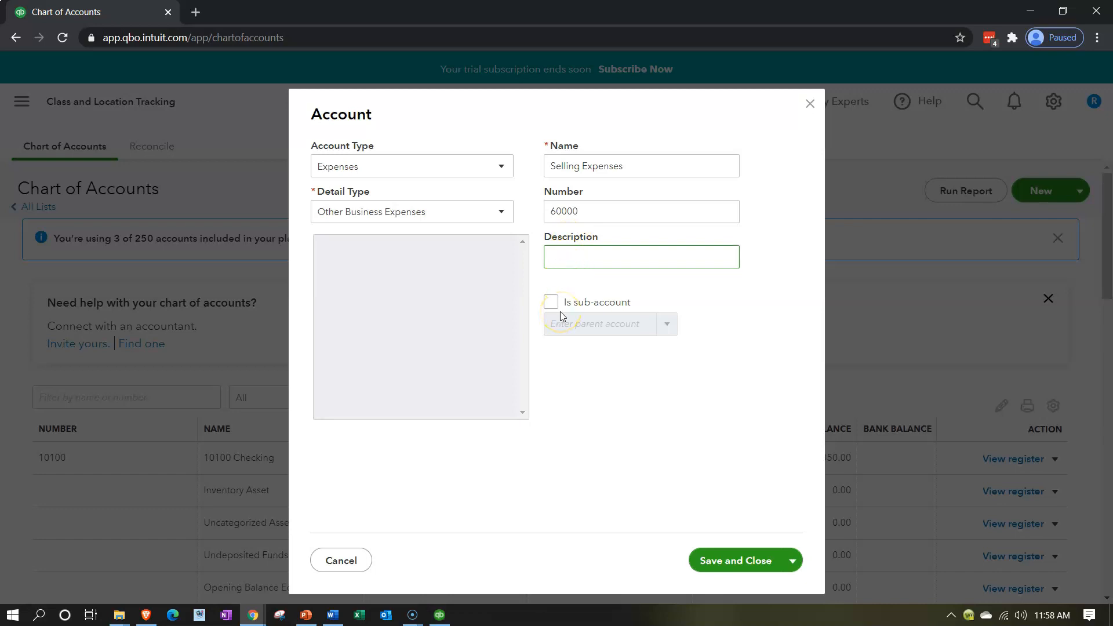
{"action": "left_click", "coordinate": [725, 555]}
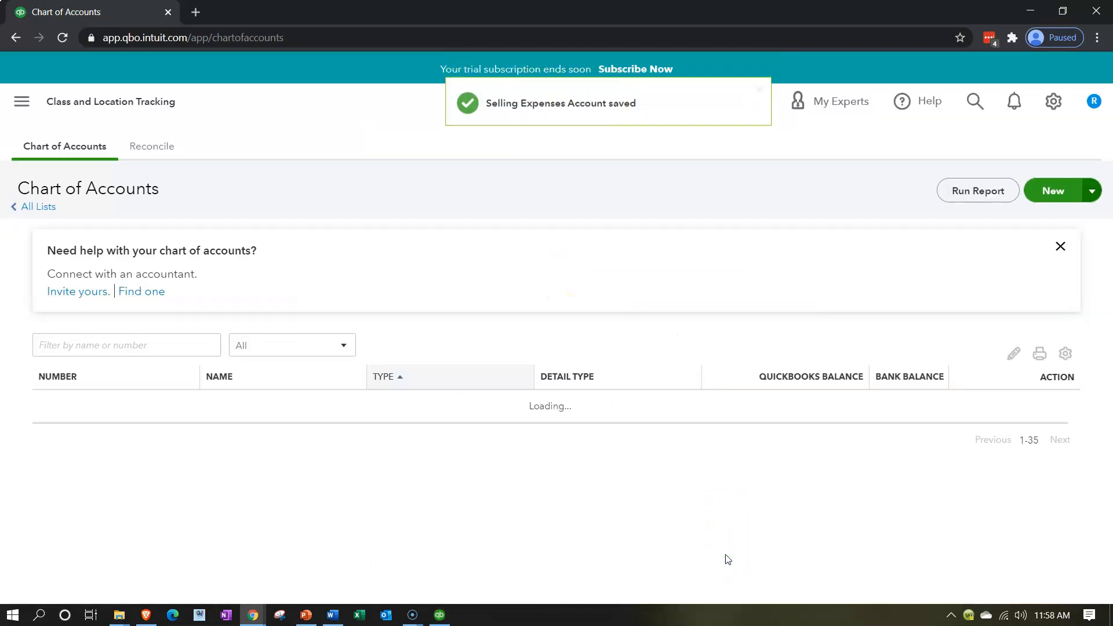
Step: Start another new account with account type Expenses and detail type Other Business Expenses
{"action": "scroll", "coordinate": [522, 417], "scroll_direction": "down", "scroll_amount": 10}
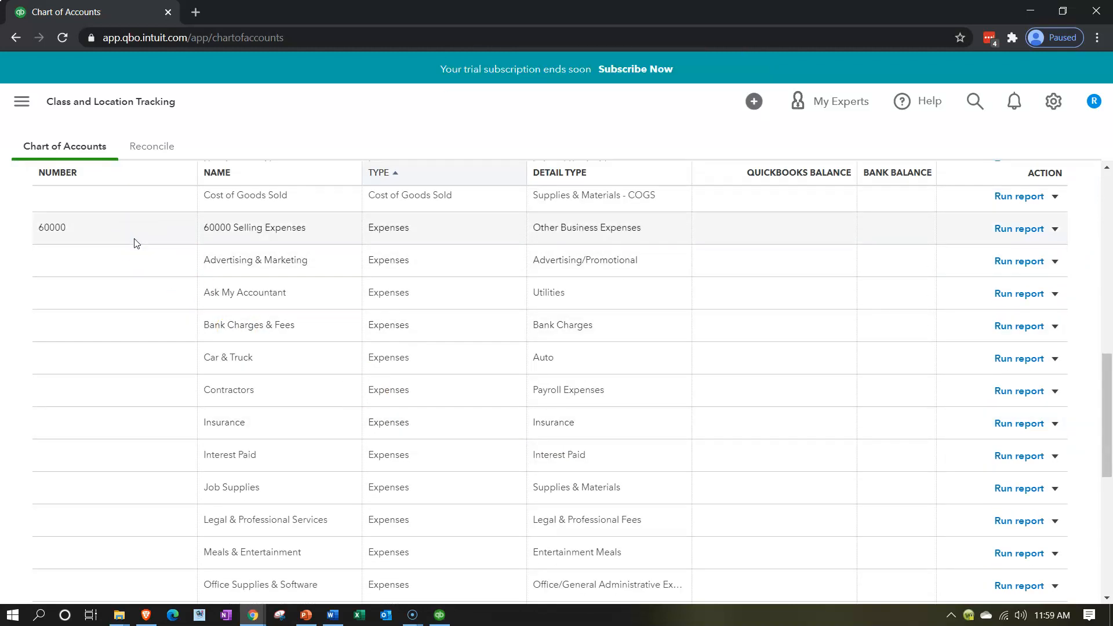
{"action": "scroll", "coordinate": [666, 367], "scroll_direction": "up", "scroll_amount": 10}
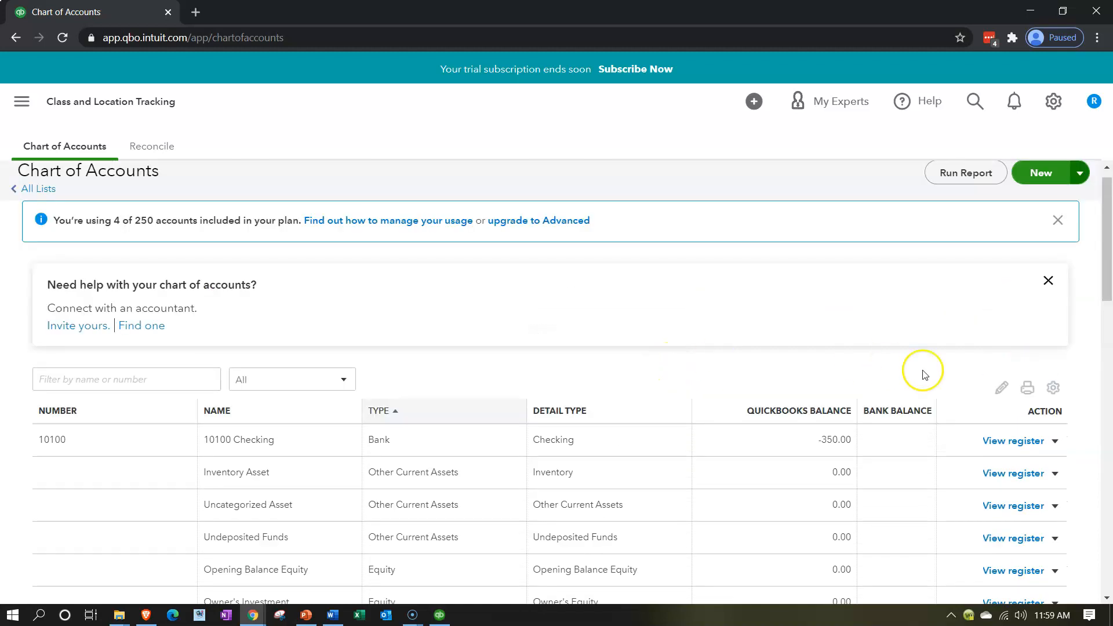
{"action": "left_click", "coordinate": [1033, 190]}
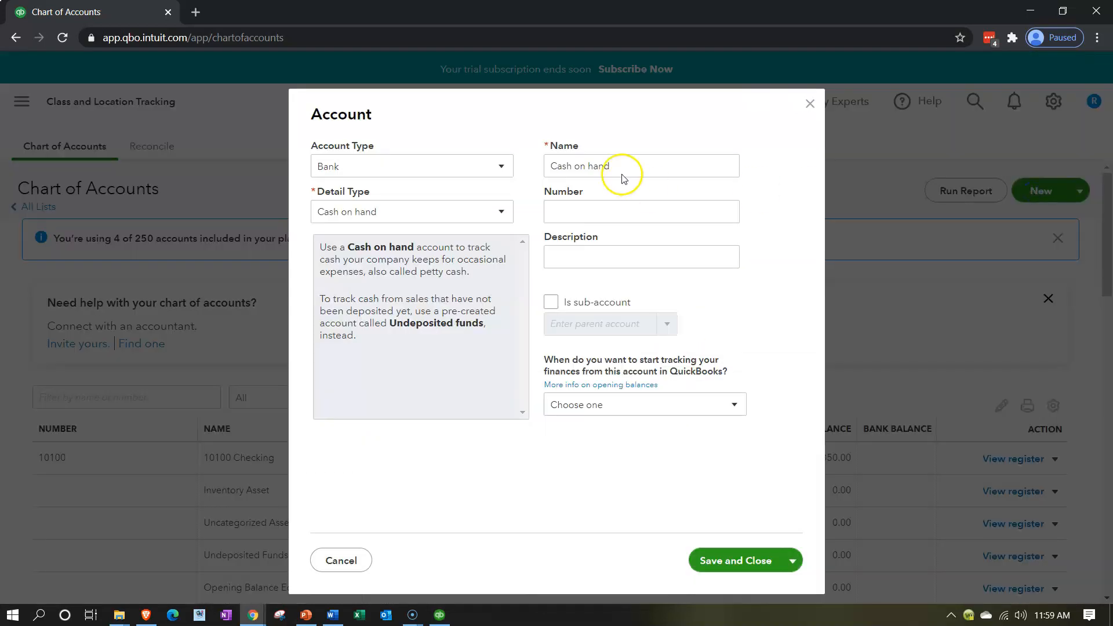
{"action": "left_click", "coordinate": [497, 166]}
{"action": "scroll", "coordinate": [427, 280], "scroll_direction": "down", "scroll_amount": 2}
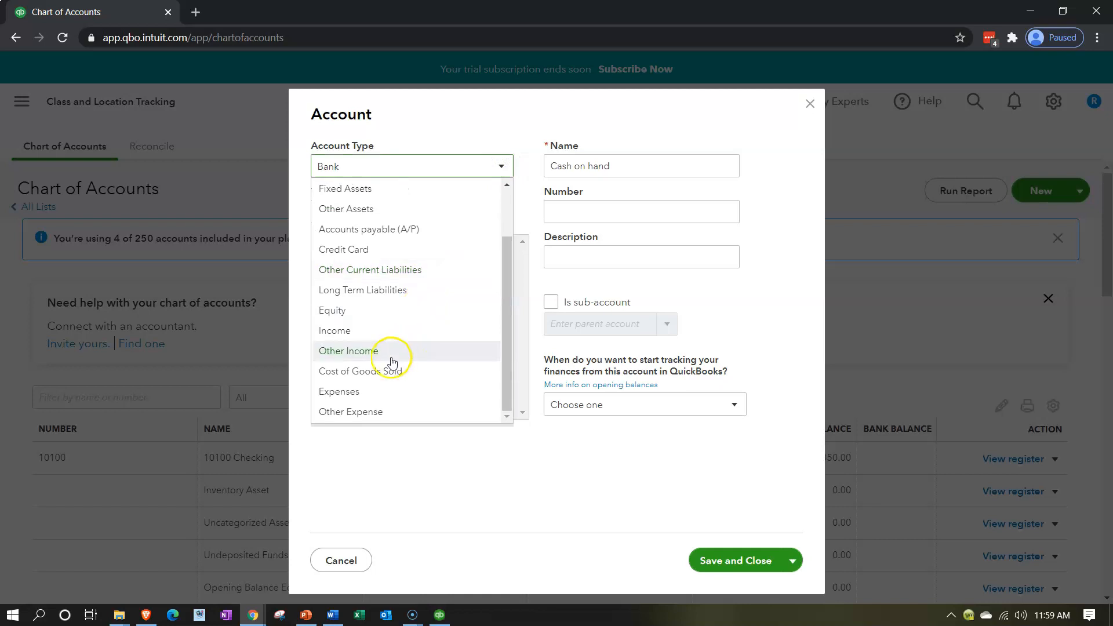
{"action": "left_click", "coordinate": [368, 390]}
{"action": "left_click", "coordinate": [470, 215]}
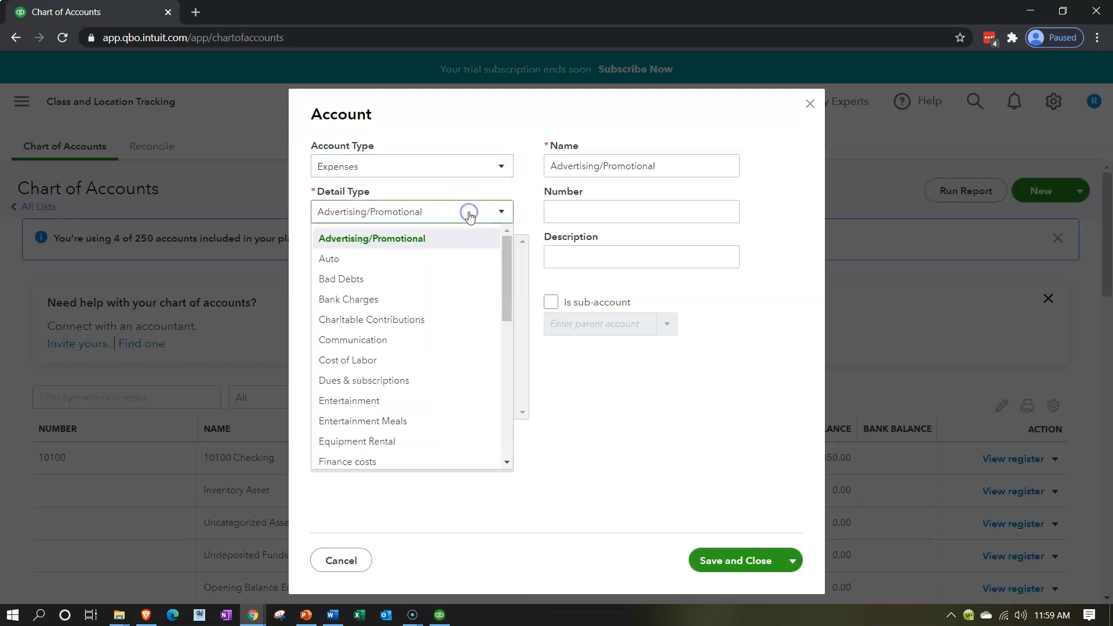
{"action": "scroll", "coordinate": [442, 321], "scroll_direction": "down", "scroll_amount": 3}
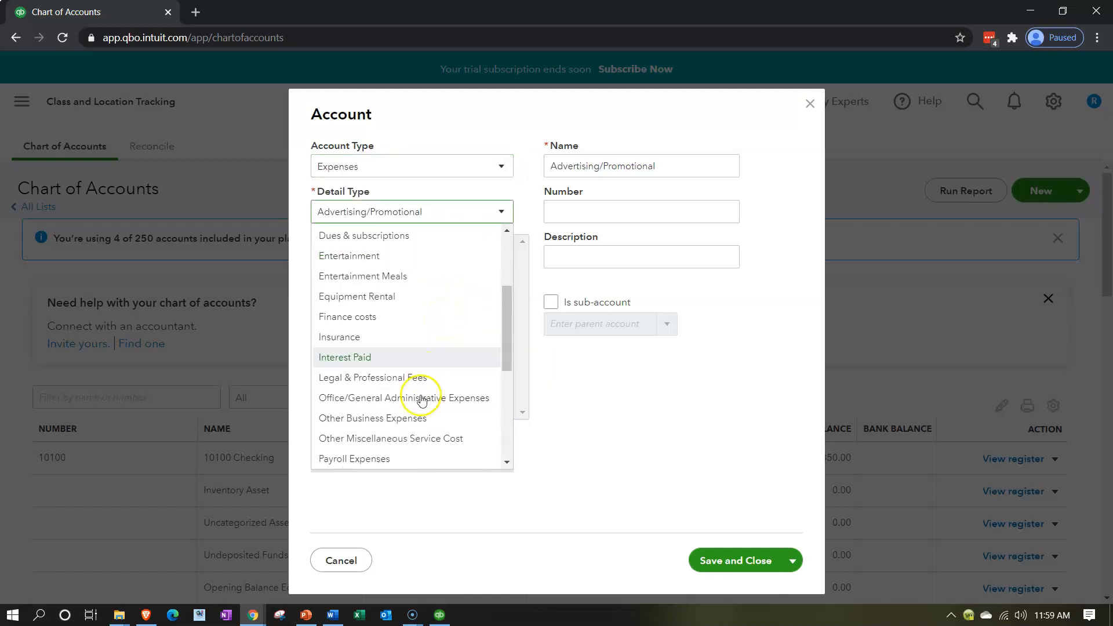
{"action": "left_click", "coordinate": [412, 418]}
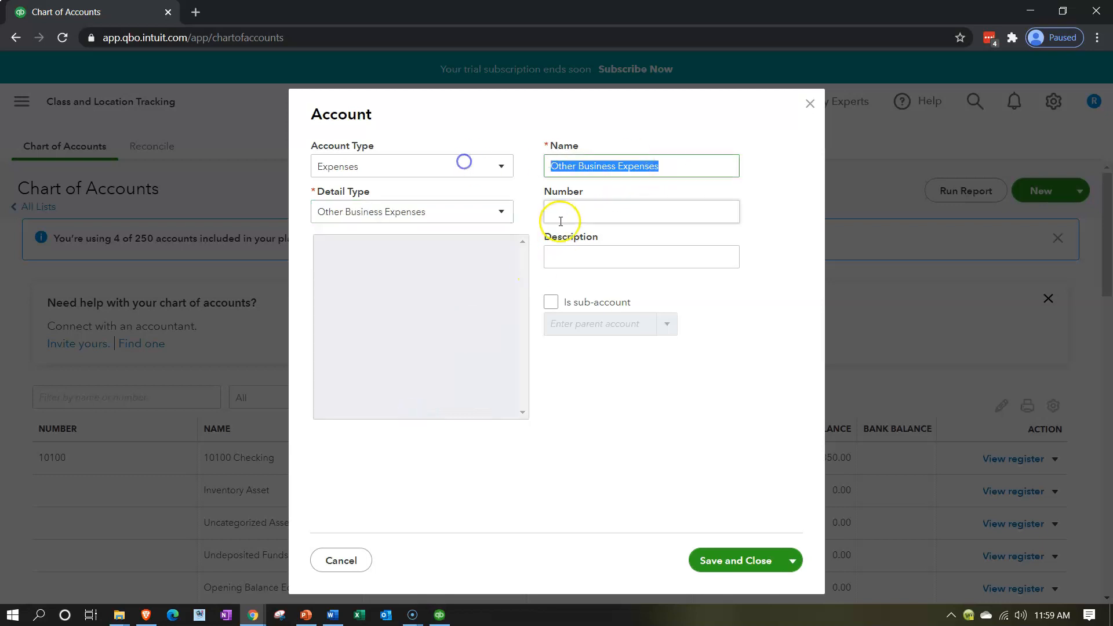
Step: Name the new account Administrative Expenses, give it the number 70000 and save it
{"action": "type", "text": "Adm"}
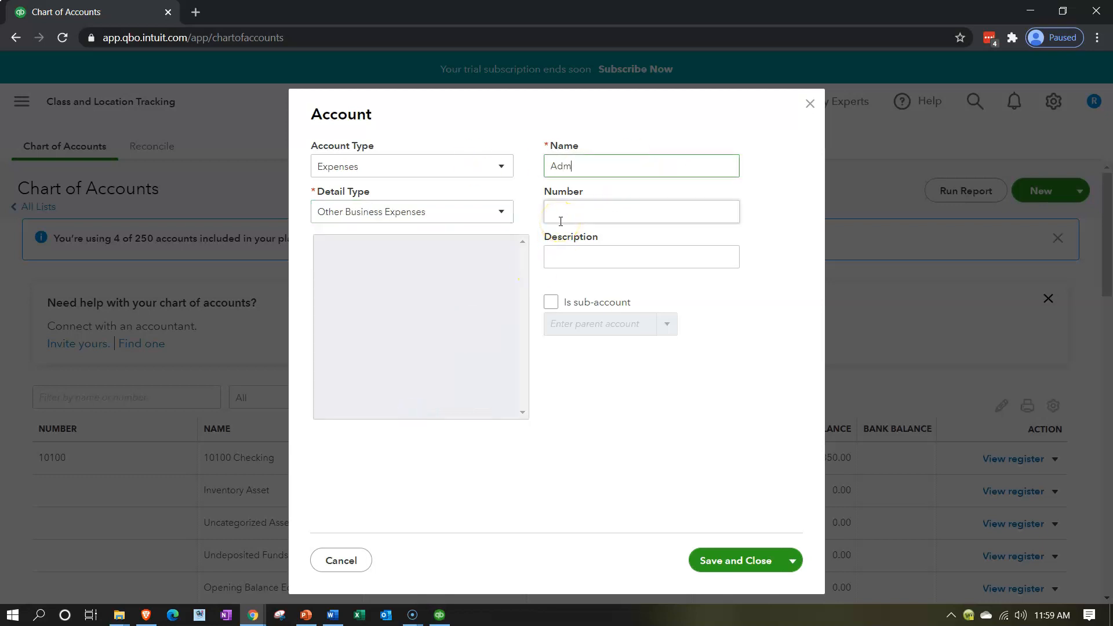
{"action": "type", "text": "inistrative Expenses"}
{"action": "left_click", "coordinate": [560, 221]}
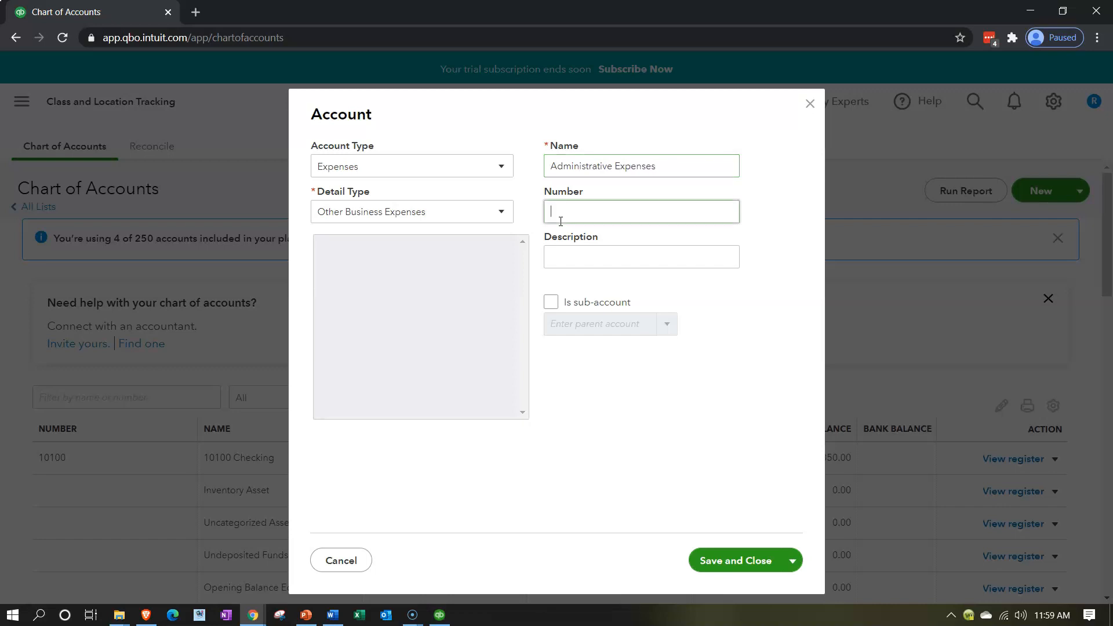
{"action": "type", "text": "70000"}
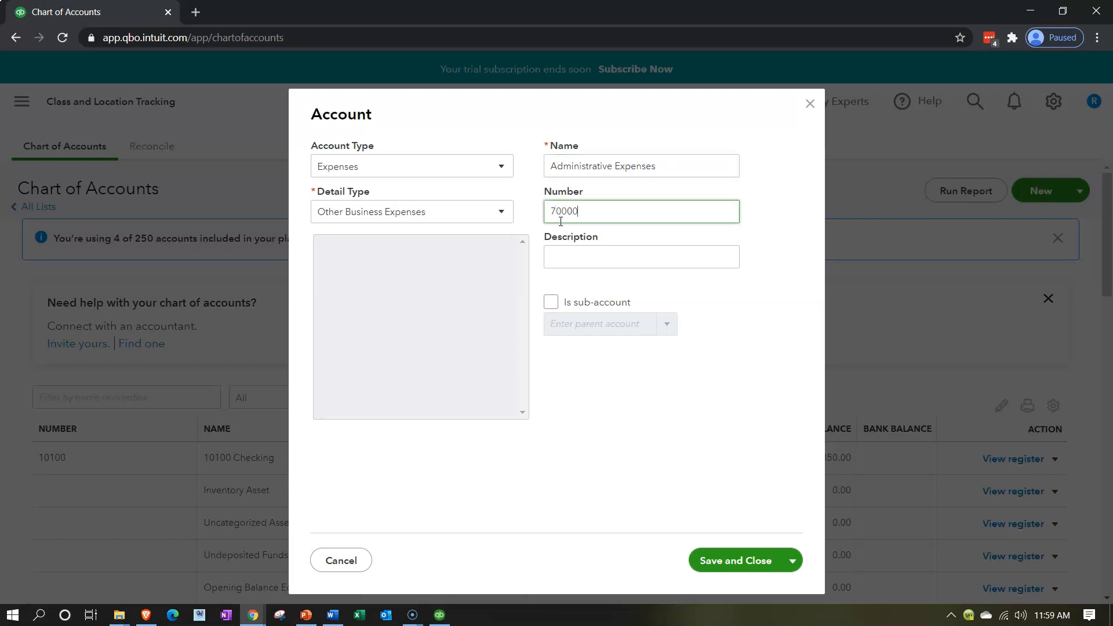
{"action": "key", "text": "Tab"}
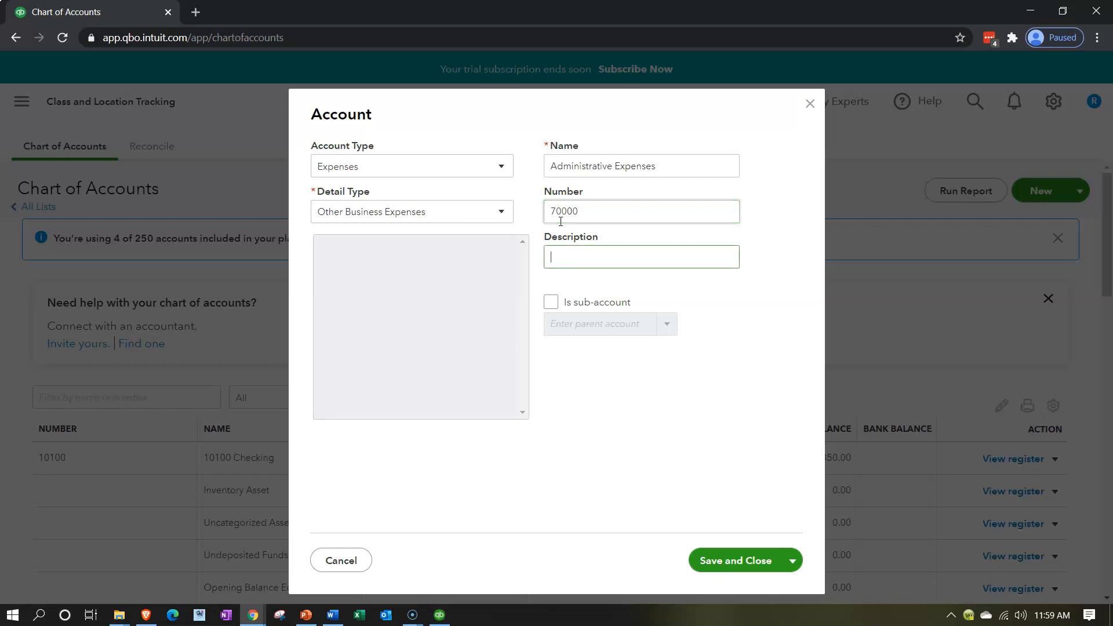
{"action": "left_click", "coordinate": [737, 561]}
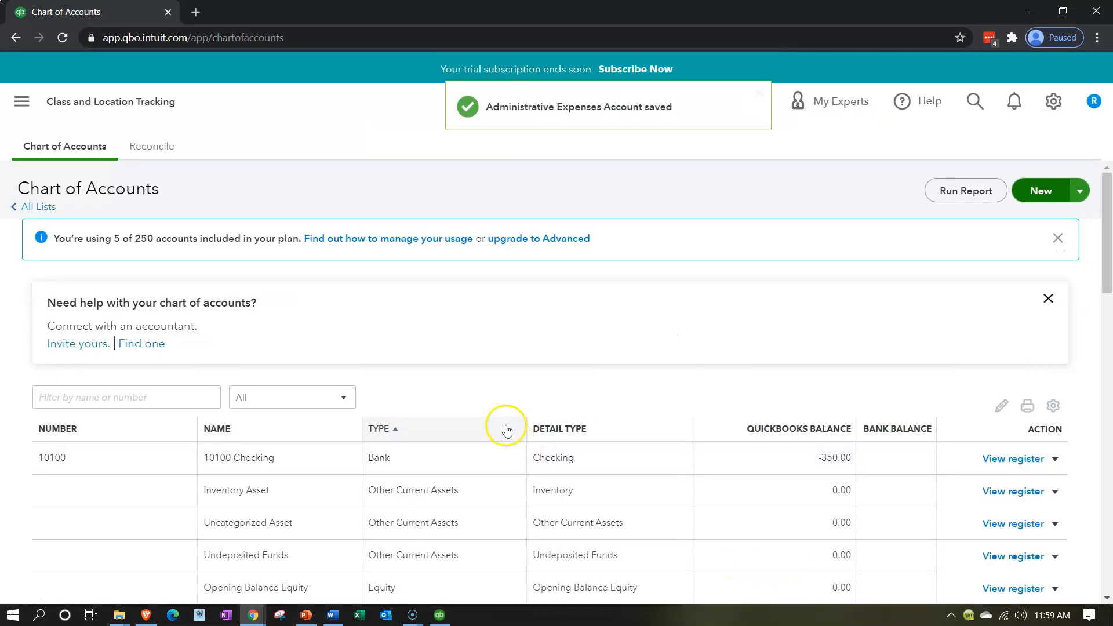
Step: Examine the expense accounts in the chart of accounts through to the last one
{"action": "scroll", "coordinate": [363, 427], "scroll_direction": "down", "scroll_amount": 8}
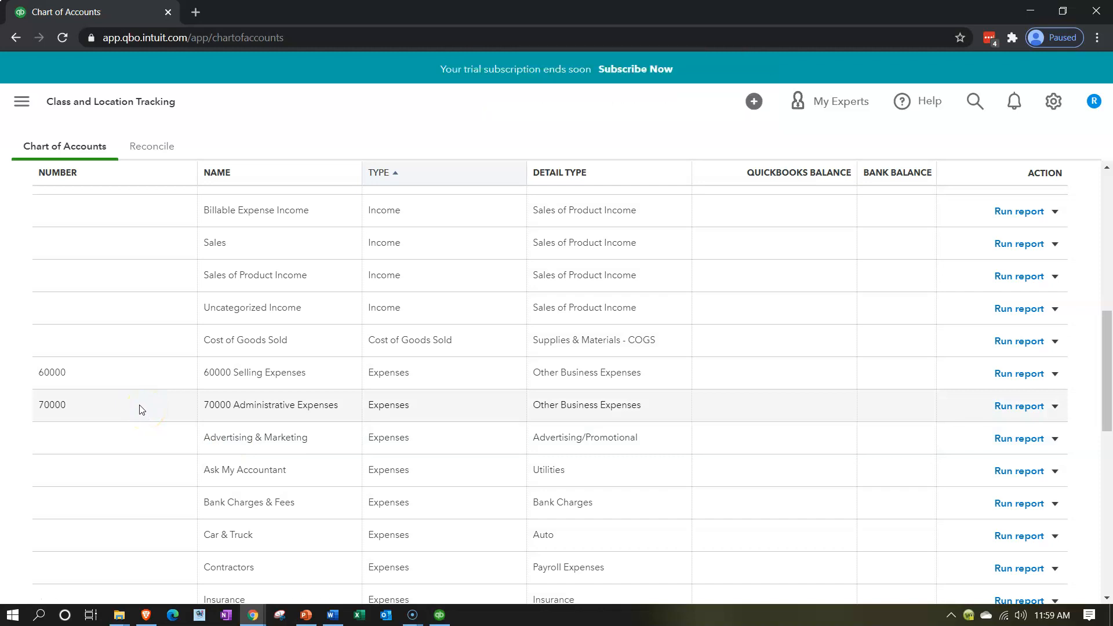
{"action": "scroll", "coordinate": [141, 409], "scroll_direction": "down", "scroll_amount": 1}
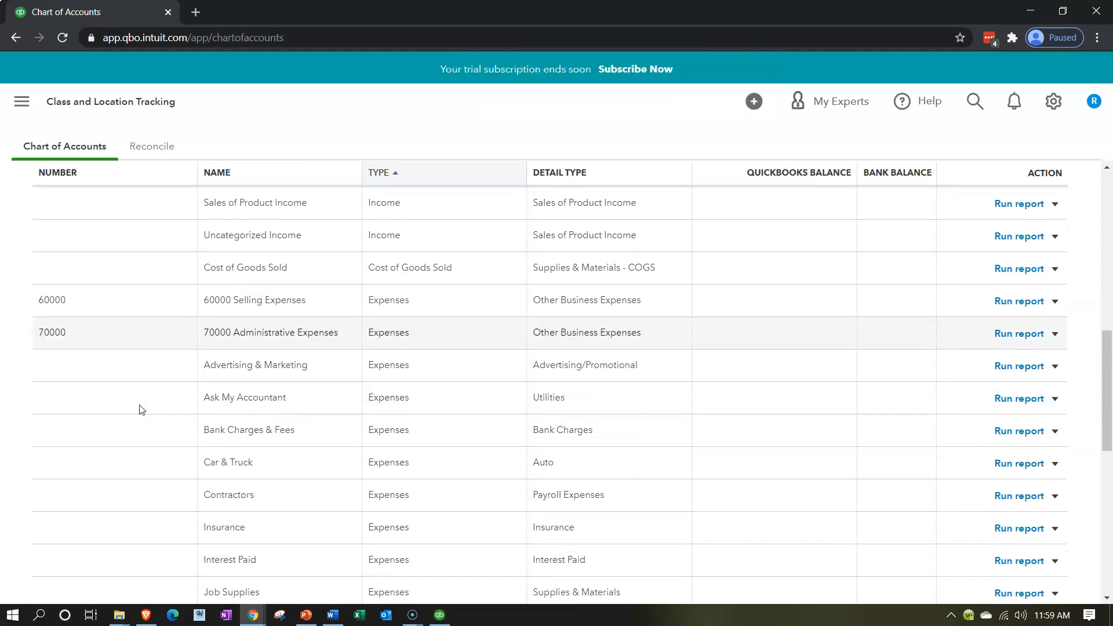
{"action": "scroll", "coordinate": [139, 377], "scroll_direction": "down", "scroll_amount": 1}
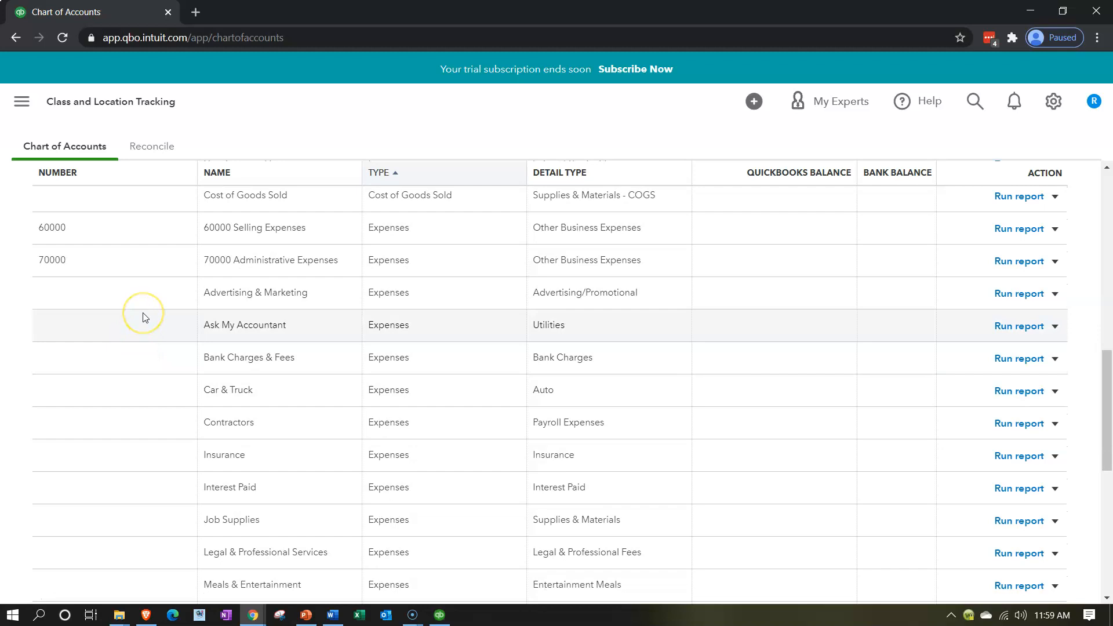
{"action": "scroll", "coordinate": [139, 351], "scroll_direction": "down", "scroll_amount": 4}
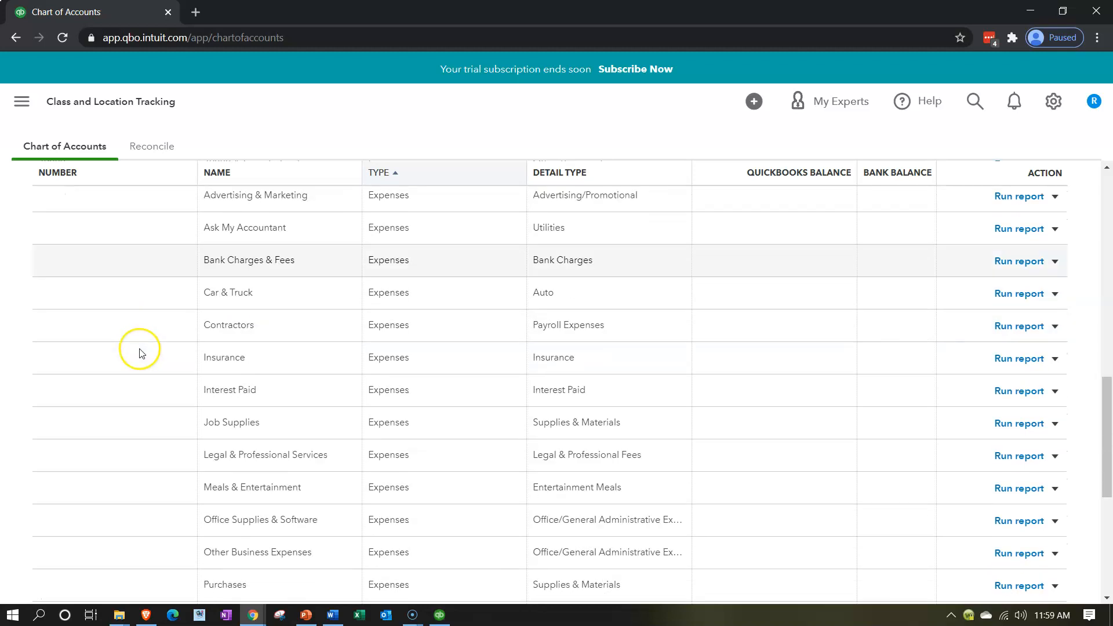
{"action": "scroll", "coordinate": [141, 353], "scroll_direction": "down", "scroll_amount": 2}
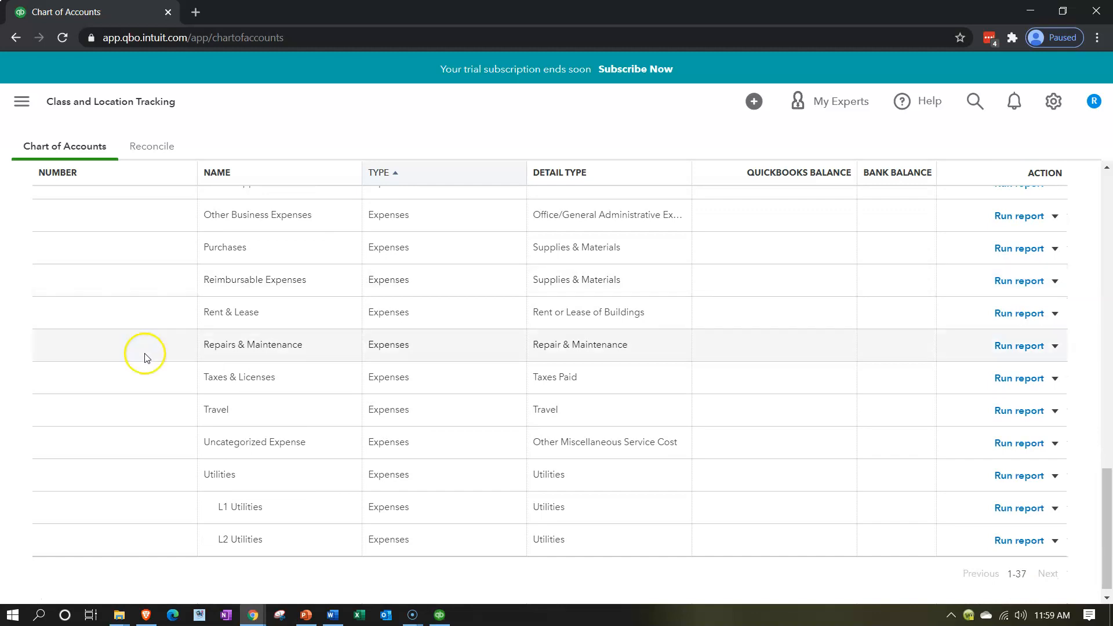
{"action": "scroll", "coordinate": [142, 355], "scroll_direction": "up", "scroll_amount": 4}
{"action": "scroll", "coordinate": [148, 359], "scroll_direction": "up", "scroll_amount": 2}
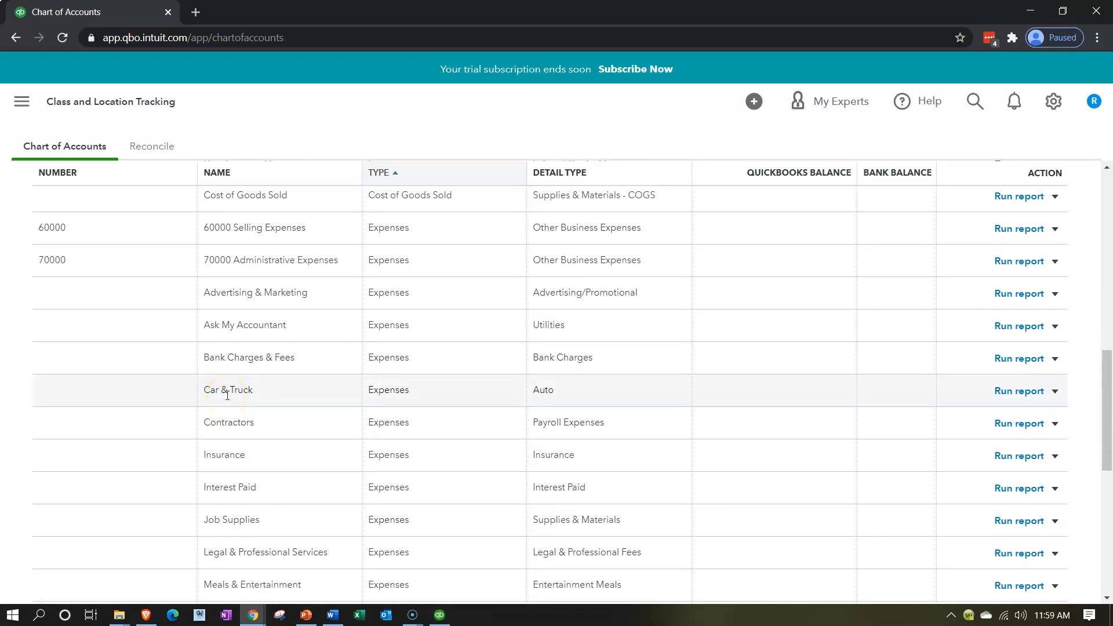
Step: Edit the Car & Truck expense account and rename it Automobile Expense
{"action": "left_click", "coordinate": [1055, 392]}
{"action": "left_click", "coordinate": [947, 413]}
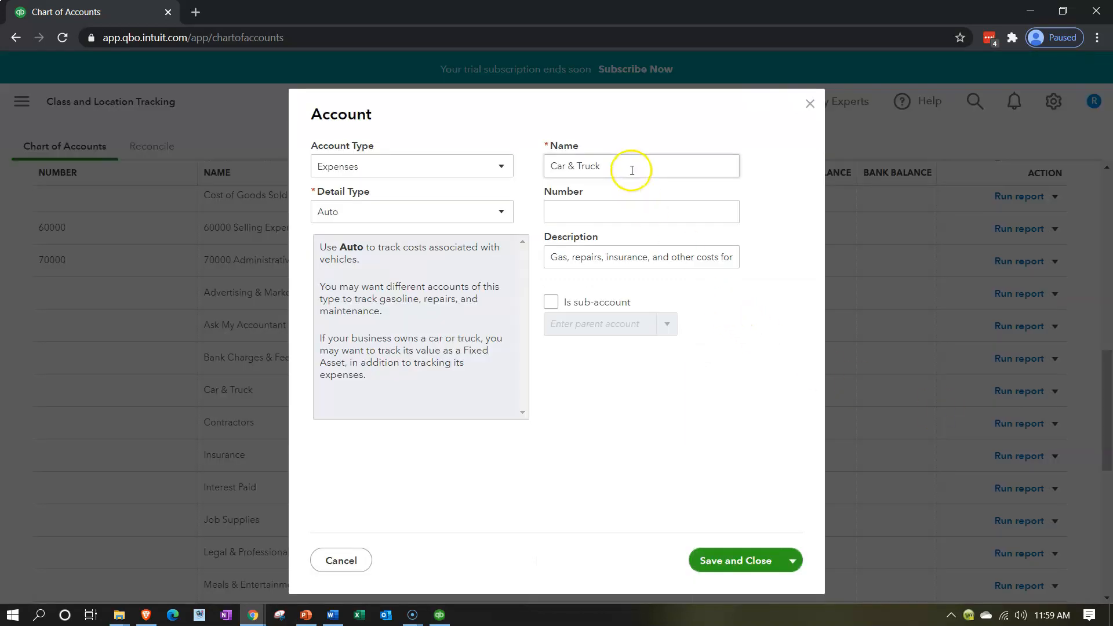
{"action": "left_click_drag", "start_coordinate": [632, 171], "coordinate": [407, 159]}
{"action": "type", "text": "A"}
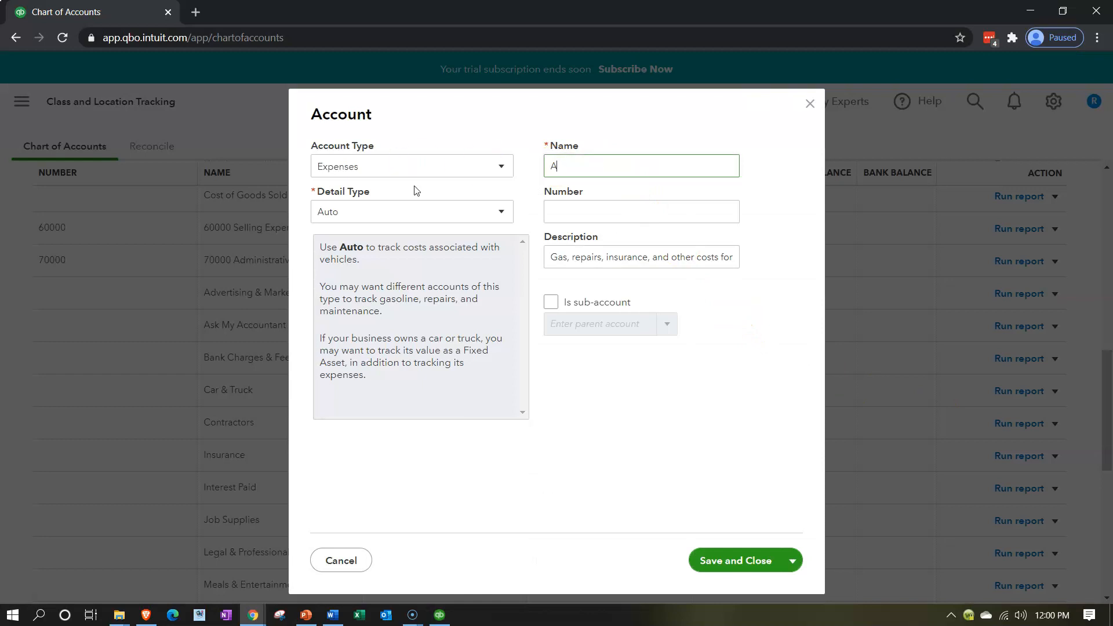
{"action": "type", "text": "utomobile Expense"}
{"action": "key", "text": "Tab"}
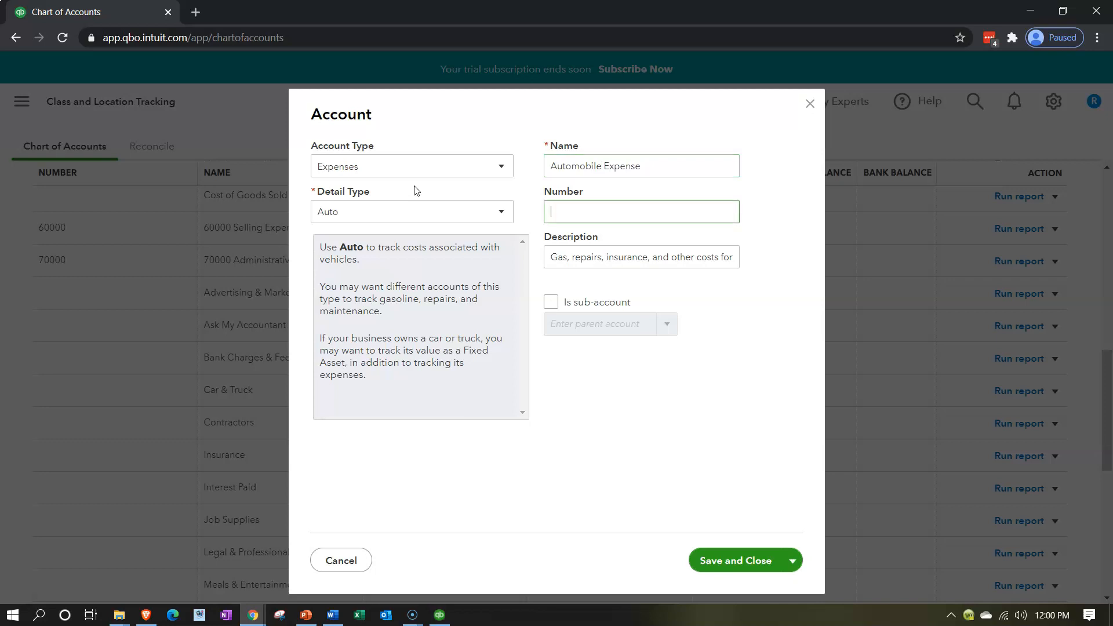
Step: Give the Automobile Expense account the number 60200, make it a sub-account of 60000 Selling Expenses and save it
{"action": "type", "text": "60200"}
{"action": "key", "text": "Tab"}
{"action": "left_click", "coordinate": [551, 304]}
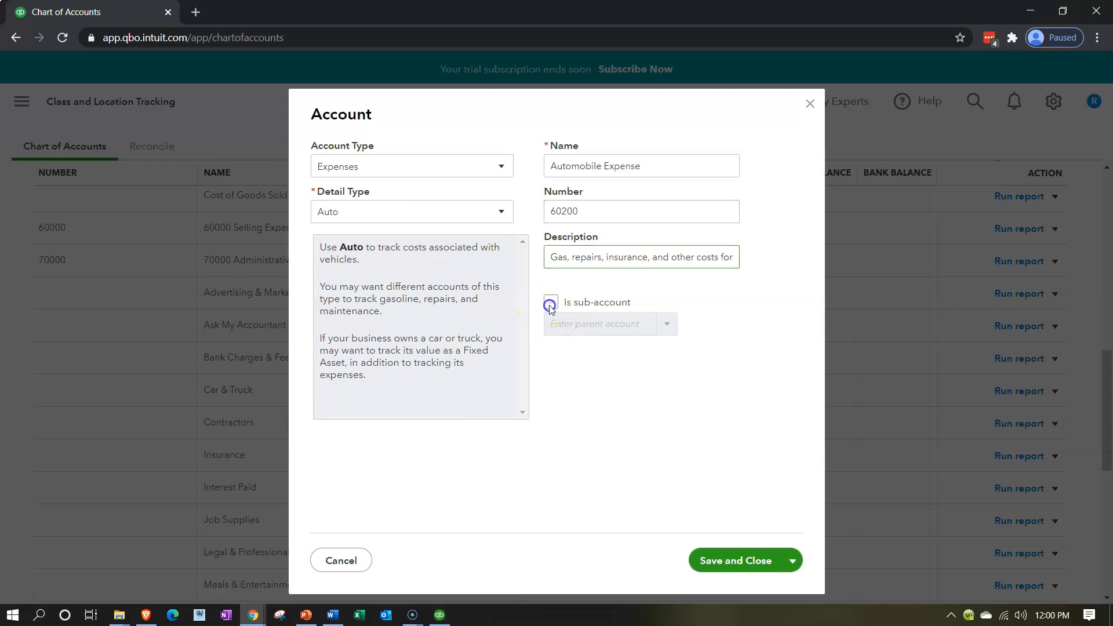
{"action": "left_click", "coordinate": [633, 323]}
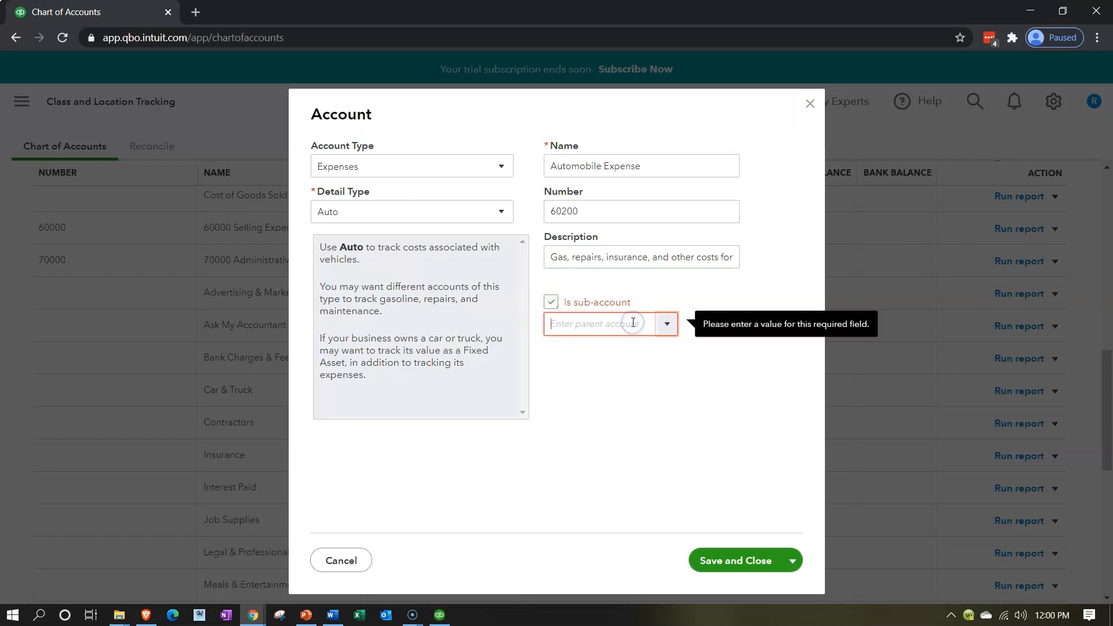
{"action": "type", "text": "60000 Selling Expenses"}
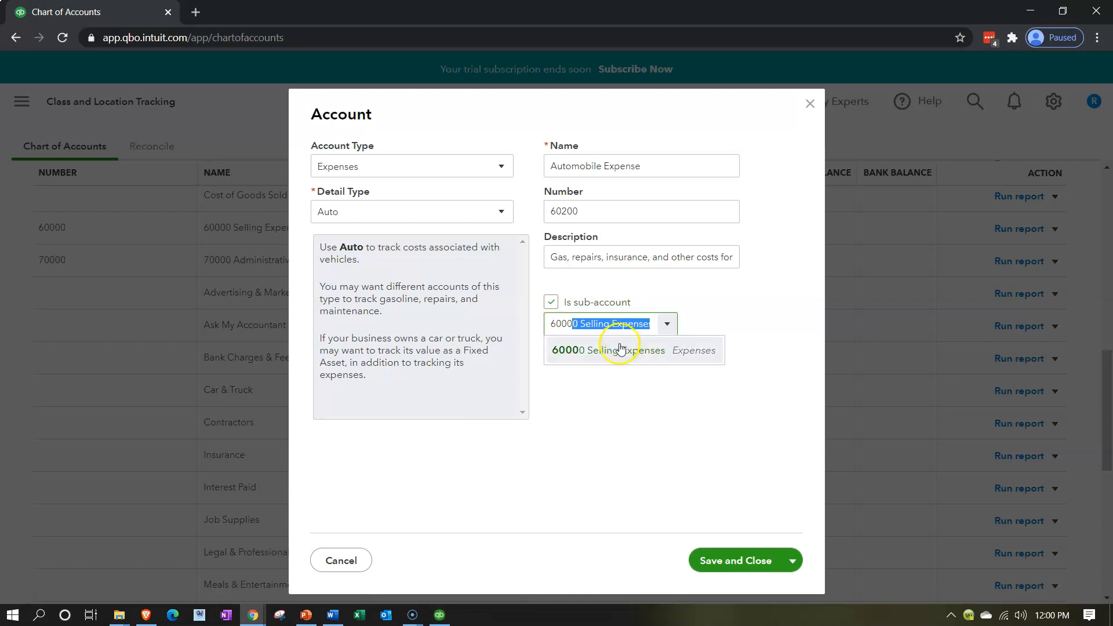
{"action": "left_click", "coordinate": [618, 349]}
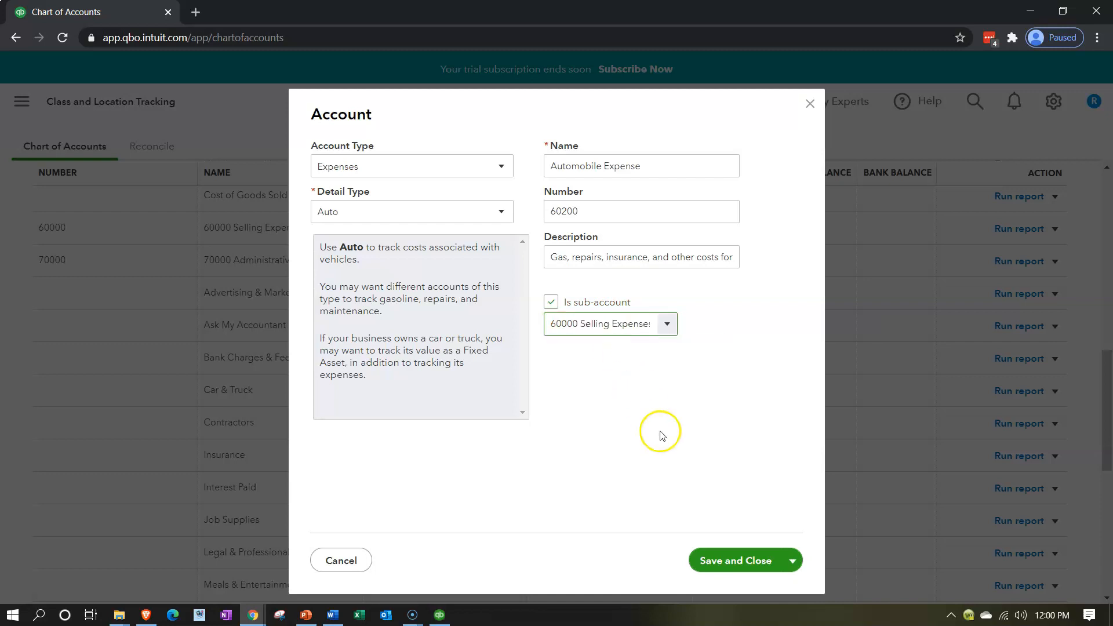
{"action": "left_click", "coordinate": [761, 561]}
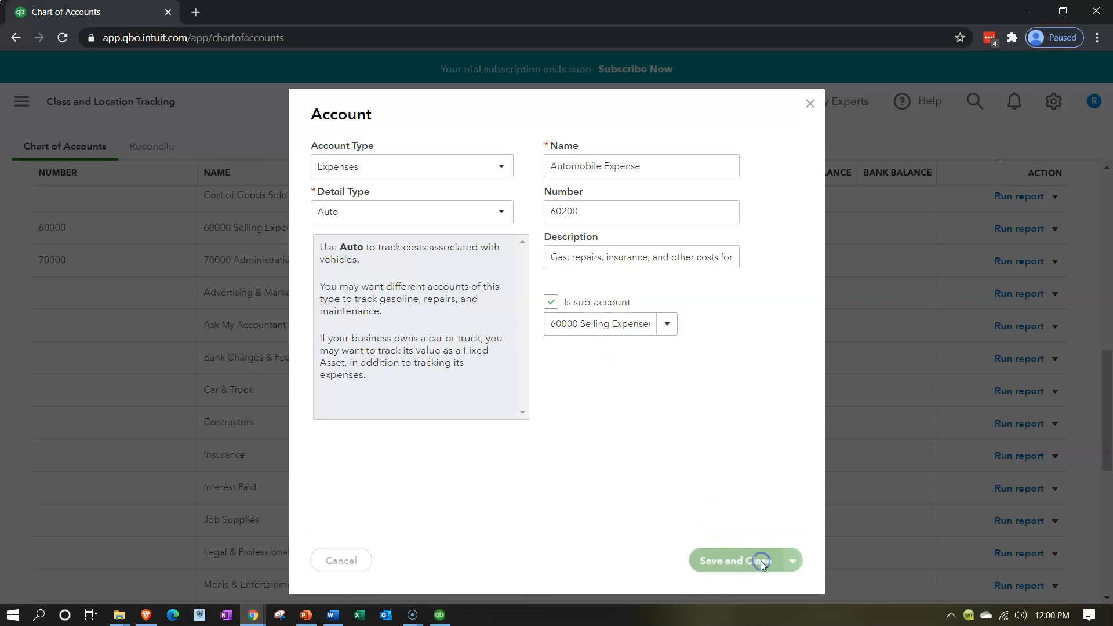
Step: Start a new account with account type Expenses and detail type Other Business Expenses
{"action": "scroll", "coordinate": [393, 412], "scroll_direction": "down", "scroll_amount": 5}
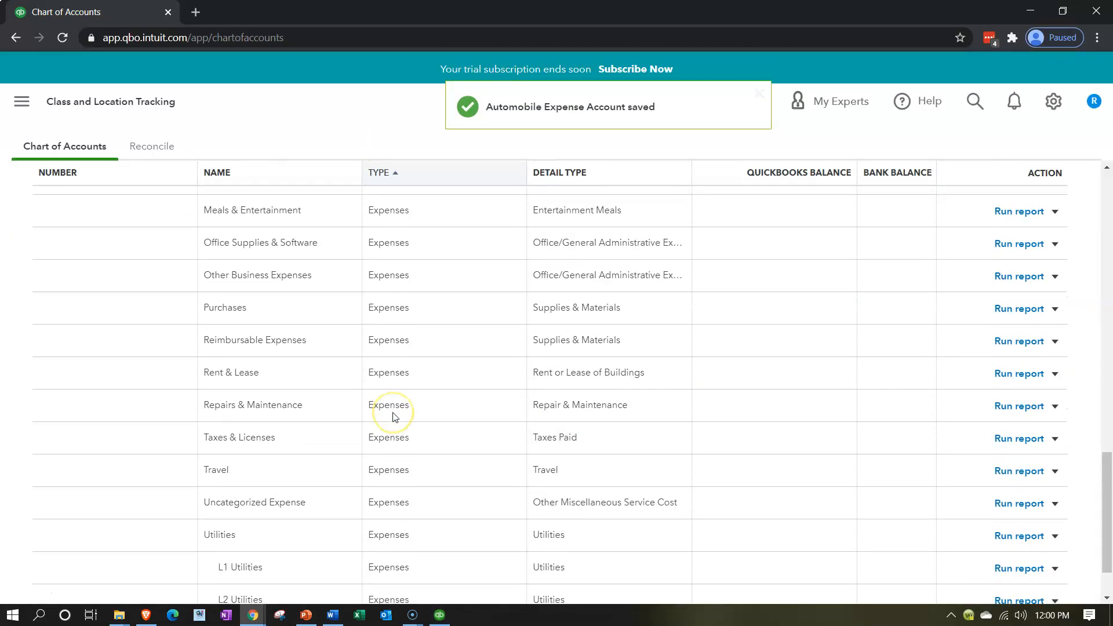
{"action": "scroll", "coordinate": [393, 412], "scroll_direction": "up", "scroll_amount": 7}
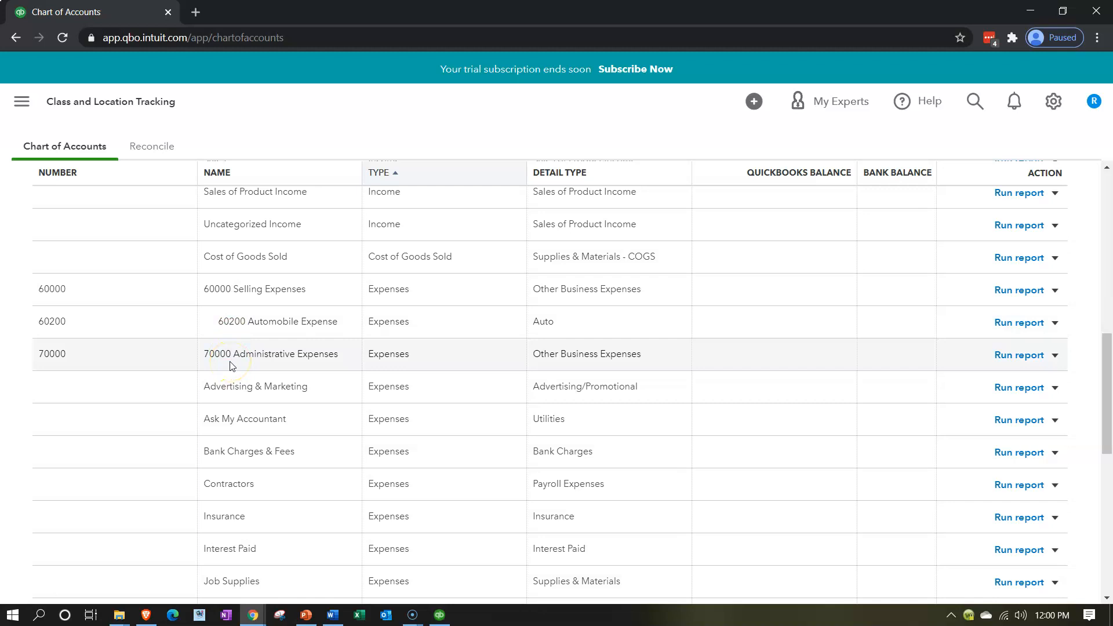
{"action": "scroll", "coordinate": [951, 197], "scroll_direction": "up", "scroll_amount": 5}
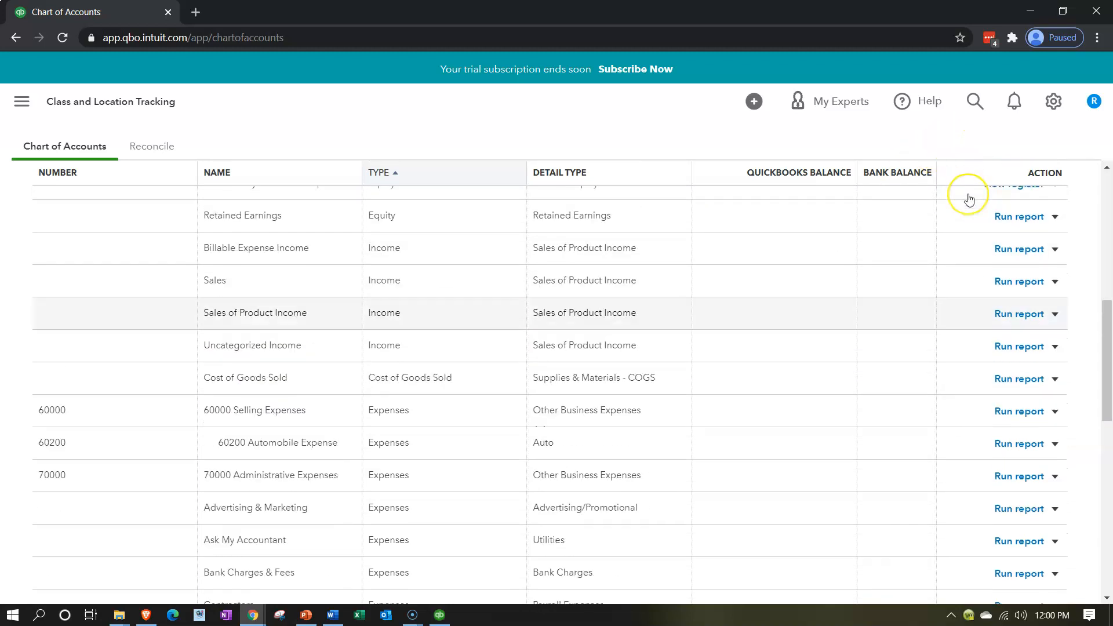
{"action": "scroll", "coordinate": [968, 199], "scroll_direction": "up", "scroll_amount": 3}
{"action": "left_click", "coordinate": [1041, 190]}
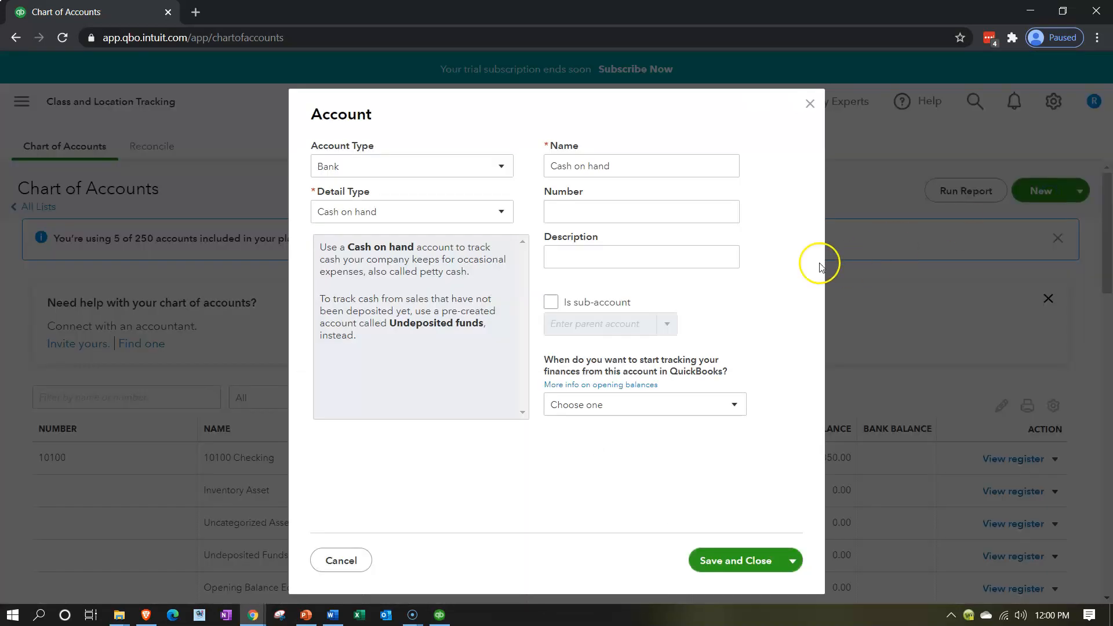
{"action": "left_click", "coordinate": [425, 213]}
{"action": "left_click", "coordinate": [405, 168]}
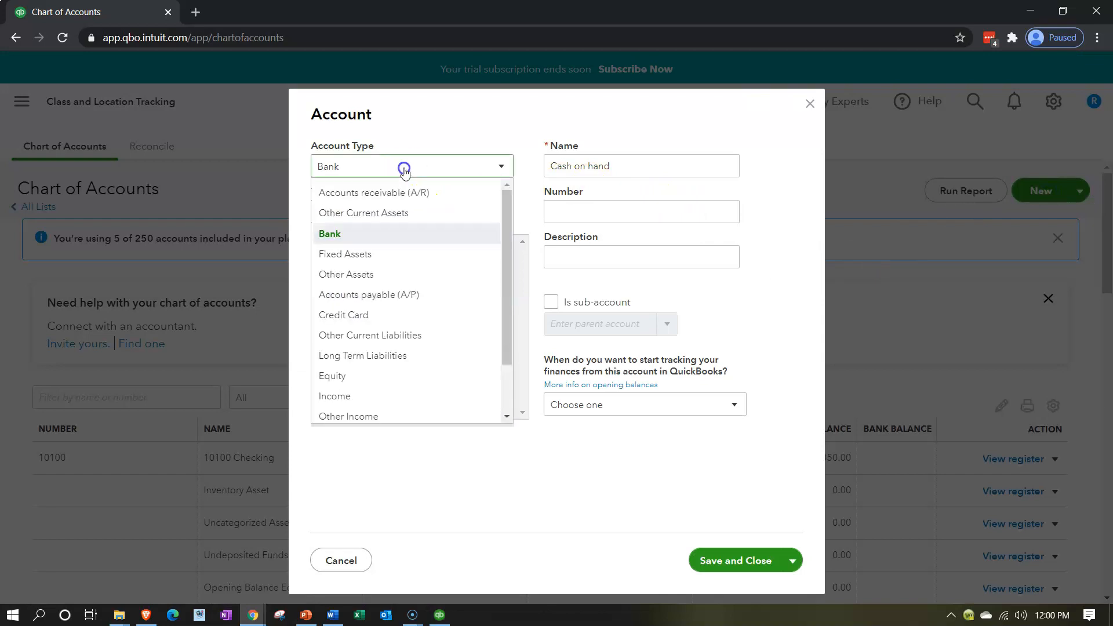
{"action": "scroll", "coordinate": [395, 302], "scroll_direction": "down", "scroll_amount": 1}
{"action": "left_click", "coordinate": [373, 350]}
{"action": "left_click", "coordinate": [396, 216]}
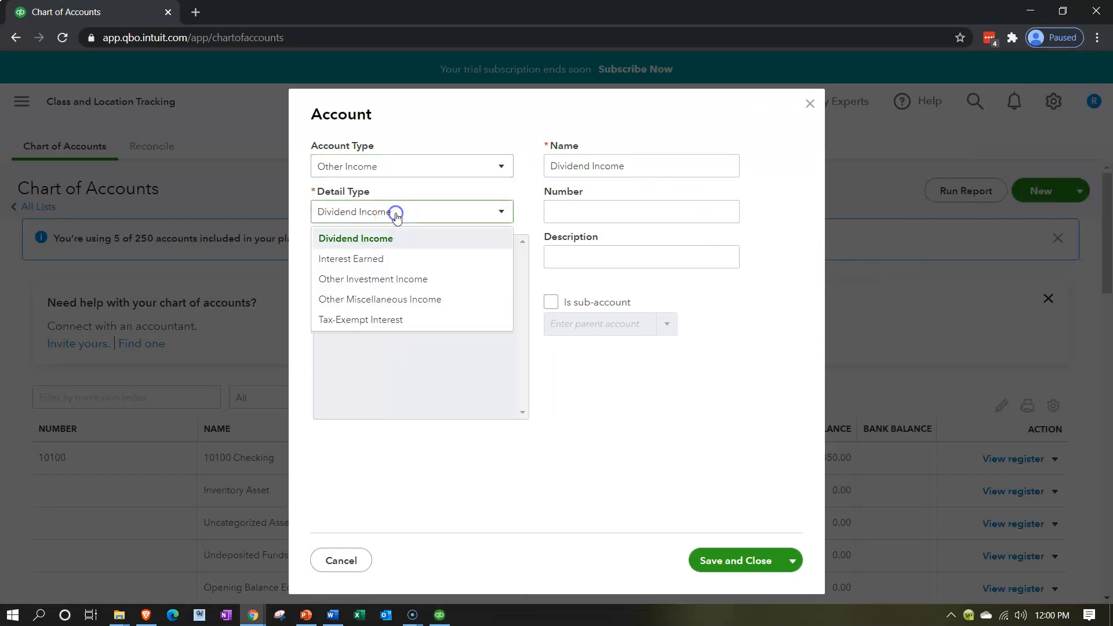
{"action": "left_click", "coordinate": [409, 166]}
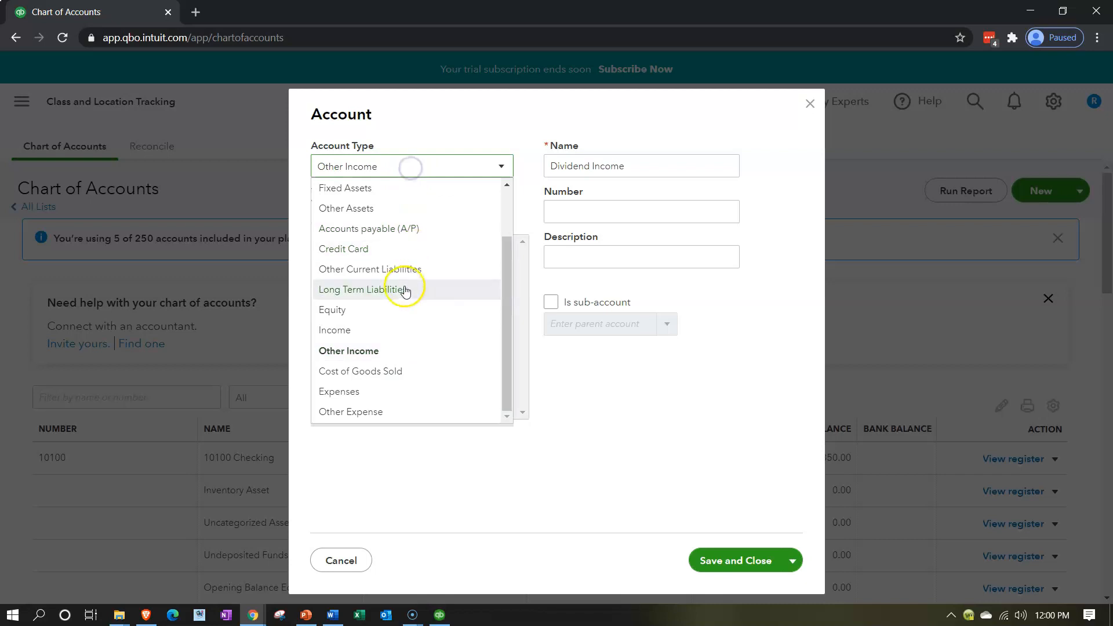
{"action": "left_click", "coordinate": [377, 392]}
{"action": "left_click", "coordinate": [412, 211]}
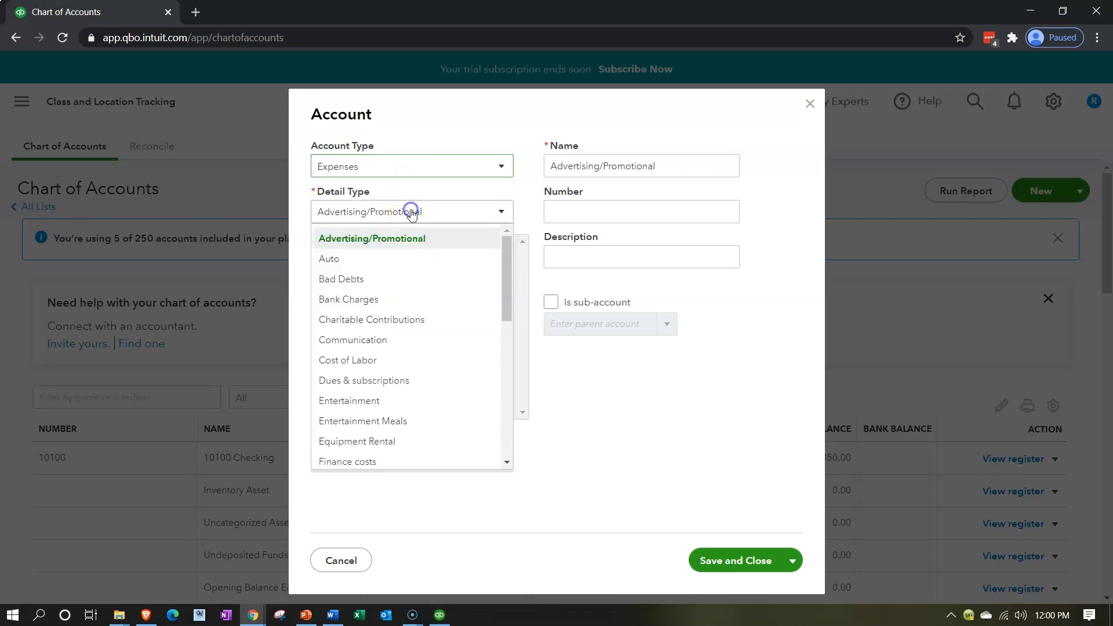
{"action": "scroll", "coordinate": [438, 320], "scroll_direction": "down", "scroll_amount": 4}
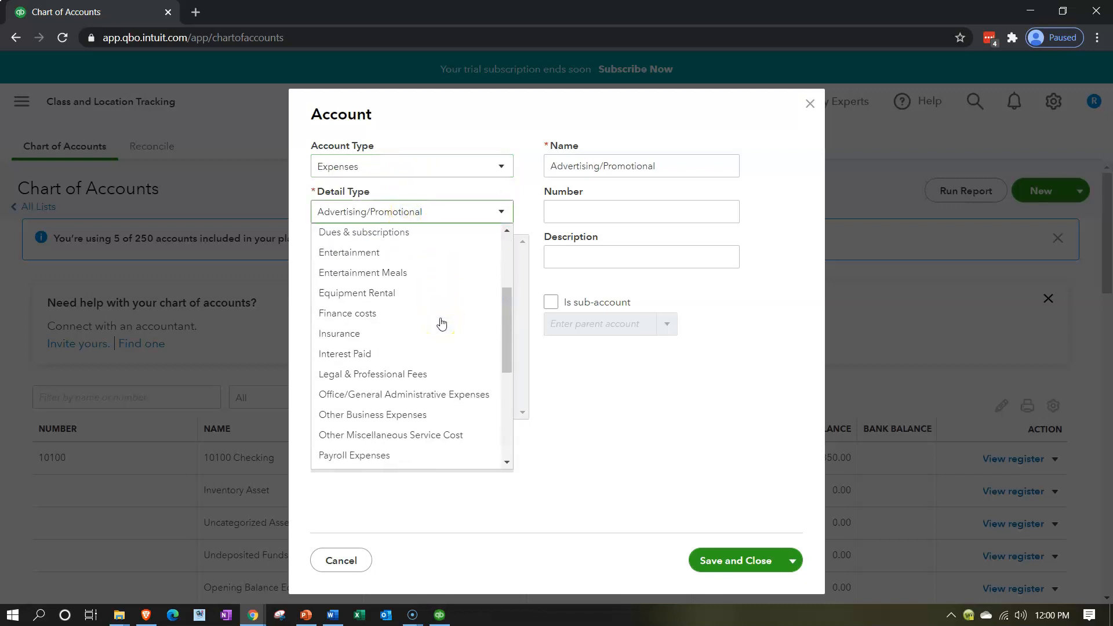
{"action": "left_click", "coordinate": [420, 346]}
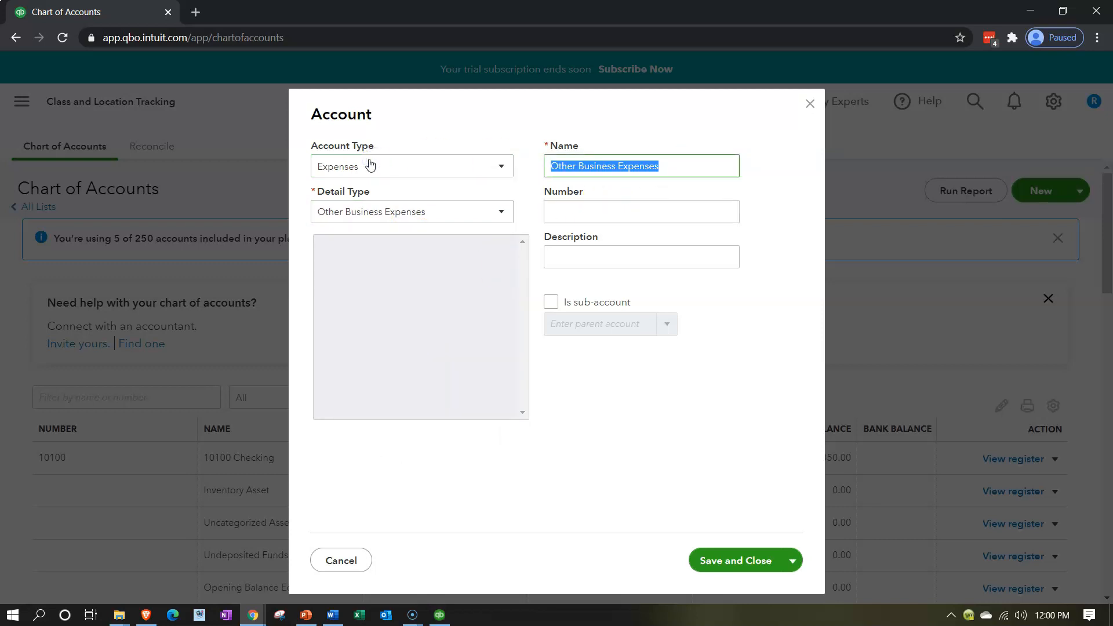
Step: Name the new account Automobile Expense and give it the number 70200
{"action": "type", "text": "Automobile Expense"}
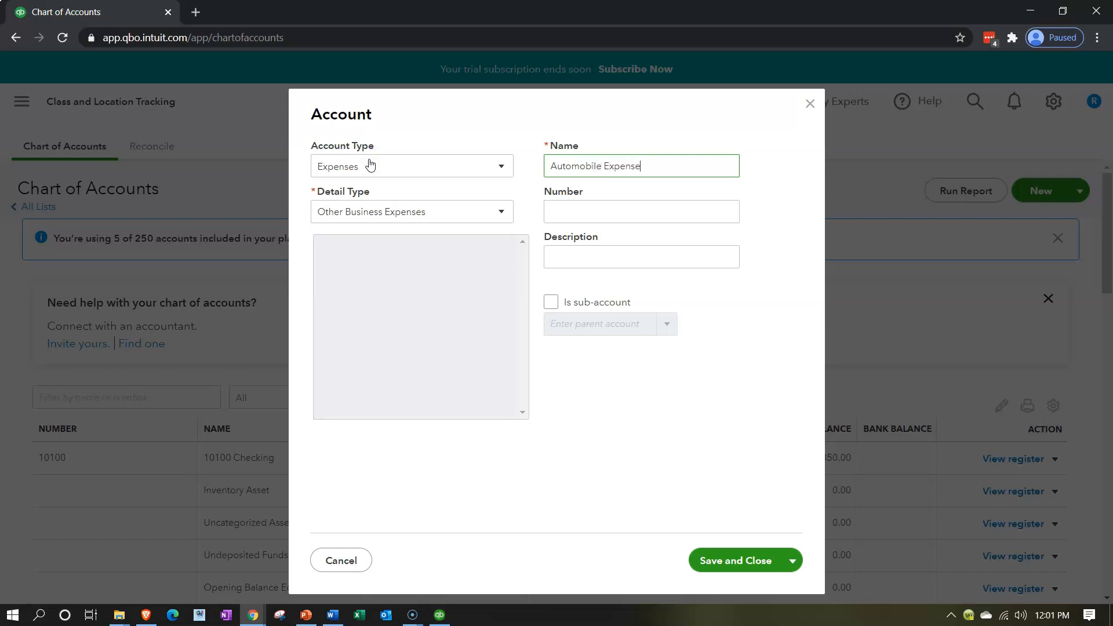
{"action": "key", "text": "Tab"}
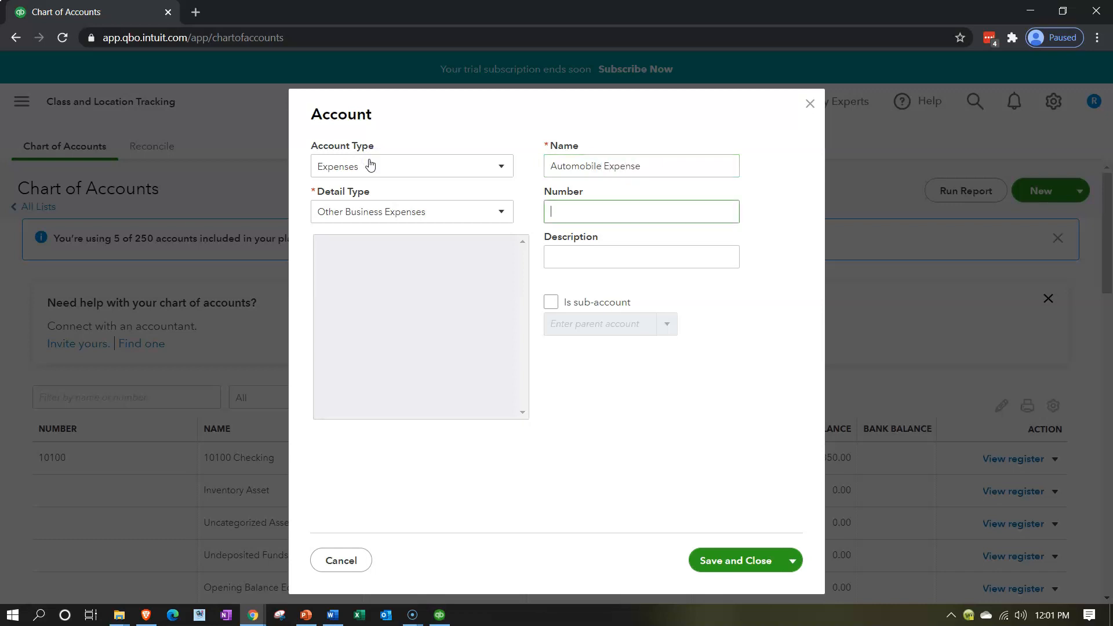
{"action": "type", "text": "70200"}
{"action": "key", "text": "Tab"}
Step: Make the new Automobile Expense account a sub-account of 70000 Administrative Expenses and save it
{"action": "left_click", "coordinate": [551, 301]}
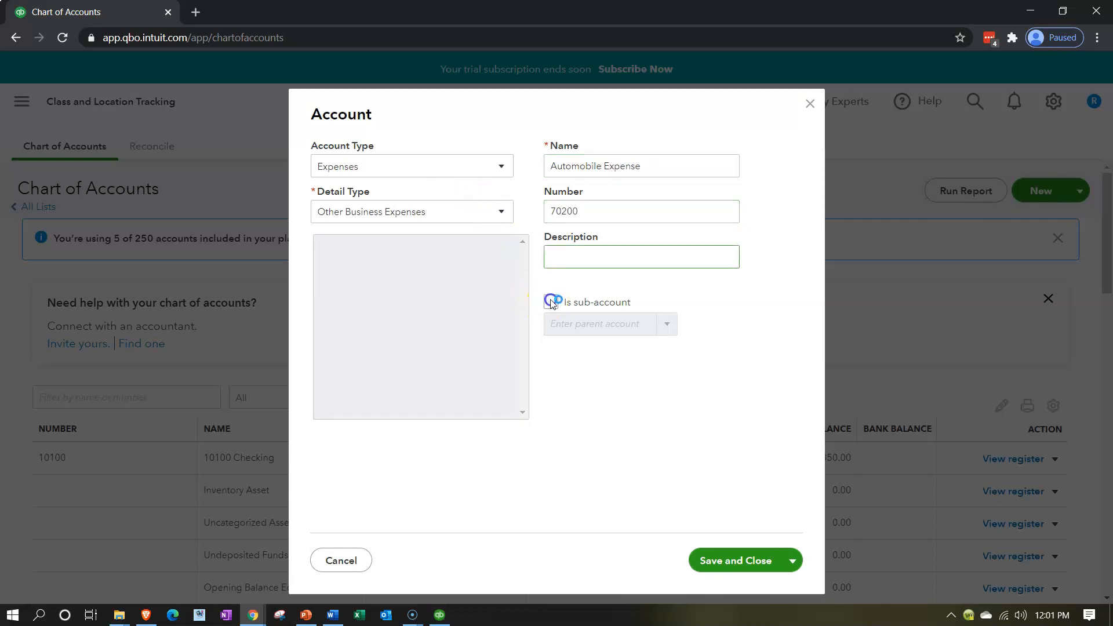
{"action": "left_click", "coordinate": [586, 339]}
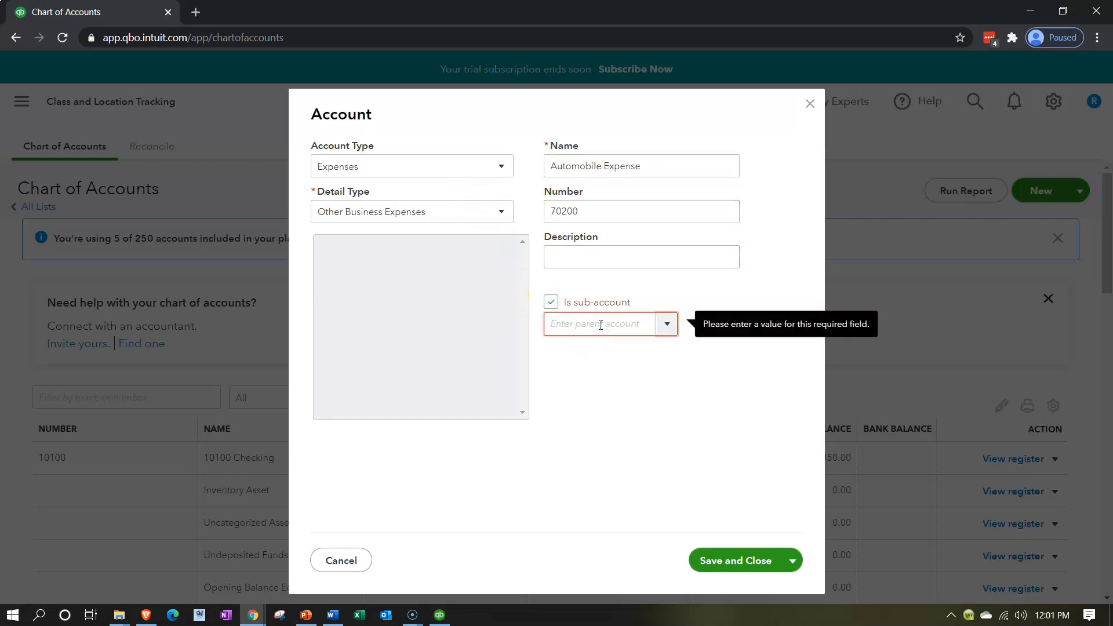
{"action": "type", "text": "70000 Administrative E"}
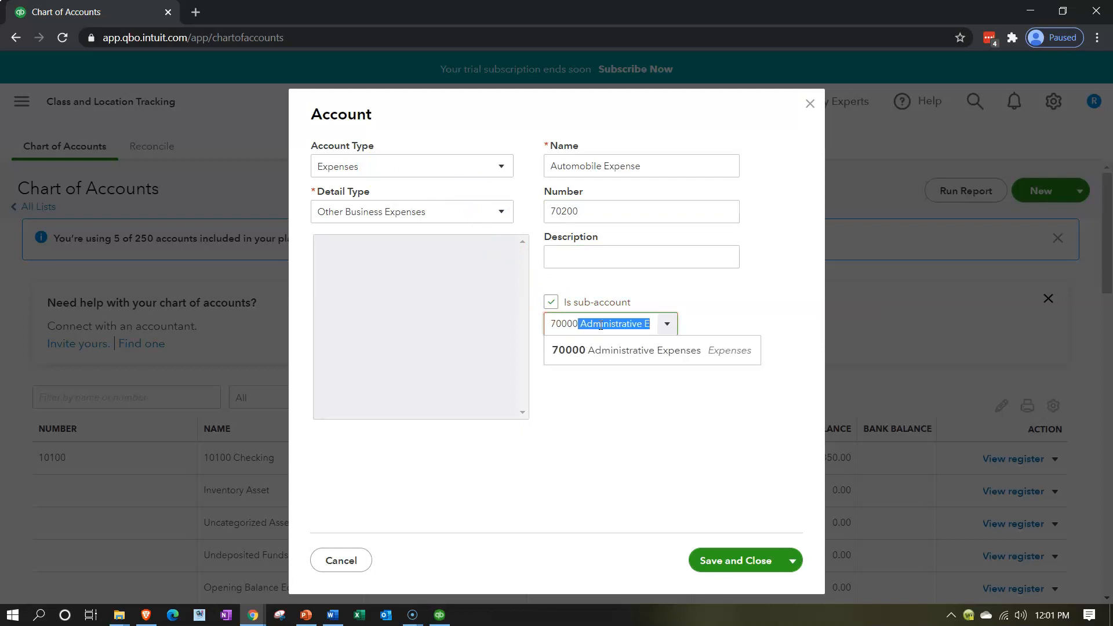
{"action": "key", "text": "Return"}
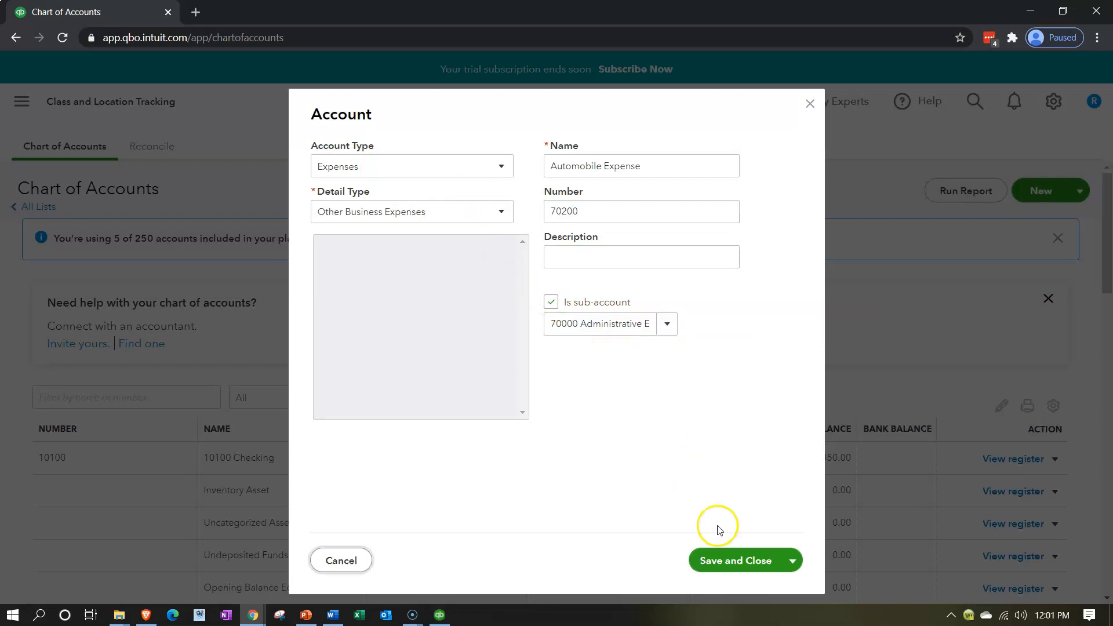
{"action": "left_click", "coordinate": [731, 561]}
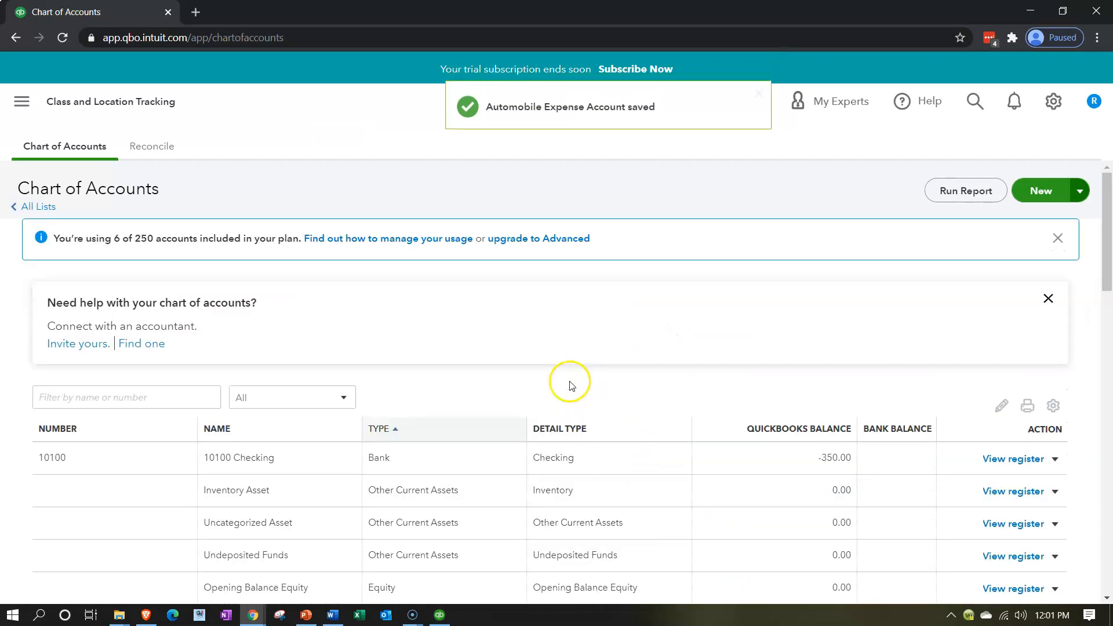
Step: Examine the numbered expense accounts and the remaining unnumbered ones through to the end of the chart of accounts
{"action": "scroll", "coordinate": [510, 383], "scroll_direction": "down", "scroll_amount": 5}
{"action": "scroll", "coordinate": [497, 396], "scroll_direction": "down", "scroll_amount": 5}
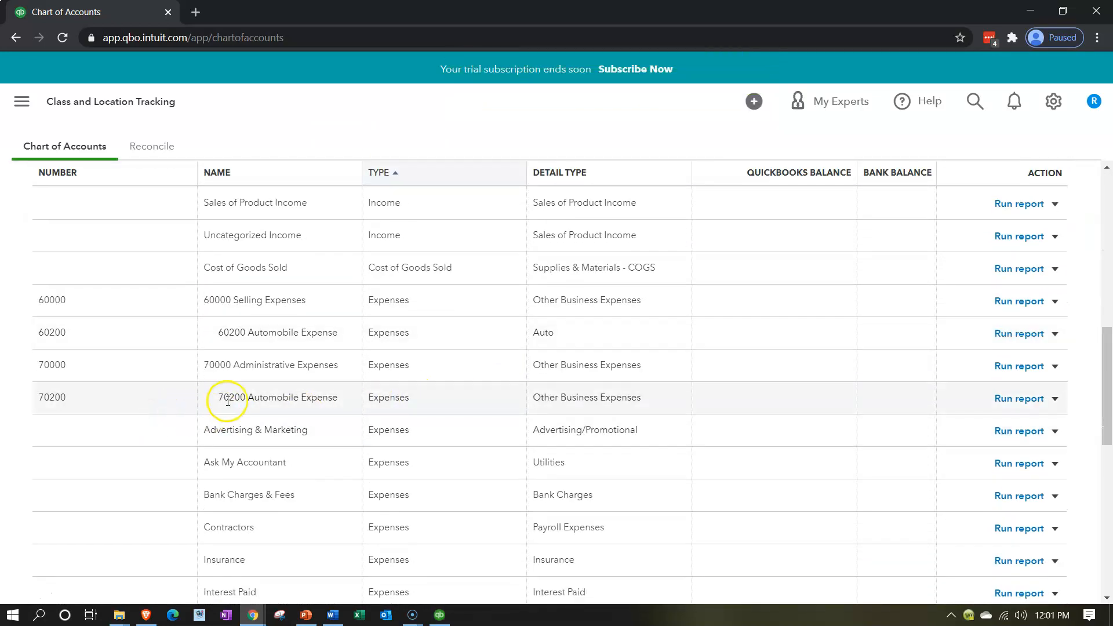
{"action": "left_click", "coordinate": [209, 376]}
{"action": "scroll", "coordinate": [209, 377], "scroll_direction": "down", "scroll_amount": 4}
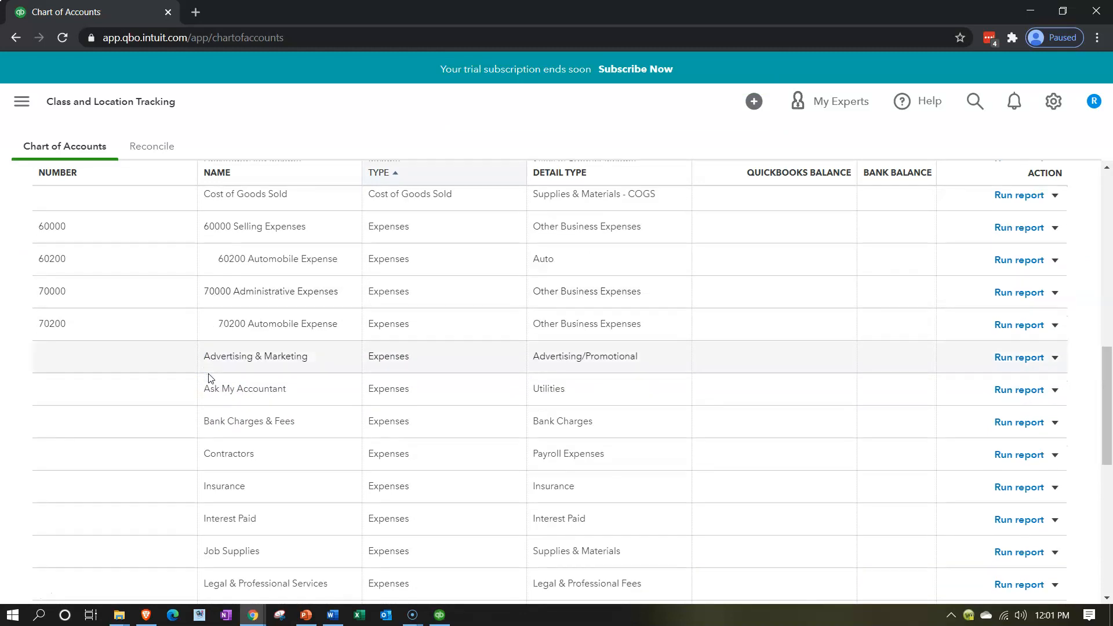
{"action": "scroll", "coordinate": [210, 377], "scroll_direction": "down", "scroll_amount": 4}
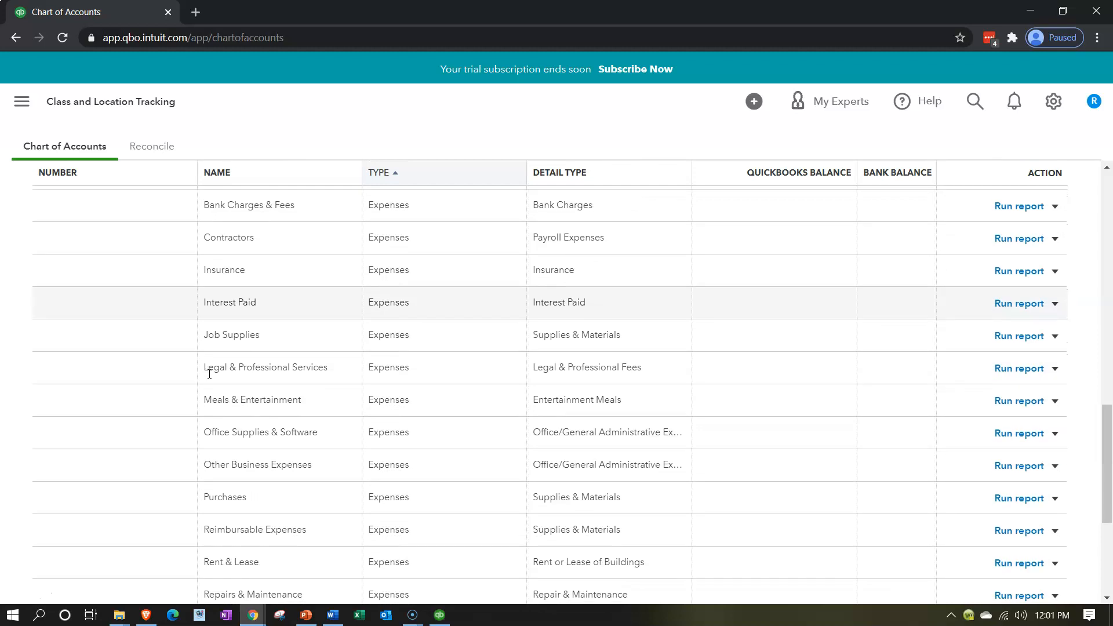
{"action": "scroll", "coordinate": [209, 377], "scroll_direction": "down", "scroll_amount": 1}
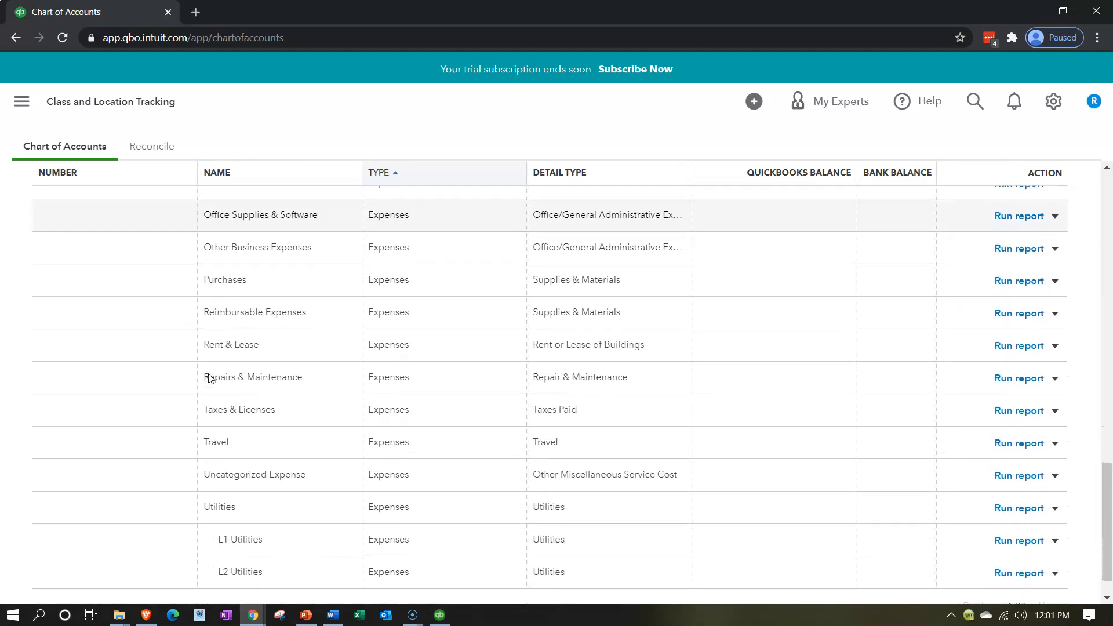
{"action": "scroll", "coordinate": [209, 375], "scroll_direction": "up", "scroll_amount": 1}
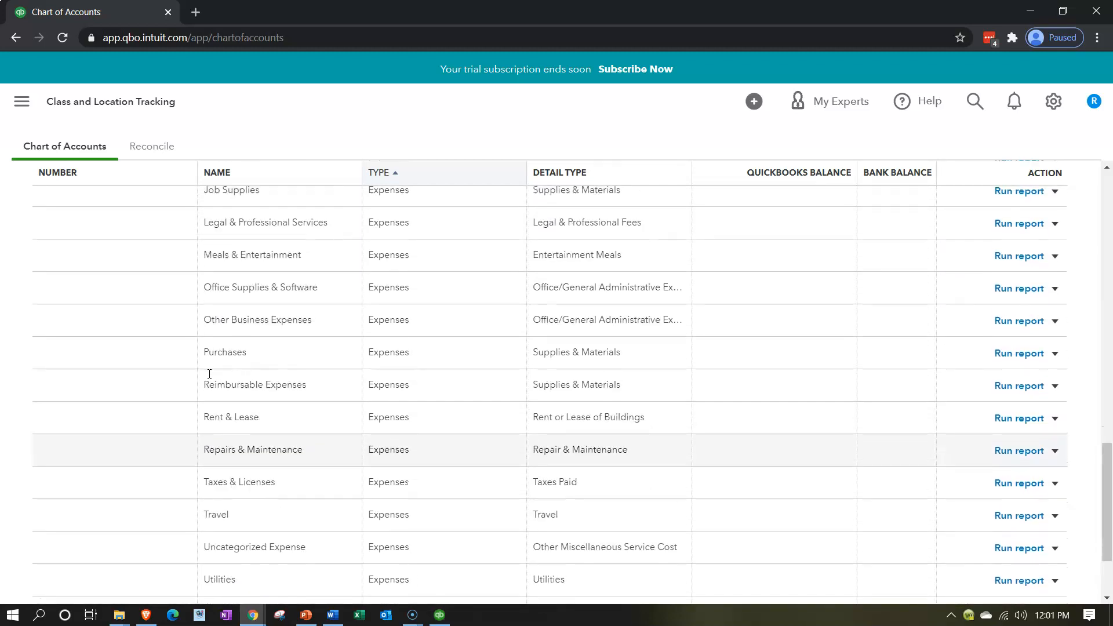
{"action": "scroll", "coordinate": [155, 452], "scroll_direction": "up", "scroll_amount": 2}
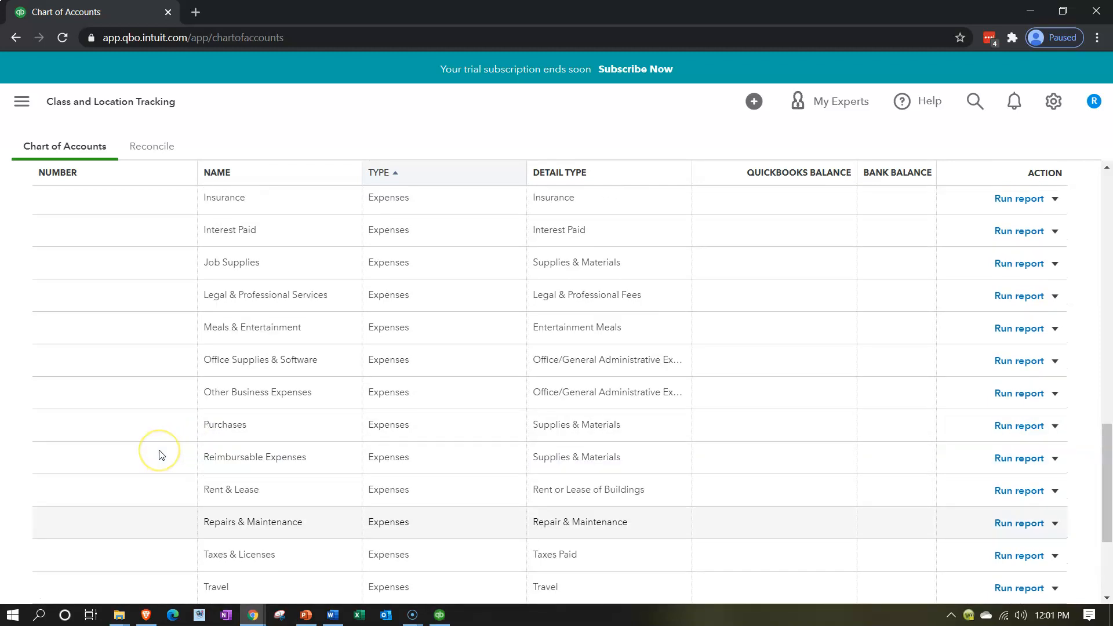
{"action": "scroll", "coordinate": [161, 455], "scroll_direction": "up", "scroll_amount": 2}
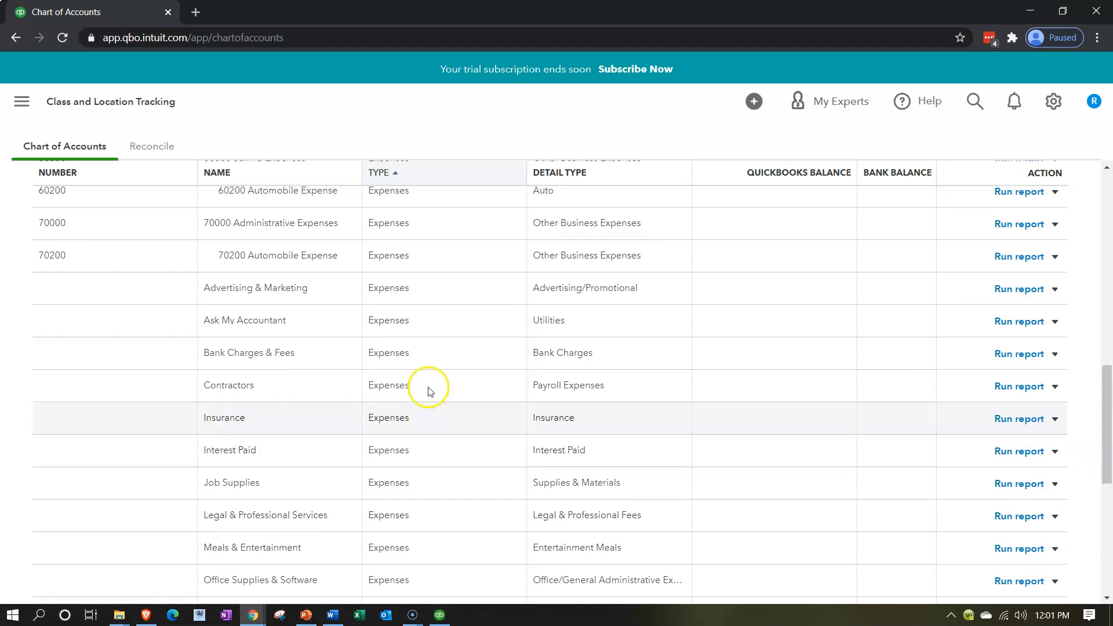
{"action": "scroll", "coordinate": [427, 390], "scroll_direction": "up", "scroll_amount": 10}
{"action": "scroll", "coordinate": [509, 364], "scroll_direction": "up", "scroll_amount": 2}
Step: Start a new account with account type Expenses and detail type Other Business Expenses
{"action": "left_click", "coordinate": [1039, 190]}
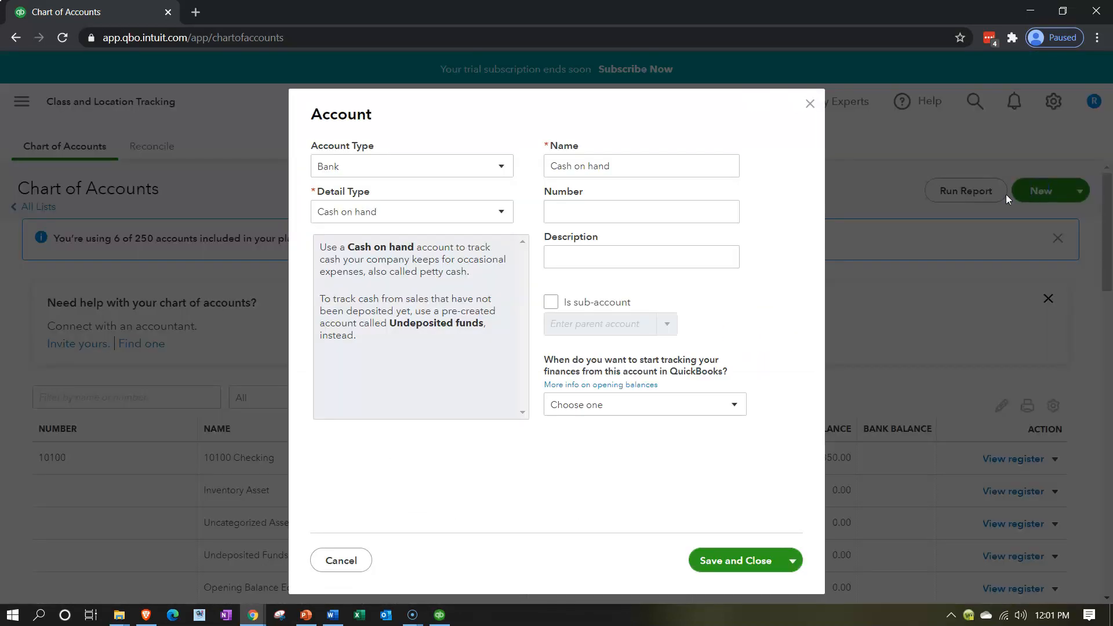
{"action": "left_click", "coordinate": [441, 167]}
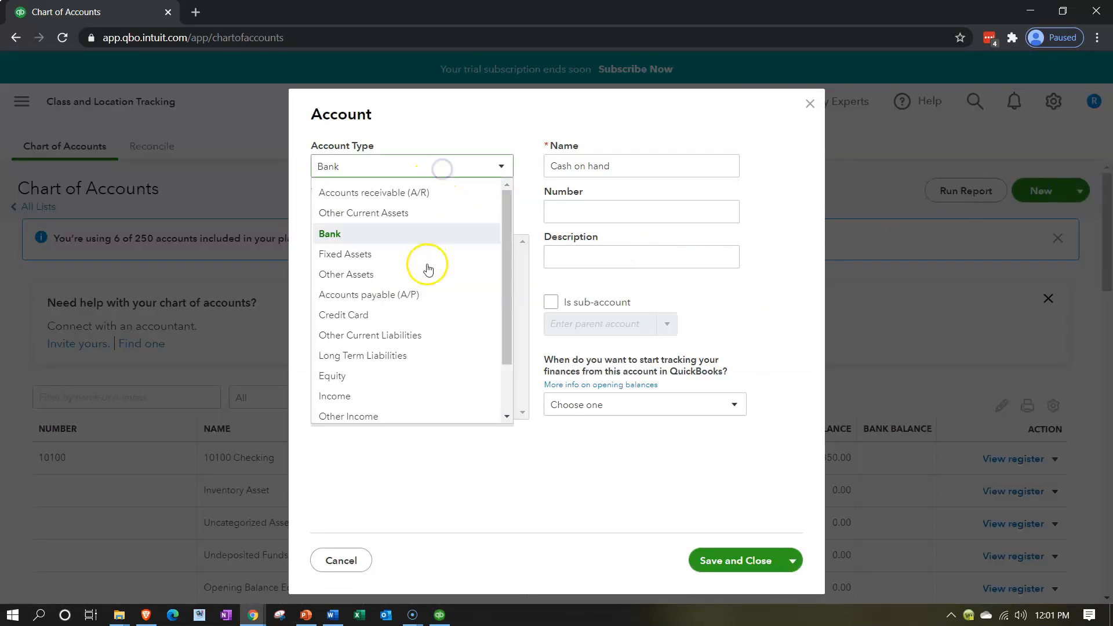
{"action": "left_click", "coordinate": [405, 392]}
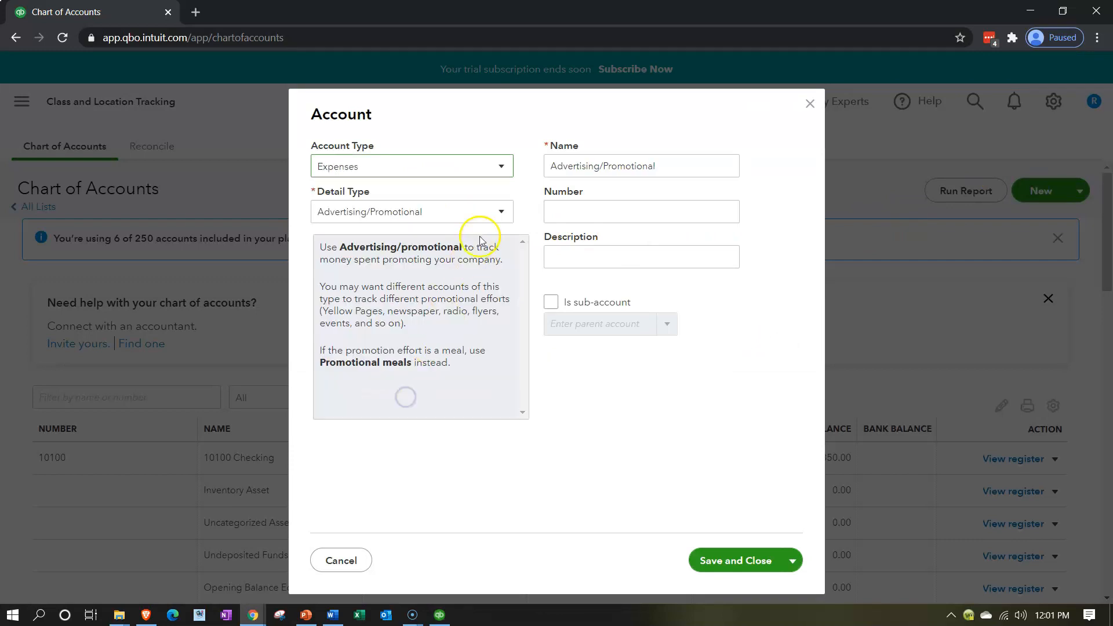
{"action": "left_click", "coordinate": [496, 219]}
{"action": "scroll", "coordinate": [428, 320], "scroll_direction": "down", "scroll_amount": 3}
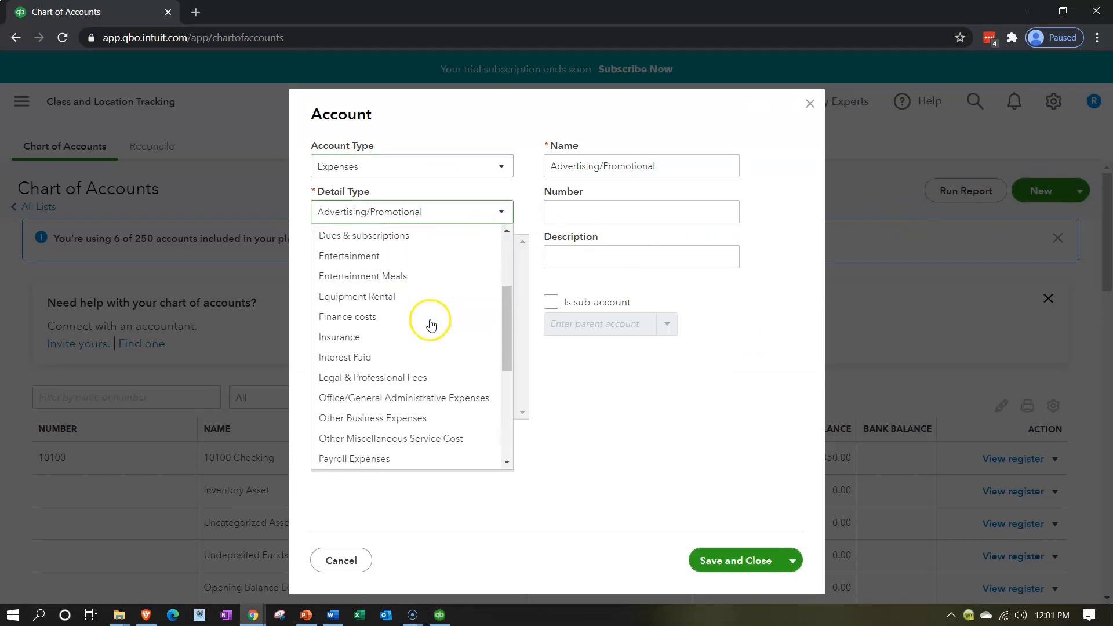
{"action": "left_click", "coordinate": [412, 425]}
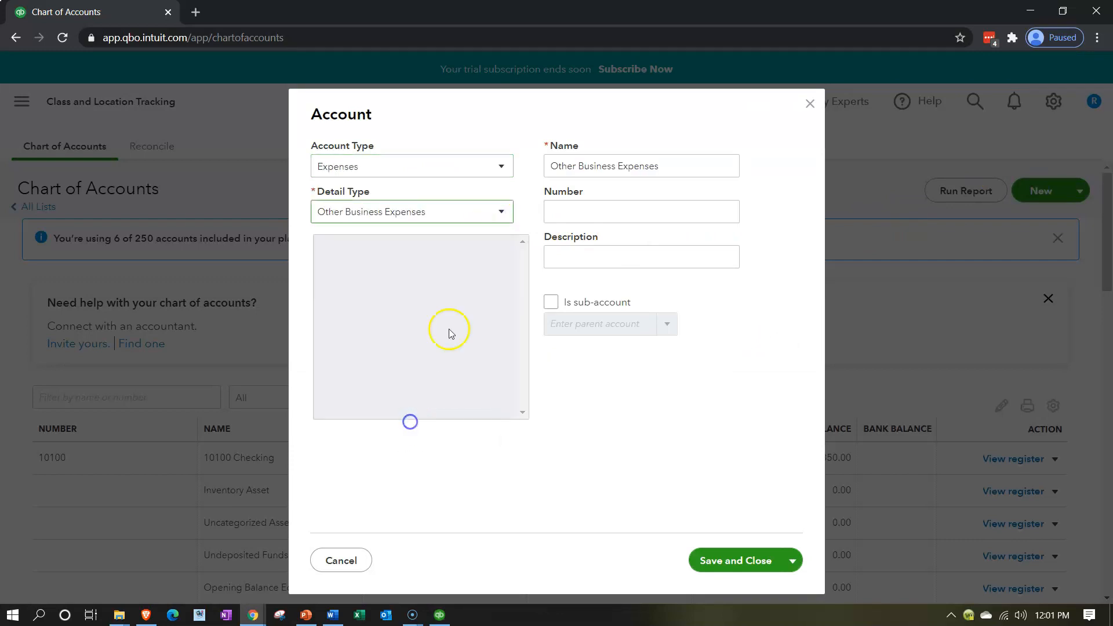
Step: Enter and copy the name Computer & Internet Expenses for the new account, and give it the number 61700
{"action": "triple_click", "coordinate": [675, 165]}
{"action": "type", "text": "Compu"}
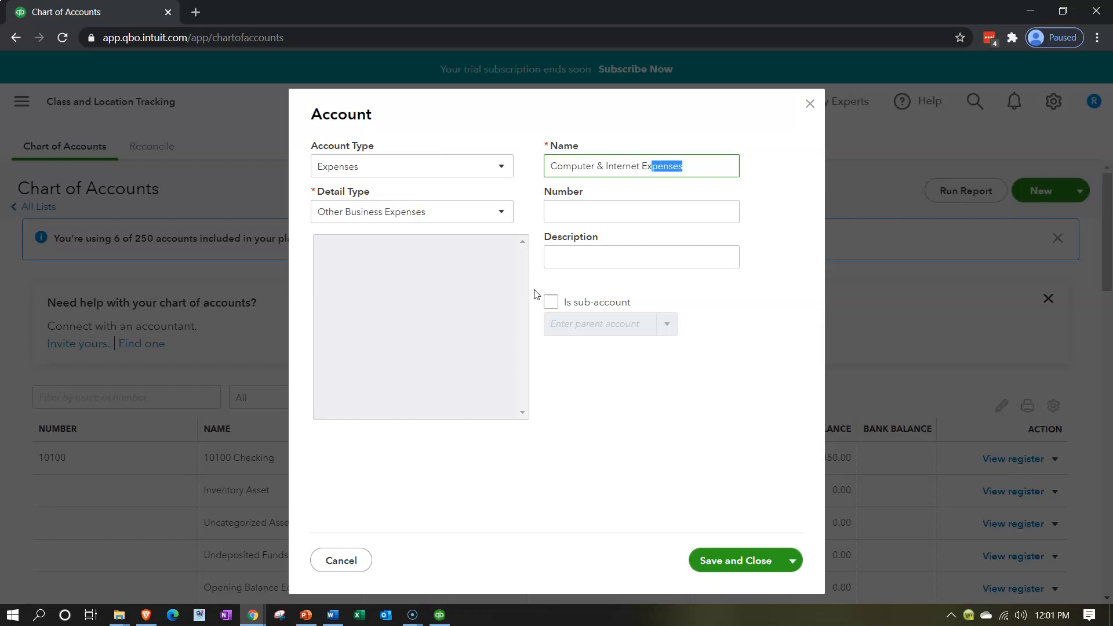
{"action": "key", "text": "ctrl+shift+Left"}
{"action": "key", "text": "ctrl+c"}
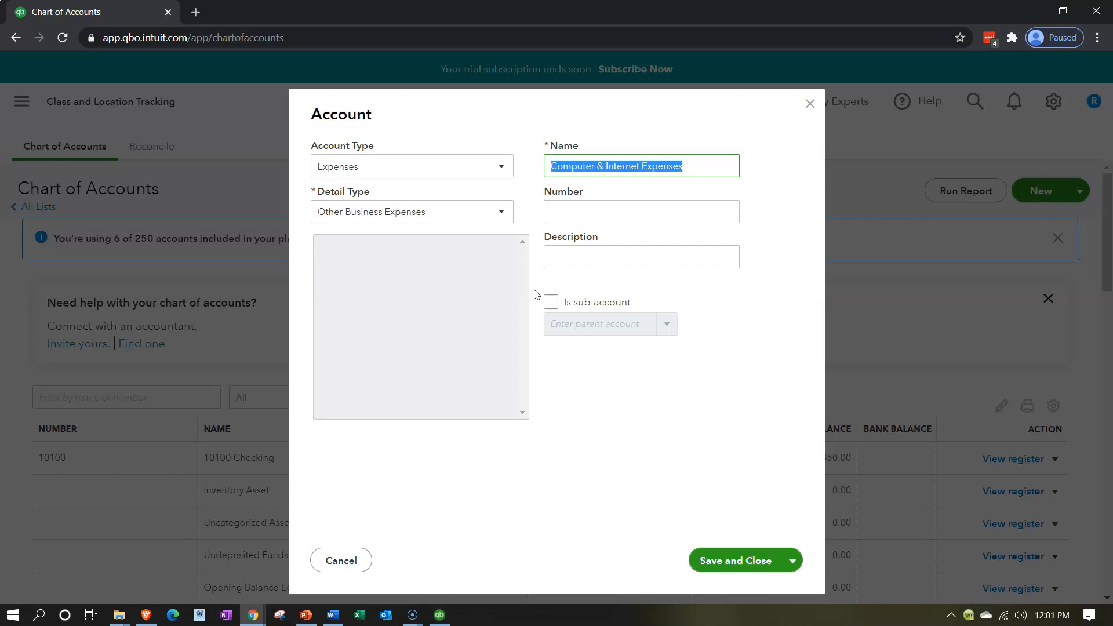
{"action": "left_click", "coordinate": [618, 212]}
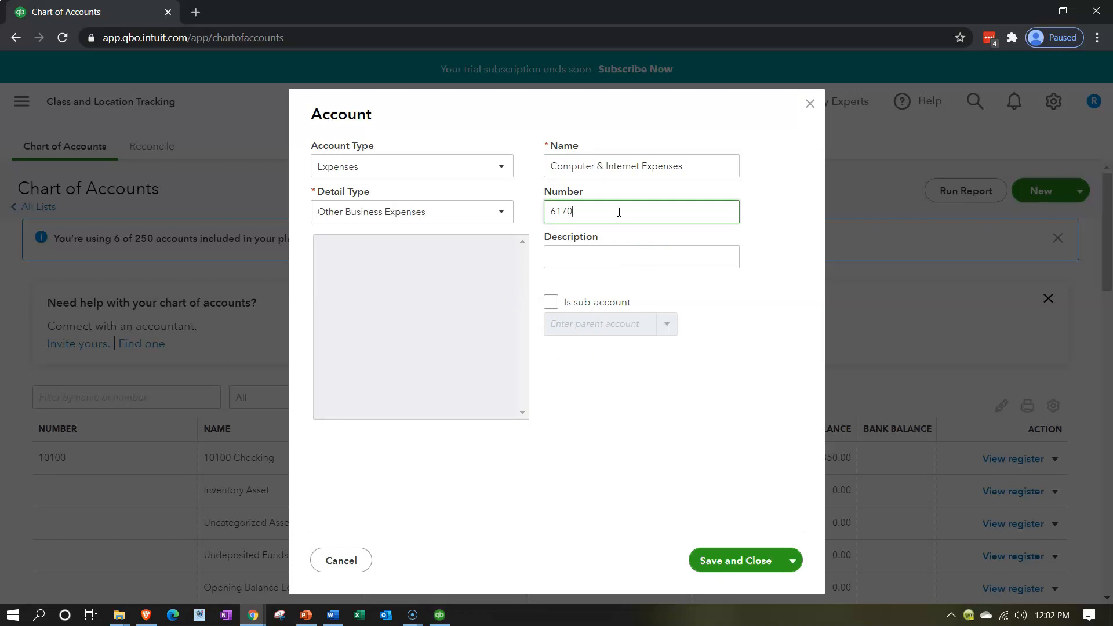
{"action": "key", "text": "Tab"}
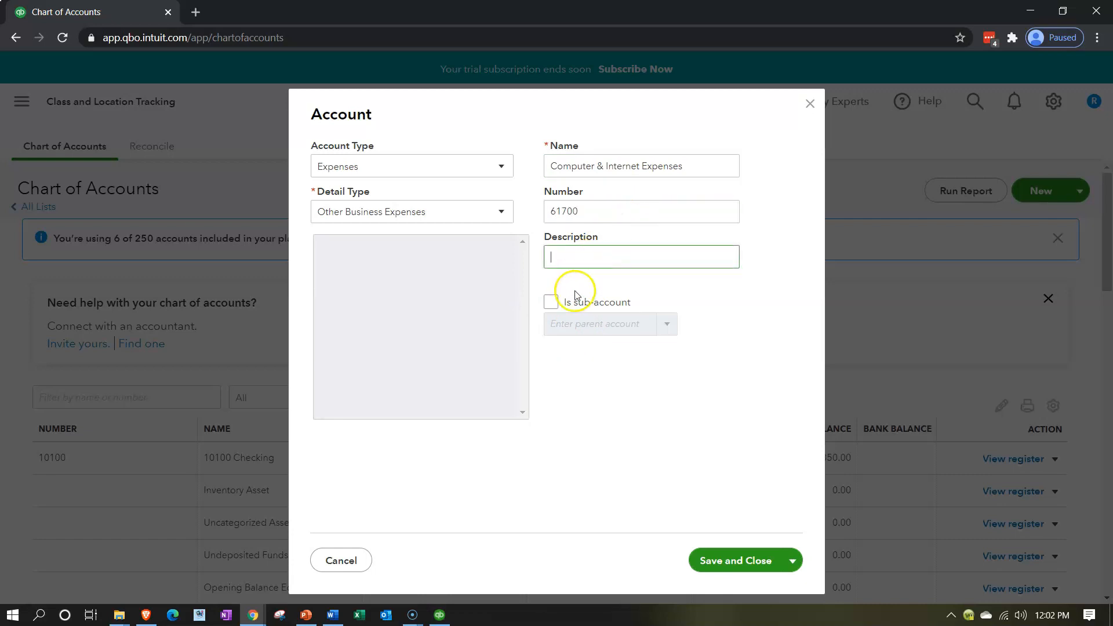
Step: Make the new Computer & Internet Expenses account a sub-account of 60000 Selling Expenses and save it
{"action": "left_click", "coordinate": [558, 302]}
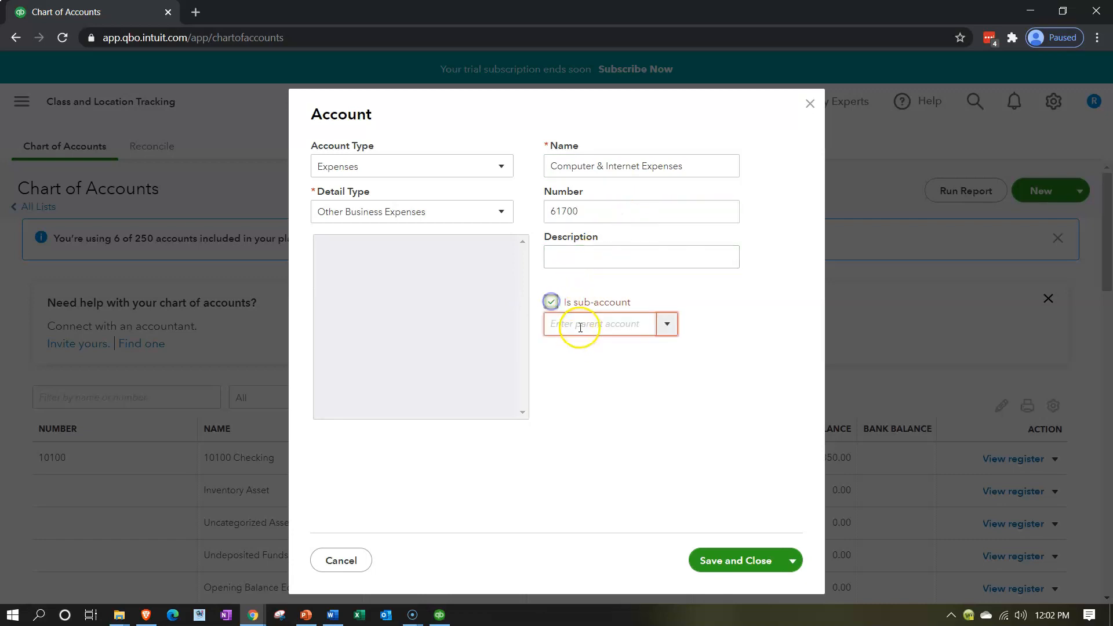
{"action": "left_click", "coordinate": [580, 326]}
{"action": "type", "text": "60000 Selling Expenses"}
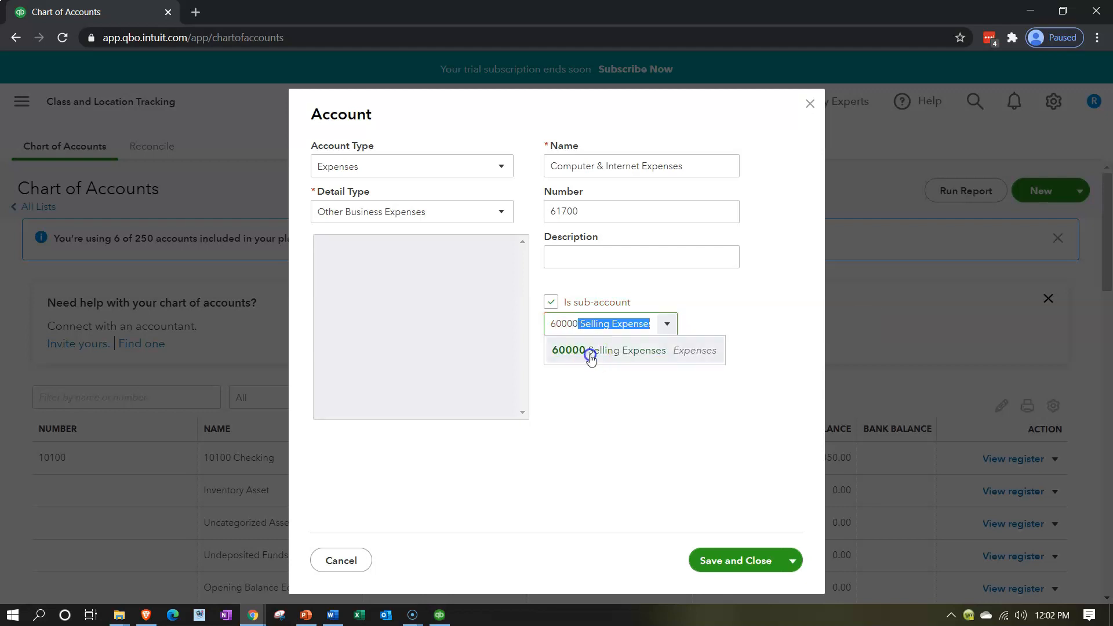
{"action": "left_click", "coordinate": [586, 353]}
{"action": "left_click", "coordinate": [727, 557]}
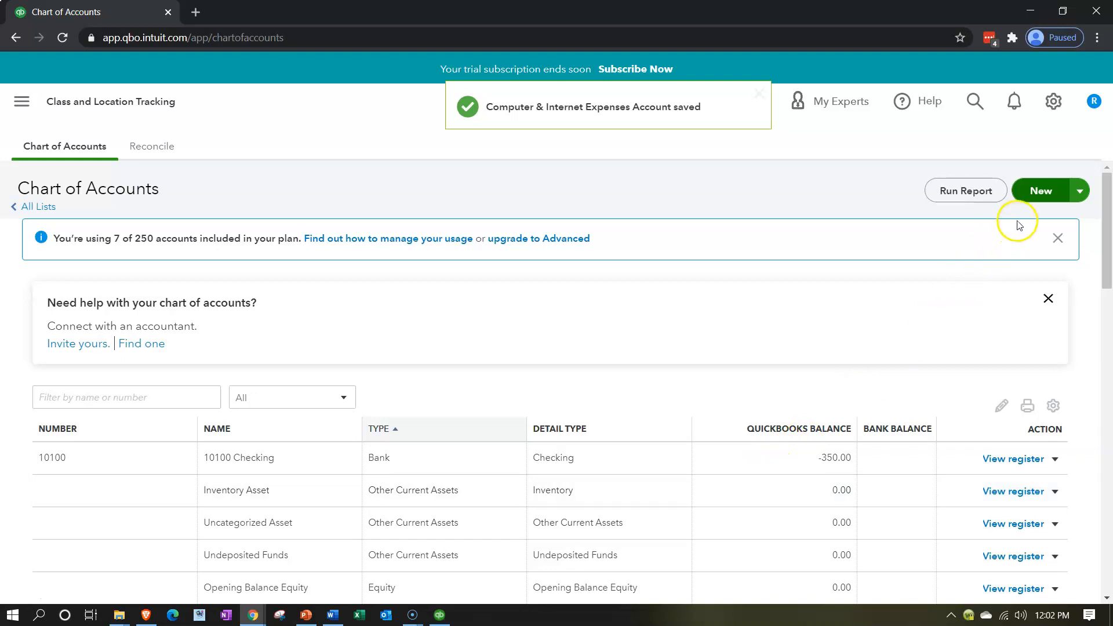
Step: Start another new account with account type Expenses and detail type Other Business Expenses
{"action": "left_click", "coordinate": [1037, 191]}
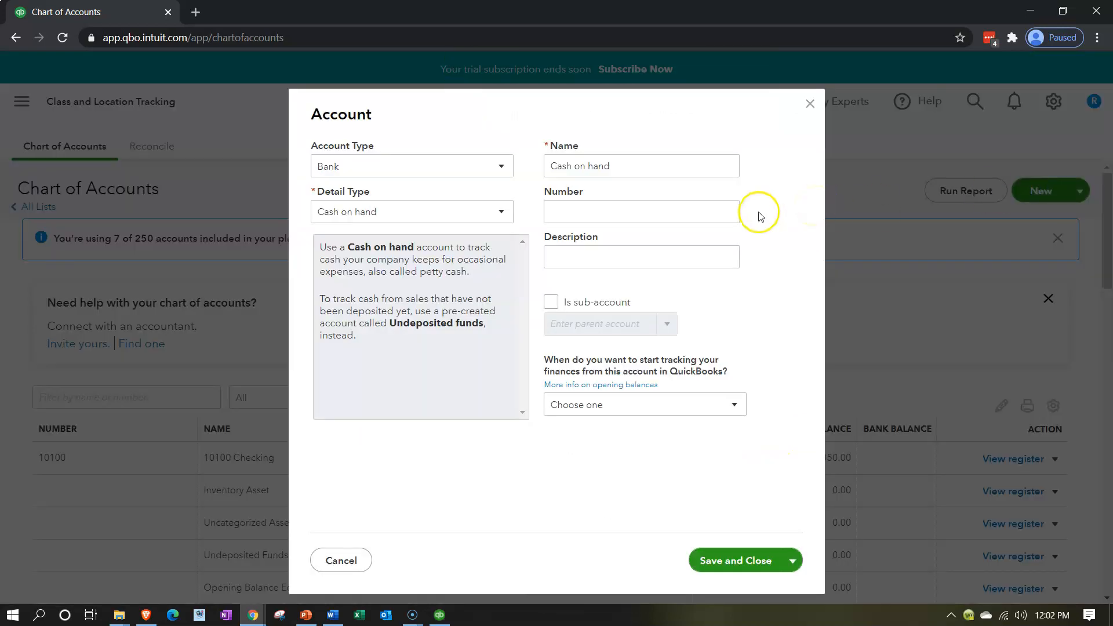
{"action": "left_click", "coordinate": [500, 166]}
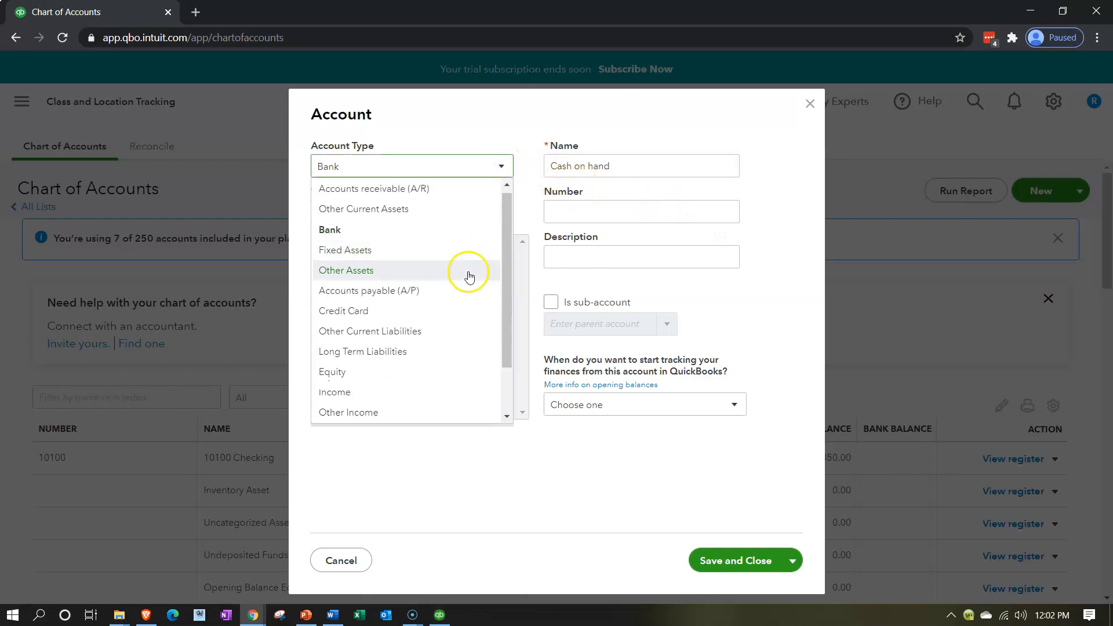
{"action": "scroll", "coordinate": [458, 284], "scroll_direction": "down", "scroll_amount": 3}
{"action": "left_click", "coordinate": [377, 392]}
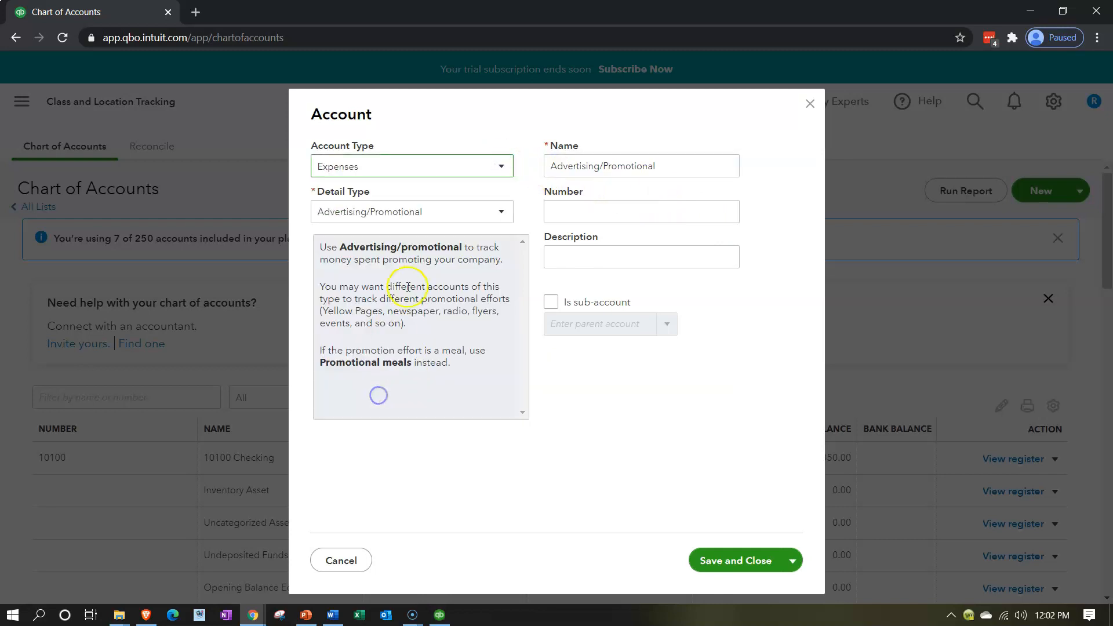
{"action": "left_click", "coordinate": [469, 217]}
{"action": "scroll", "coordinate": [455, 272], "scroll_direction": "down", "scroll_amount": 1}
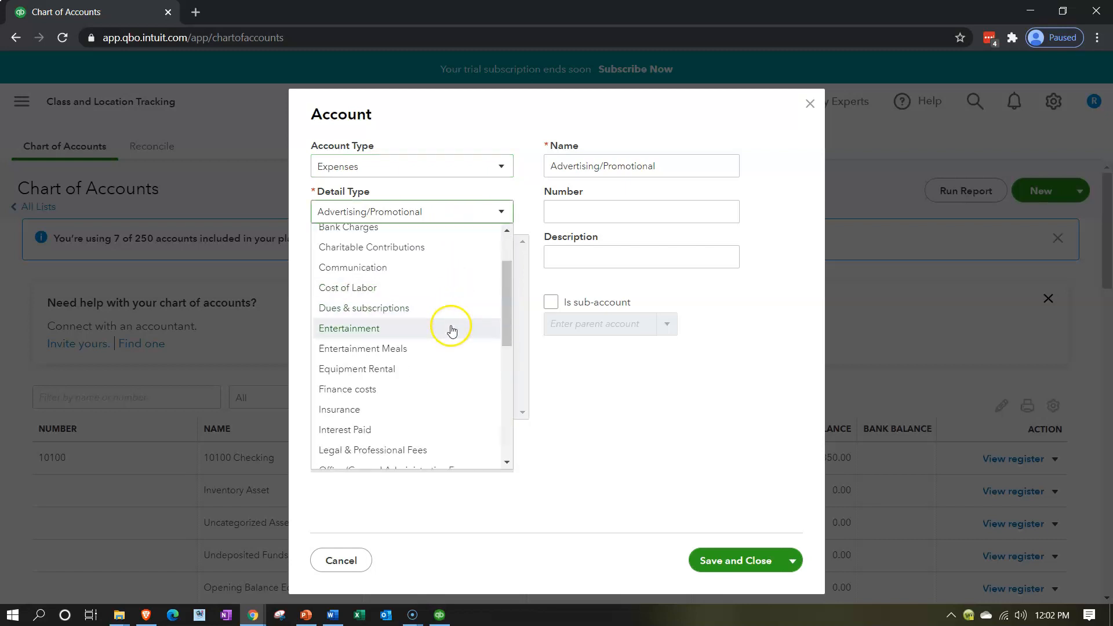
{"action": "scroll", "coordinate": [452, 326], "scroll_direction": "up", "scroll_amount": 1}
{"action": "scroll", "coordinate": [452, 330], "scroll_direction": "down", "scroll_amount": 3}
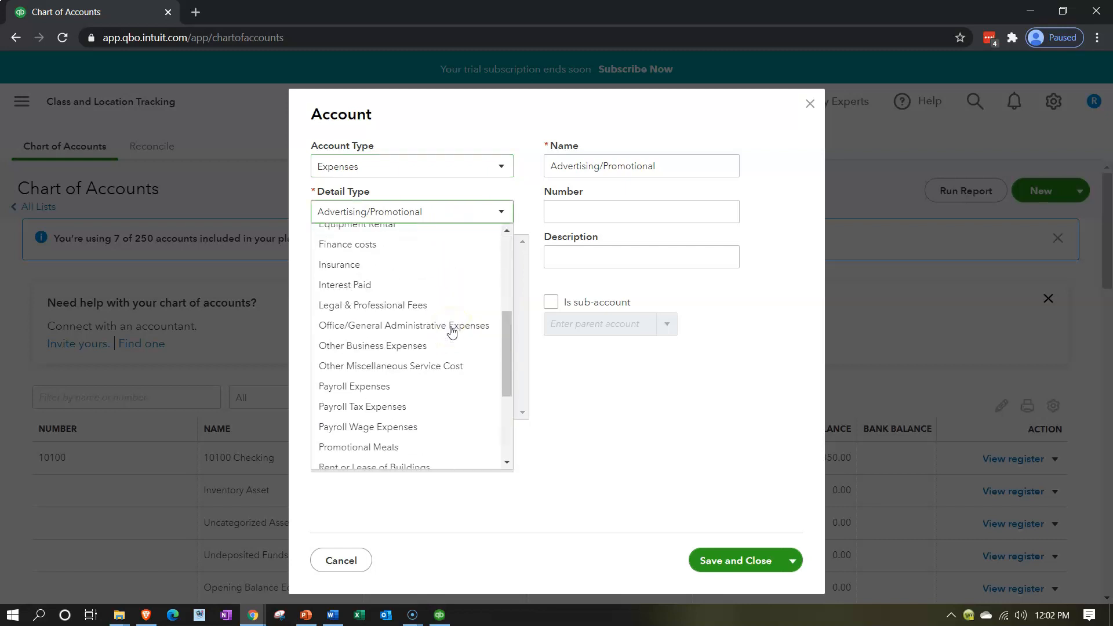
{"action": "left_click", "coordinate": [426, 343]}
Step: Replace the second account's name with the copied Computer & Internet Expenses and enter the number 61700
{"action": "left_click_drag", "start_coordinate": [678, 167], "coordinate": [490, 155]}
{"action": "key", "text": "ctrl+v"}
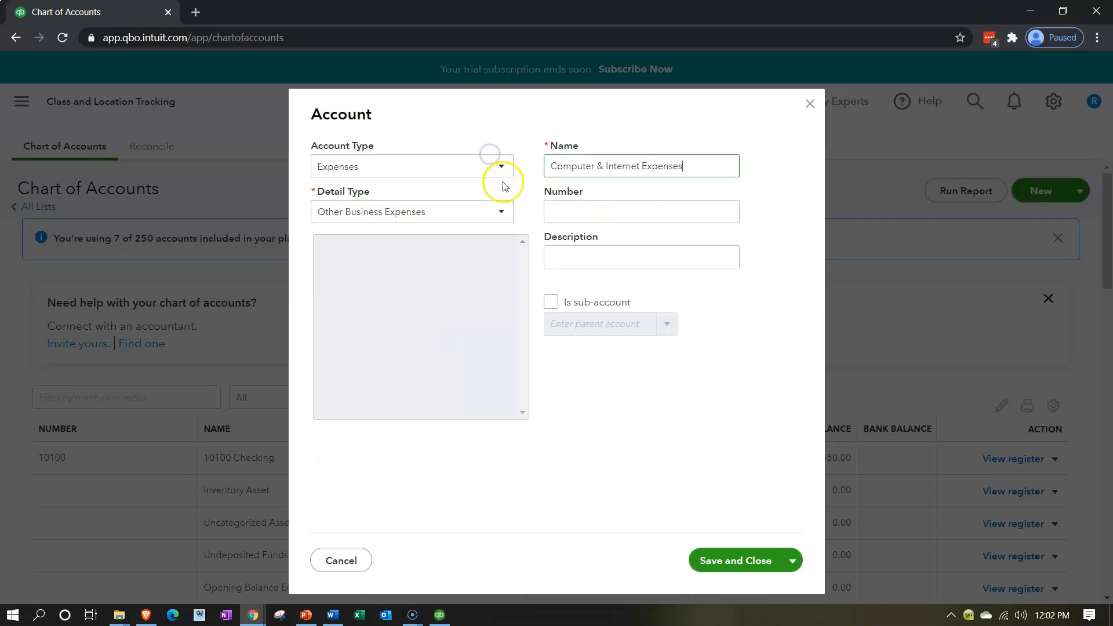
{"action": "left_click", "coordinate": [574, 215]}
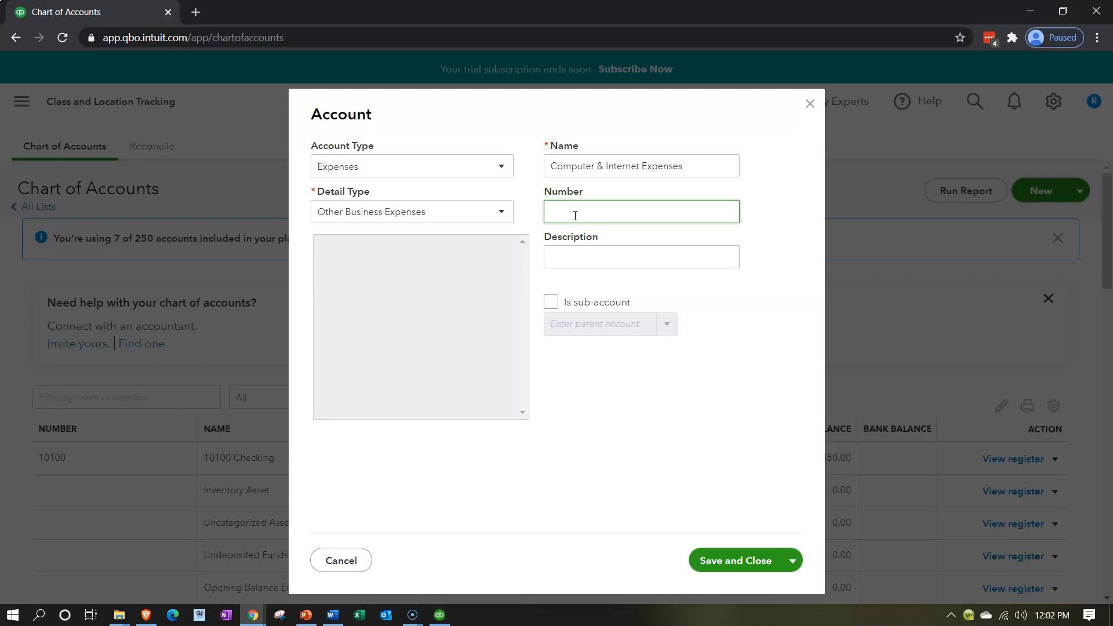
{"action": "key", "text": "Tab"}
Step: Make this Computer & Internet Expenses account a sub-account of 70000 Administrative Expenses and try to save it
{"action": "left_click", "coordinate": [554, 305]}
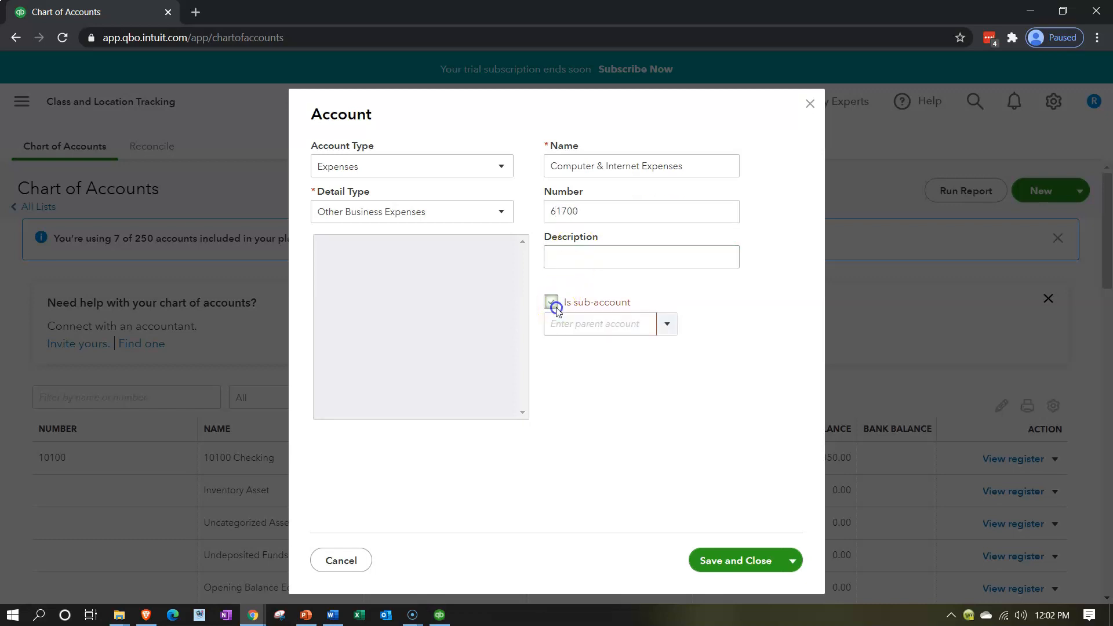
{"action": "left_click", "coordinate": [629, 320]}
{"action": "type", "text": "7"}
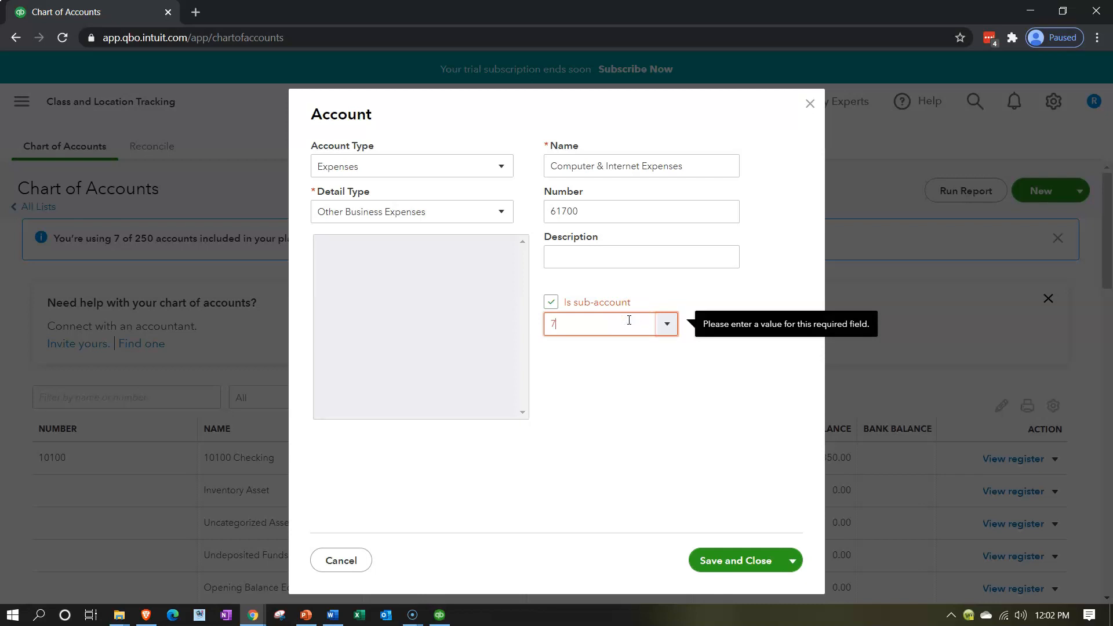
{"action": "type", "text": "0000 Administrative E"}
{"action": "left_click", "coordinate": [628, 340]}
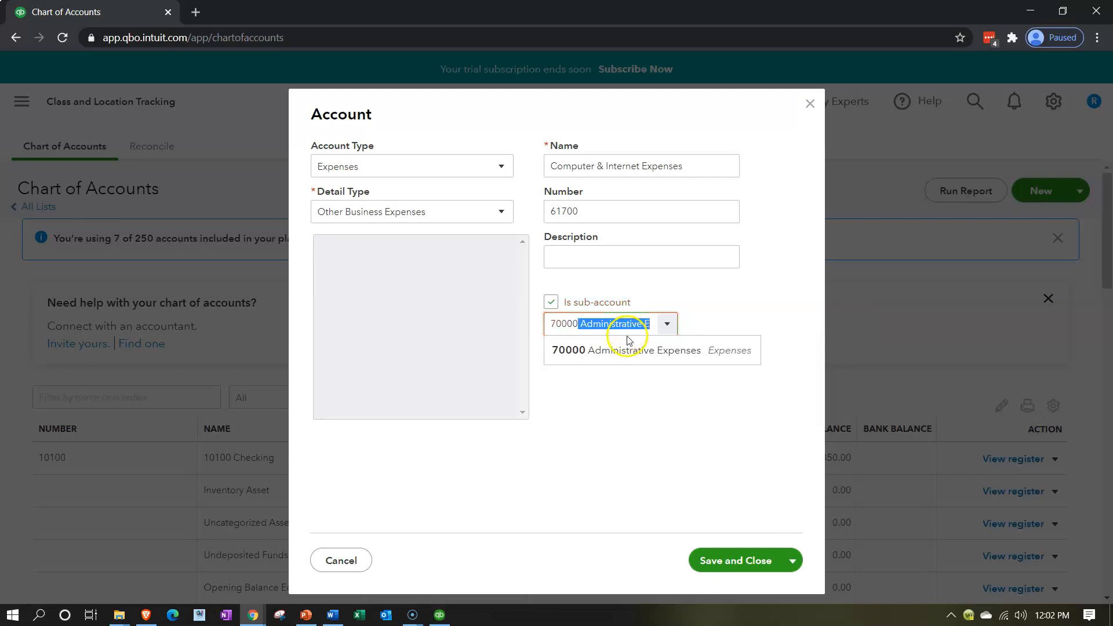
{"action": "left_click", "coordinate": [705, 559]}
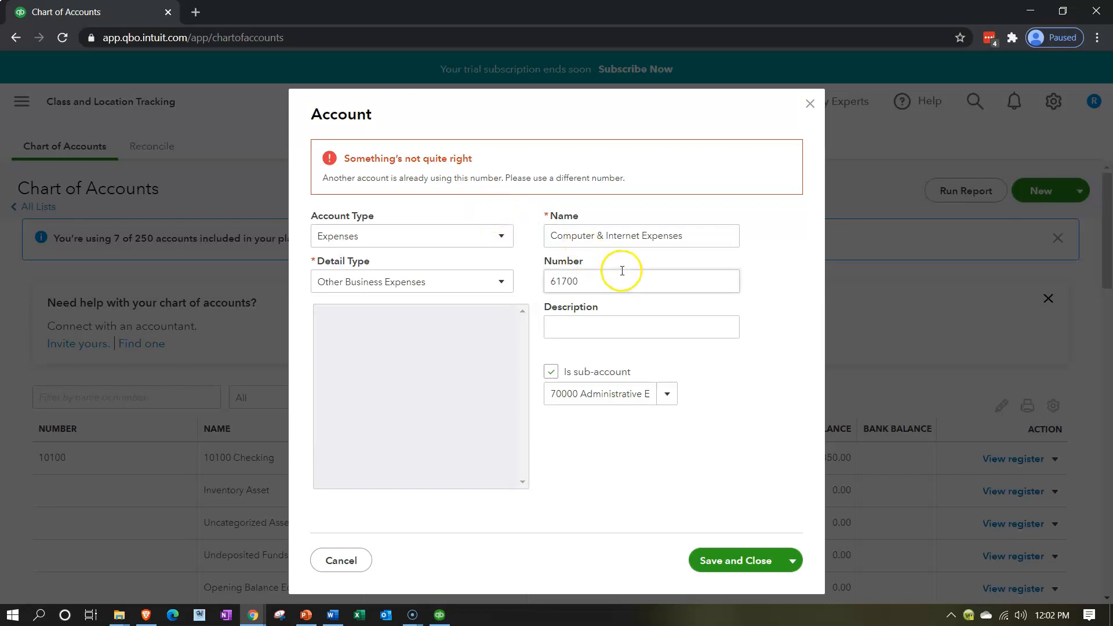
Step: Change the account's number to 71700 and save the account
{"action": "left_click", "coordinate": [554, 281]}
{"action": "double_click", "coordinate": [554, 282]}
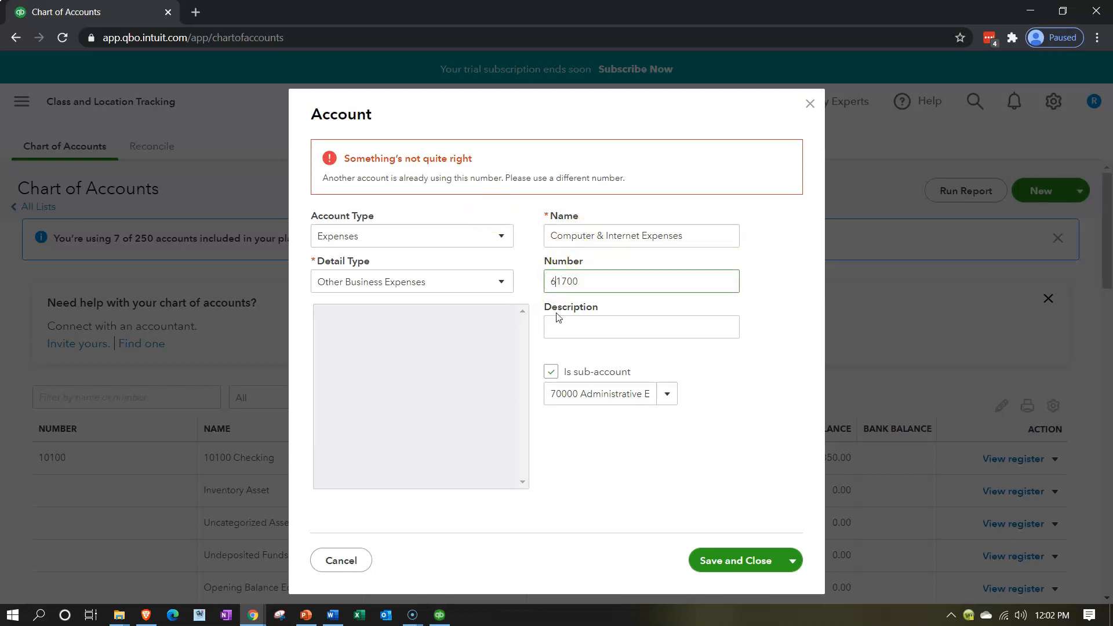
{"action": "type", "text": "7"}
{"action": "left_click", "coordinate": [558, 322]}
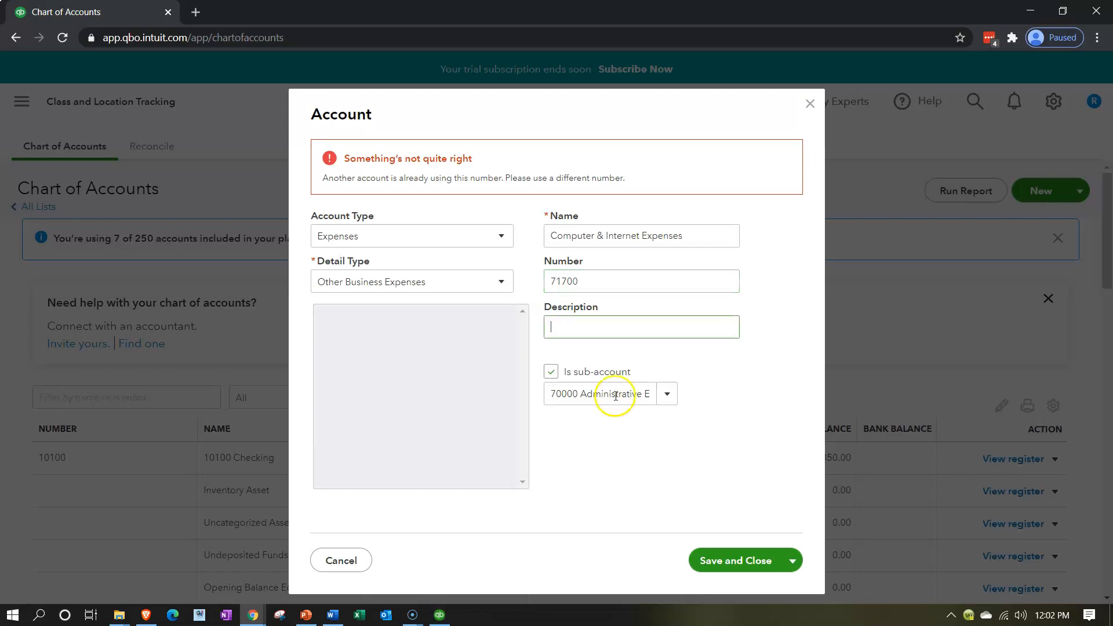
{"action": "left_click", "coordinate": [717, 556]}
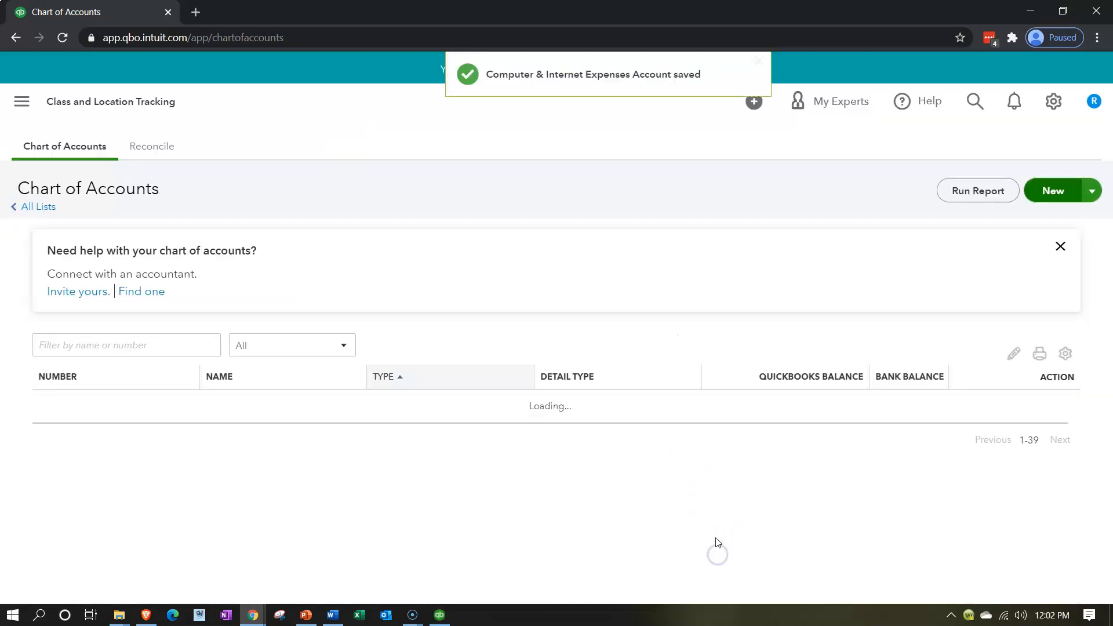
Step: Open the existing Bank Charges & Fees expense account for editing and give it the number 70400
{"action": "scroll", "coordinate": [613, 378], "scroll_direction": "down", "scroll_amount": 7}
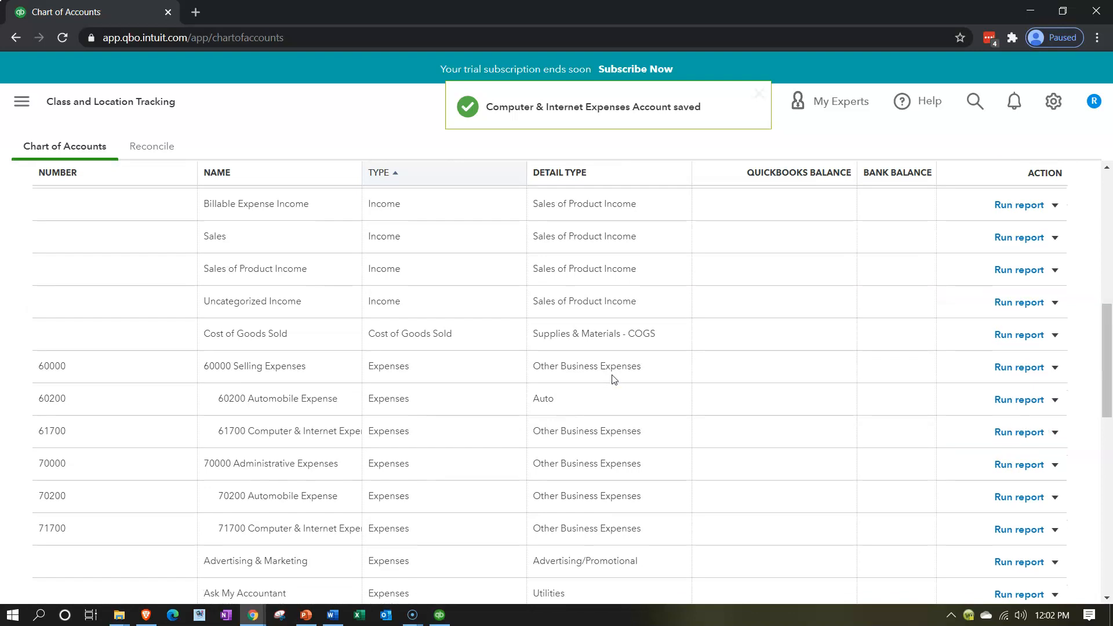
{"action": "scroll", "coordinate": [437, 442], "scroll_direction": "down", "scroll_amount": 3}
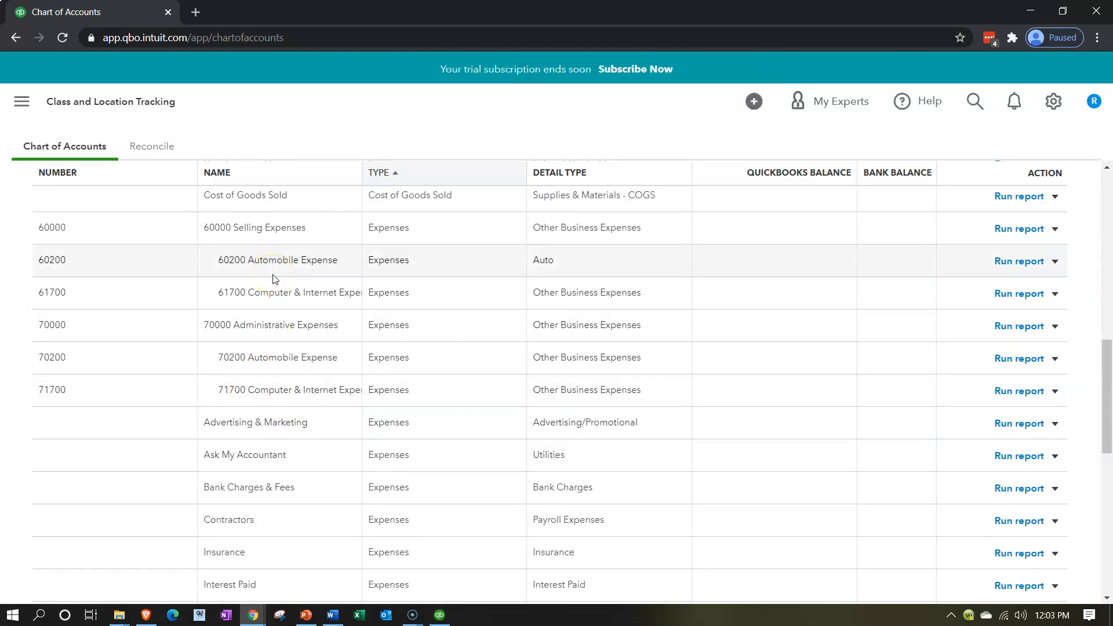
{"action": "scroll", "coordinate": [282, 307], "scroll_direction": "down", "scroll_amount": 1}
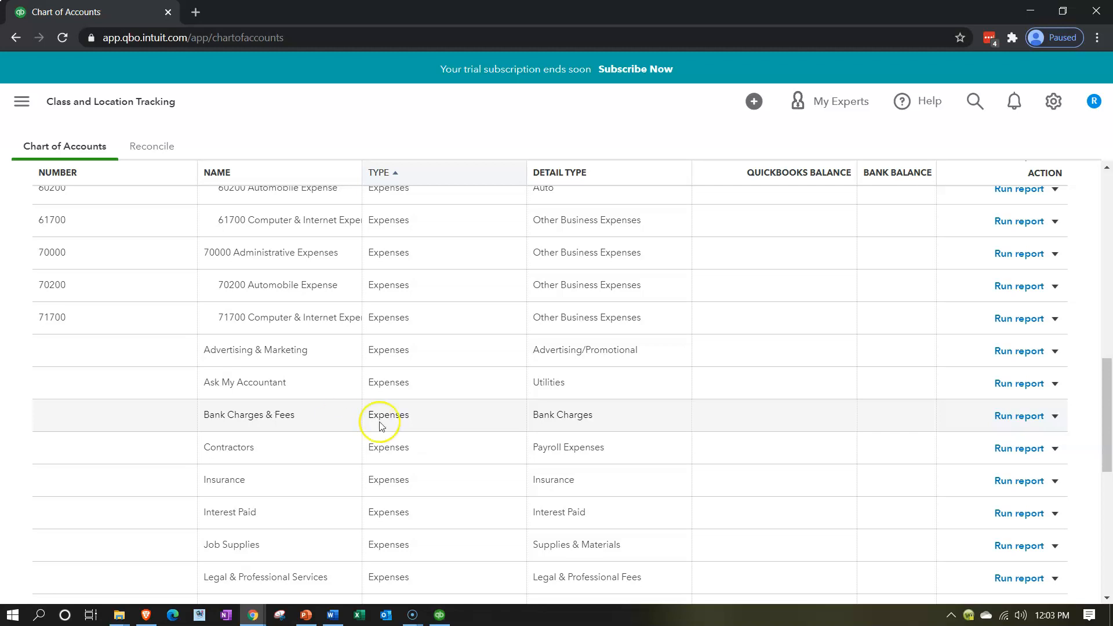
{"action": "left_click", "coordinate": [1055, 416]}
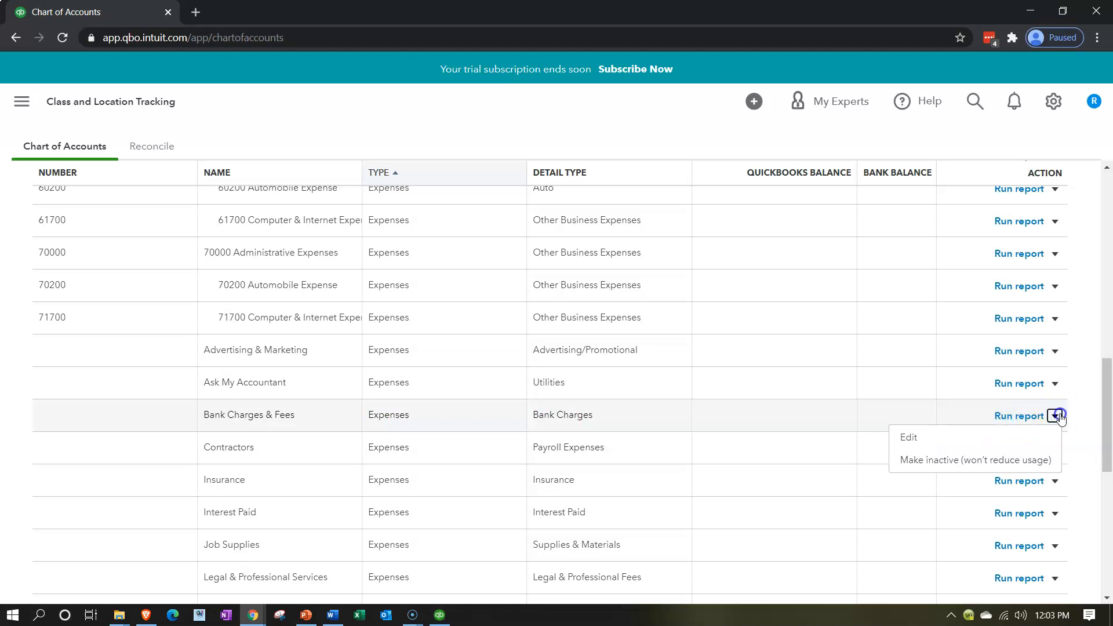
{"action": "left_click", "coordinate": [958, 437]}
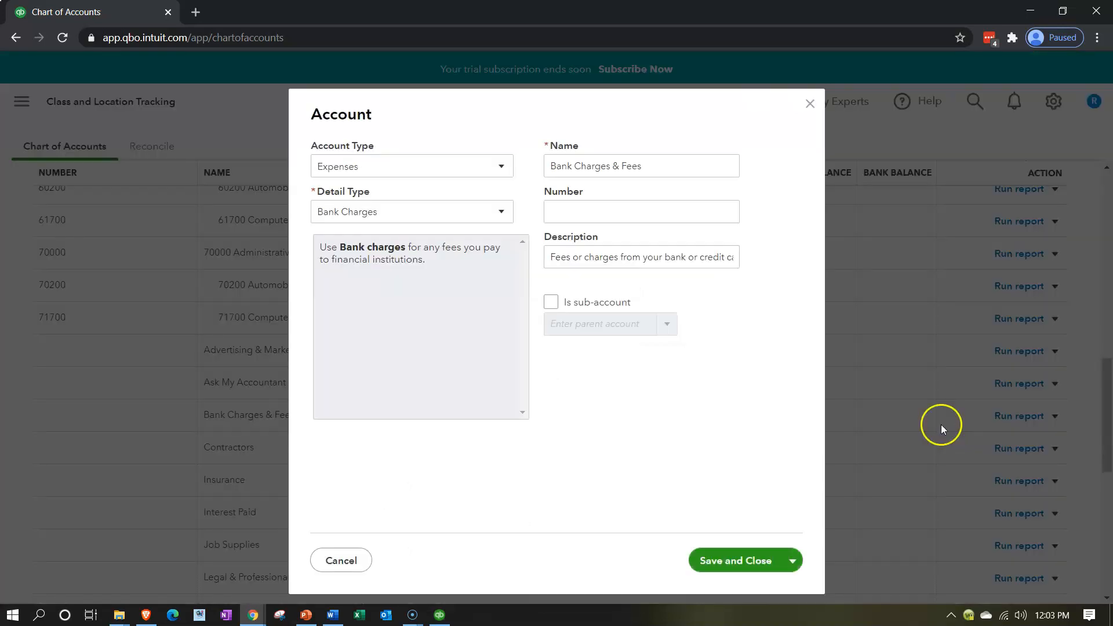
{"action": "left_click", "coordinate": [610, 210]}
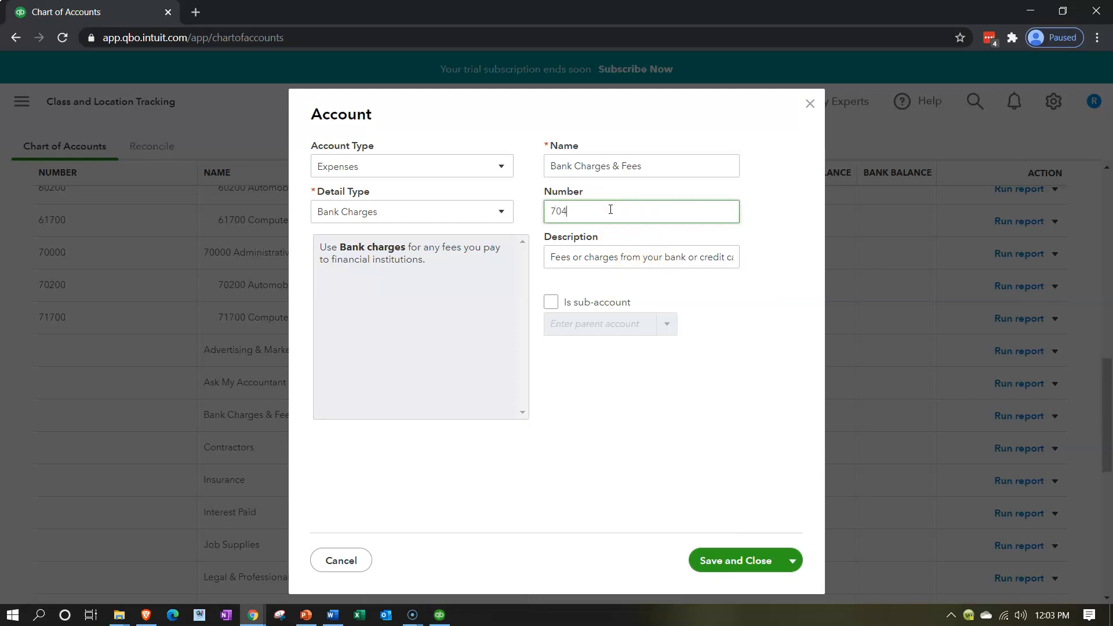
{"action": "key", "text": "Tab"}
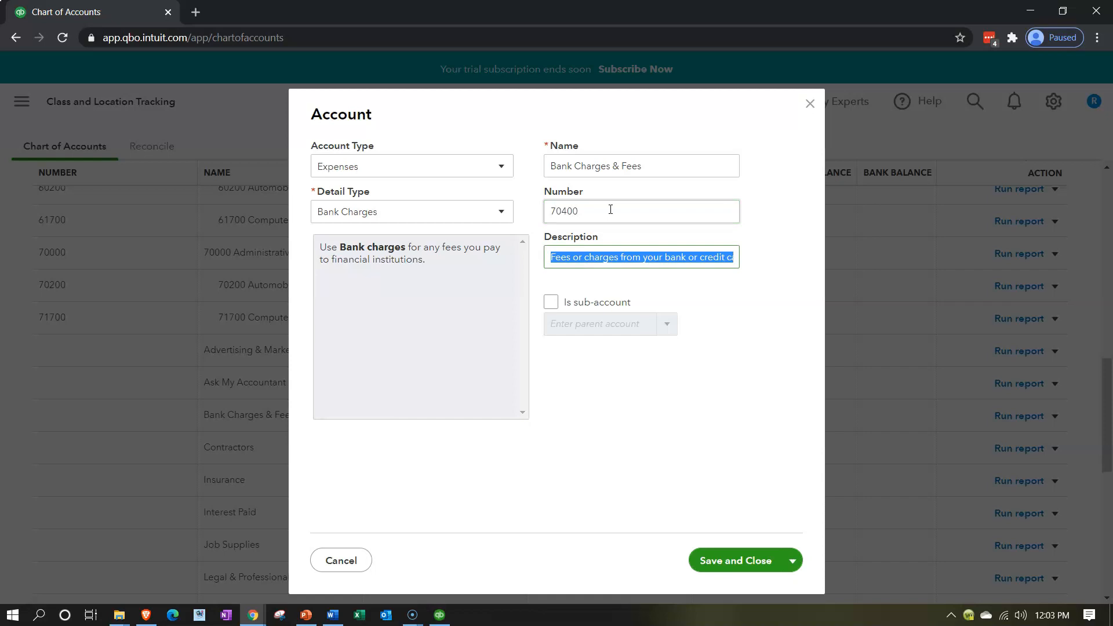
Step: Make Bank Charges & Fees a sub-account of 70000 Administrative Expenses and save it
{"action": "left_click", "coordinate": [551, 302]}
{"action": "left_click", "coordinate": [587, 330]}
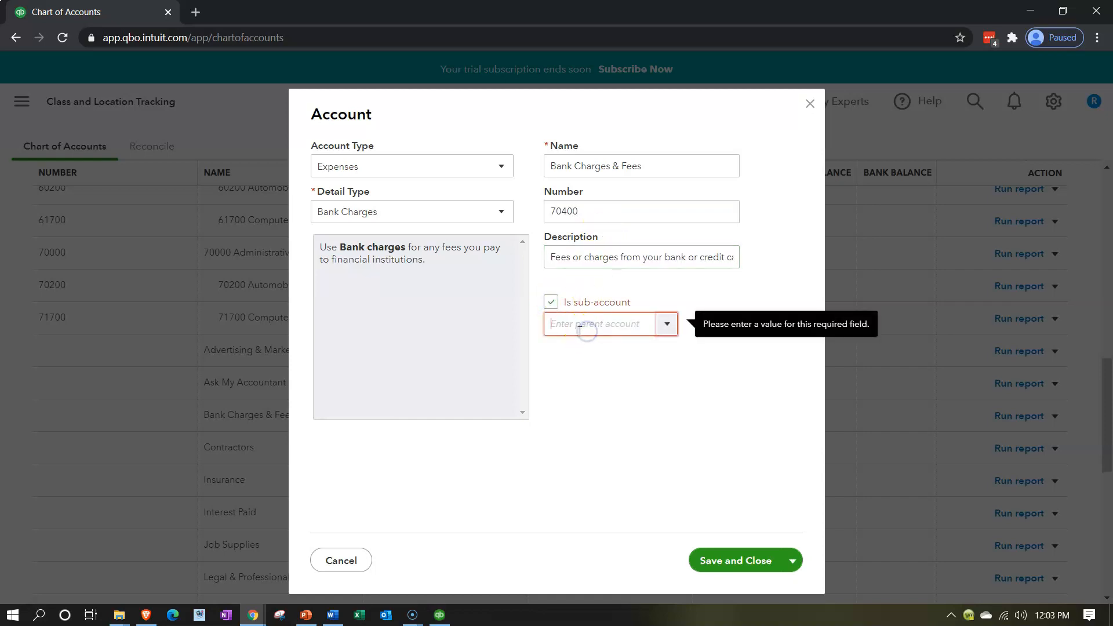
{"action": "type", "text": "70000 Administrative E"}
{"action": "key", "text": "Tab"}
{"action": "left_click", "coordinate": [724, 560]}
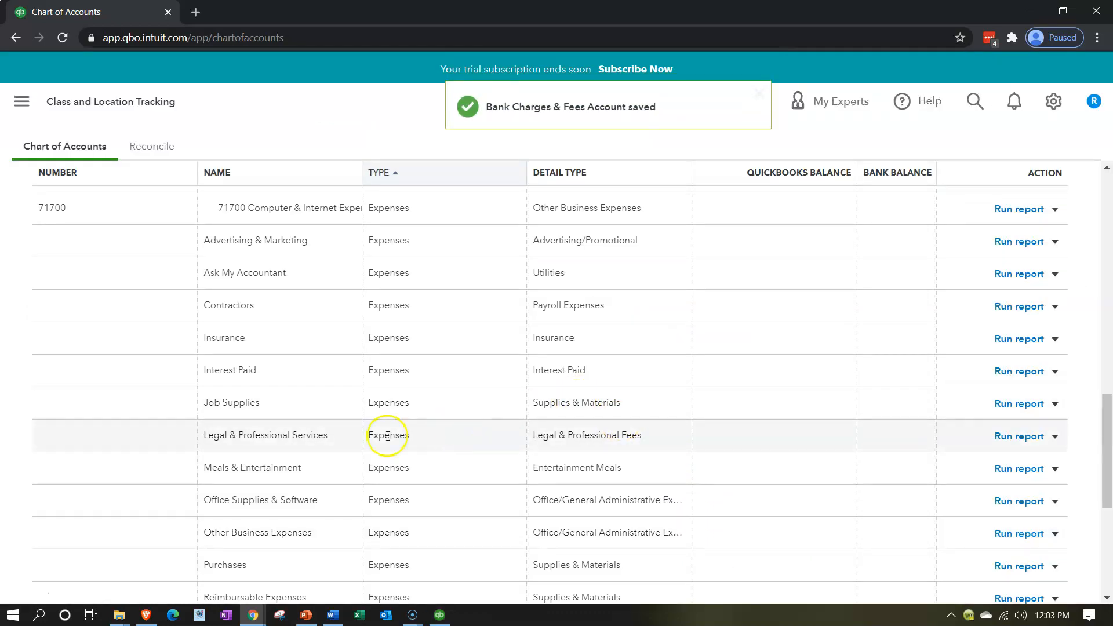
Step: Start a new account with account type Expenses and detail type Other Business Expenses
{"action": "scroll", "coordinate": [348, 435], "scroll_direction": "down", "scroll_amount": 4}
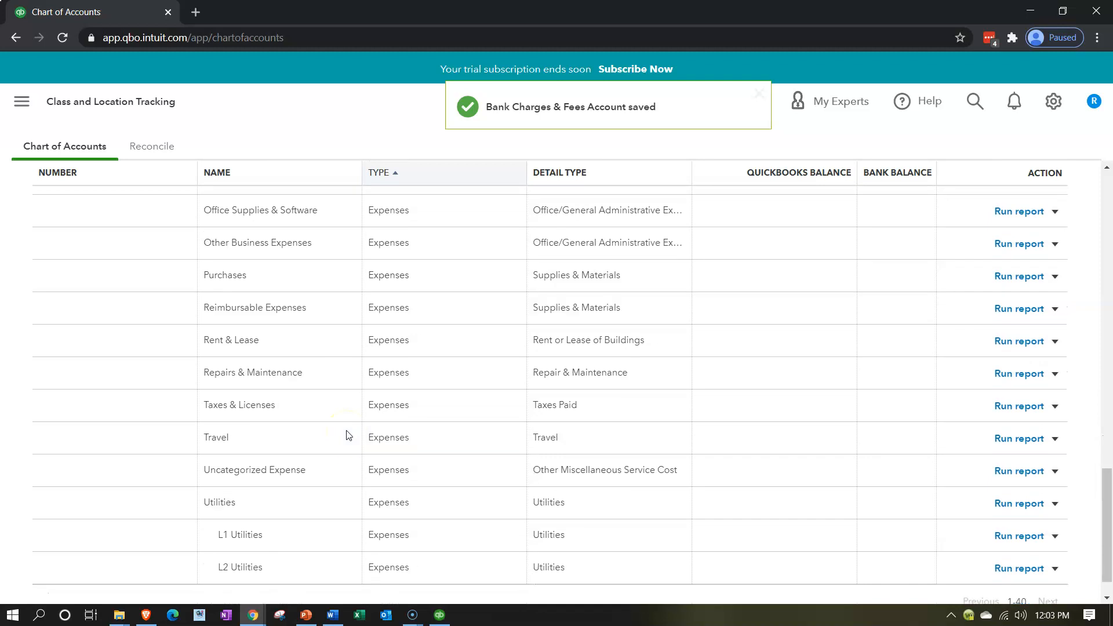
{"action": "scroll", "coordinate": [347, 435], "scroll_direction": "up", "scroll_amount": 6}
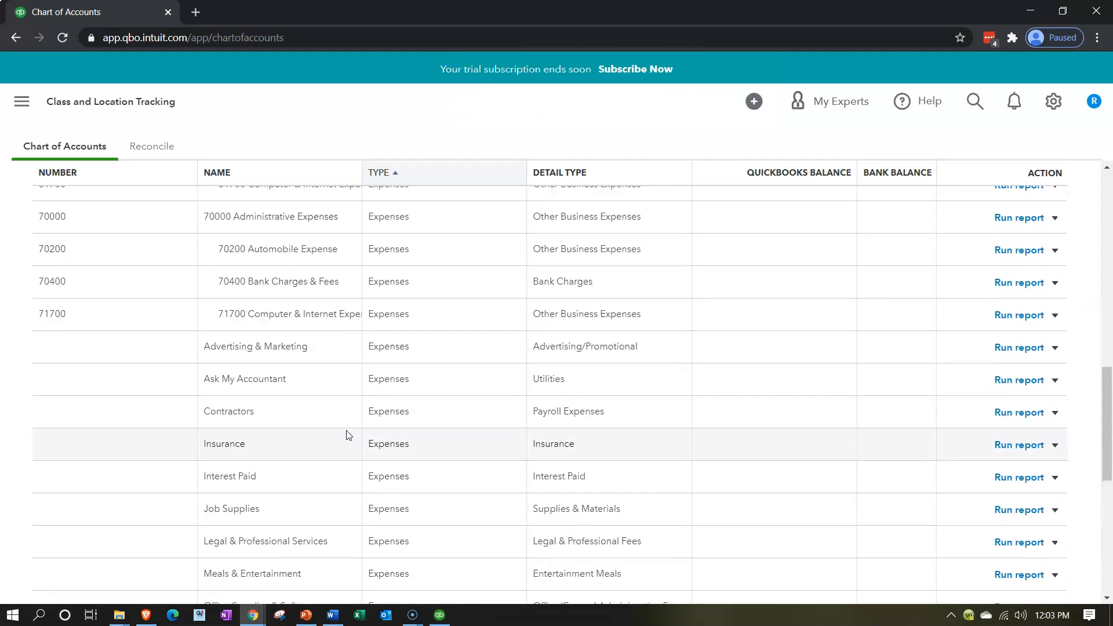
{"action": "scroll", "coordinate": [524, 452], "scroll_direction": "up", "scroll_amount": 10}
{"action": "left_click", "coordinate": [1031, 192]}
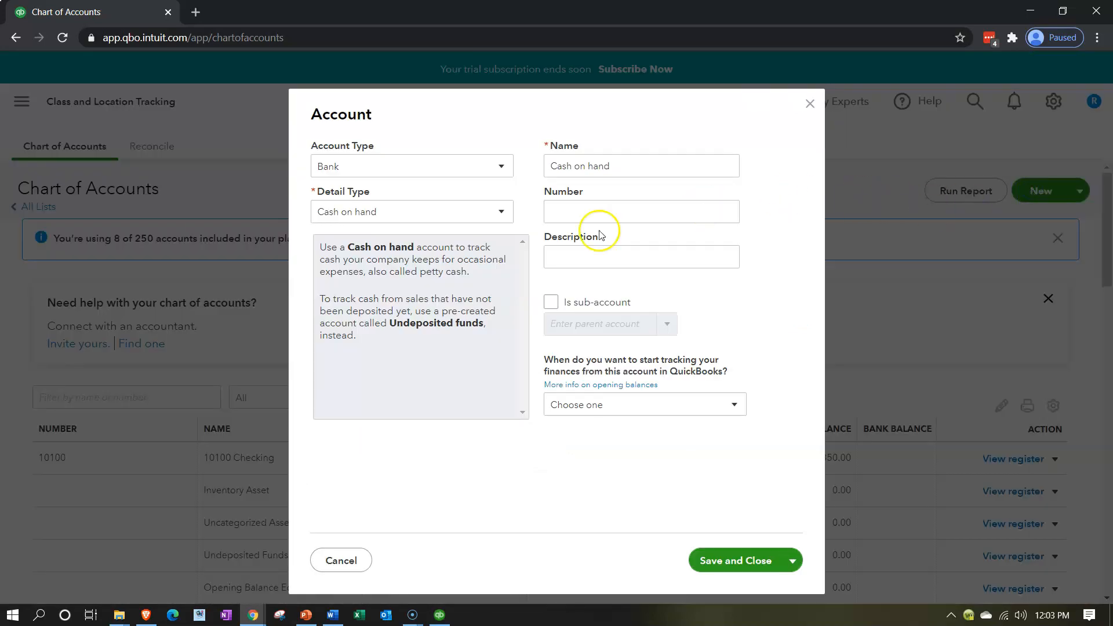
{"action": "left_click", "coordinate": [497, 168]}
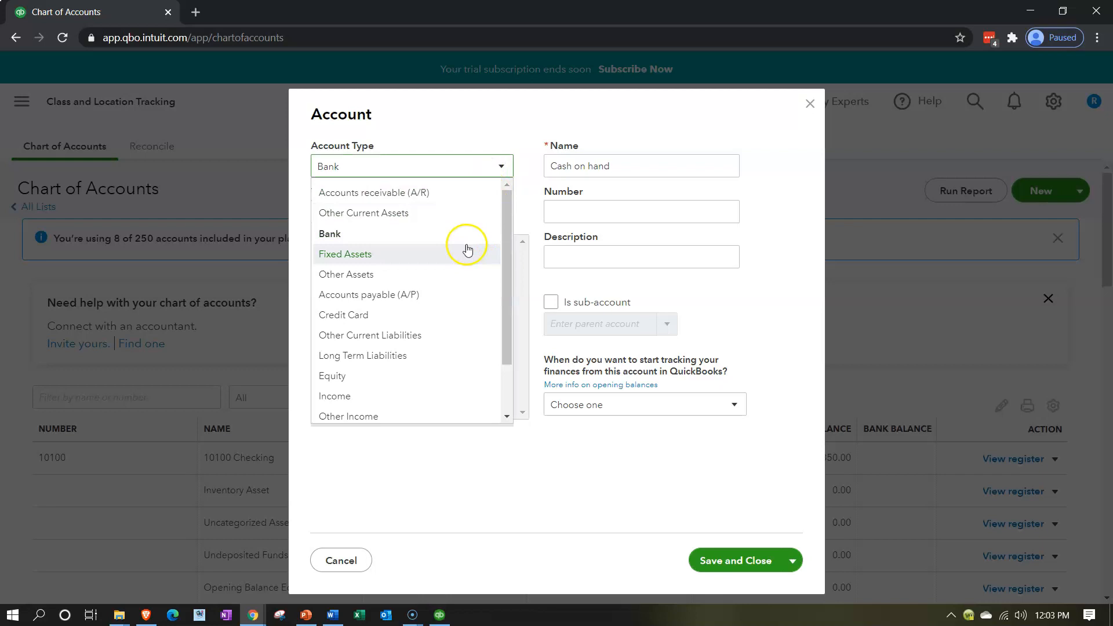
{"action": "scroll", "coordinate": [458, 272], "scroll_direction": "down", "scroll_amount": 2}
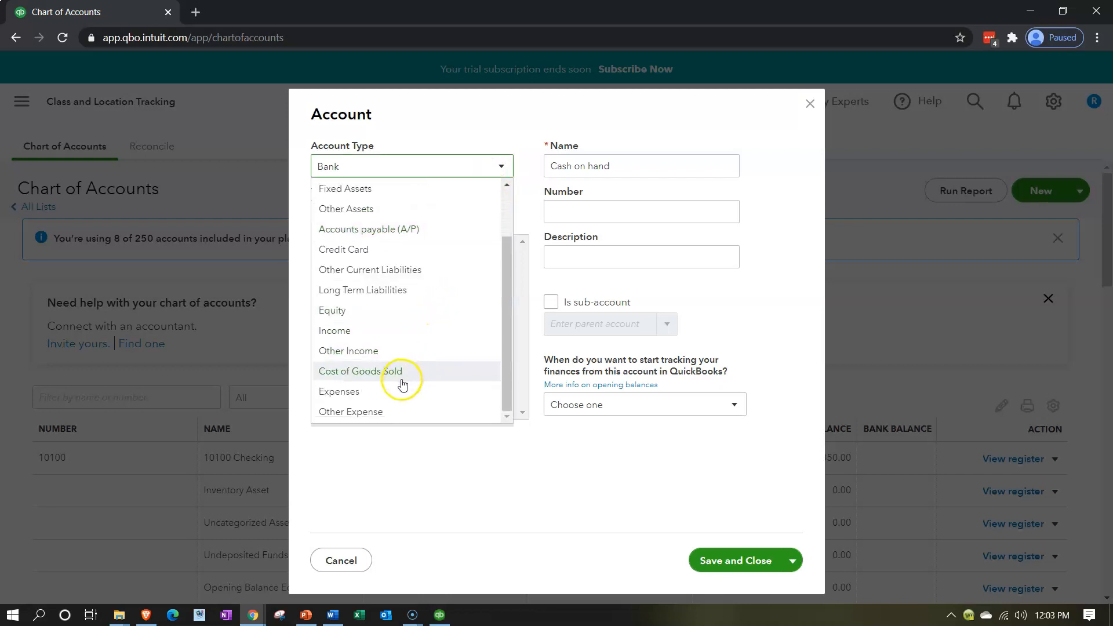
{"action": "left_click", "coordinate": [397, 390]}
{"action": "left_click", "coordinate": [454, 217]}
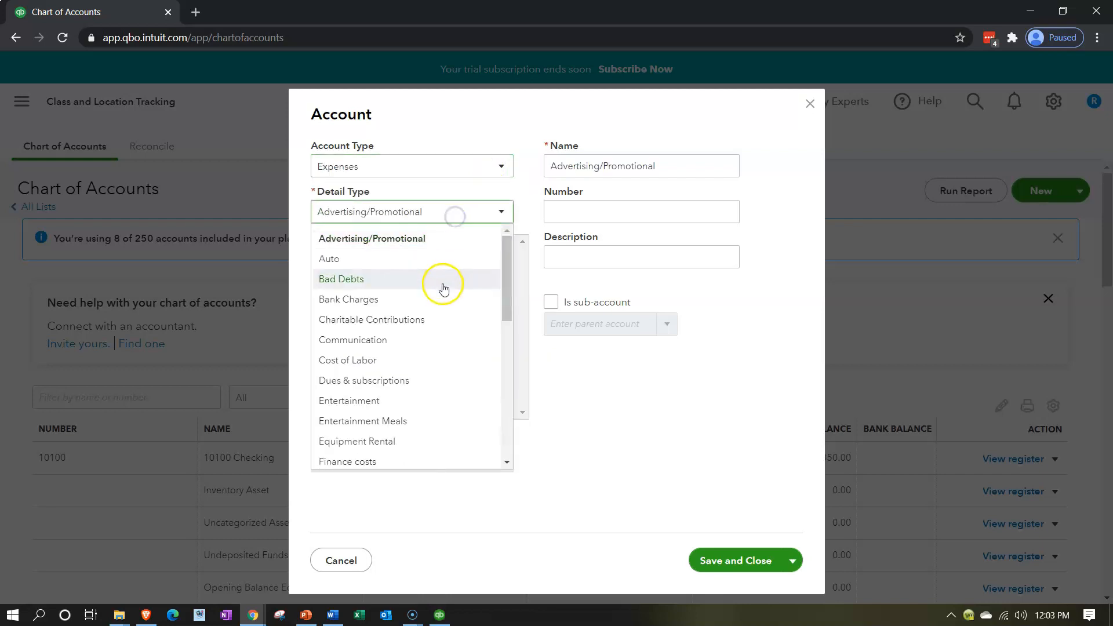
{"action": "scroll", "coordinate": [440, 298], "scroll_direction": "down", "scroll_amount": 1}
{"action": "scroll", "coordinate": [433, 345], "scroll_direction": "down", "scroll_amount": 1}
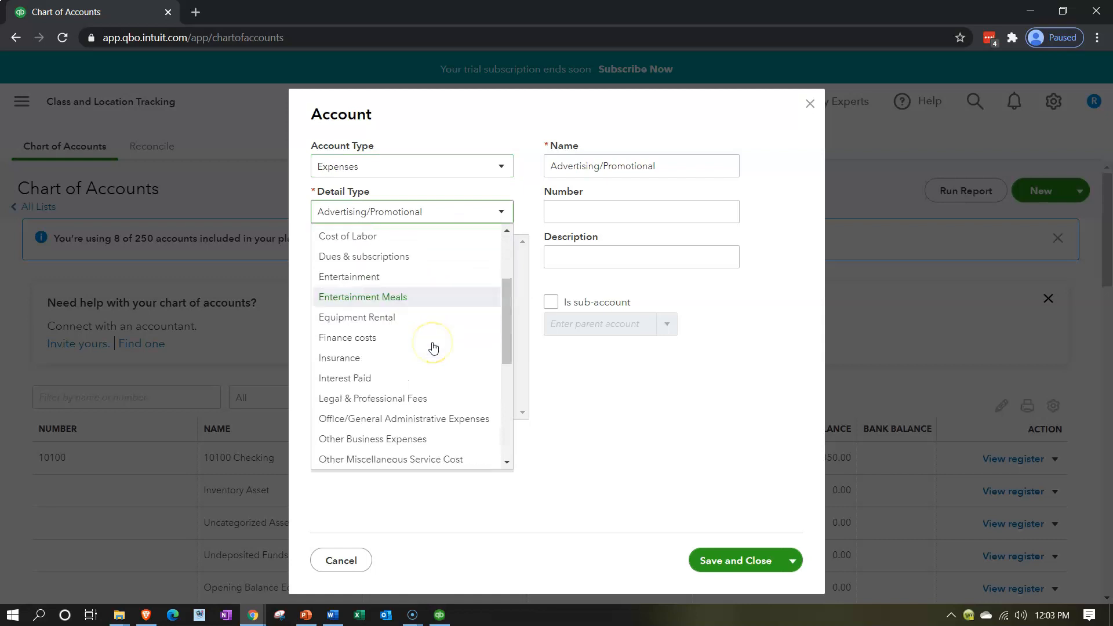
{"action": "scroll", "coordinate": [433, 348], "scroll_direction": "down", "scroll_amount": 2}
{"action": "left_click", "coordinate": [423, 345]}
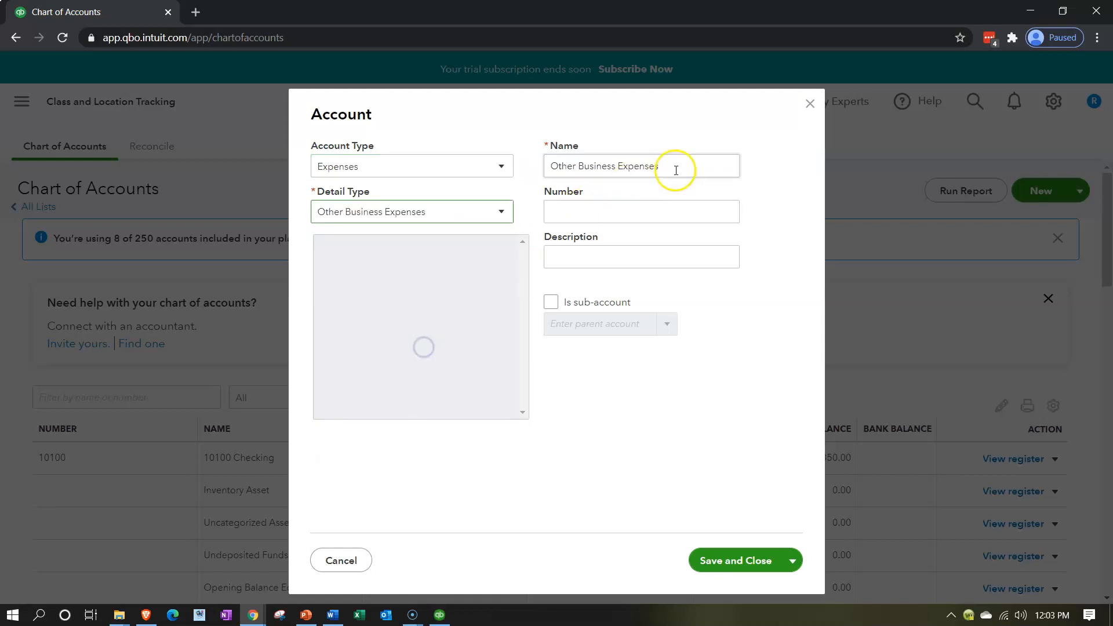
Step: Name the new account Depreciation and give it the number 62400
{"action": "left_click_drag", "start_coordinate": [676, 171], "coordinate": [448, 169]}
{"action": "type", "text": "Depreciation"}
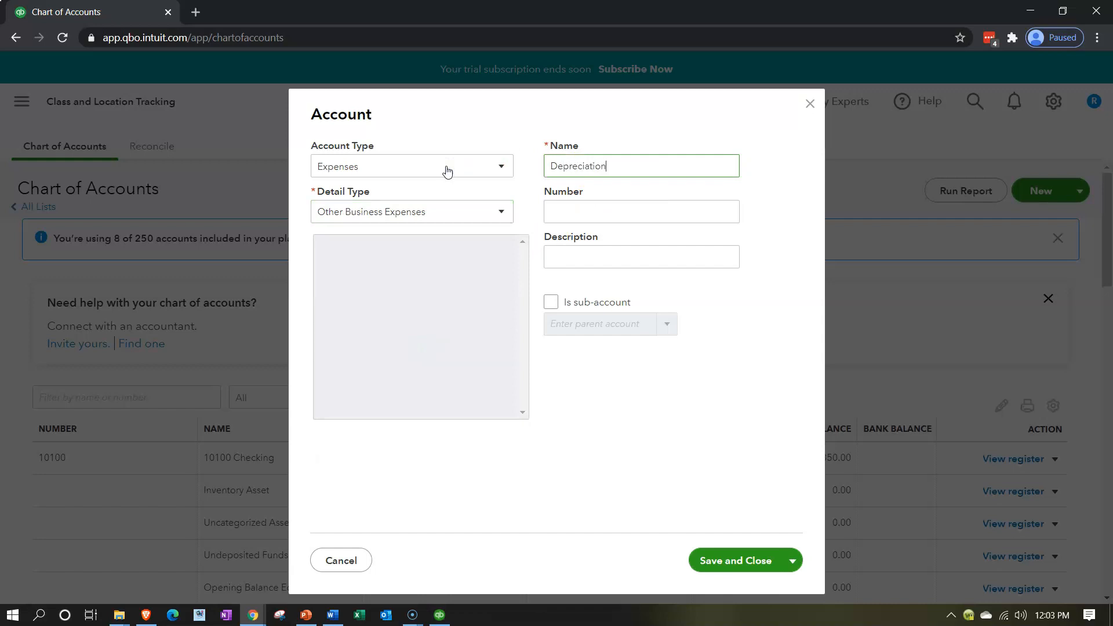
{"action": "key", "text": "Tab"}
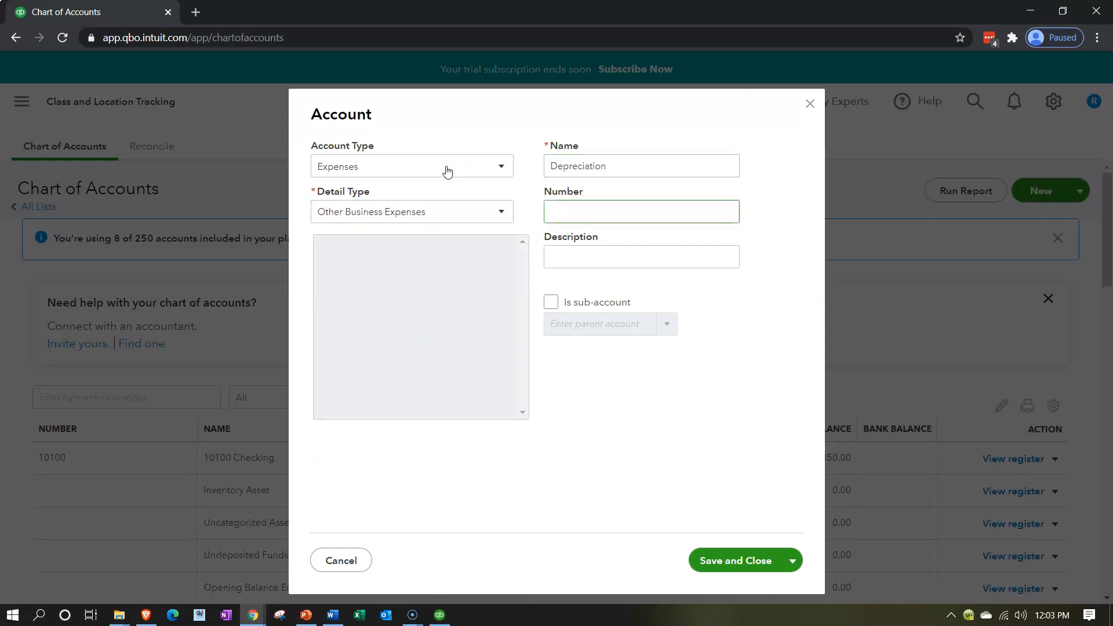
{"action": "key", "text": "Tab"}
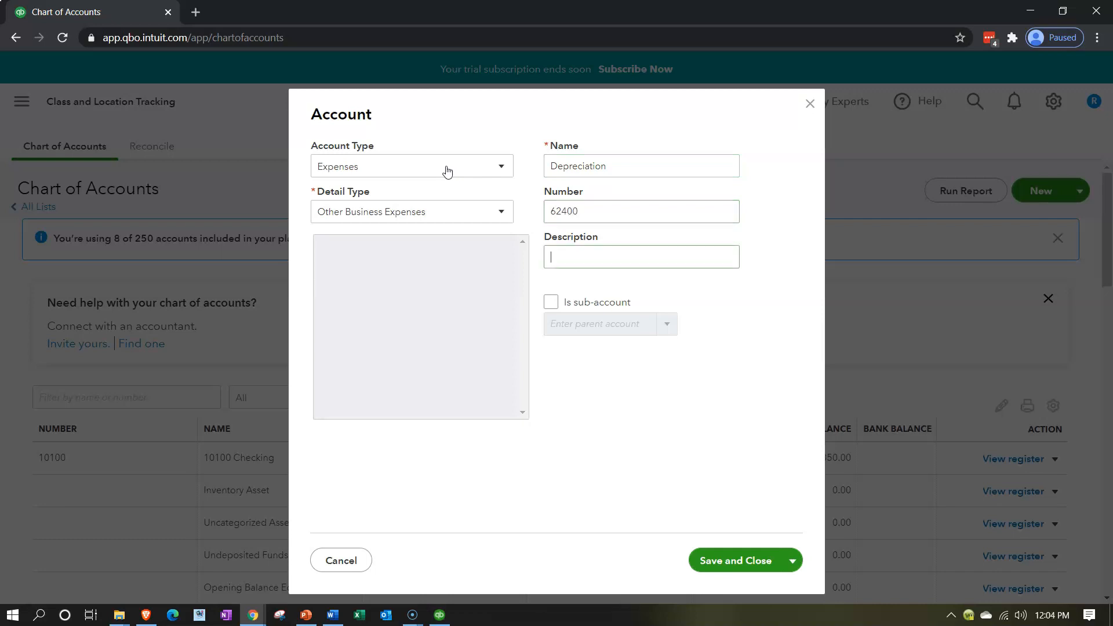
Step: Make this Depreciation account a sub-account of 60000 Selling Expenses and save it
{"action": "left_click", "coordinate": [551, 302]}
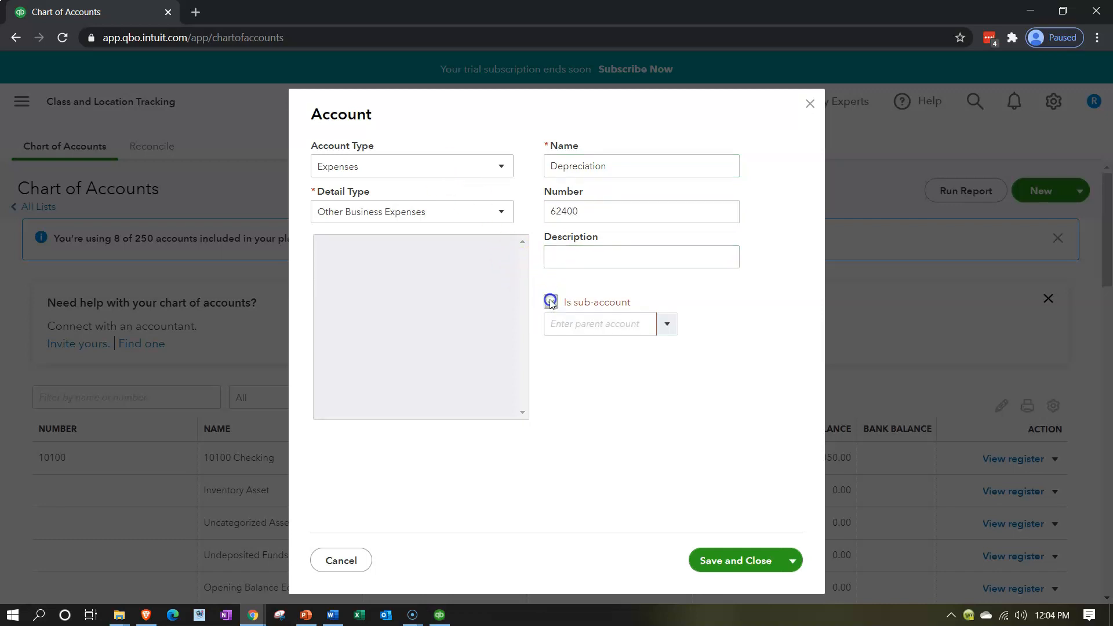
{"action": "type", "text": "60000 Selling Expenses"}
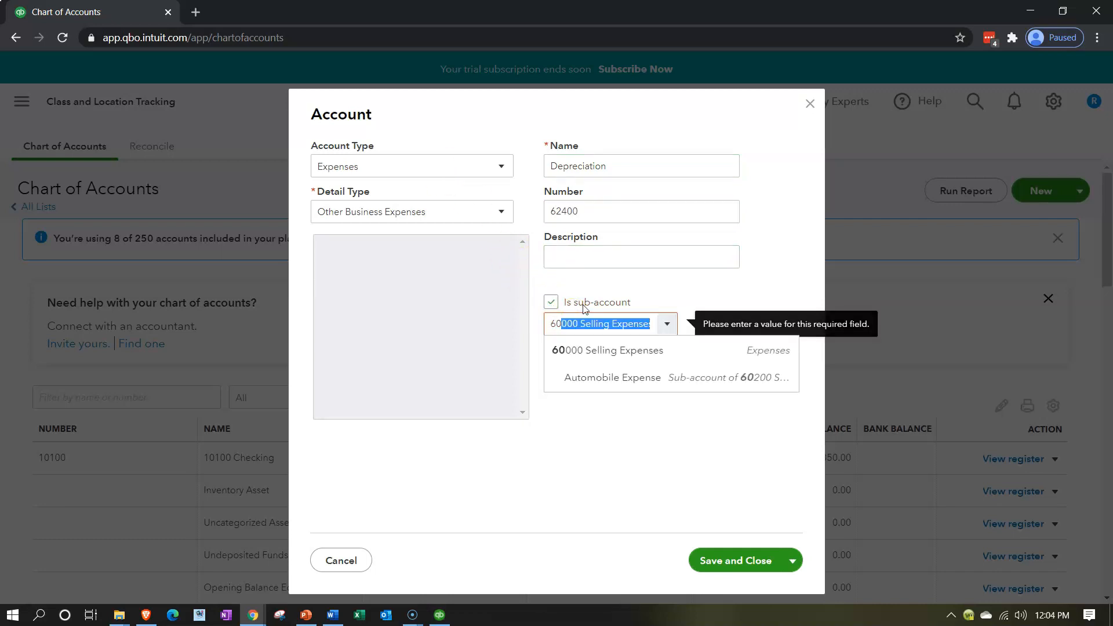
{"action": "left_click", "coordinate": [588, 347]}
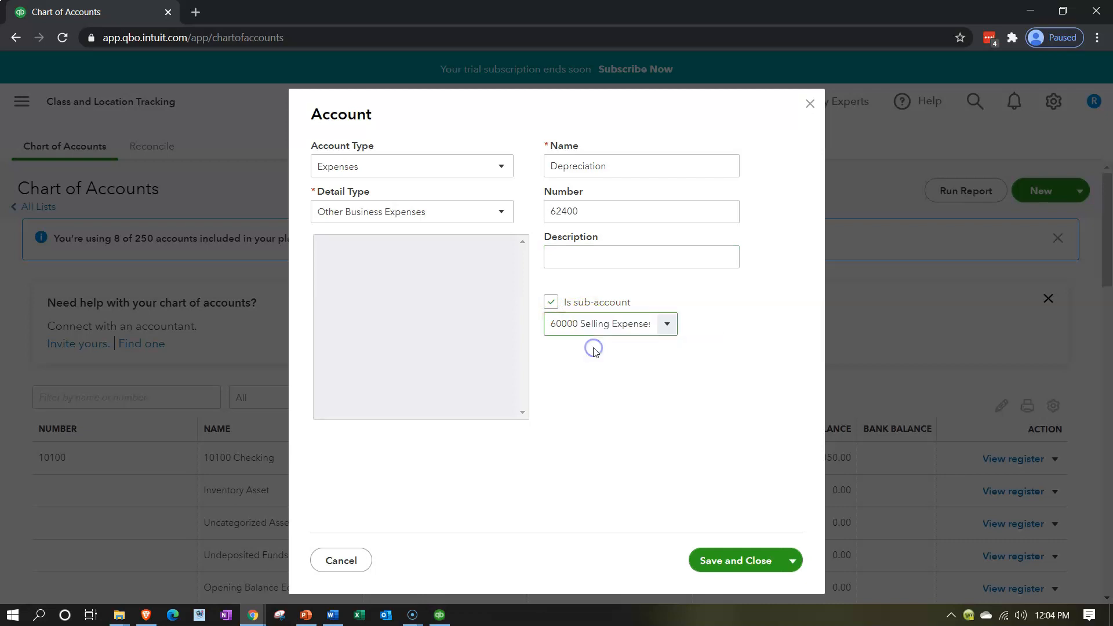
{"action": "left_click", "coordinate": [717, 566]}
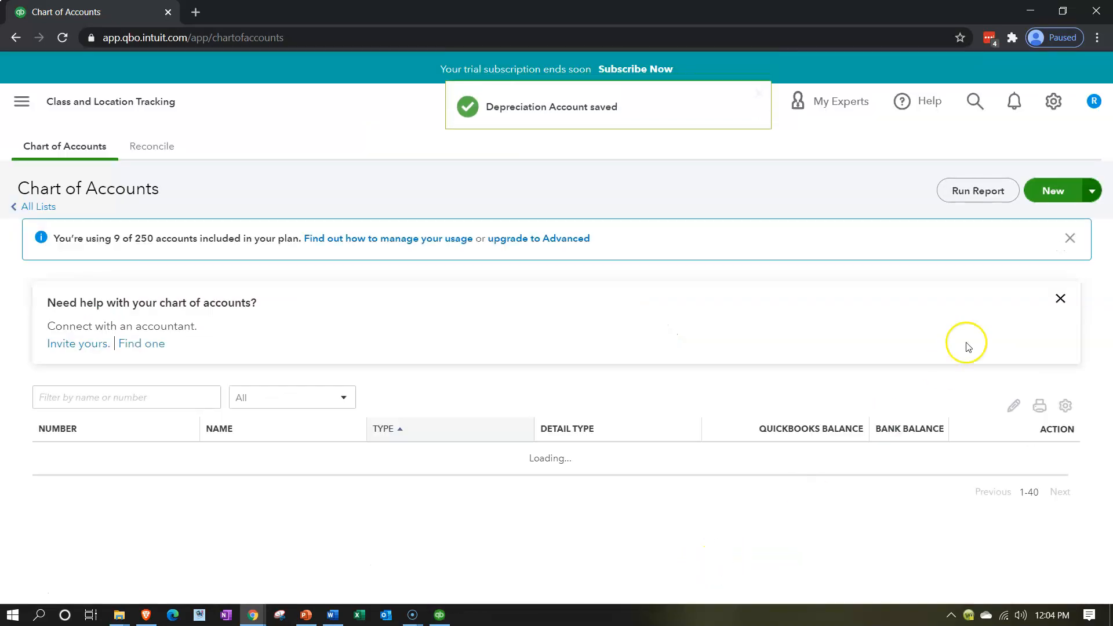
Step: Start another new account of type Expenses and try to set its detail type to Other Business Expenses
{"action": "left_click", "coordinate": [1038, 191]}
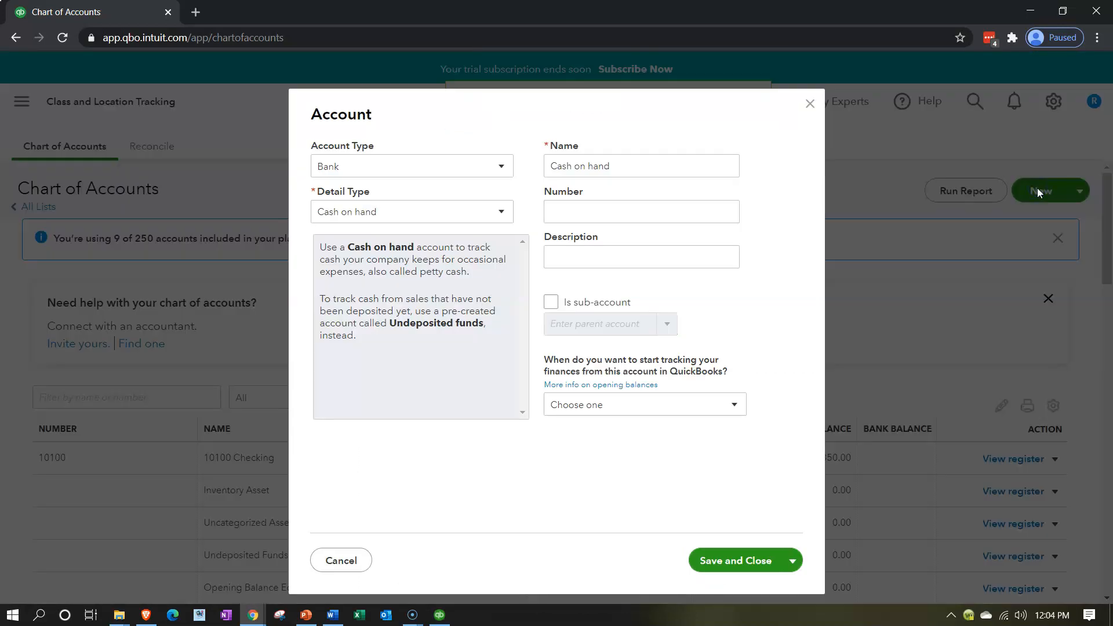
{"action": "left_click", "coordinate": [430, 169]}
{"action": "scroll", "coordinate": [415, 302], "scroll_direction": "down", "scroll_amount": 2}
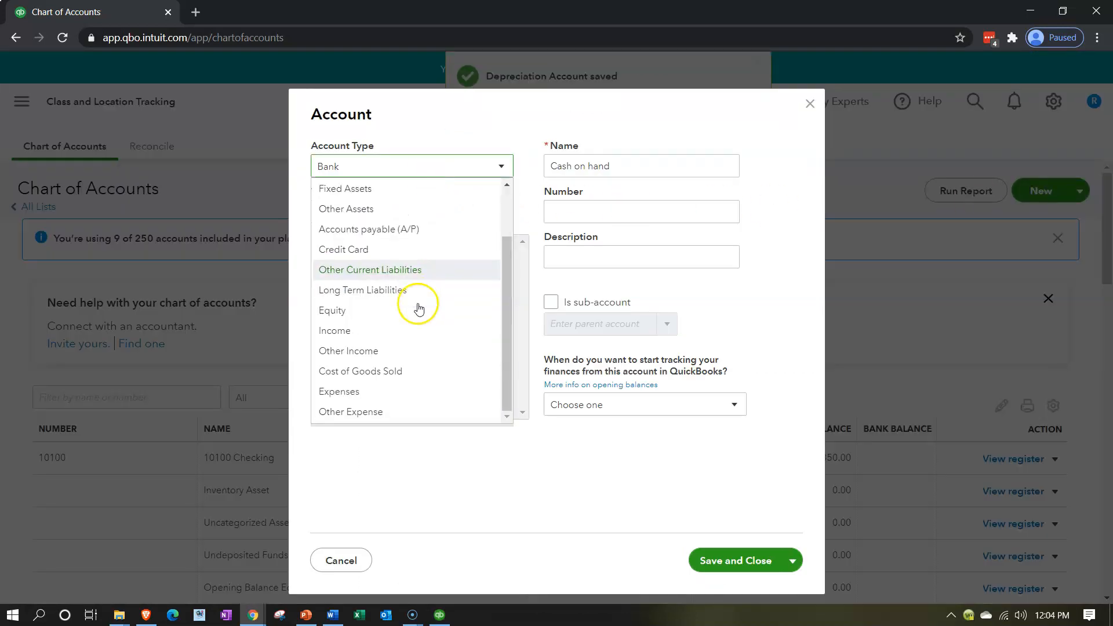
{"action": "left_click", "coordinate": [382, 399]}
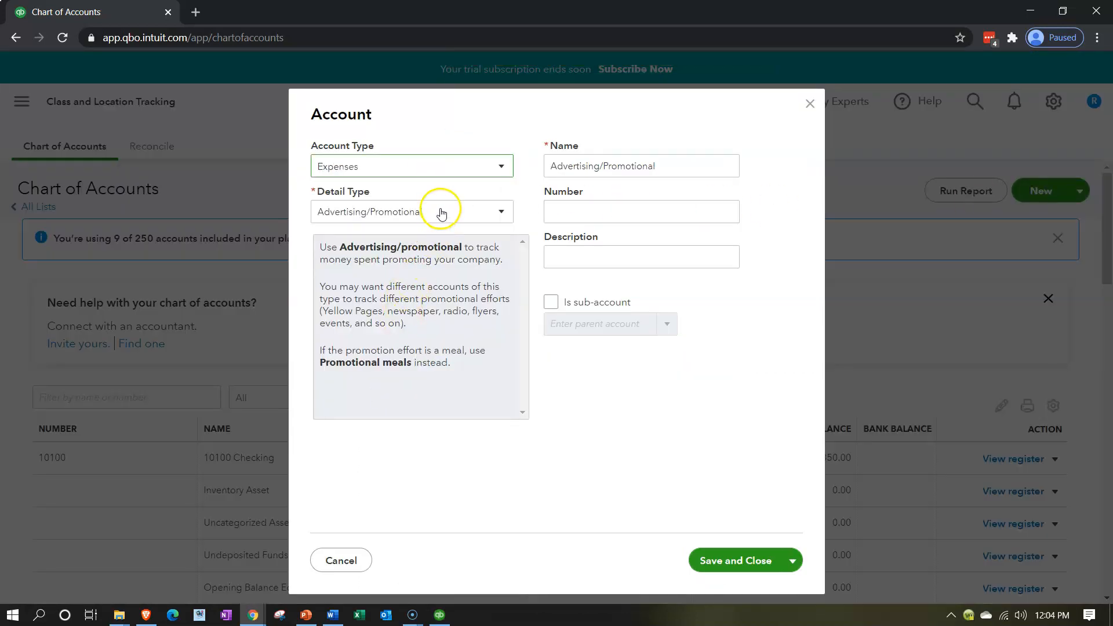
{"action": "left_click", "coordinate": [441, 212]}
{"action": "key", "text": "o"}
{"action": "key", "text": "t"}
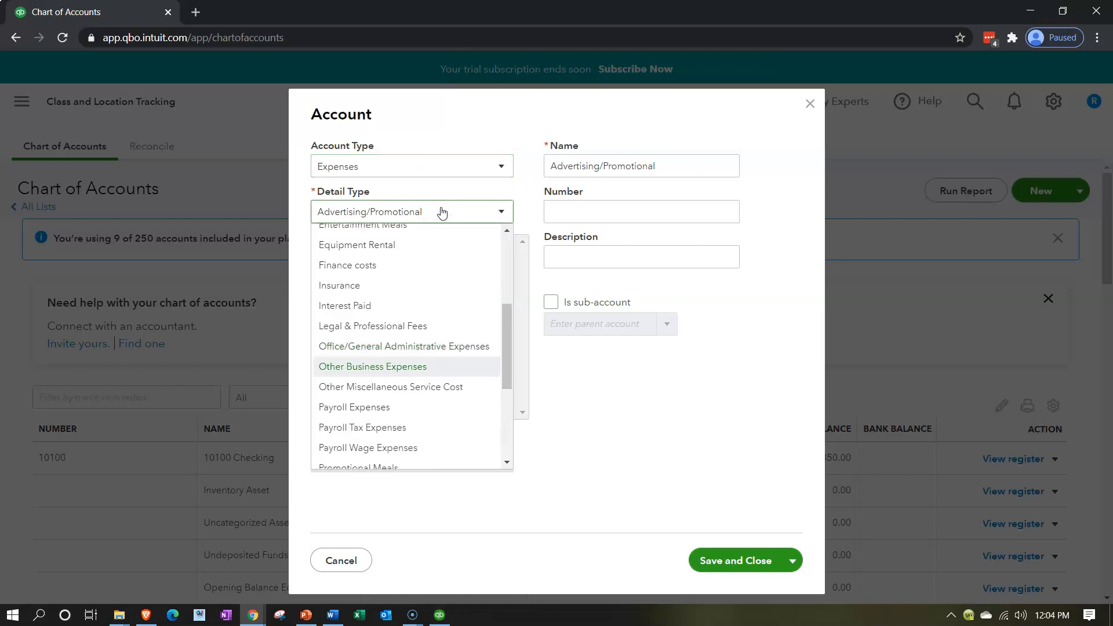
{"action": "left_click", "coordinate": [441, 213]}
Step: Name the account Depreciation, number it 72400, and save it as a sub-account of 70000 Administrative Expenses
{"action": "left_click_drag", "start_coordinate": [707, 161], "coordinate": [431, 164]}
{"action": "type", "text": "Depreciation"}
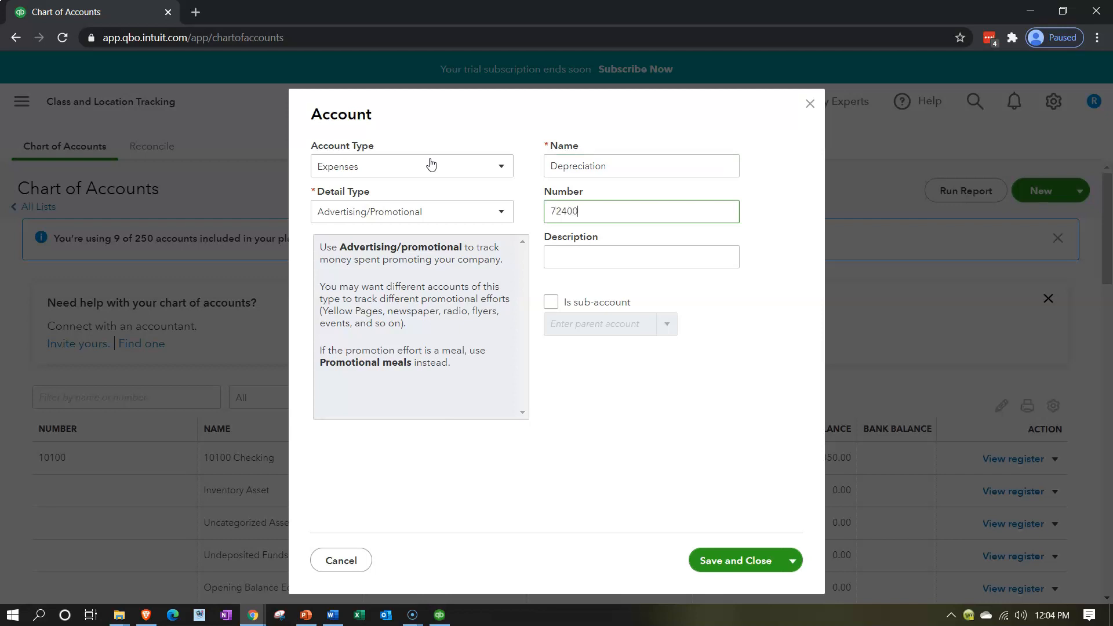
{"action": "left_click", "coordinate": [551, 301]}
{"action": "left_click", "coordinate": [572, 315]}
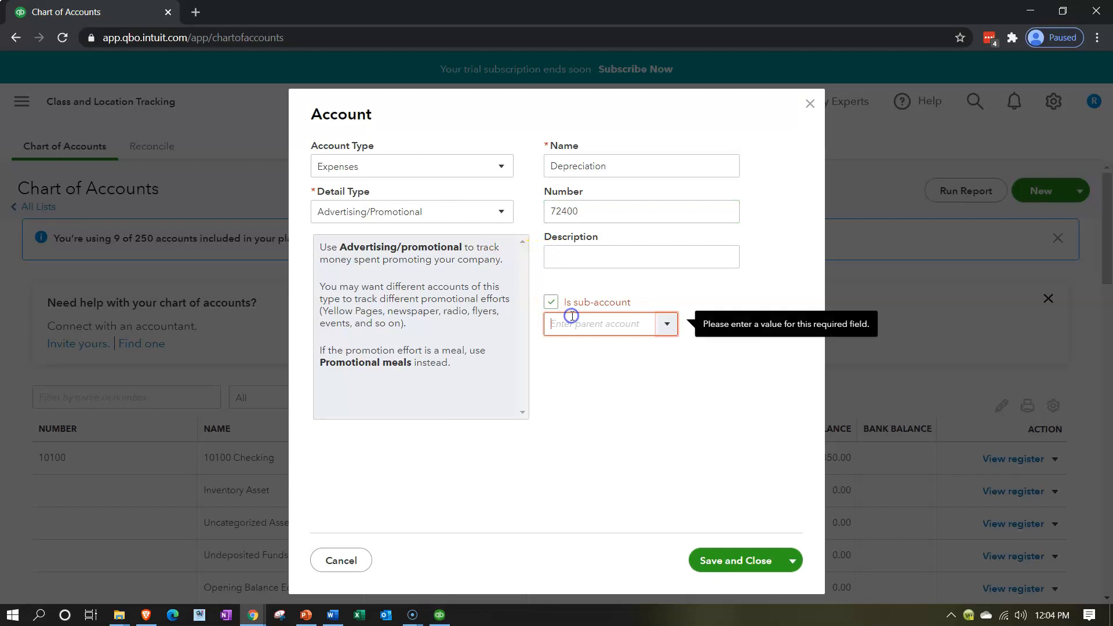
{"action": "type", "text": "70000 Administrative E"}
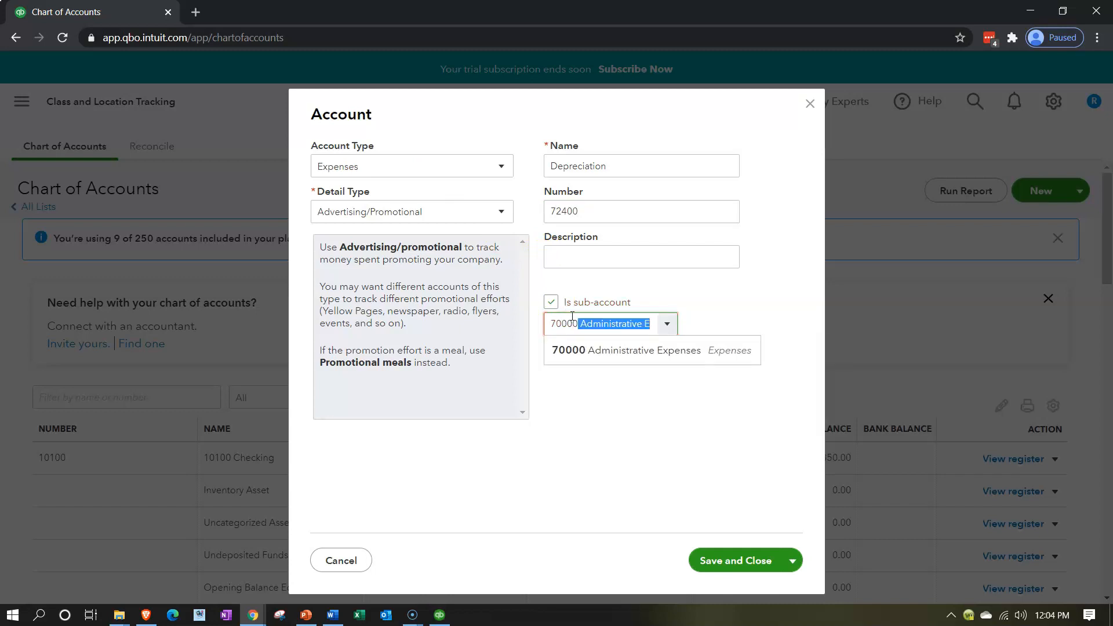
{"action": "left_click", "coordinate": [575, 351]}
{"action": "left_click", "coordinate": [726, 563]}
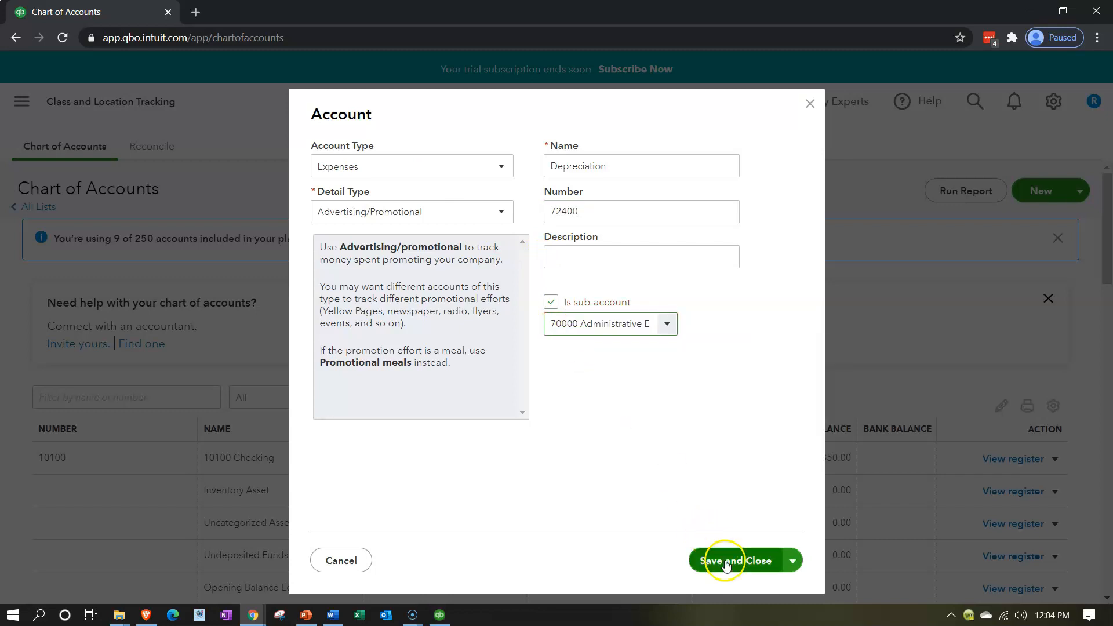
Step: Open the existing Insurance expense account for editing and give it the number 63300
{"action": "scroll", "coordinate": [492, 440], "scroll_direction": "down", "scroll_amount": 6}
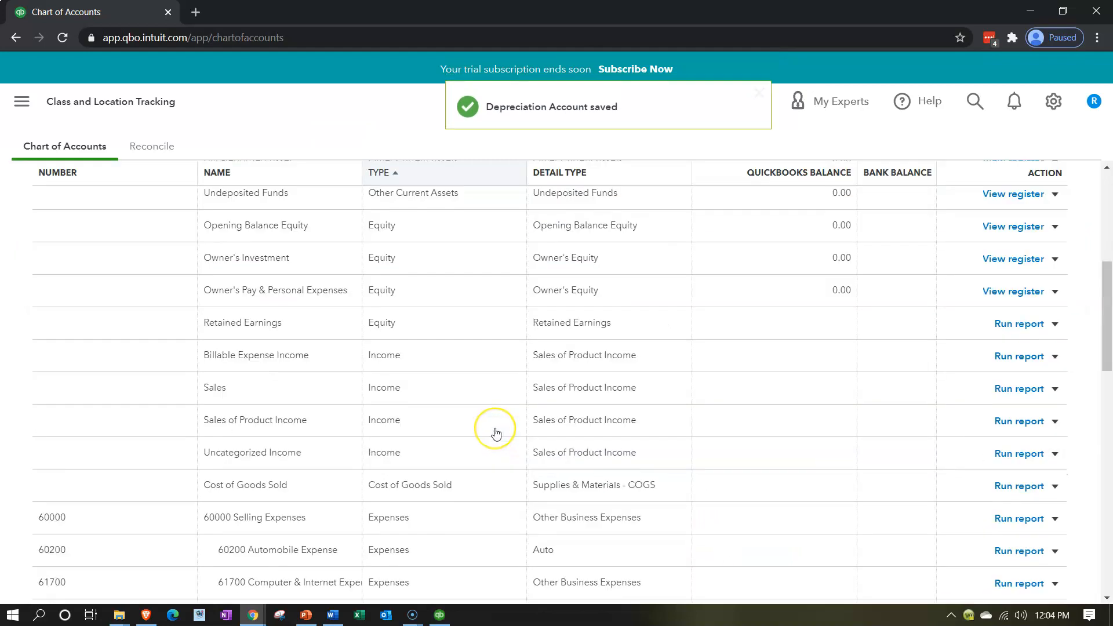
{"action": "scroll", "coordinate": [495, 431], "scroll_direction": "down", "scroll_amount": 5}
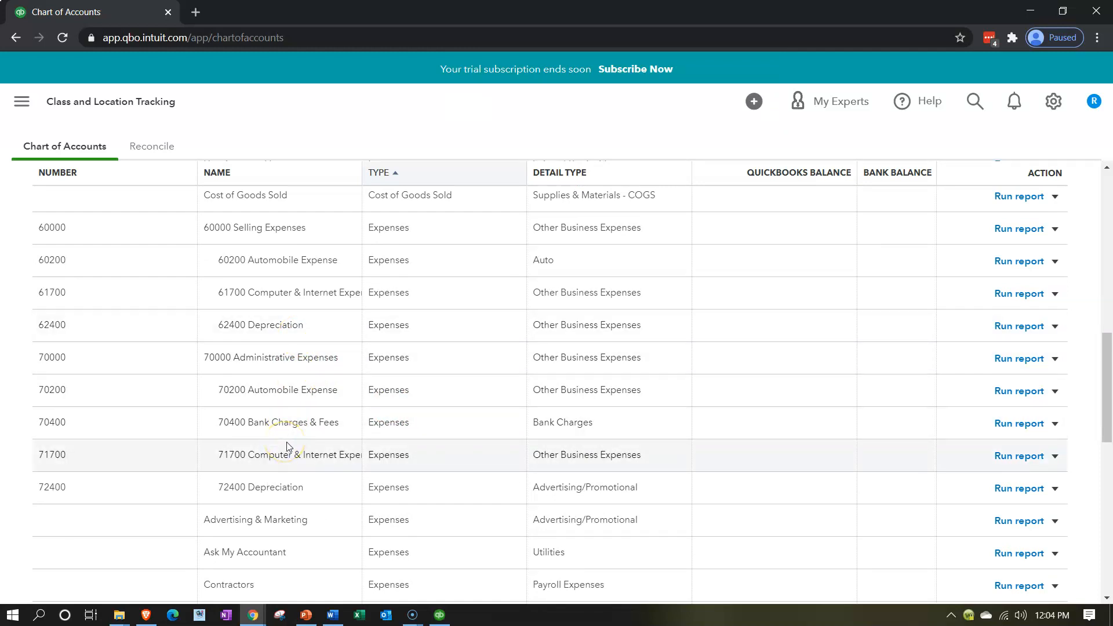
{"action": "scroll", "coordinate": [289, 445], "scroll_direction": "down", "scroll_amount": 3}
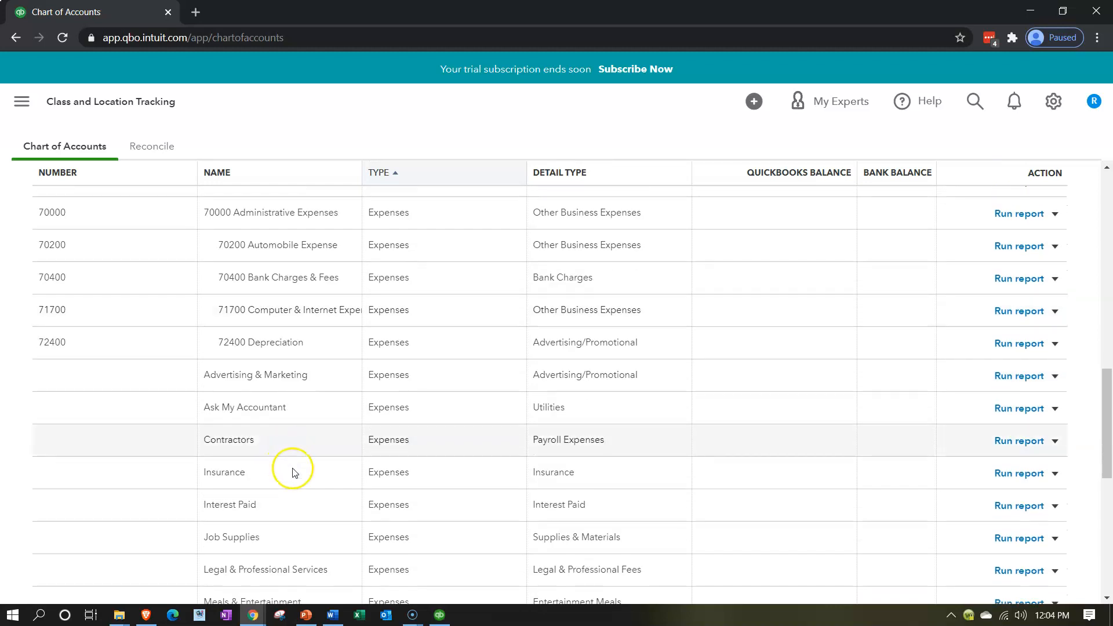
{"action": "left_click", "coordinate": [1055, 473]}
{"action": "left_click", "coordinate": [919, 502]}
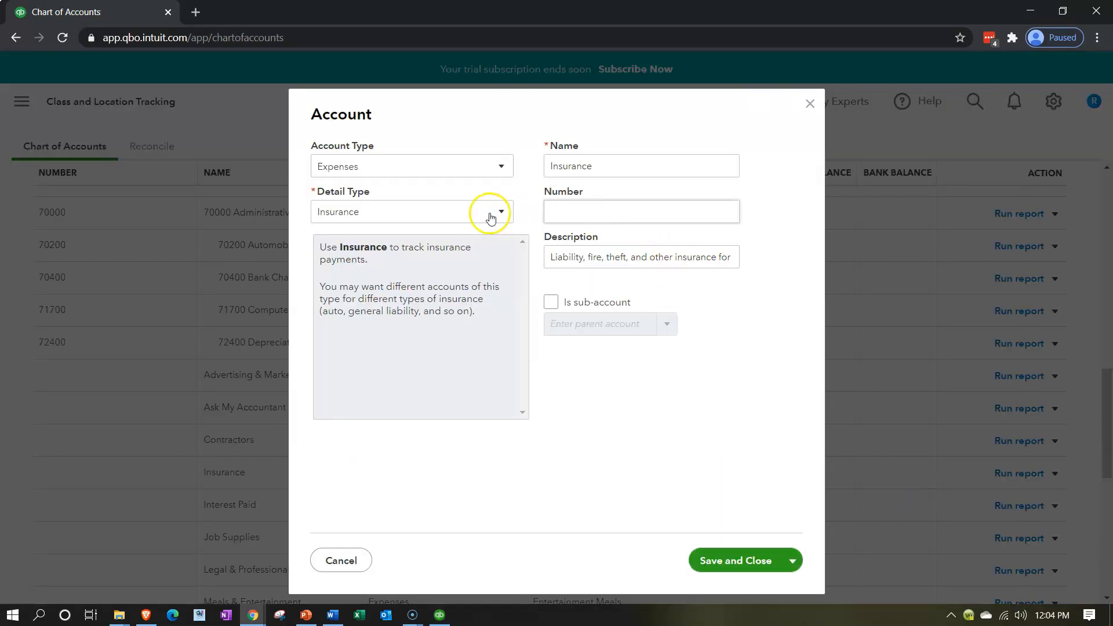
{"action": "left_click", "coordinate": [596, 213]}
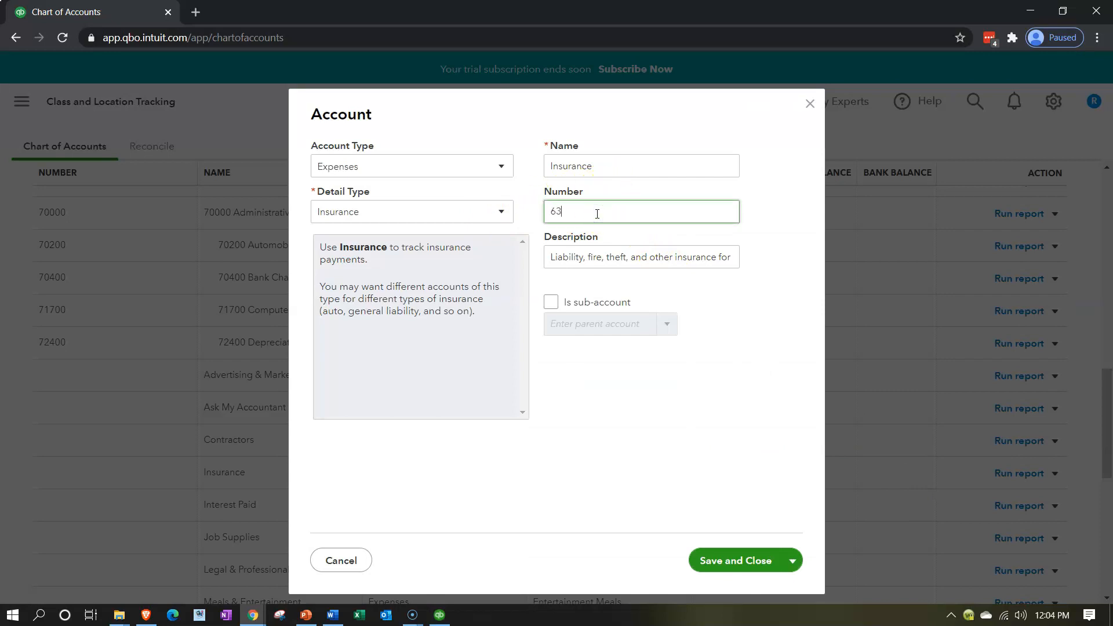
Step: Make Insurance a sub-account of 60000 Selling Expenses and save it
{"action": "left_click", "coordinate": [555, 301]}
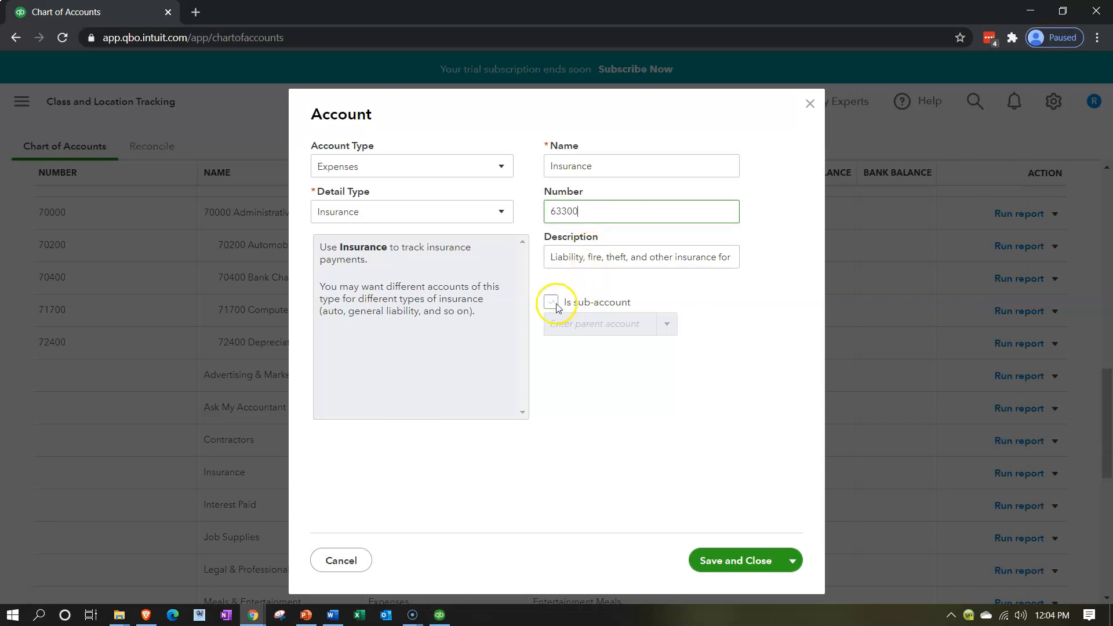
{"action": "left_click", "coordinate": [587, 322]}
{"action": "type", "text": "60000 Selling Expenses"}
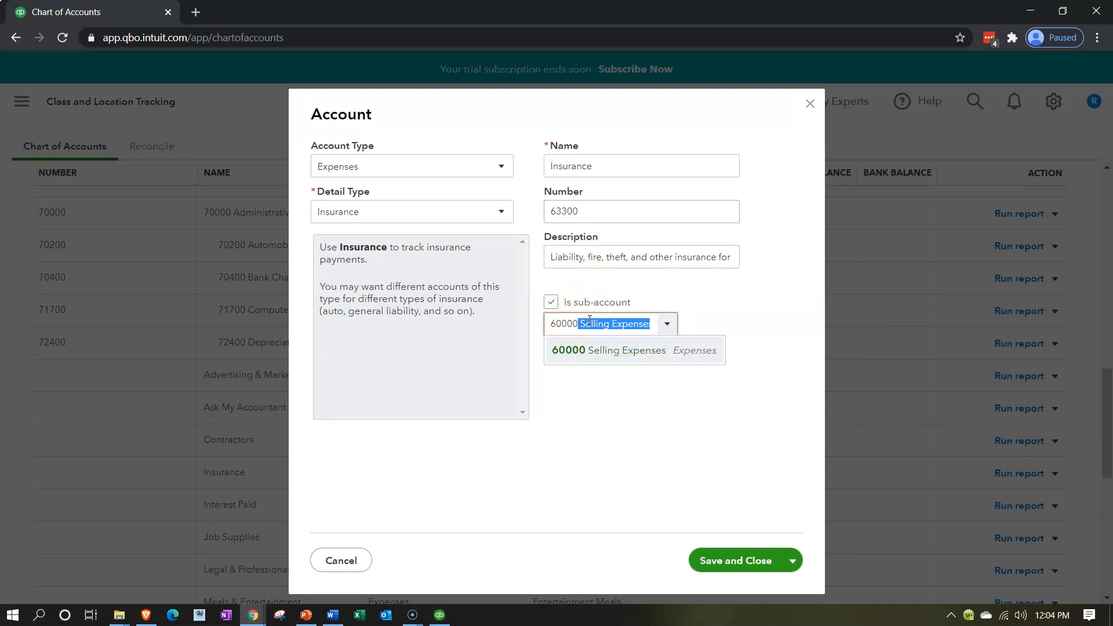
{"action": "key", "text": "Tab"}
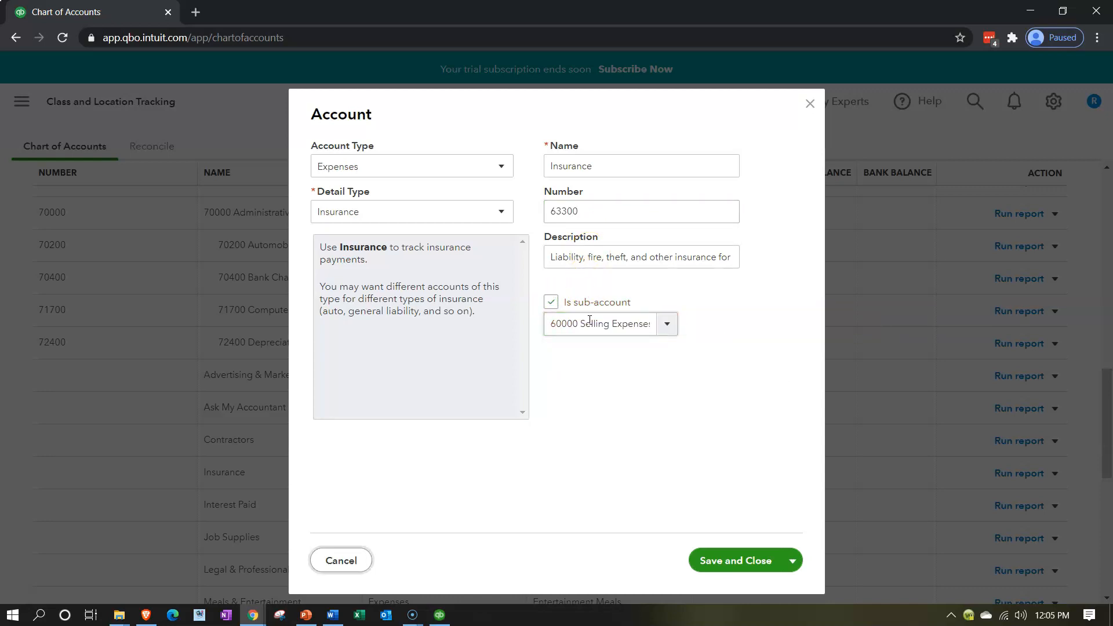
{"action": "left_click", "coordinate": [722, 561]}
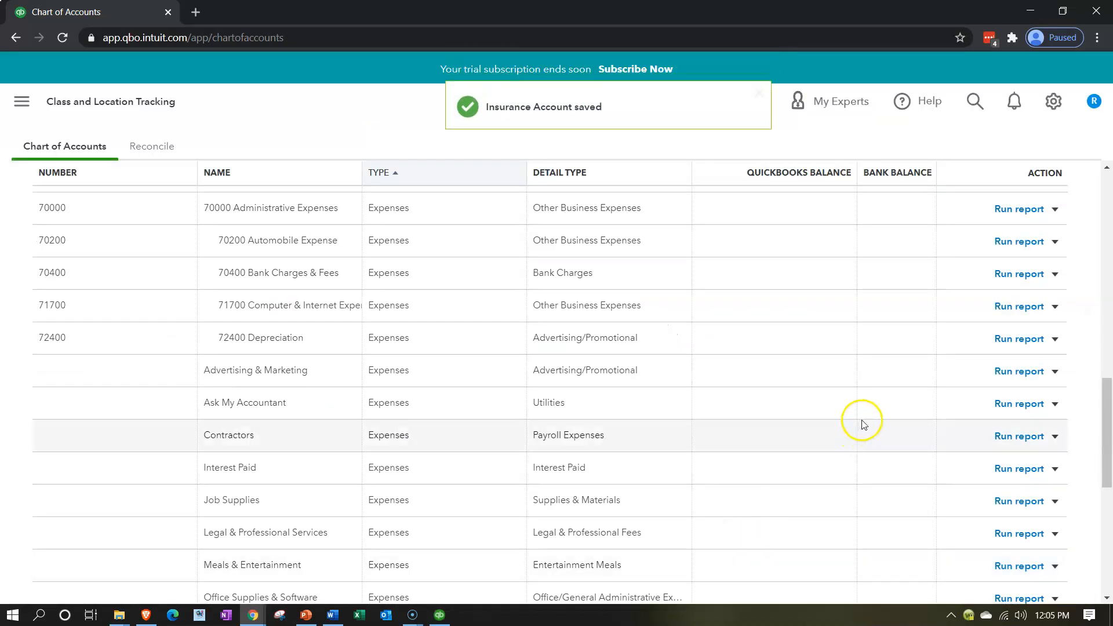
Step: Start a new account of type Expenses with the detail type Other Business Expenses
{"action": "scroll", "coordinate": [859, 423], "scroll_direction": "up", "scroll_amount": 10}
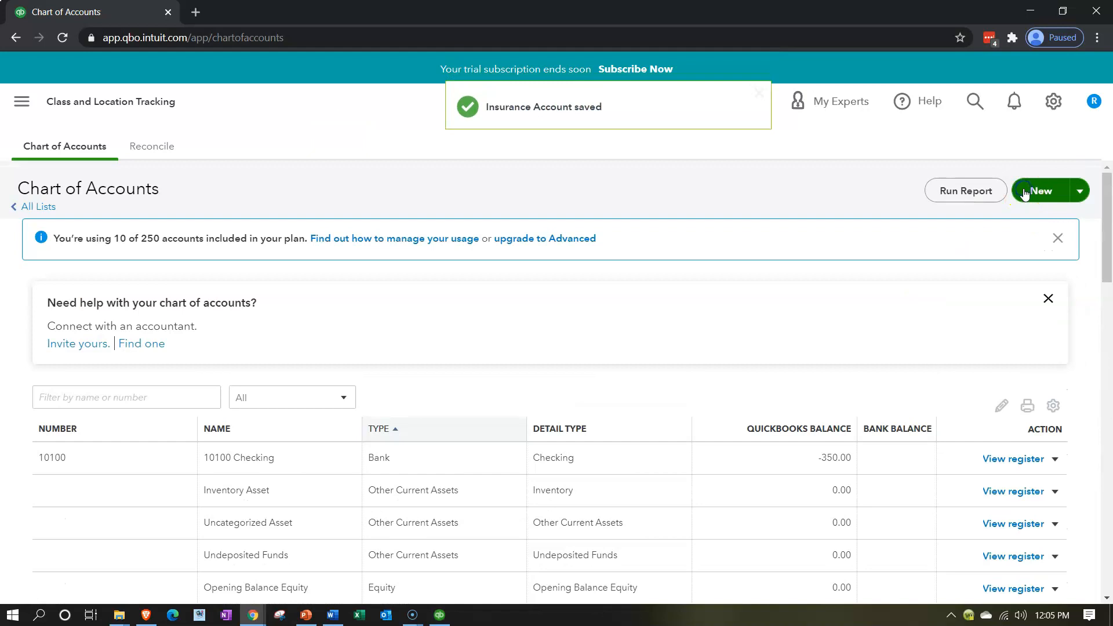
{"action": "left_click", "coordinate": [1024, 193]}
{"action": "left_click", "coordinate": [479, 164]}
{"action": "scroll", "coordinate": [435, 342], "scroll_direction": "down", "scroll_amount": 3}
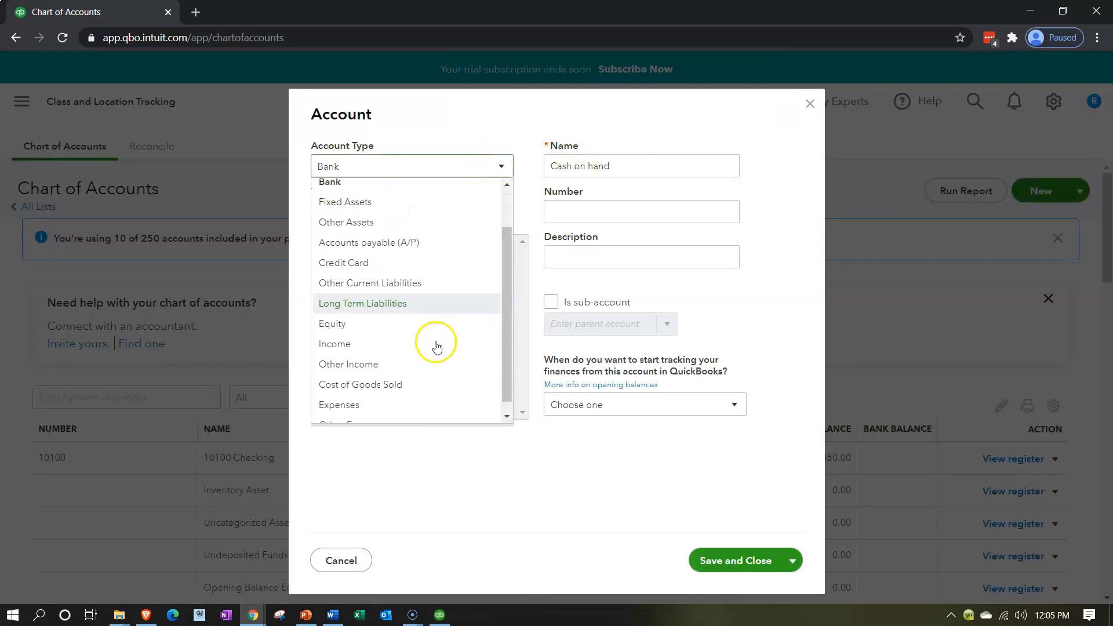
{"action": "left_click", "coordinate": [403, 389]}
{"action": "left_click", "coordinate": [450, 213]}
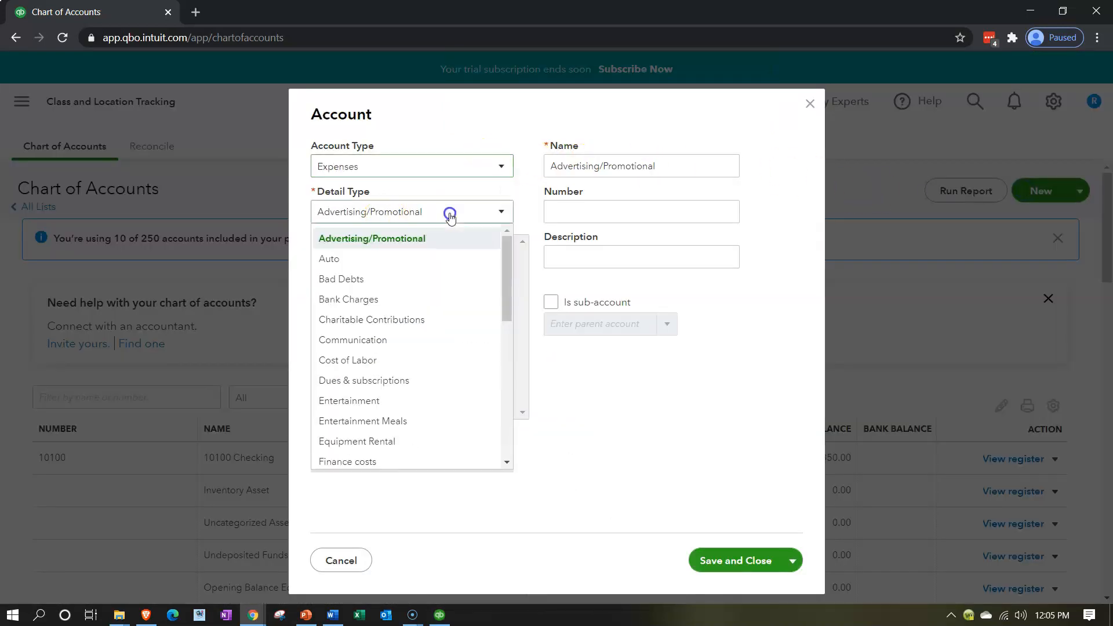
{"action": "type", "text": "ot"}
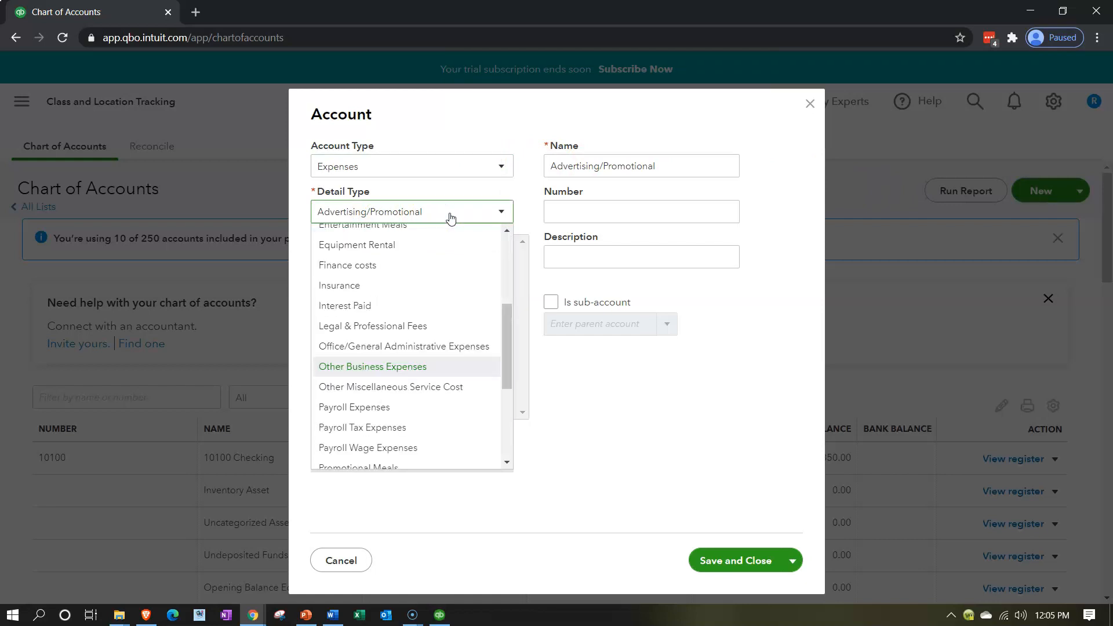
{"action": "left_click", "coordinate": [451, 219]}
{"action": "left_click_drag", "start_coordinate": [695, 167], "coordinate": [397, 161]}
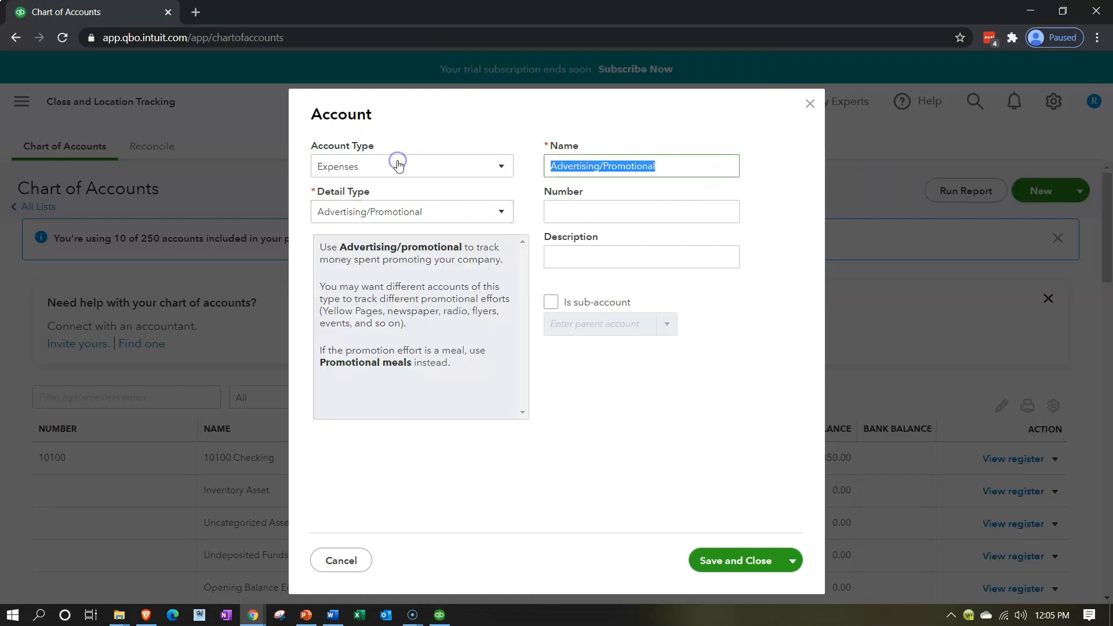
{"action": "left_click", "coordinate": [502, 212]}
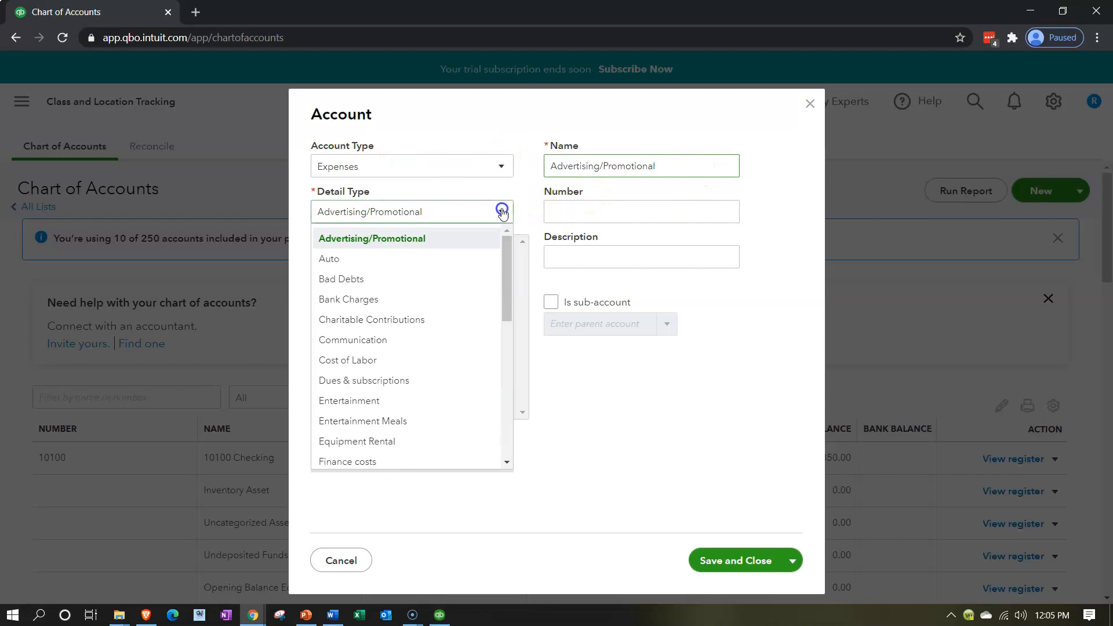
{"action": "type", "text": "ot"}
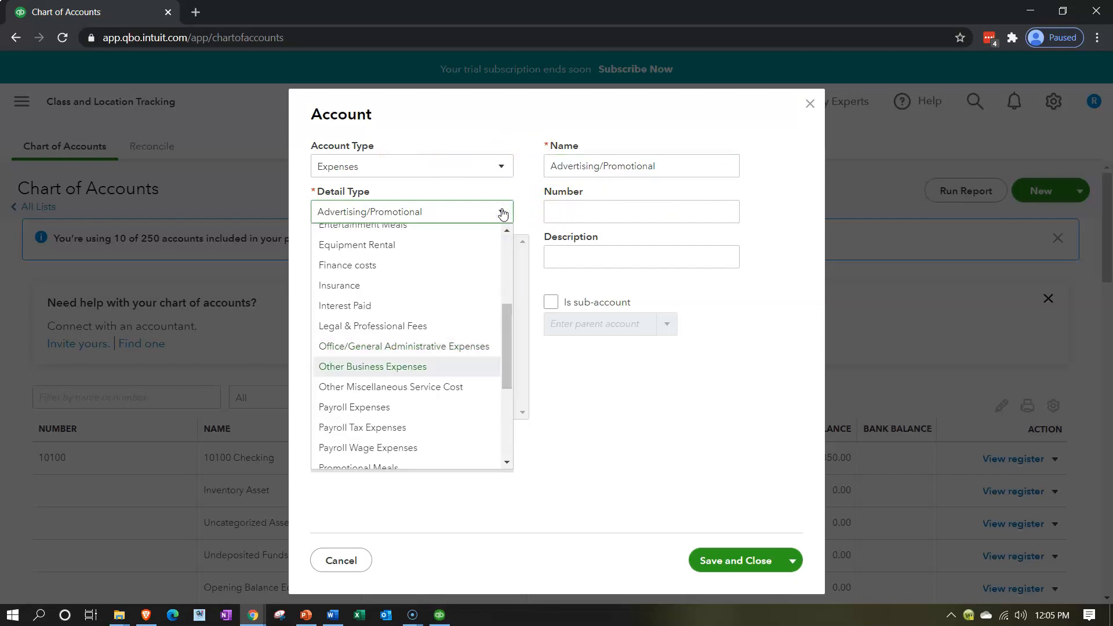
{"action": "left_click", "coordinate": [364, 367]}
Step: Name the new account Insurance and give it the number 73300
{"action": "left_click_drag", "start_coordinate": [686, 166], "coordinate": [317, 171]}
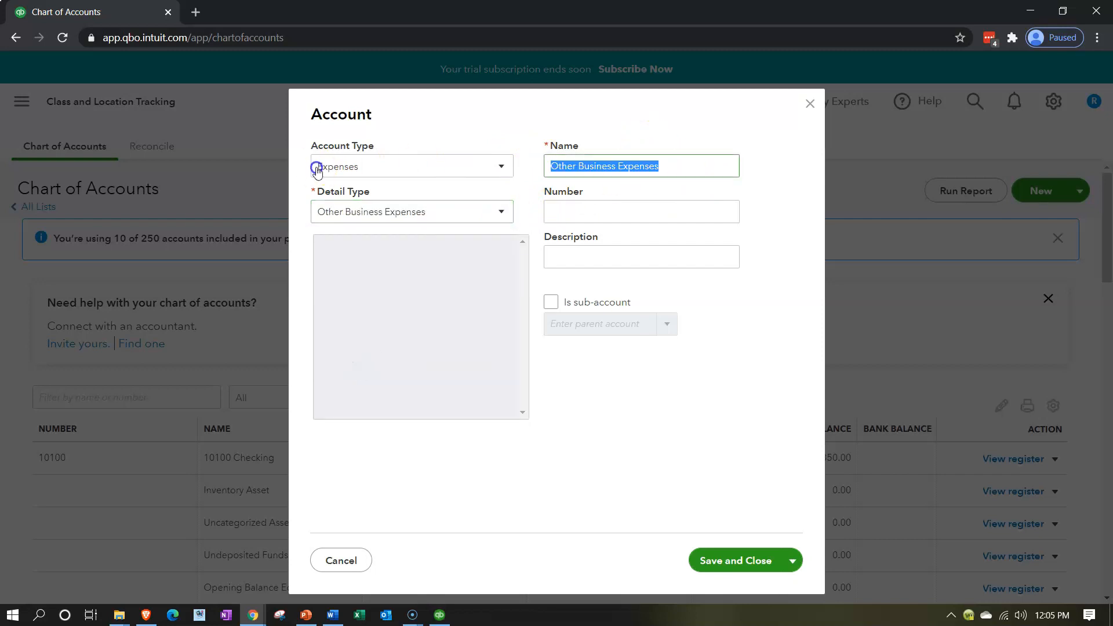
{"action": "type", "text": "Insurance"}
{"action": "key", "text": "Tab"}
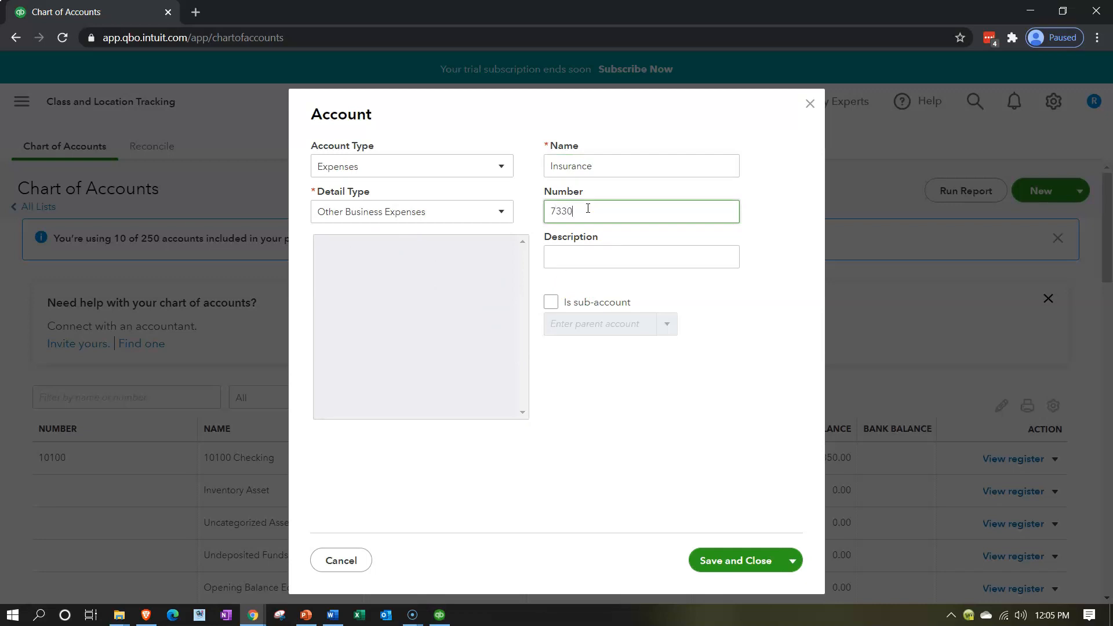
{"action": "key", "text": "Tab"}
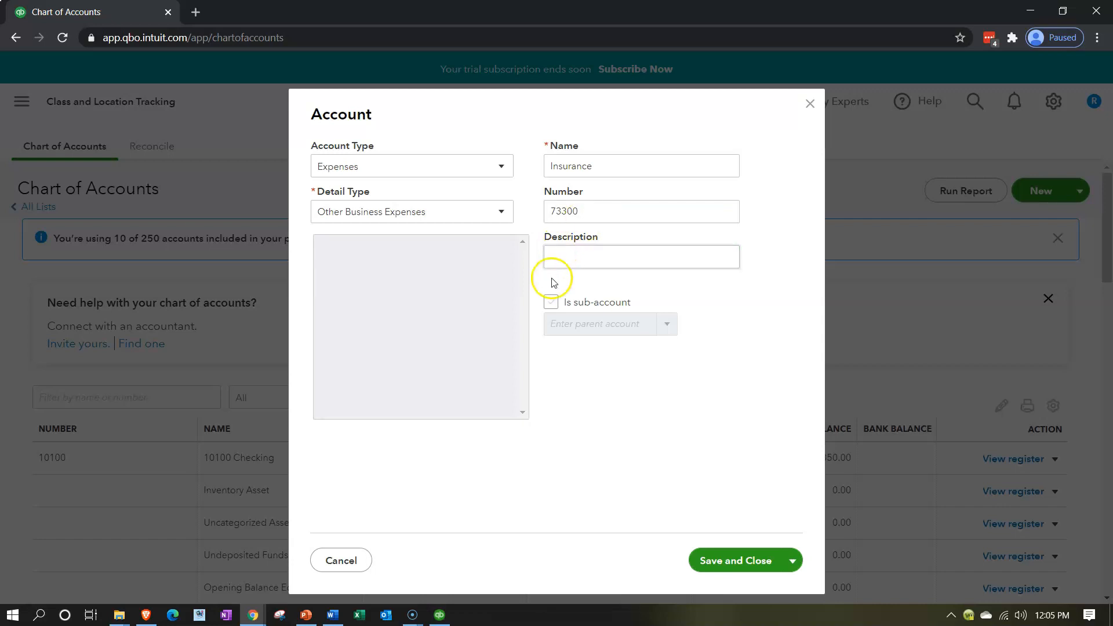
Step: Make the new Insurance account a sub-account of 70000 Administrative Expenses and save it
{"action": "left_click", "coordinate": [551, 301]}
{"action": "type", "text": "7"}
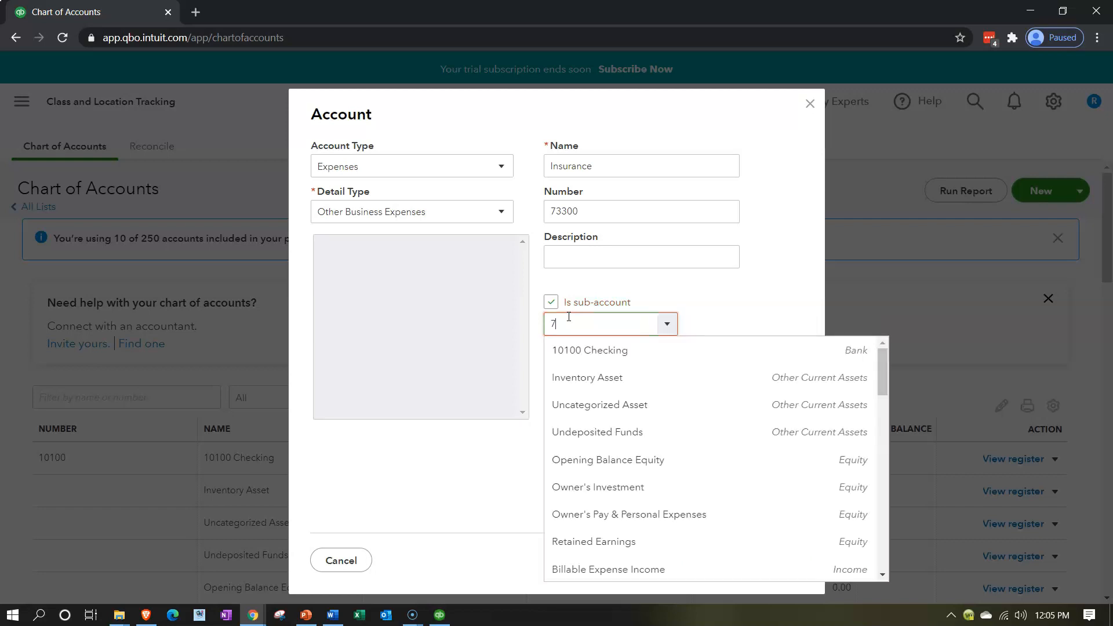
{"action": "type", "text": "0000"}
{"action": "key", "text": "Tab"}
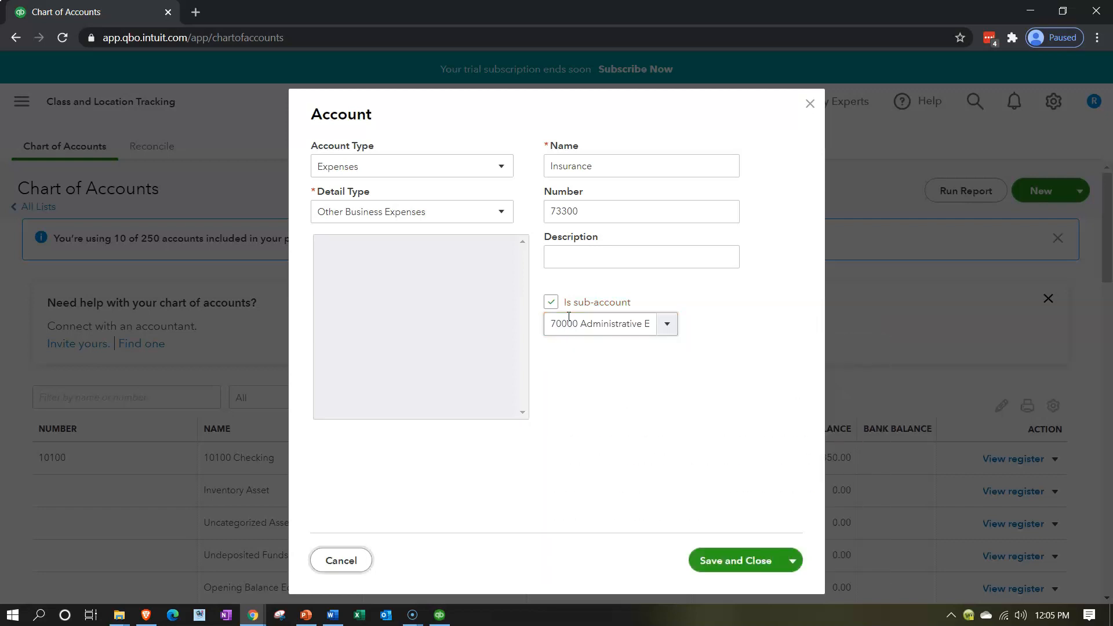
{"action": "left_click", "coordinate": [727, 559]}
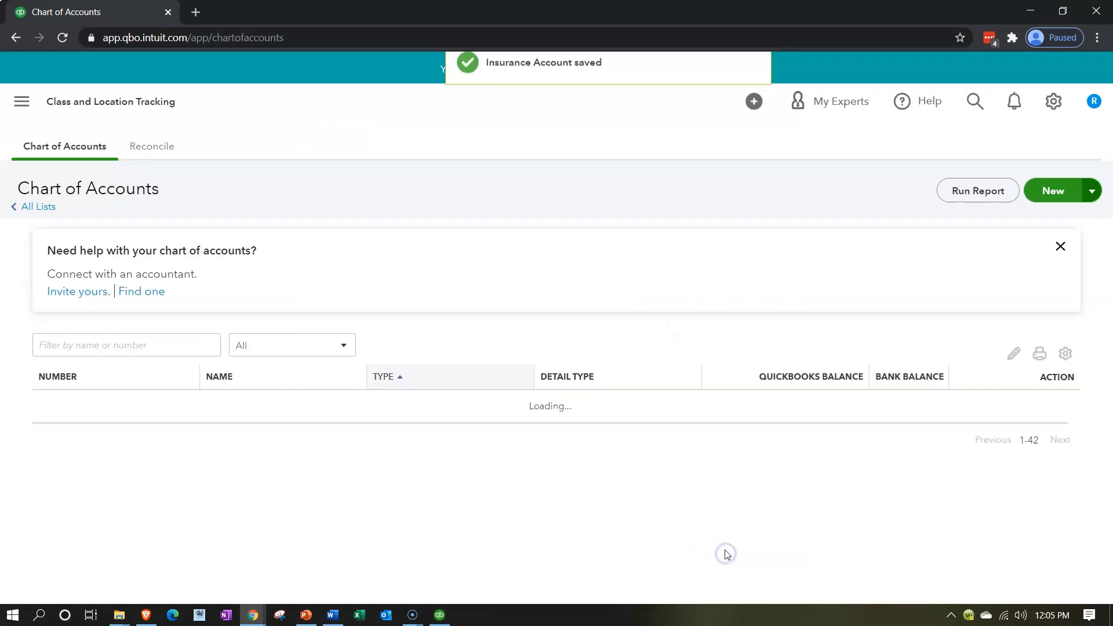
Step: Open the existing Interest Paid account for editing and change its account type to Other Expense
{"action": "scroll", "coordinate": [567, 390], "scroll_direction": "down", "scroll_amount": 5}
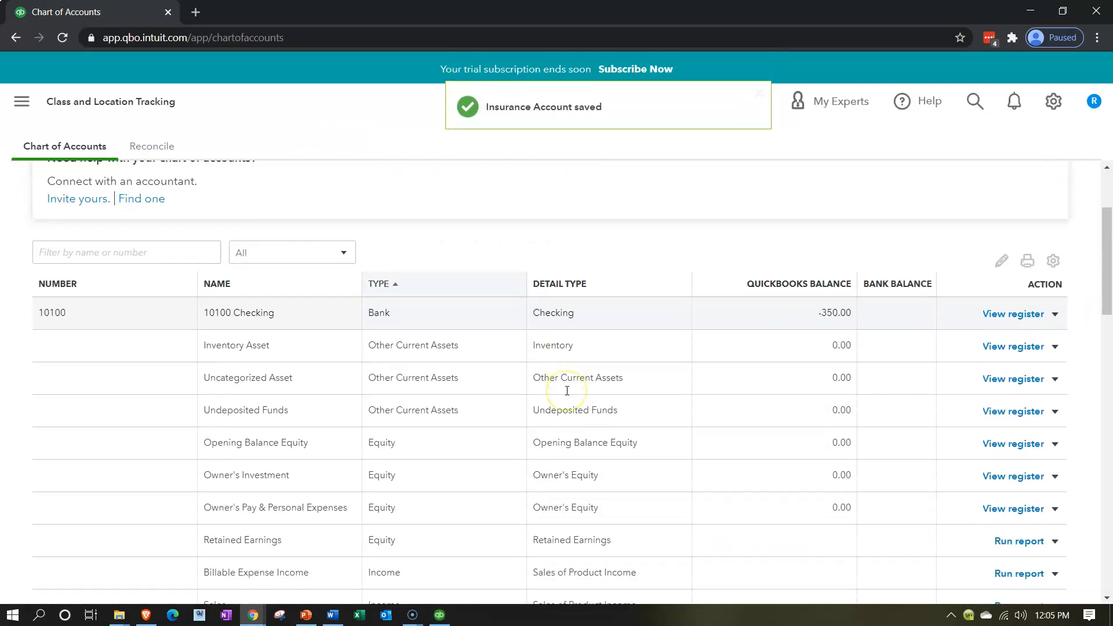
{"action": "scroll", "coordinate": [567, 390], "scroll_direction": "down", "scroll_amount": 8}
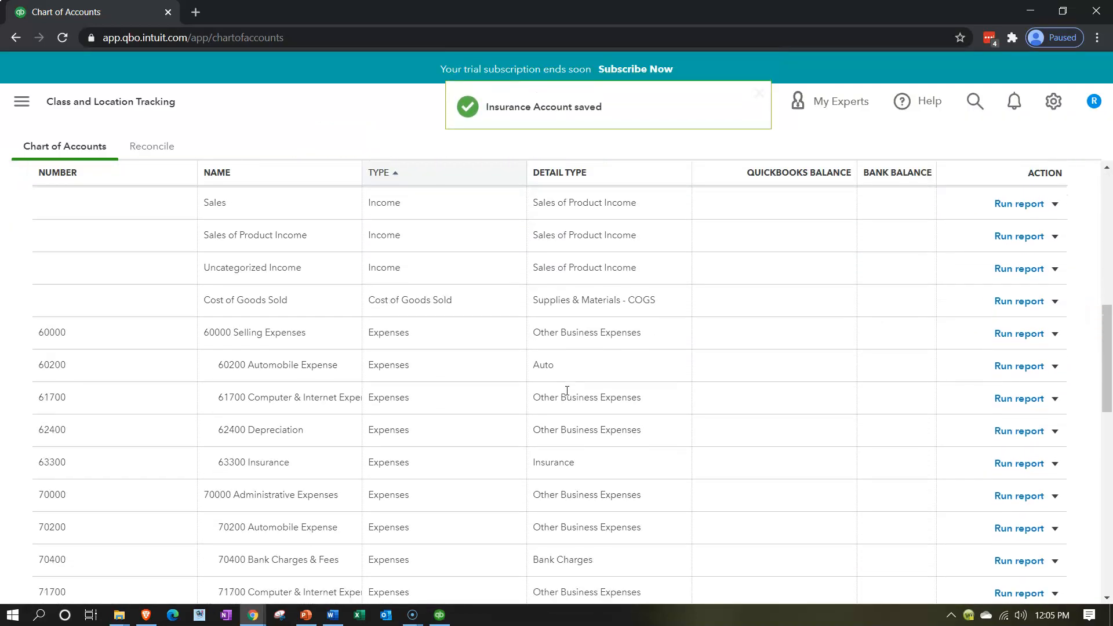
{"action": "scroll", "coordinate": [568, 394], "scroll_direction": "down", "scroll_amount": 1}
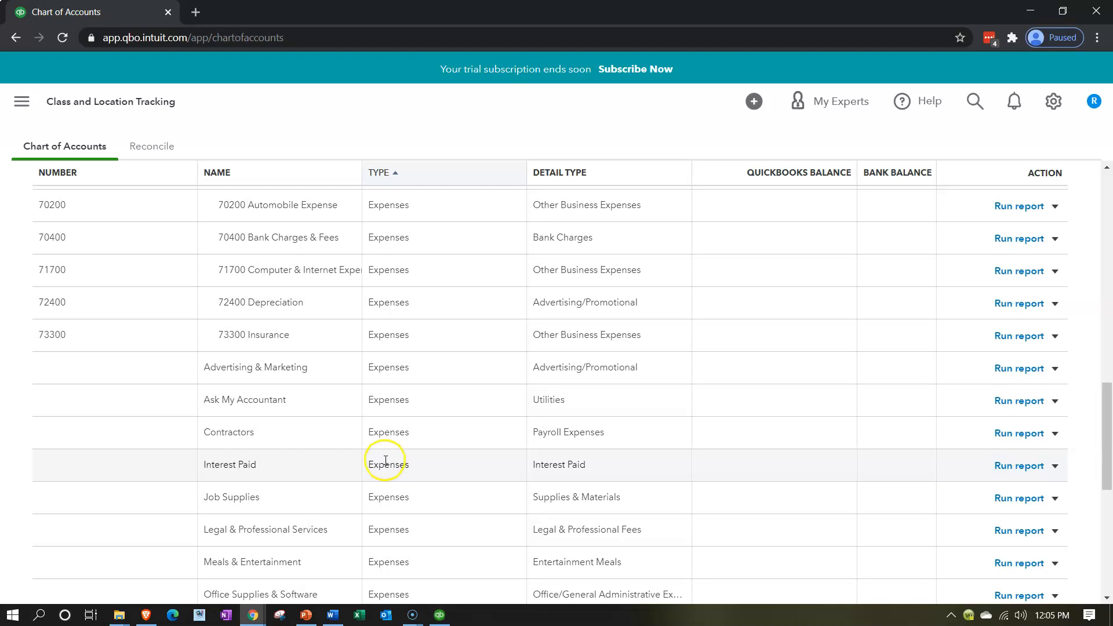
{"action": "left_click", "coordinate": [1056, 466]}
{"action": "left_click", "coordinate": [954, 487]}
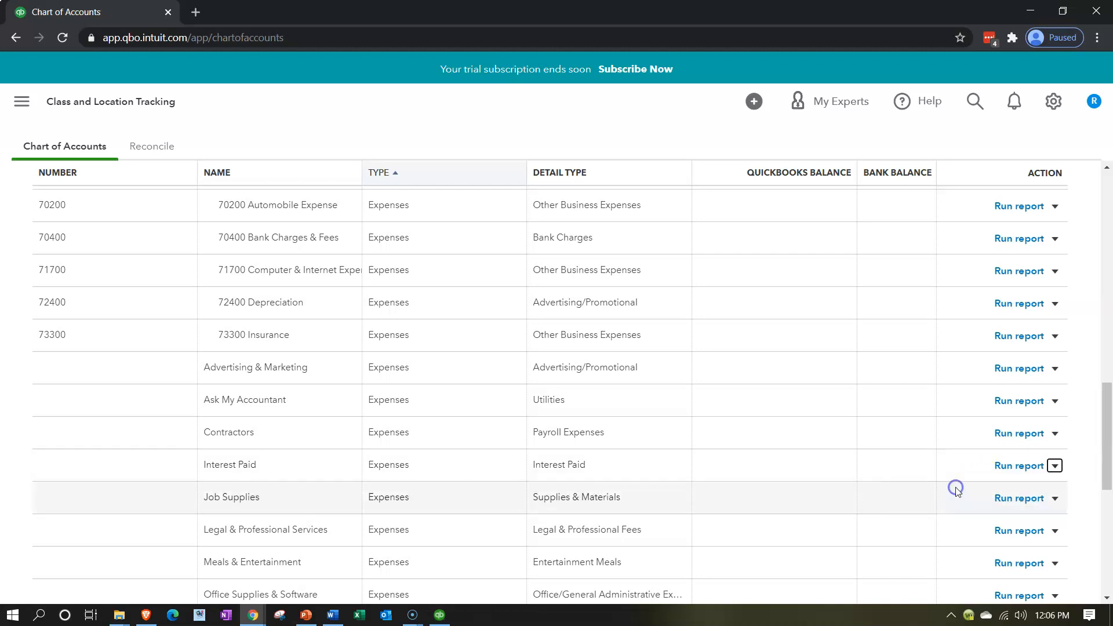
{"action": "left_click", "coordinate": [503, 166]}
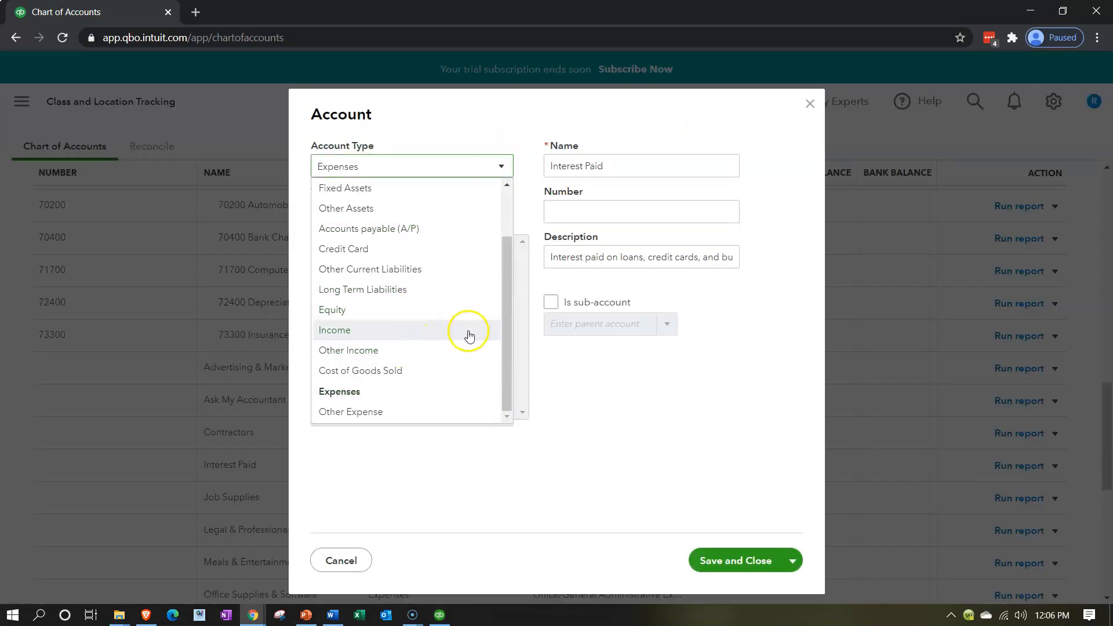
{"action": "left_click", "coordinate": [413, 409]}
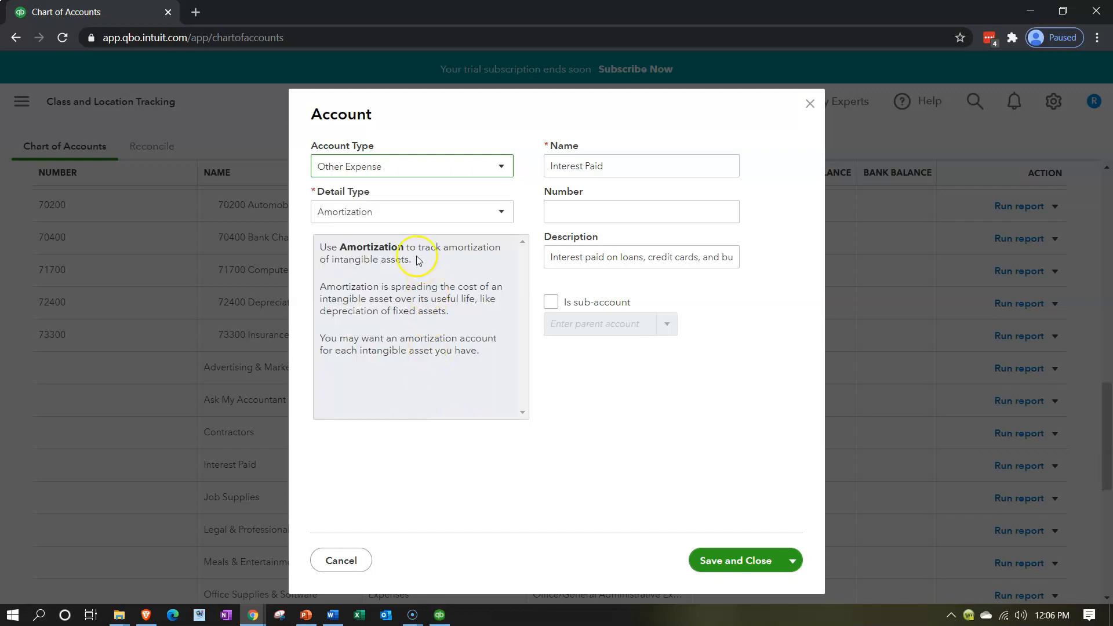
Step: Number the Interest Paid account 80100 and save it, accepting the account type change
{"action": "left_click", "coordinate": [573, 210]}
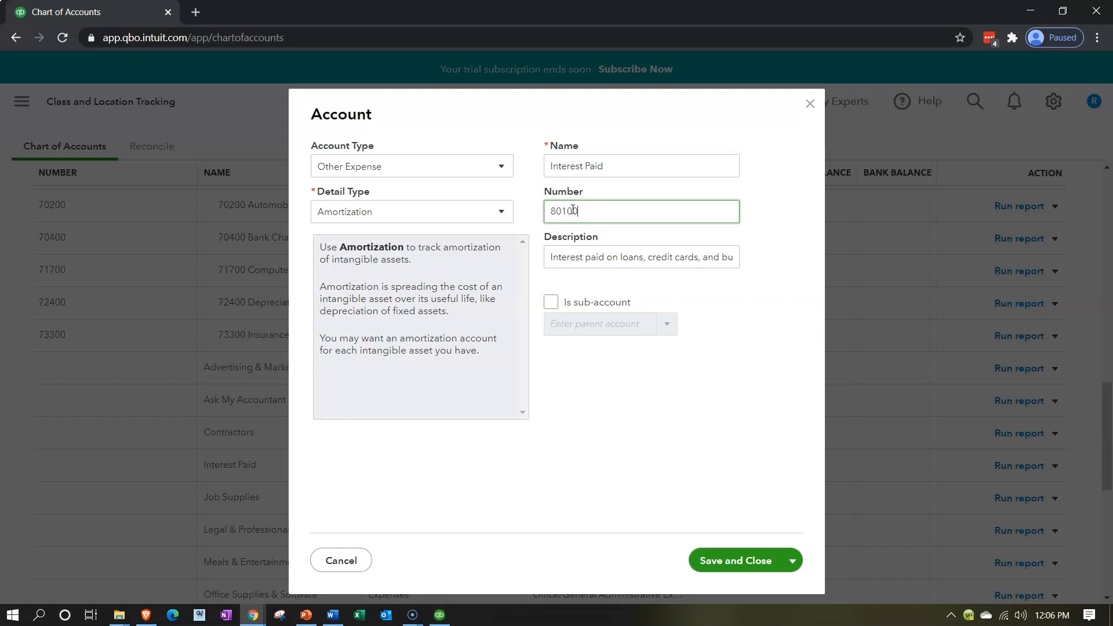
{"action": "type", "text": "80100"}
{"action": "key", "text": "Tab"}
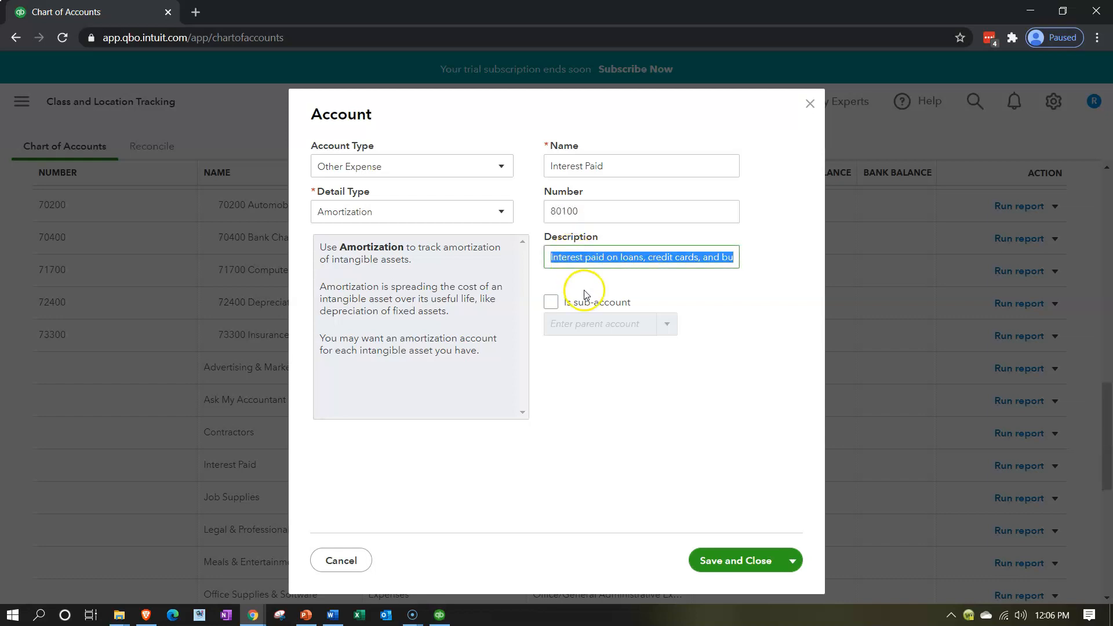
{"action": "left_click", "coordinate": [728, 561]}
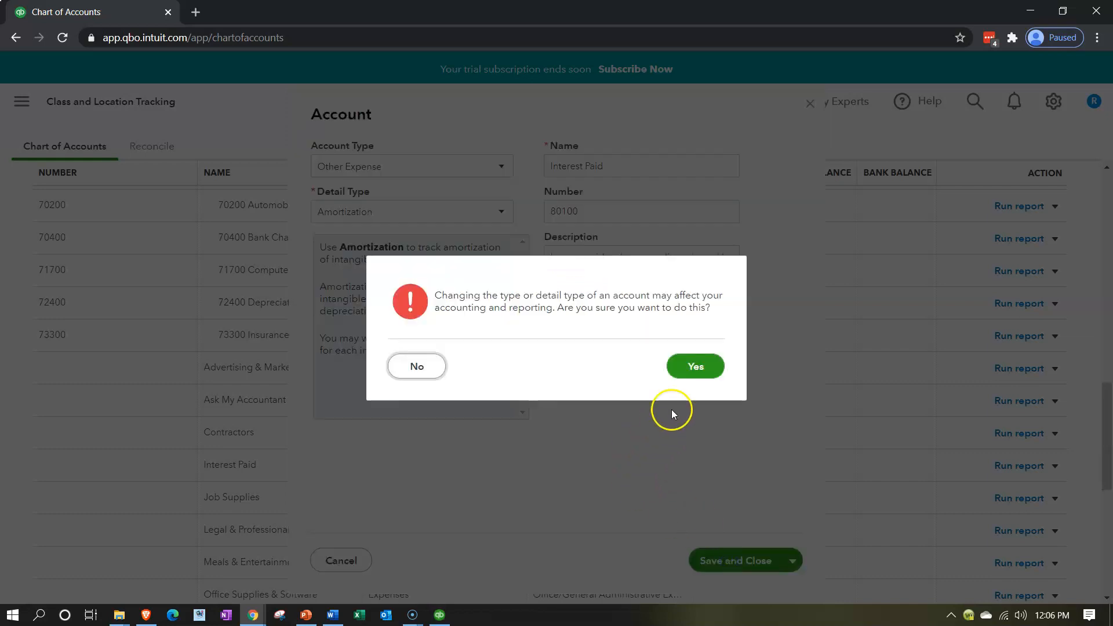
{"action": "left_click", "coordinate": [696, 366]}
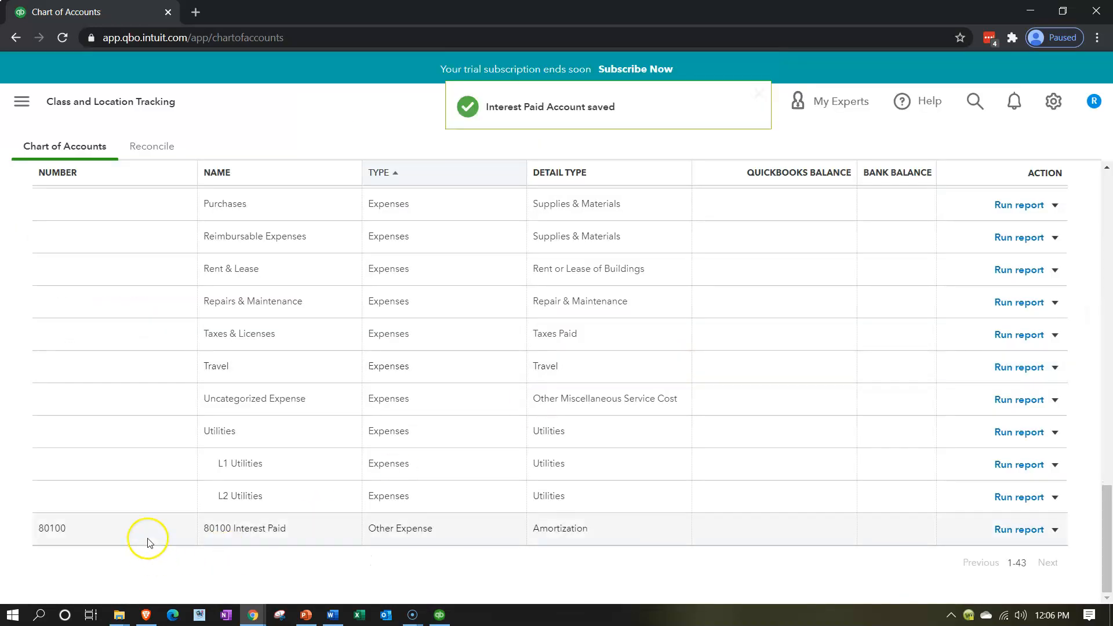
Step: Open the existing Meals & Entertainment account for editing and give it the number 64300
{"action": "scroll", "coordinate": [148, 541], "scroll_direction": "up", "scroll_amount": 7}
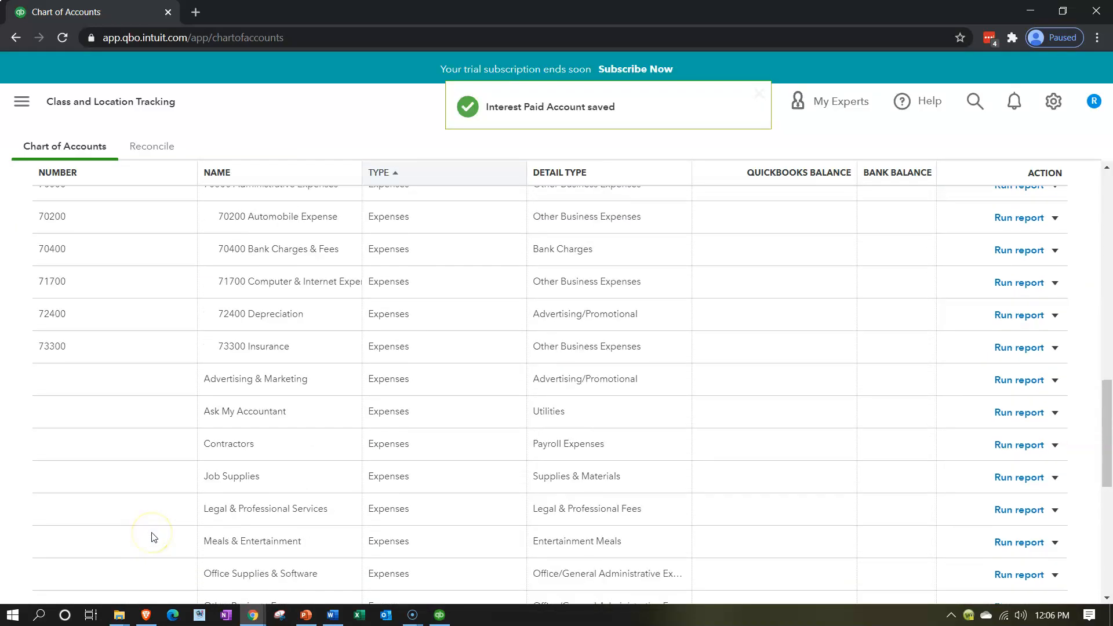
{"action": "left_click", "coordinate": [159, 530]}
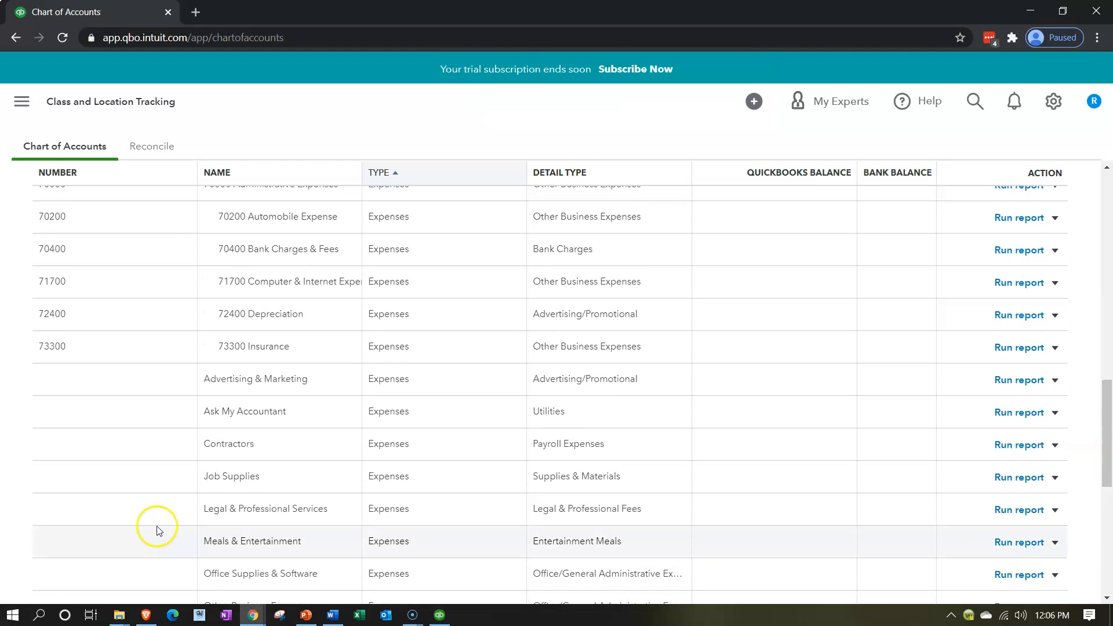
{"action": "scroll", "coordinate": [158, 530], "scroll_direction": "up", "scroll_amount": 1}
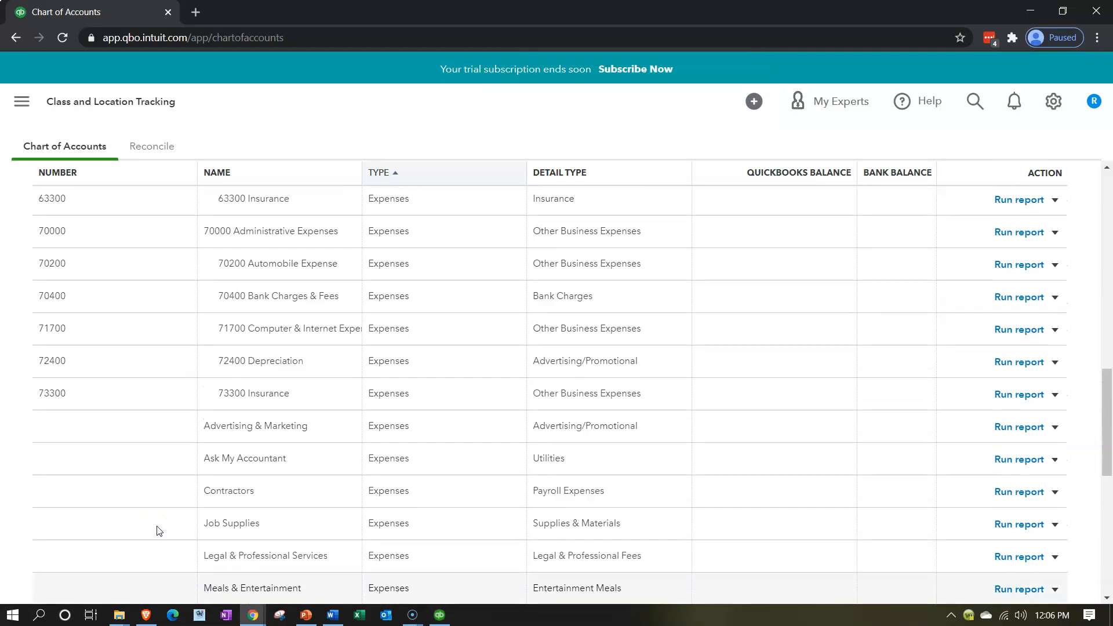
{"action": "scroll", "coordinate": [158, 530], "scroll_direction": "down", "scroll_amount": 3}
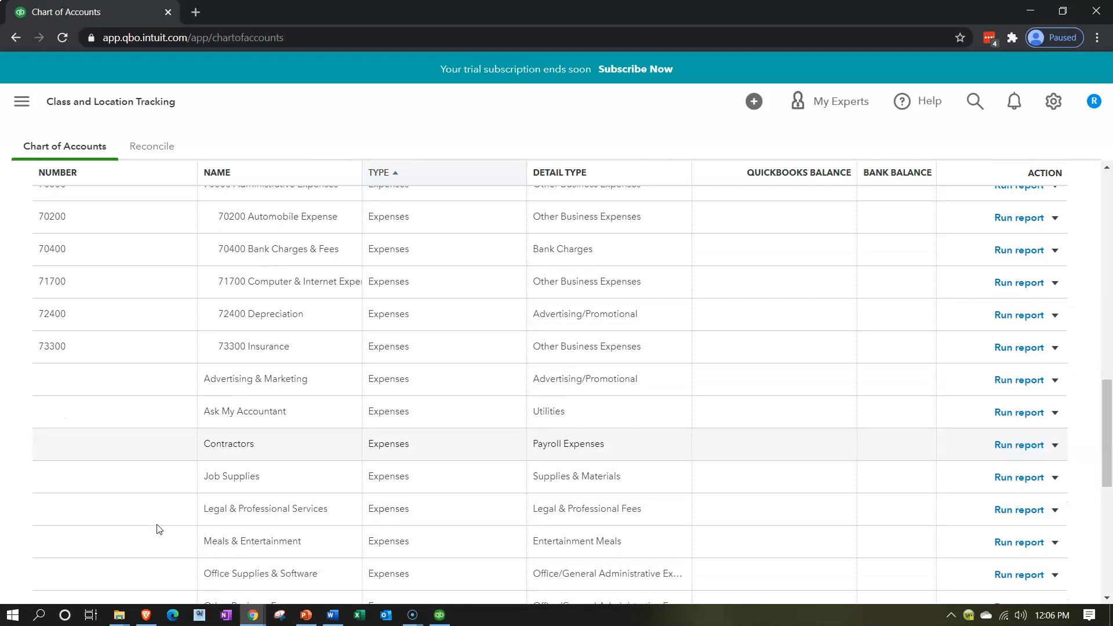
{"action": "left_click", "coordinate": [1054, 470]}
{"action": "left_click", "coordinate": [909, 492]}
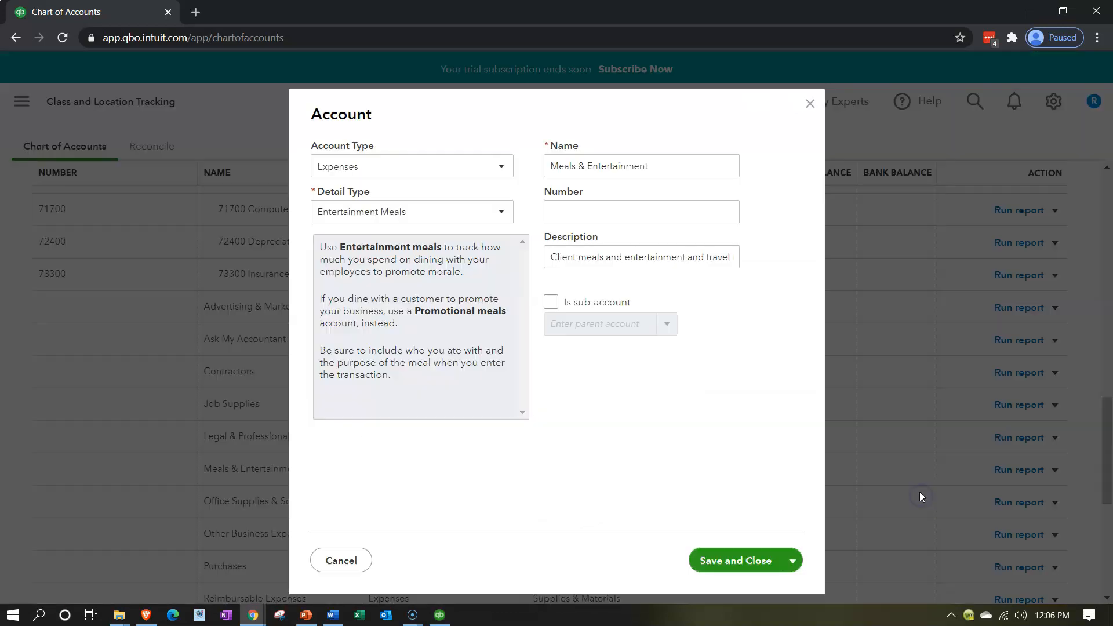
{"action": "left_click", "coordinate": [499, 168]}
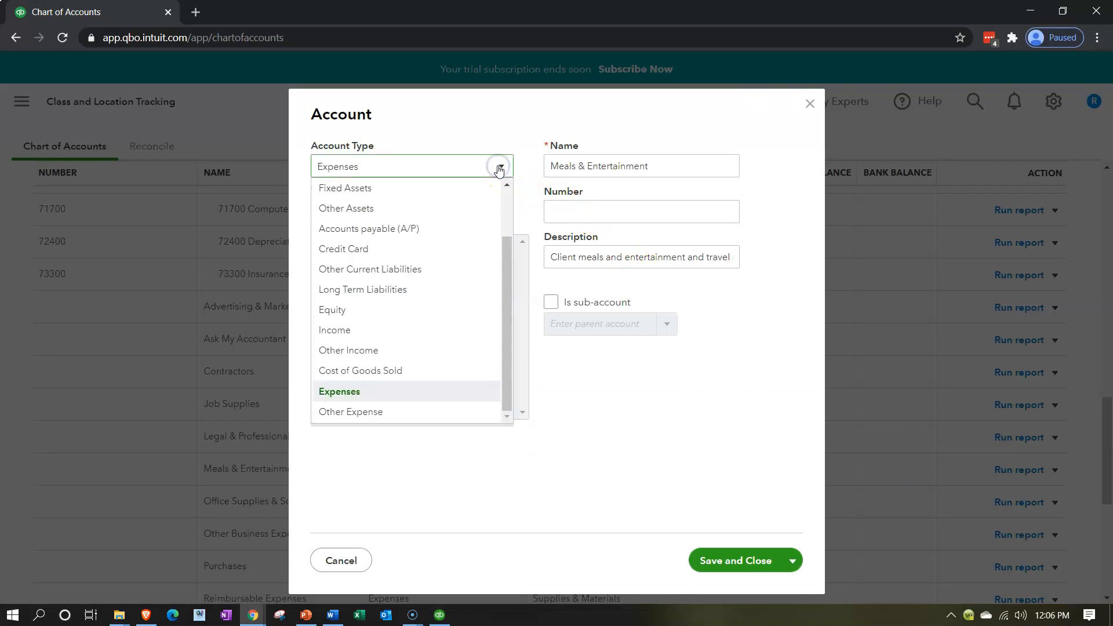
{"action": "left_click", "coordinate": [498, 167]}
{"action": "left_click", "coordinate": [508, 214]}
{"action": "left_click", "coordinate": [510, 216]}
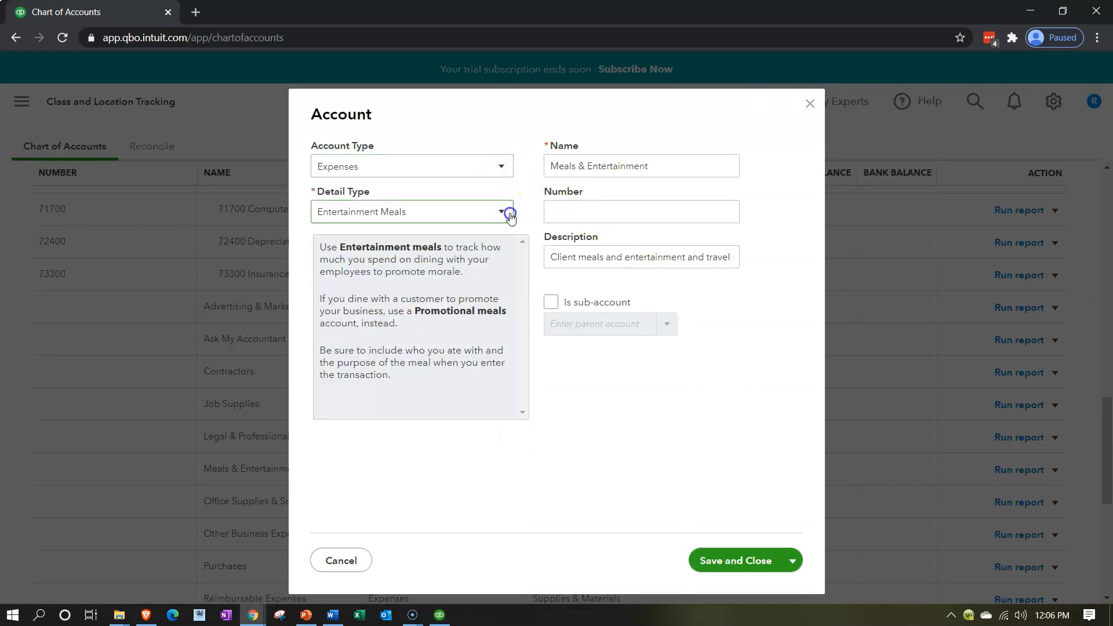
{"action": "left_click", "coordinate": [585, 209]}
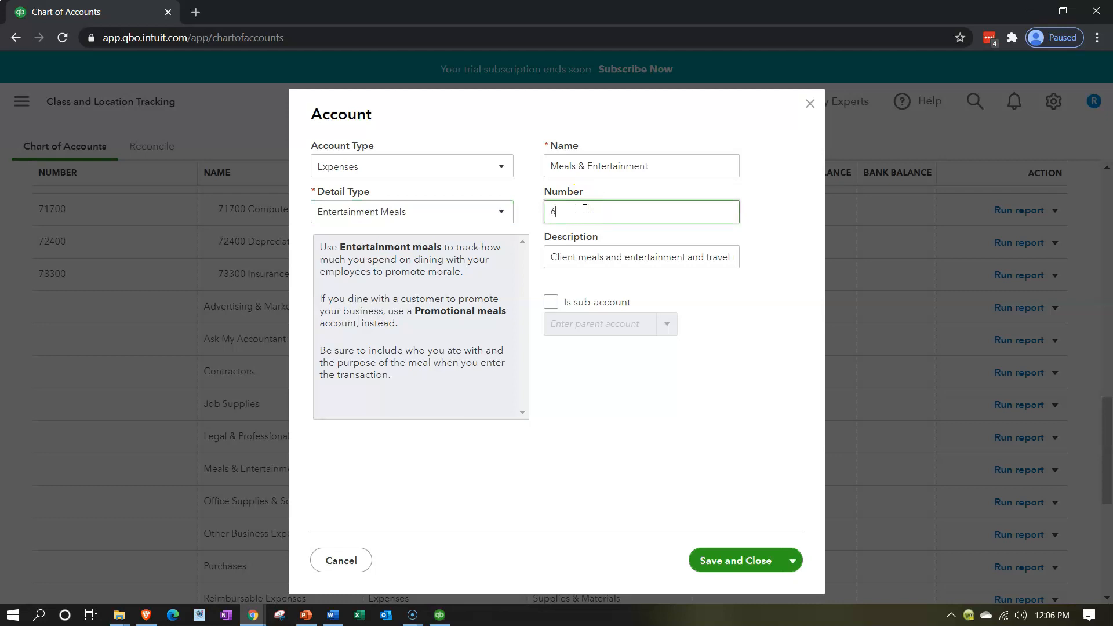
{"action": "type", "text": "64300"}
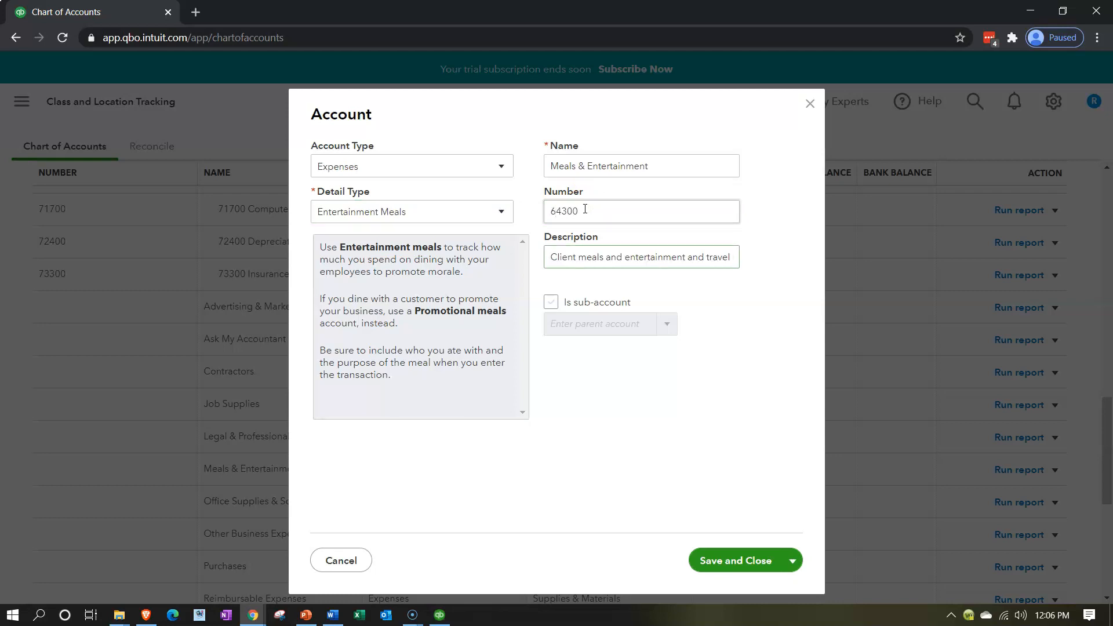
Step: Make Meals & Entertainment a sub-account of 60000 Selling Expenses and save it
{"action": "left_click", "coordinate": [559, 301]}
{"action": "left_click", "coordinate": [580, 324]}
{"action": "type", "text": "60000"}
{"action": "left_click", "coordinate": [632, 350]}
{"action": "left_click", "coordinate": [721, 558]}
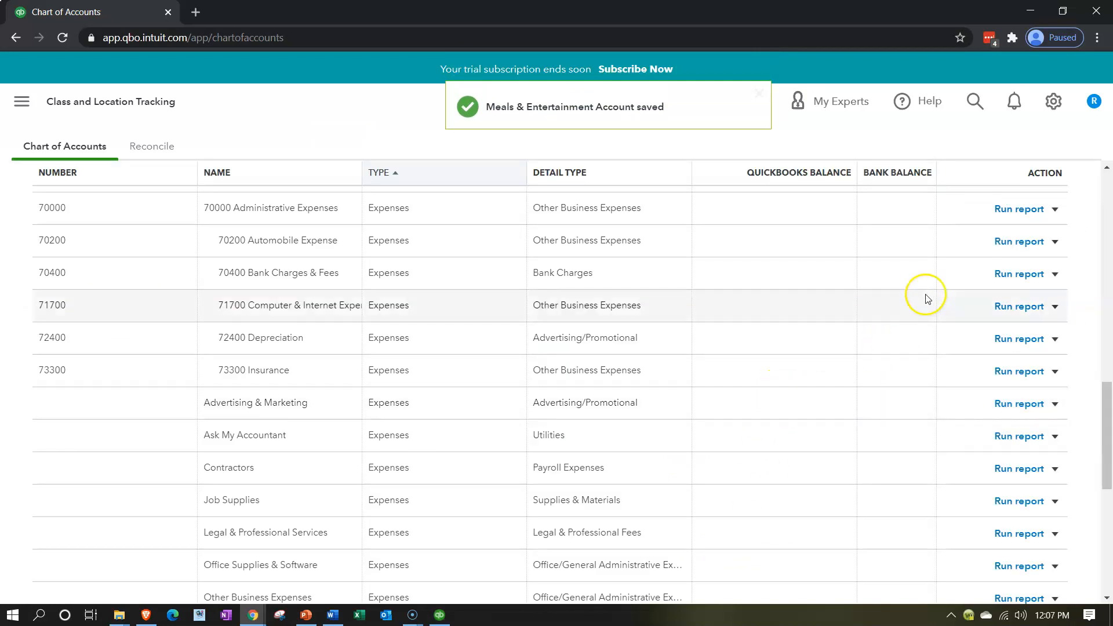
Step: Start a new account with account type Expenses and detail type Other Business Expenses
{"action": "scroll", "coordinate": [924, 296], "scroll_direction": "up", "scroll_amount": 15}
{"action": "left_click", "coordinate": [1035, 194]}
{"action": "left_click", "coordinate": [443, 167]}
{"action": "scroll", "coordinate": [425, 251], "scroll_direction": "up", "scroll_amount": 1}
{"action": "scroll", "coordinate": [424, 251], "scroll_direction": "down", "scroll_amount": 1}
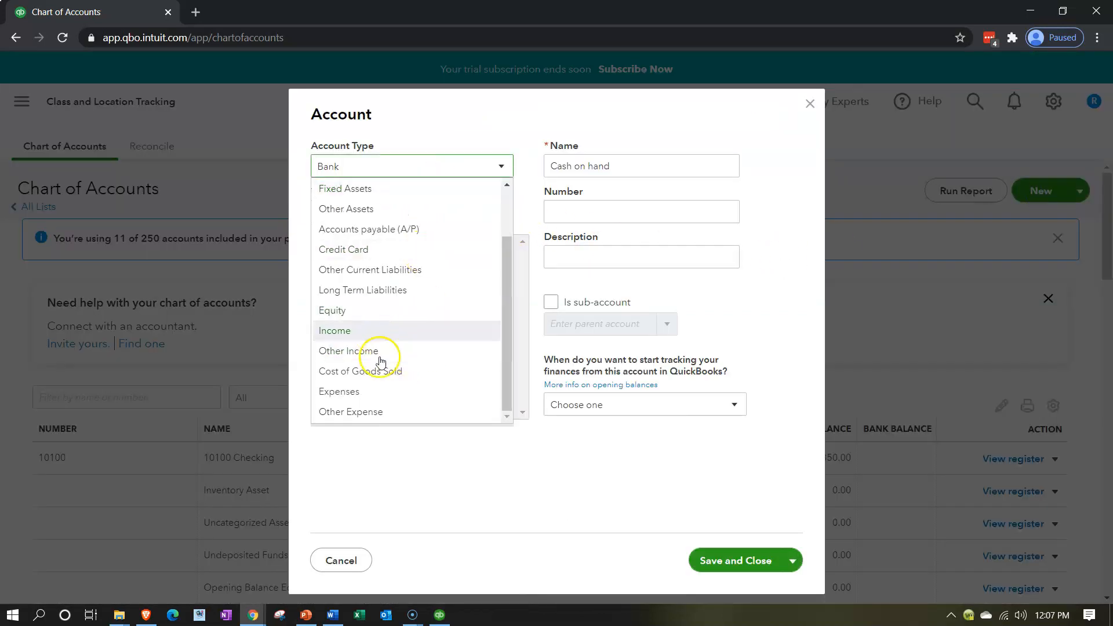
{"action": "left_click", "coordinate": [374, 392]}
{"action": "left_click", "coordinate": [478, 213]}
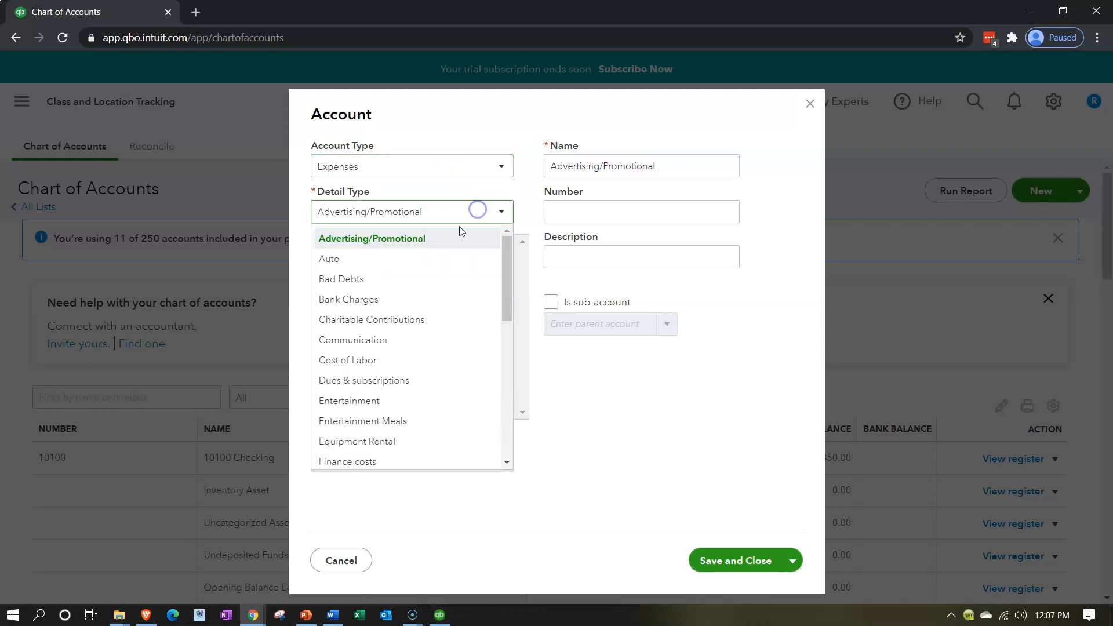
{"action": "scroll", "coordinate": [406, 328], "scroll_direction": "down", "scroll_amount": 3}
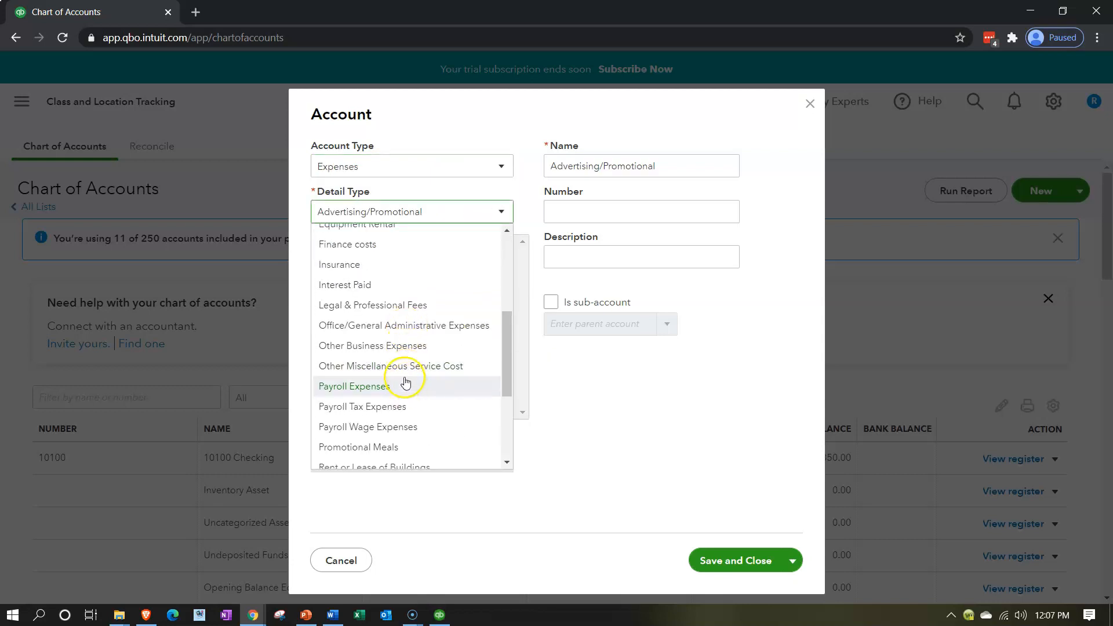
{"action": "left_click", "coordinate": [395, 346]}
Step: Name the new account Meals and Entertainment and give it the number 74300
{"action": "left_click_drag", "start_coordinate": [663, 169], "coordinate": [472, 165]}
{"action": "type", "text": "Meals and Entertainment"}
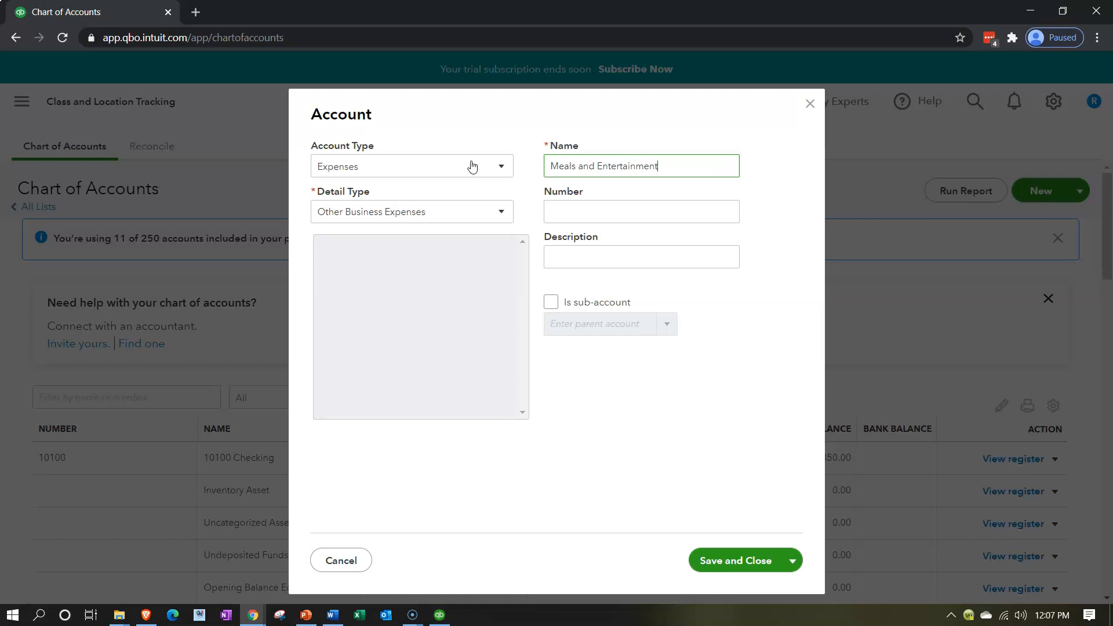
{"action": "key", "text": "Tab"}
{"action": "left_click", "coordinate": [586, 216]}
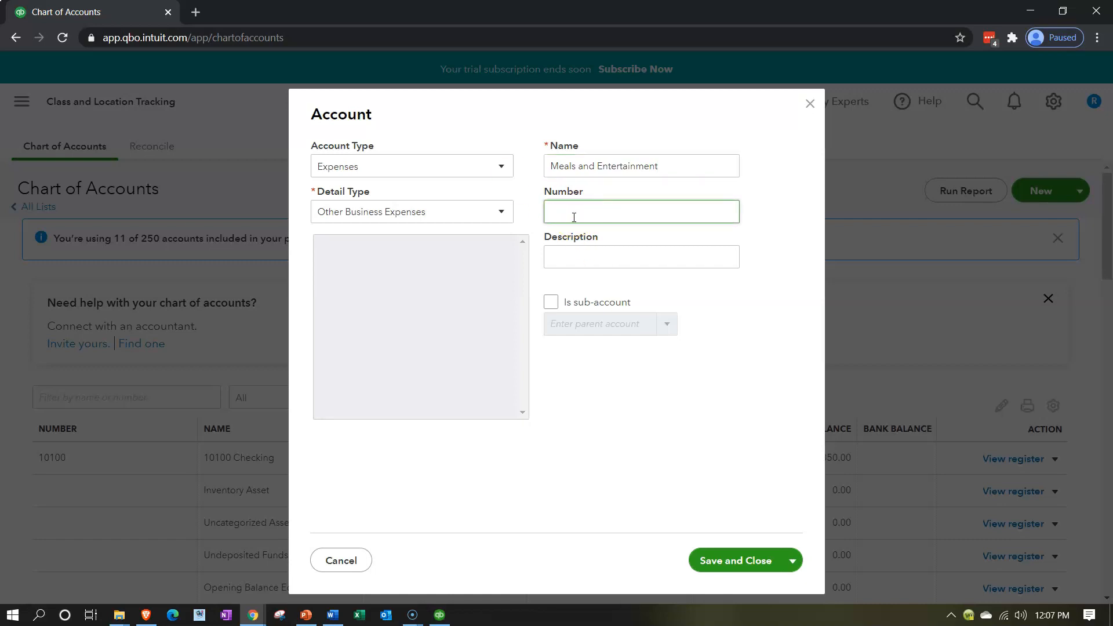
{"action": "type", "text": "74300"}
{"action": "key", "text": "Tab"}
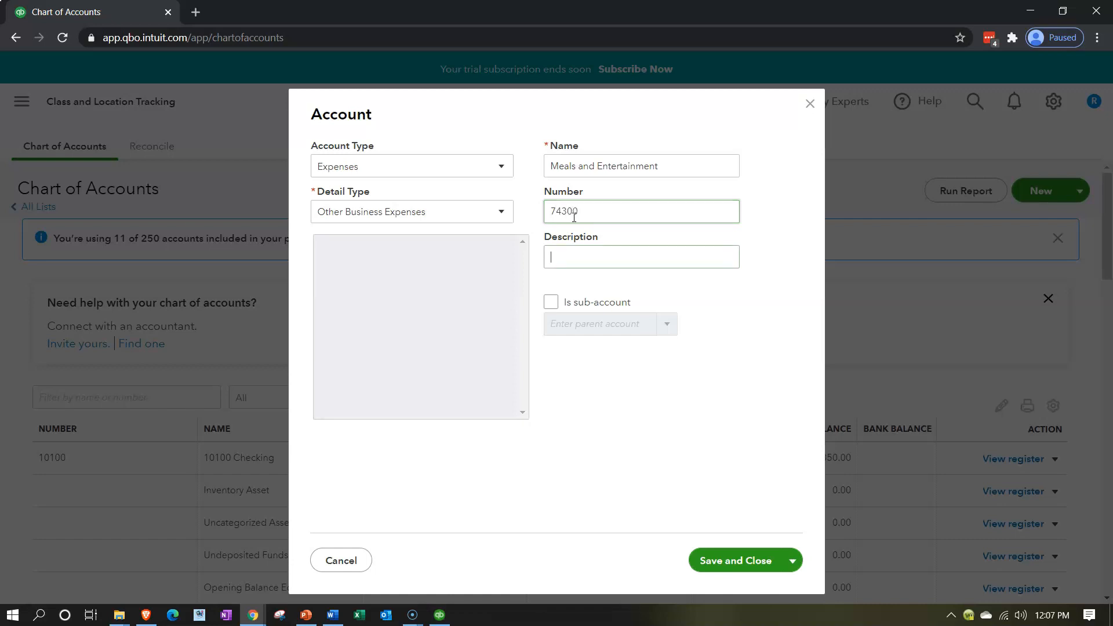
Step: Make Meals and Entertainment a sub-account of 70000 Administrative Expenses and save it
{"action": "left_click", "coordinate": [549, 305]}
{"action": "left_click", "coordinate": [564, 318]}
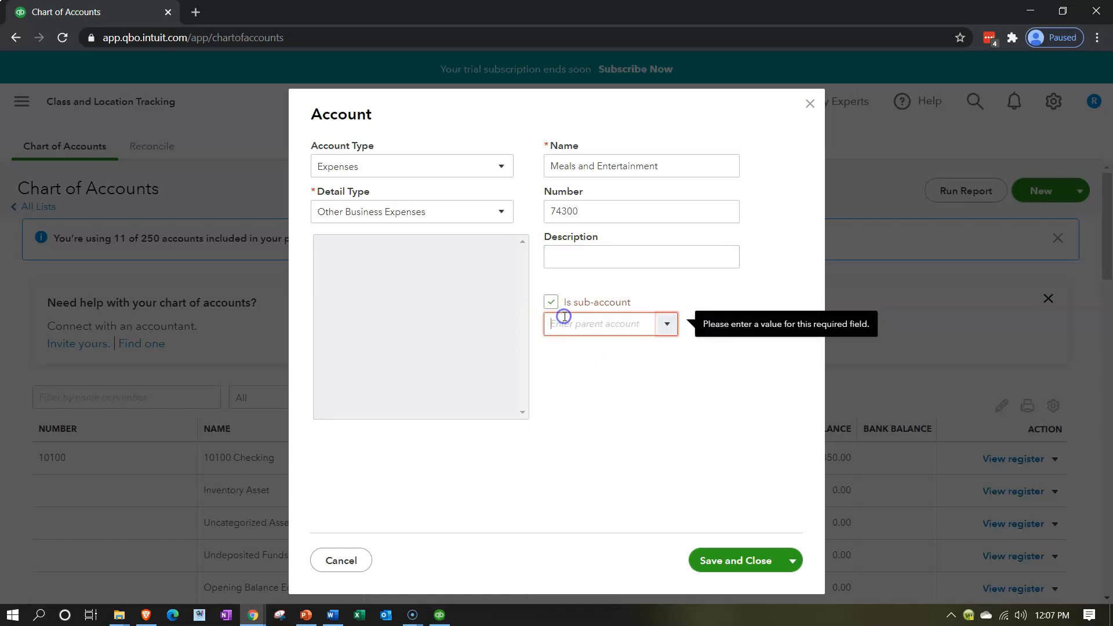
{"action": "type", "text": "70000 Administrative E"}
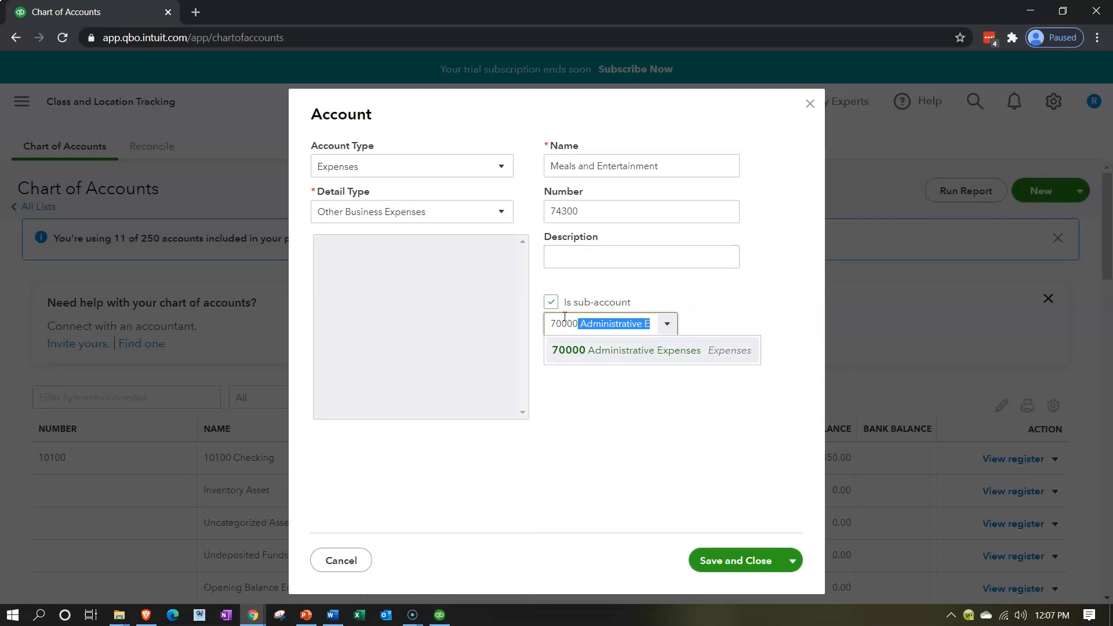
{"action": "key", "text": "Return"}
{"action": "left_click", "coordinate": [730, 561]}
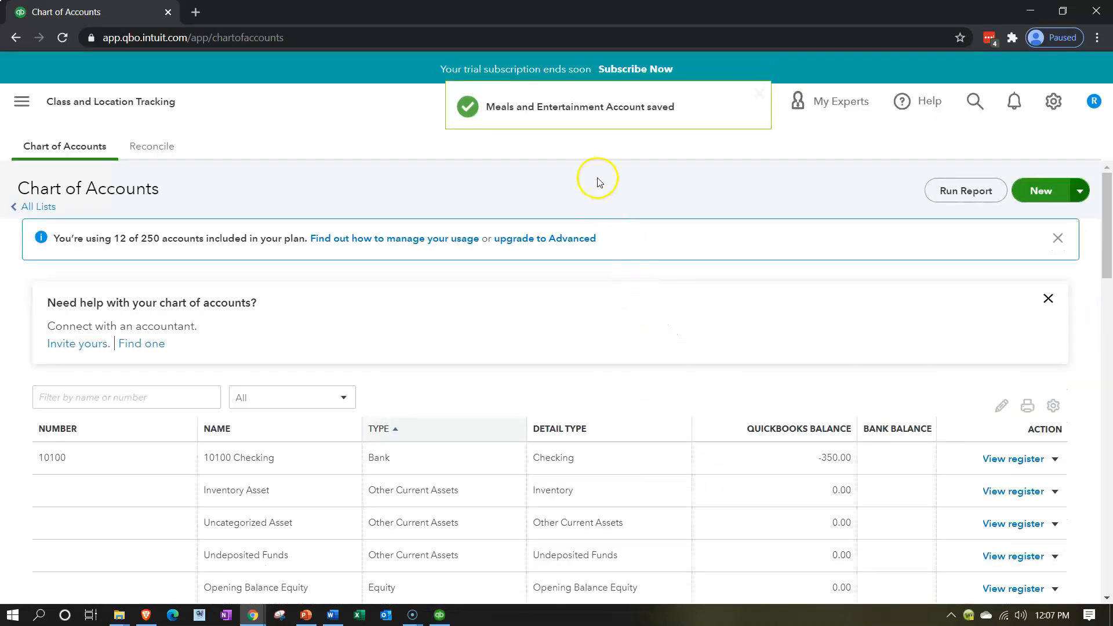
Step: Create another new account of type Expenses with the Other Business Expenses detail type
{"action": "scroll", "coordinate": [521, 360], "scroll_direction": "down", "scroll_amount": 15}
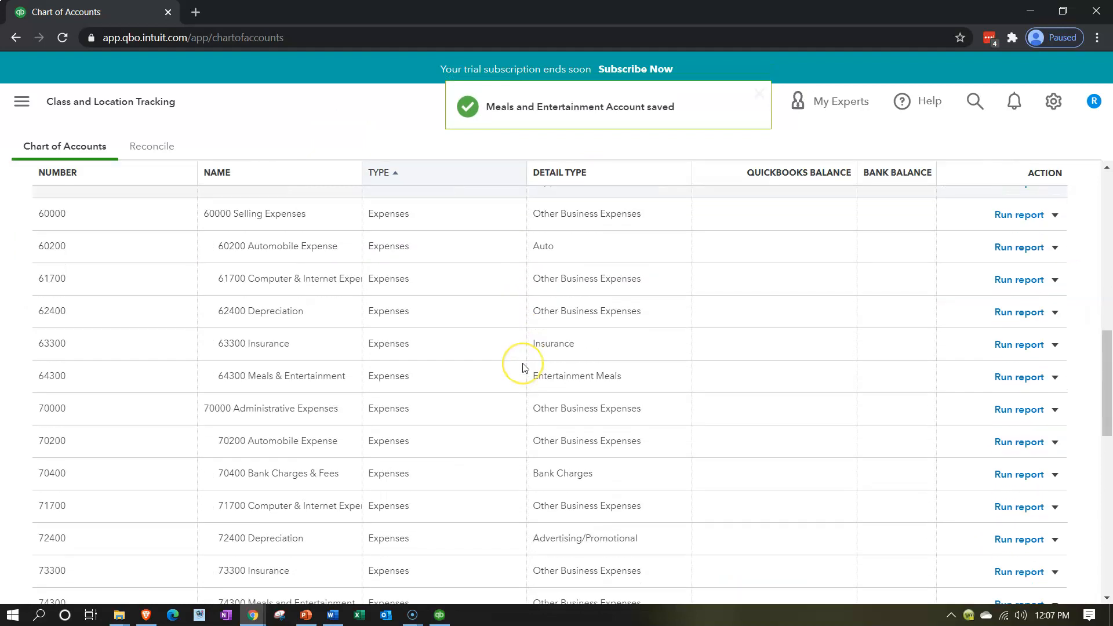
{"action": "scroll", "coordinate": [524, 368], "scroll_direction": "down", "scroll_amount": 5}
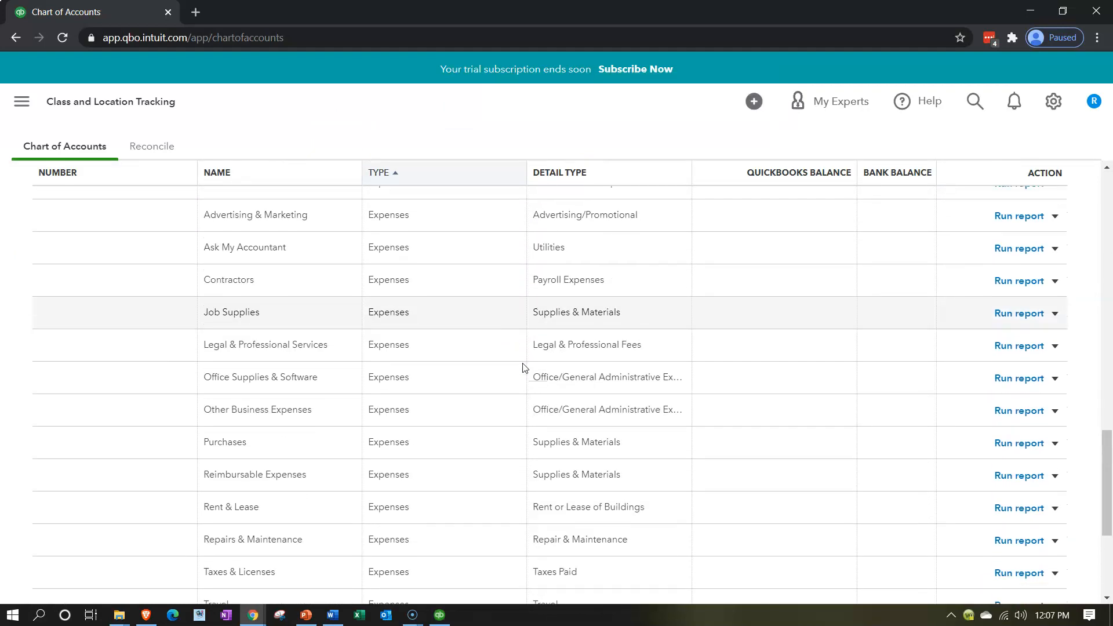
{"action": "scroll", "coordinate": [523, 368], "scroll_direction": "down", "scroll_amount": 5}
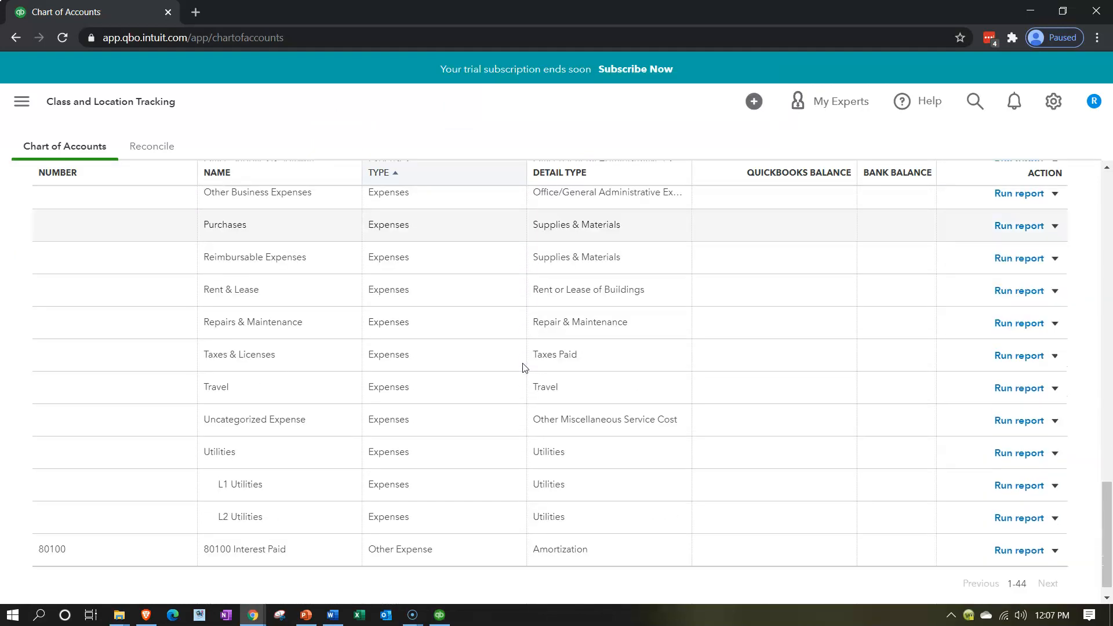
{"action": "scroll", "coordinate": [776, 453], "scroll_direction": "up", "scroll_amount": 20}
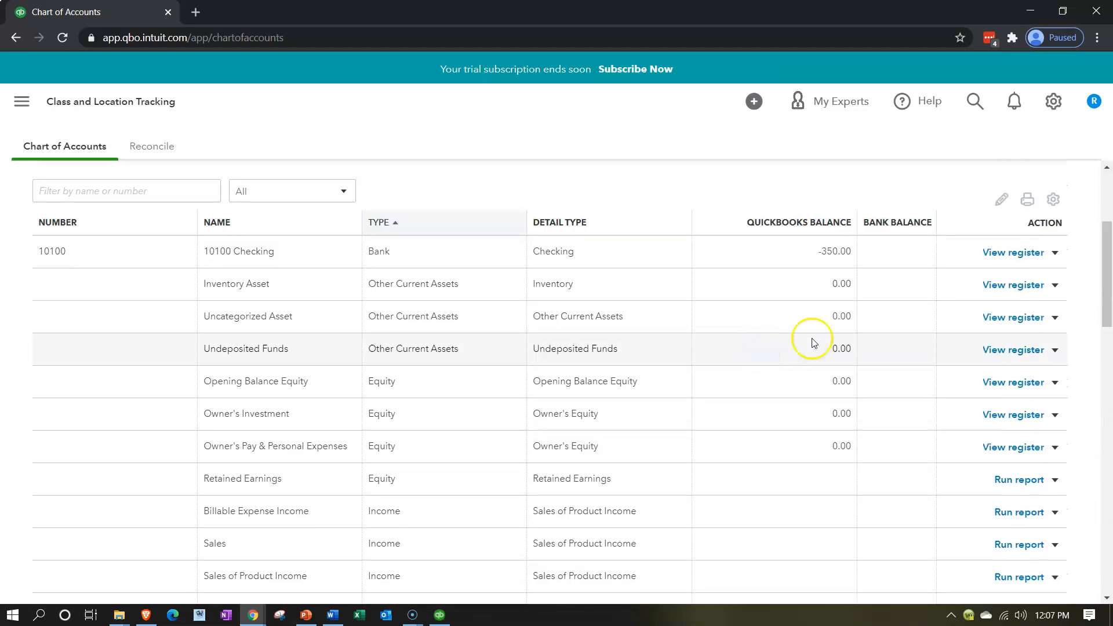
{"action": "left_click", "coordinate": [1025, 191]}
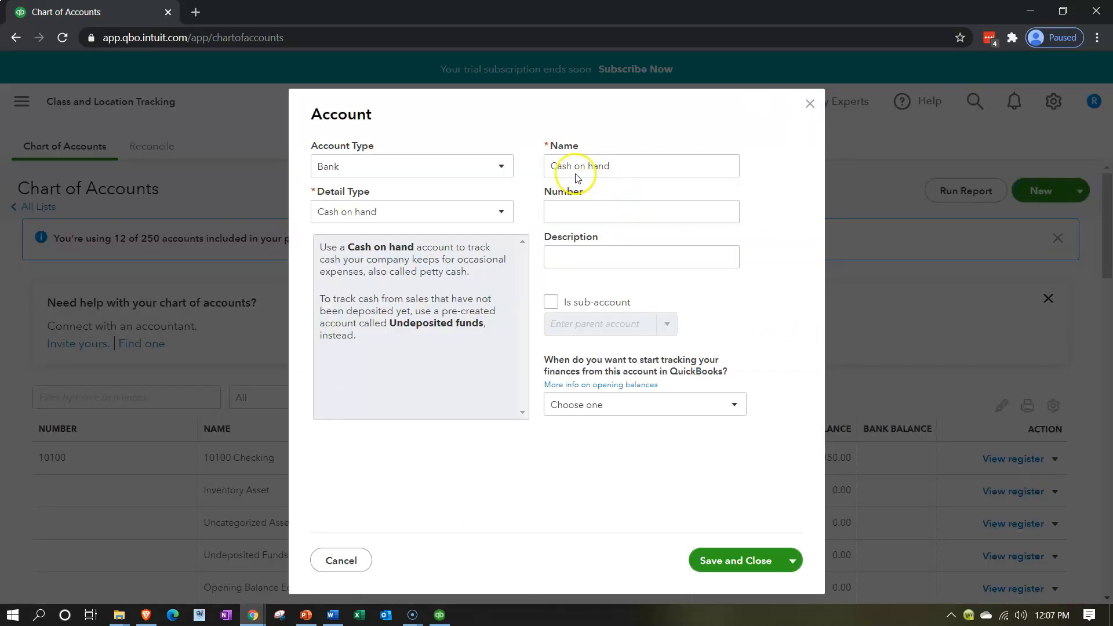
{"action": "left_click", "coordinate": [502, 165]}
{"action": "scroll", "coordinate": [413, 301], "scroll_direction": "down", "scroll_amount": 2}
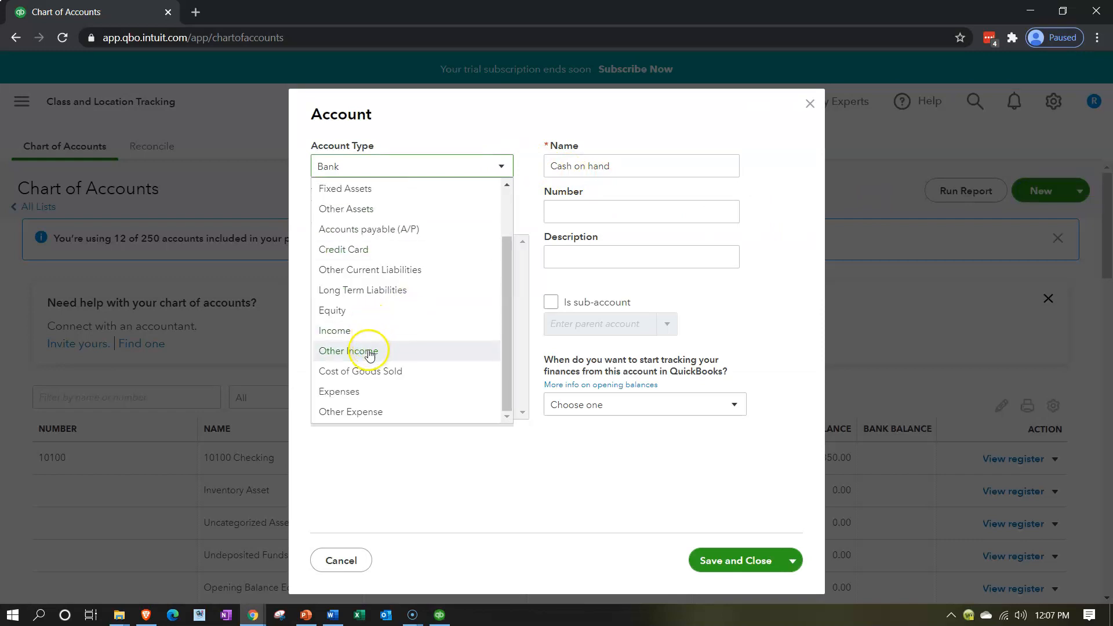
{"action": "left_click", "coordinate": [360, 390]}
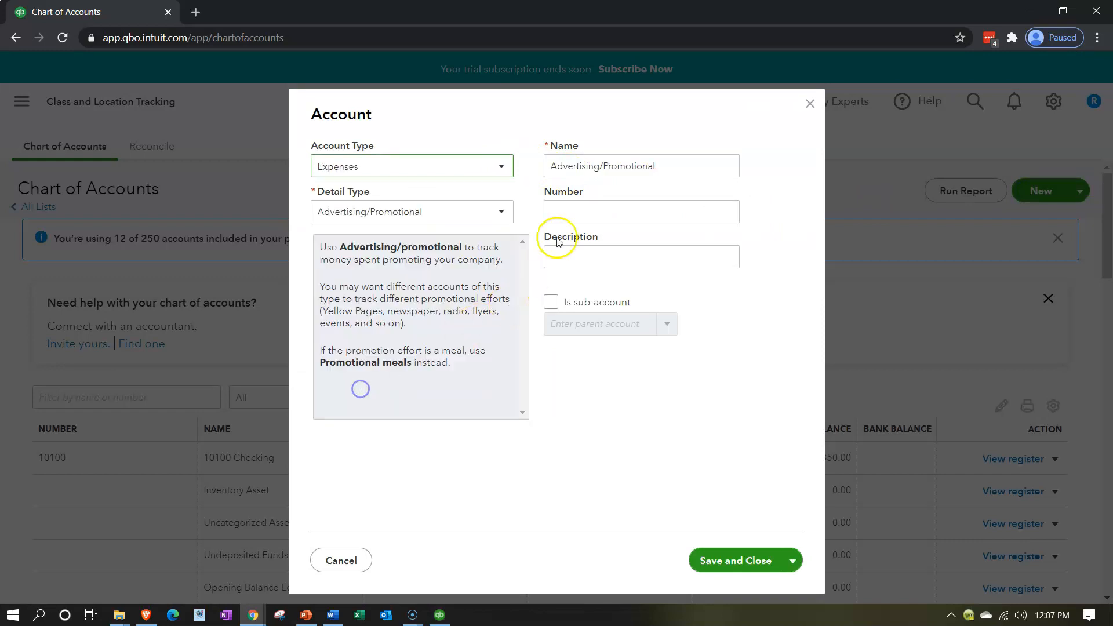
{"action": "left_click", "coordinate": [501, 212]}
{"action": "key", "text": "o"}
{"action": "key", "text": "Down"}
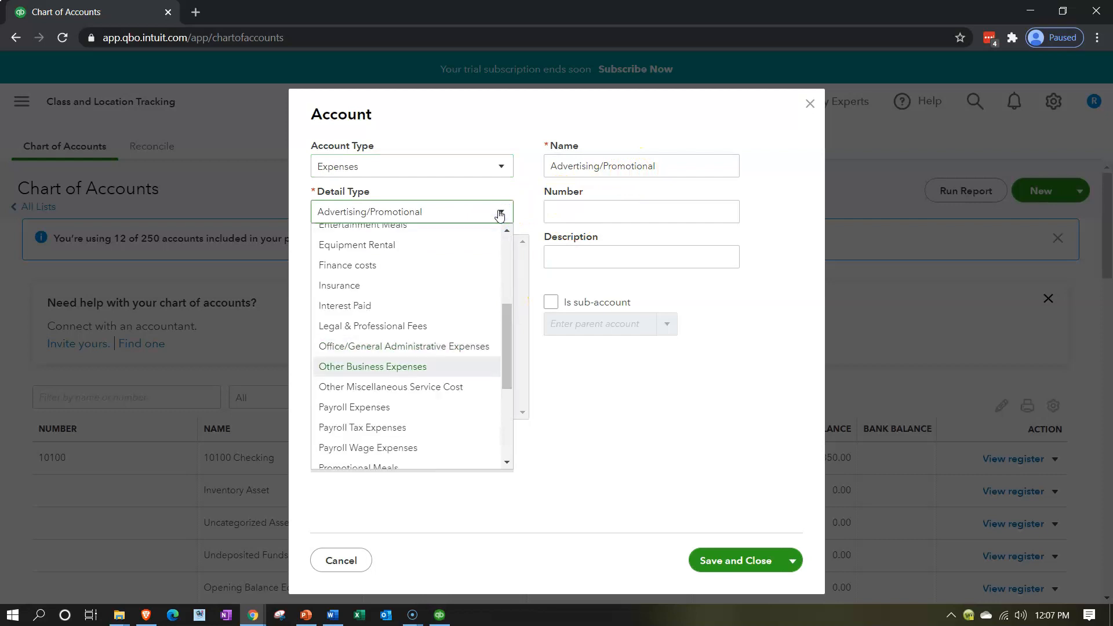
{"action": "left_click", "coordinate": [405, 365]}
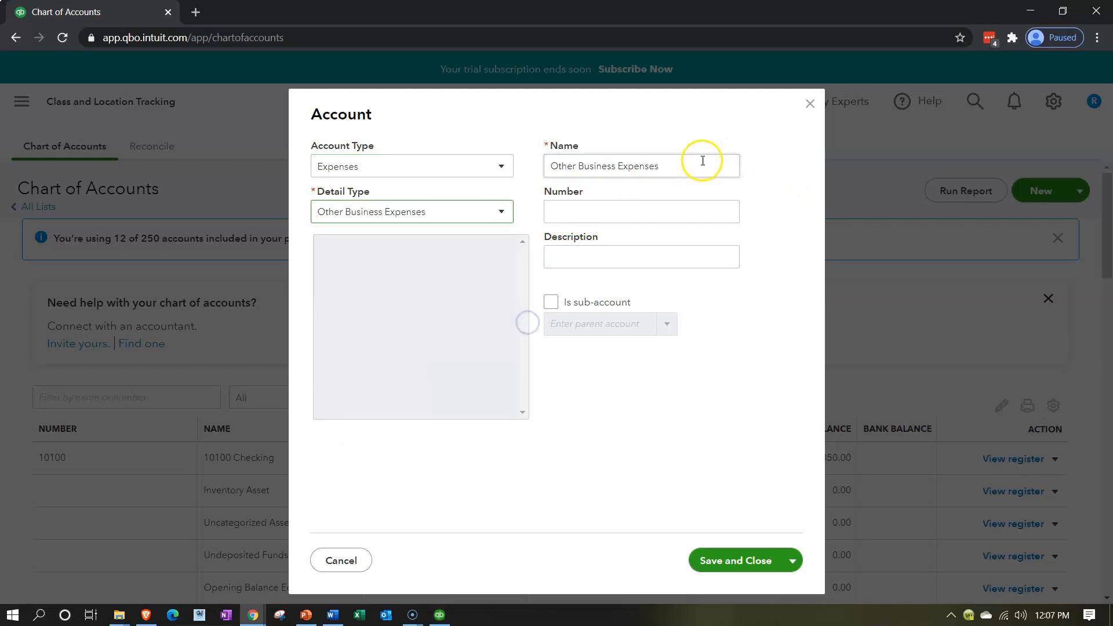
Step: Name the new account Payroll and give it the number 66000
{"action": "left_click_drag", "start_coordinate": [701, 164], "coordinate": [242, 196]}
{"action": "type", "text": "Payro"}
{"action": "key", "text": "Tab"}
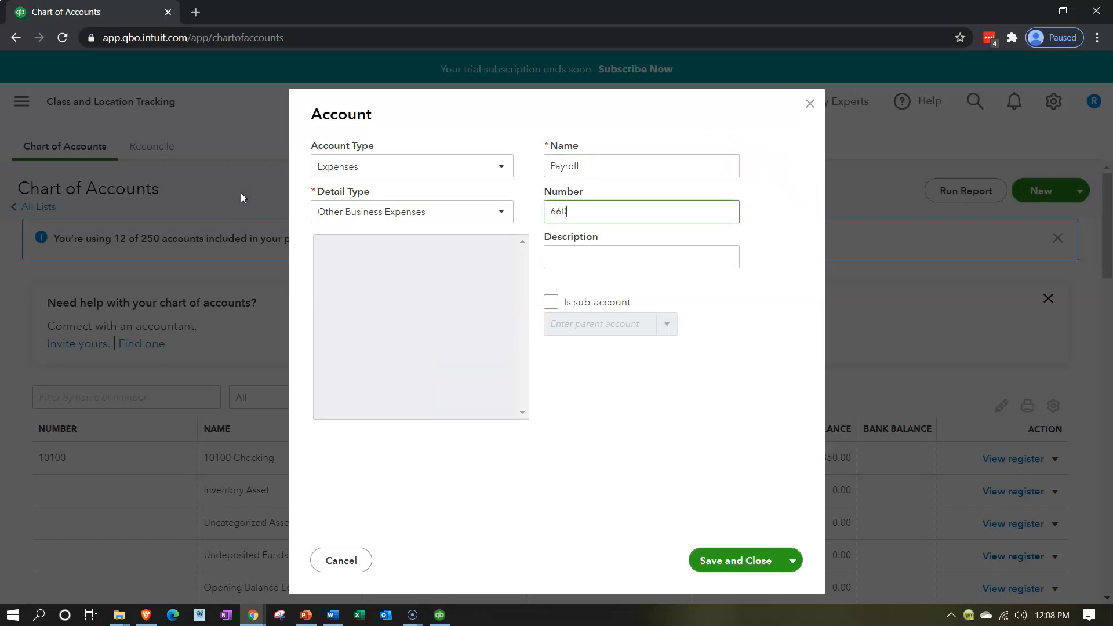
{"action": "key", "text": "Tab"}
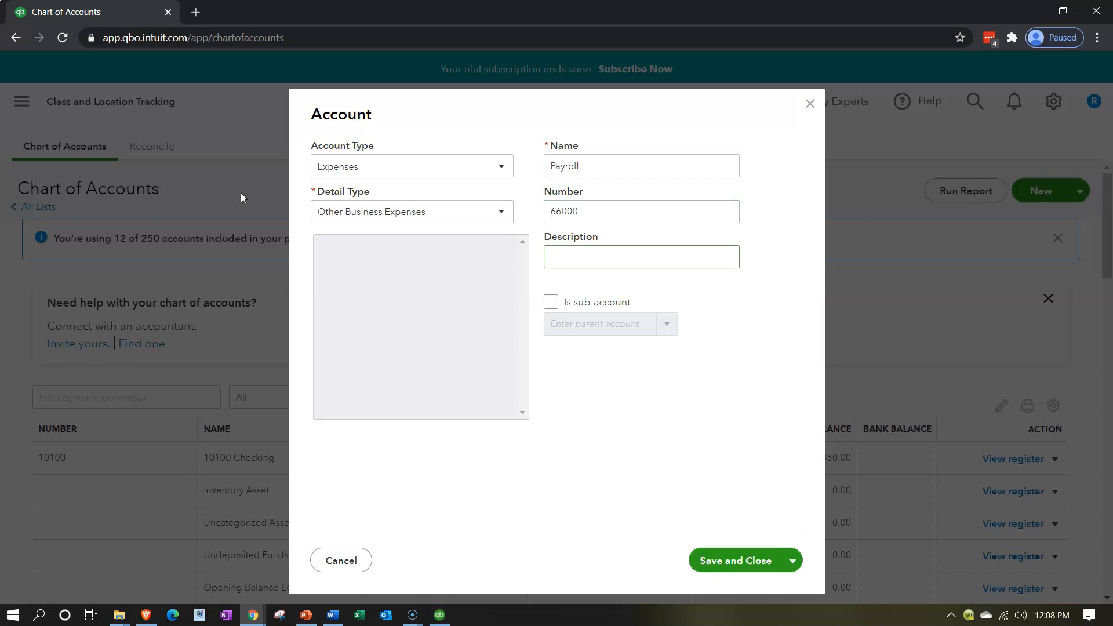
Step: Make the 66000 Payroll account a sub-account of 60000 Selling Expenses and save it
{"action": "left_click", "coordinate": [550, 302]}
{"action": "left_click", "coordinate": [561, 322]}
{"action": "type", "text": "60"}
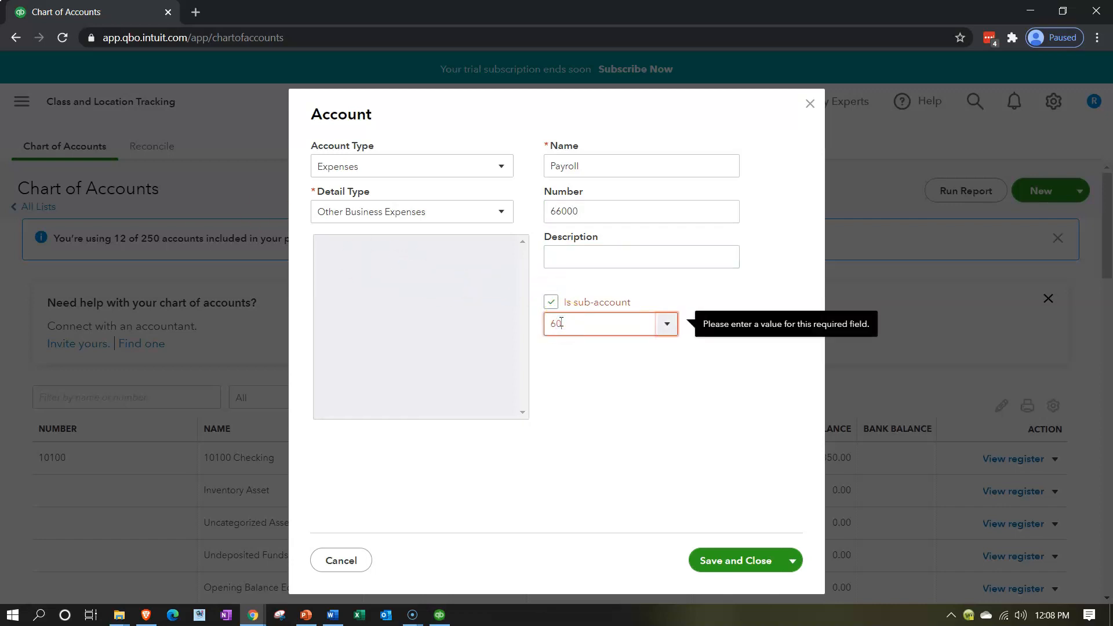
{"action": "type", "text": "000 Selling Expenses"}
{"action": "left_click", "coordinate": [560, 351]}
{"action": "left_click", "coordinate": [728, 561]}
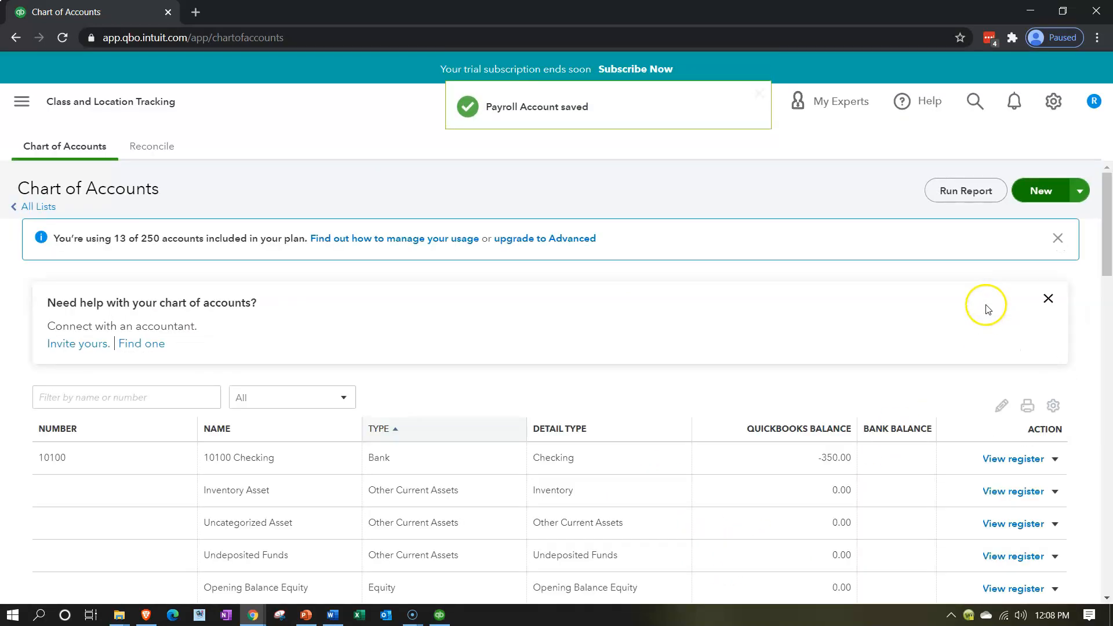
Step: Begin a second payroll account with account type Expenses and detail type Other Business Expenses
{"action": "left_click", "coordinate": [1040, 190]}
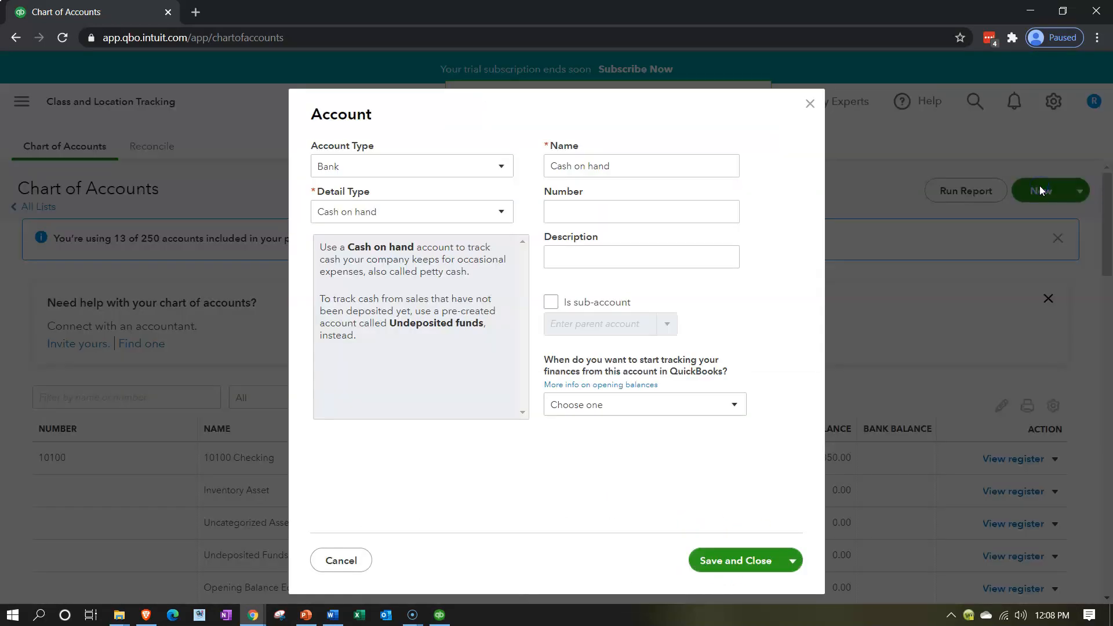
{"action": "left_click", "coordinate": [484, 169]}
{"action": "scroll", "coordinate": [441, 302], "scroll_direction": "down", "scroll_amount": 2}
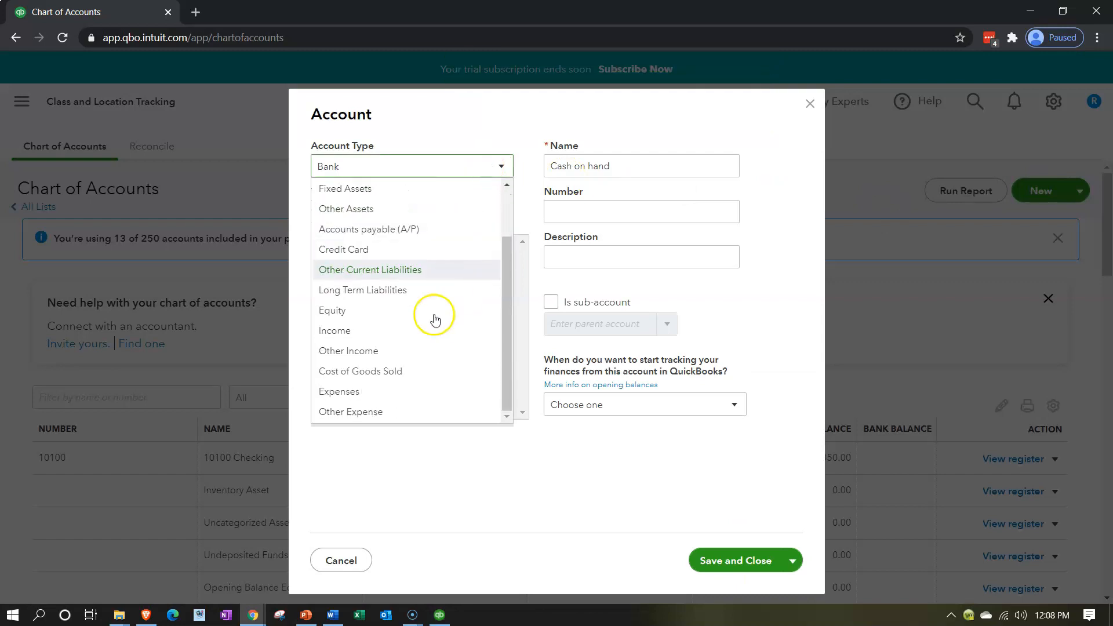
{"action": "left_click", "coordinate": [376, 394]}
{"action": "left_click", "coordinate": [422, 213]}
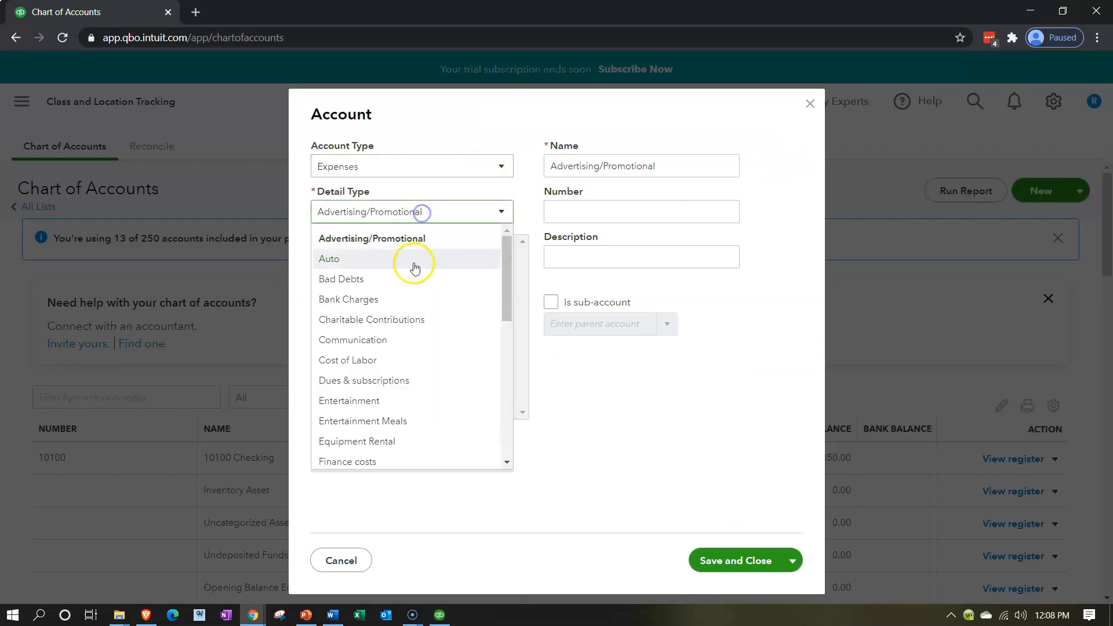
{"action": "scroll", "coordinate": [409, 301], "scroll_direction": "down", "scroll_amount": 3}
{"action": "scroll", "coordinate": [404, 350], "scroll_direction": "down", "scroll_amount": 3}
{"action": "scroll", "coordinate": [405, 351], "scroll_direction": "up", "scroll_amount": 2}
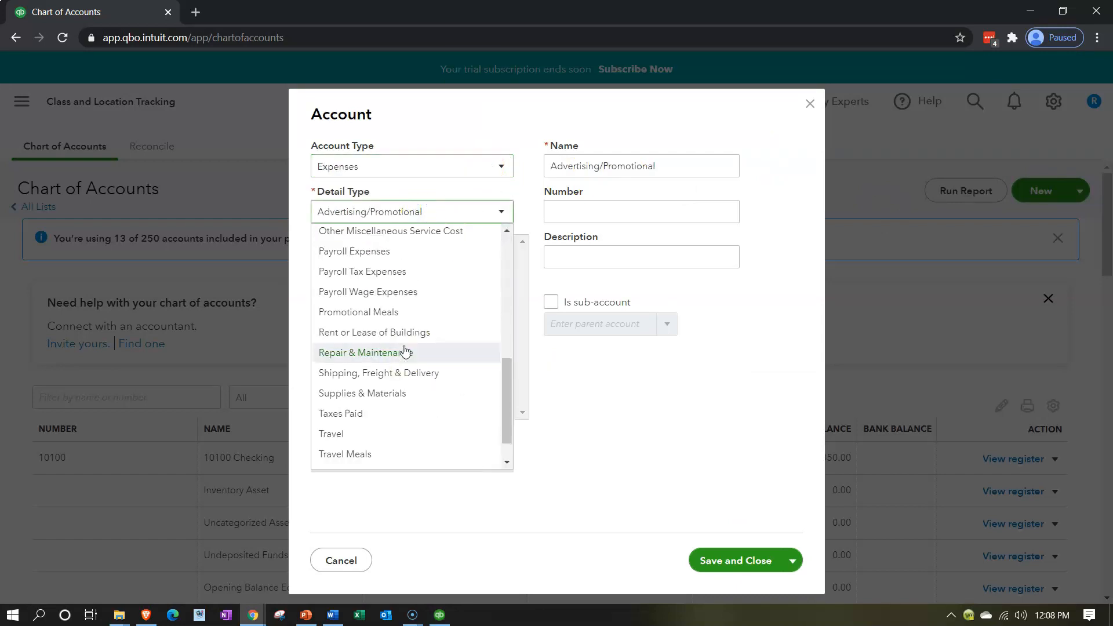
{"action": "scroll", "coordinate": [405, 350], "scroll_direction": "up", "scroll_amount": 2}
{"action": "left_click", "coordinate": [398, 345]}
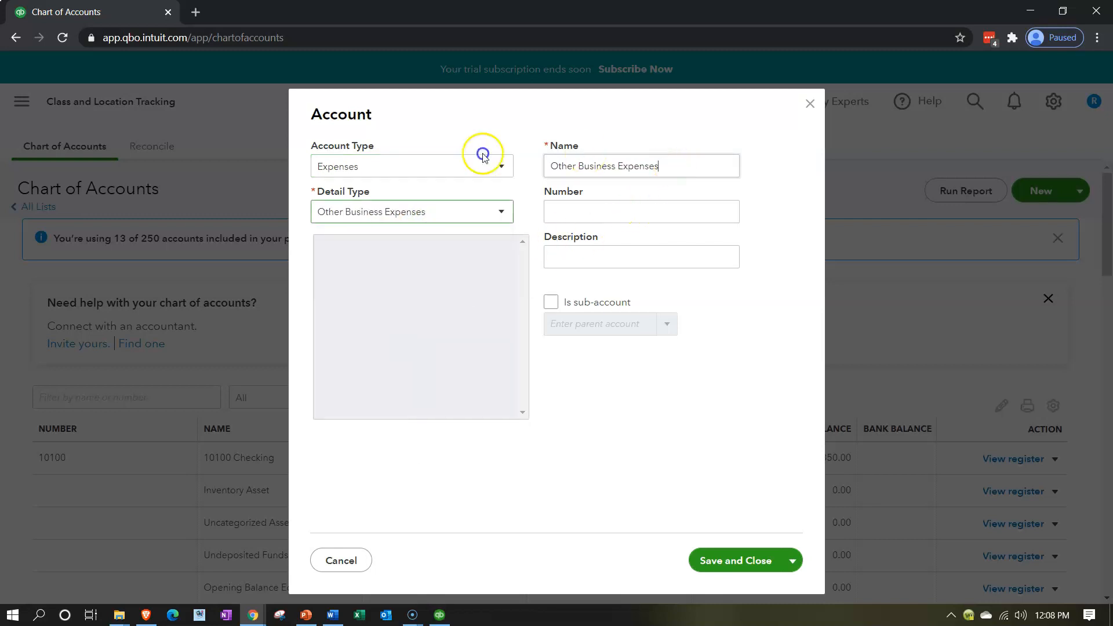
Step: Name the account Payroll with the number 76000 and mark it as a sub-account
{"action": "type", "text": "Payroll"}
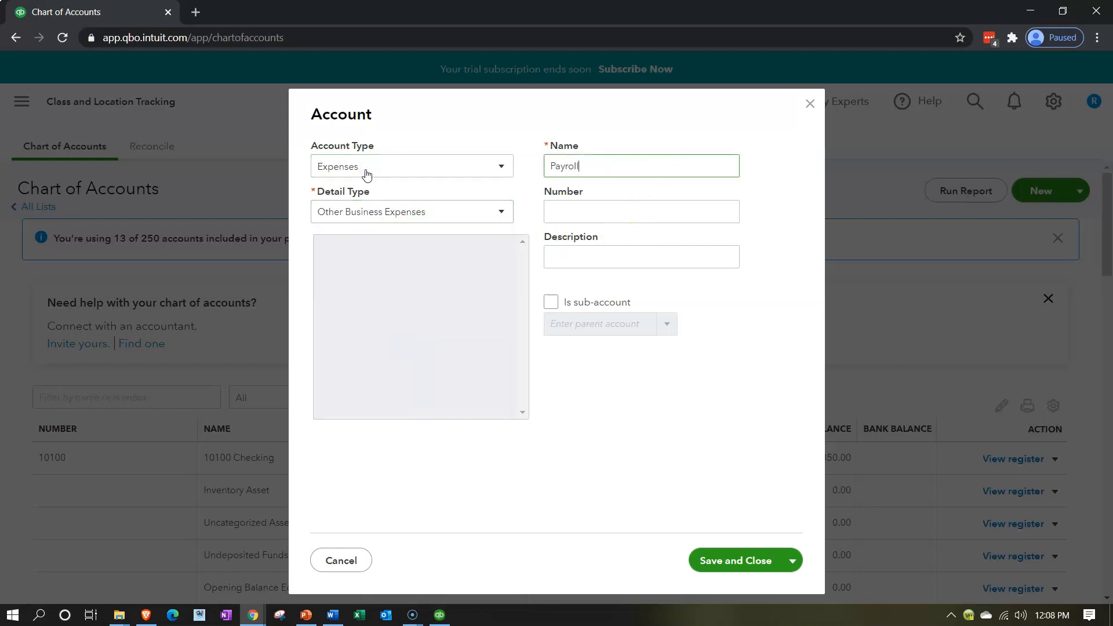
{"action": "key", "text": "Tab"}
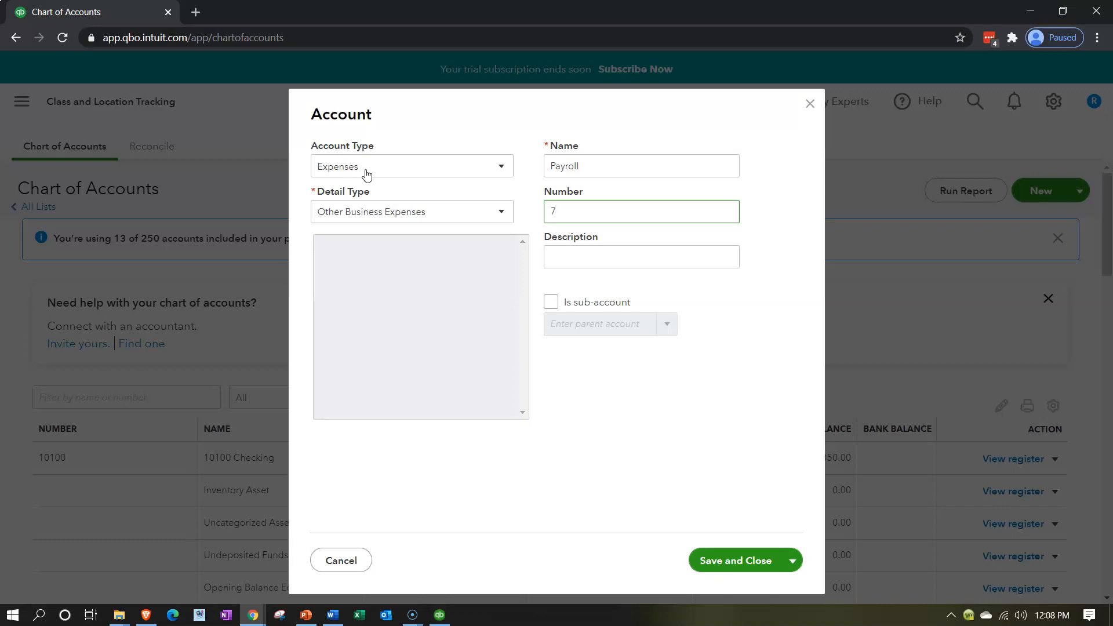
{"action": "type", "text": "77000"}
{"action": "key", "text": "Tab"}
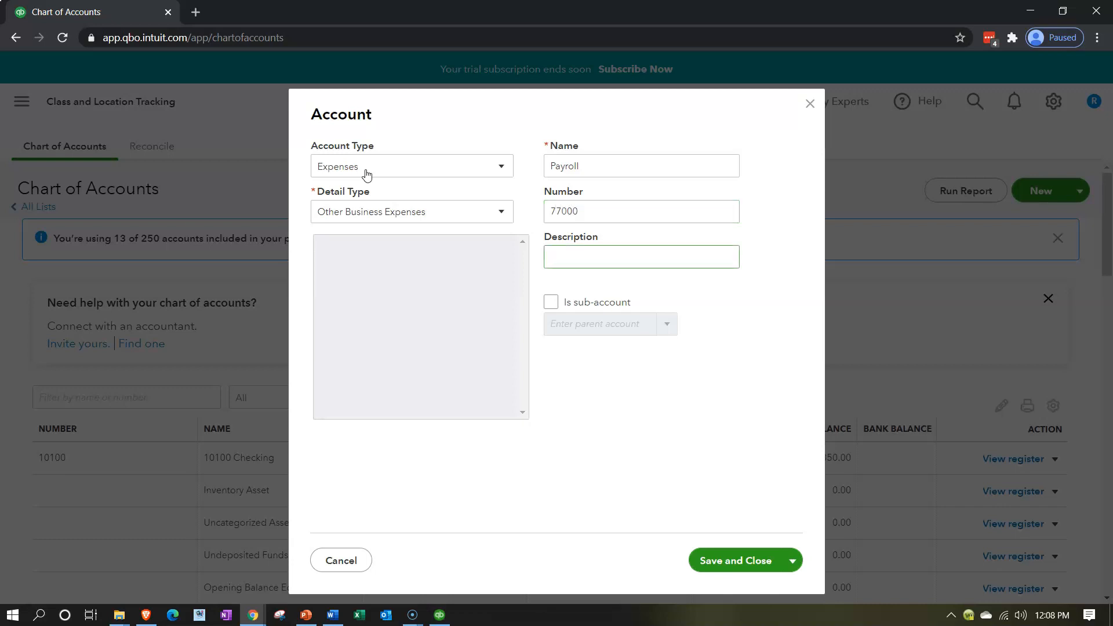
{"action": "left_click", "coordinate": [552, 301]}
{"action": "double_click", "coordinate": [560, 212]}
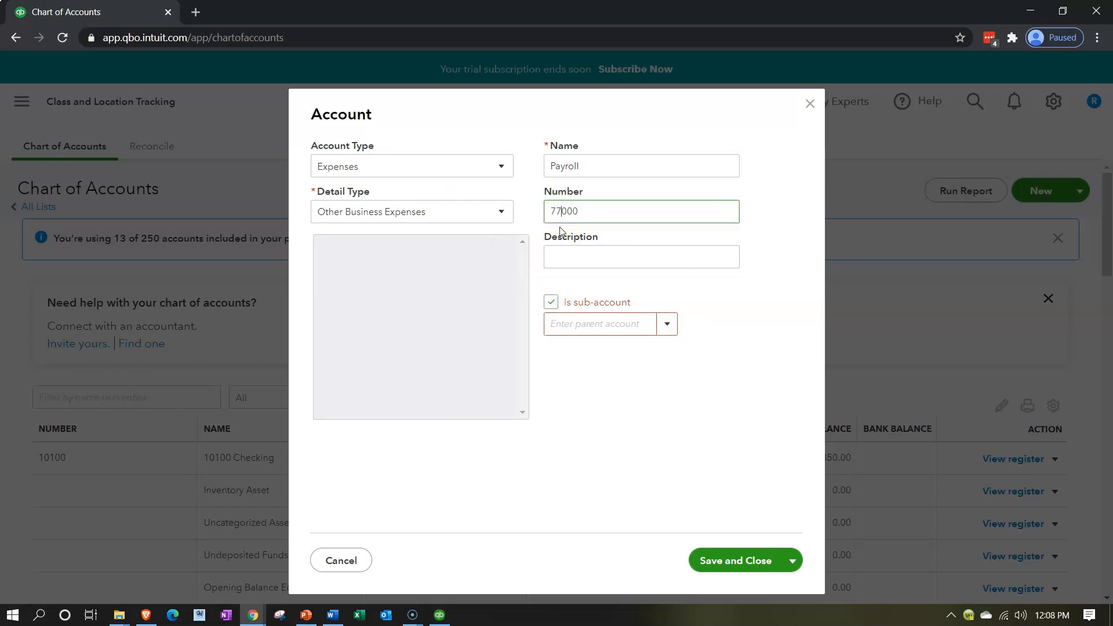
{"action": "key", "text": "Tab"}
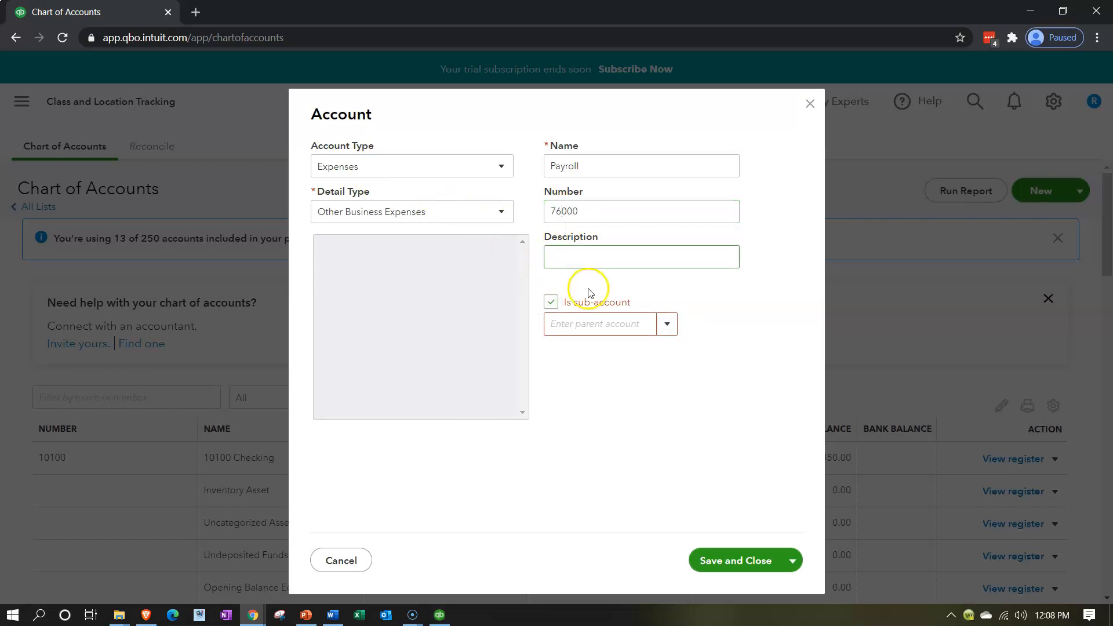
Step: Set 70000 Administrative Expenses as the parent of the 76000 Payroll account and save it
{"action": "left_click", "coordinate": [591, 320]}
{"action": "type", "text": "7"}
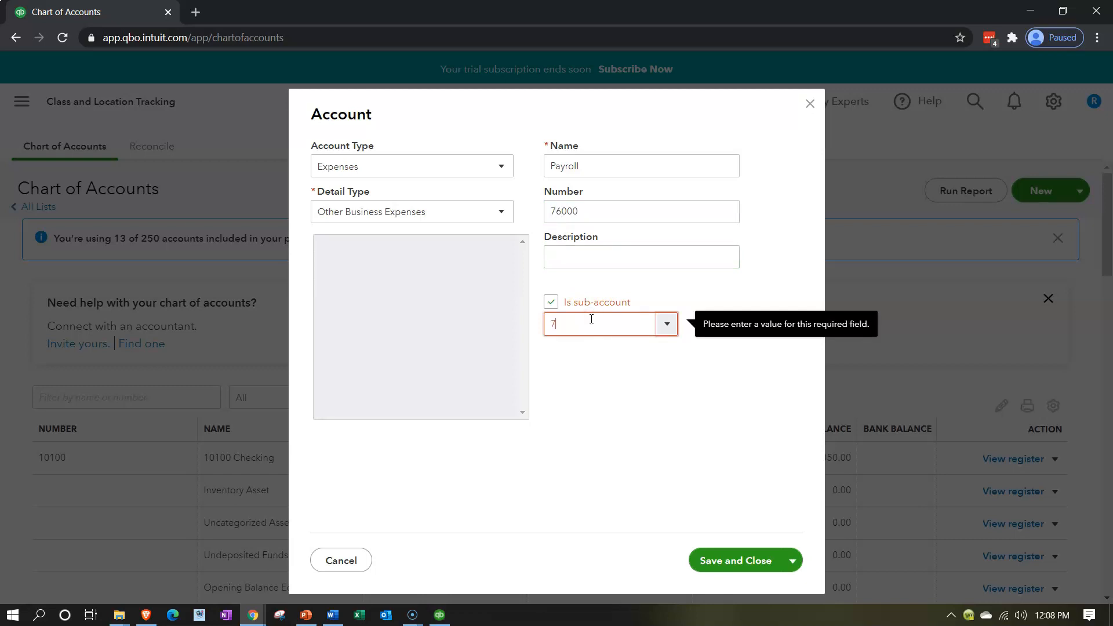
{"action": "type", "text": "000"}
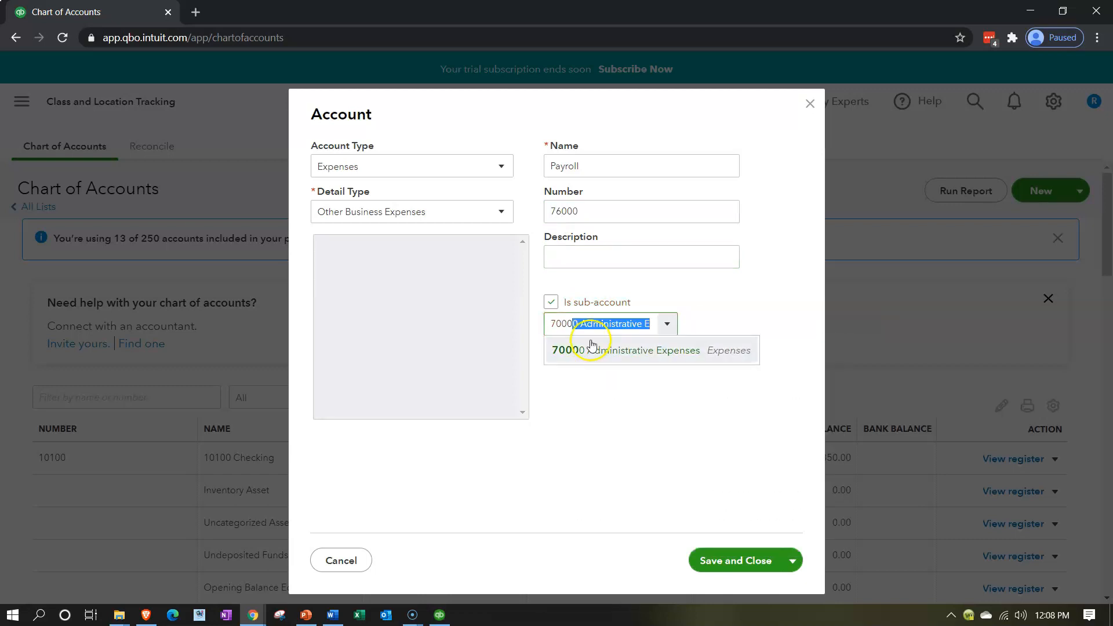
{"action": "left_click", "coordinate": [592, 346]}
{"action": "left_click", "coordinate": [722, 555]}
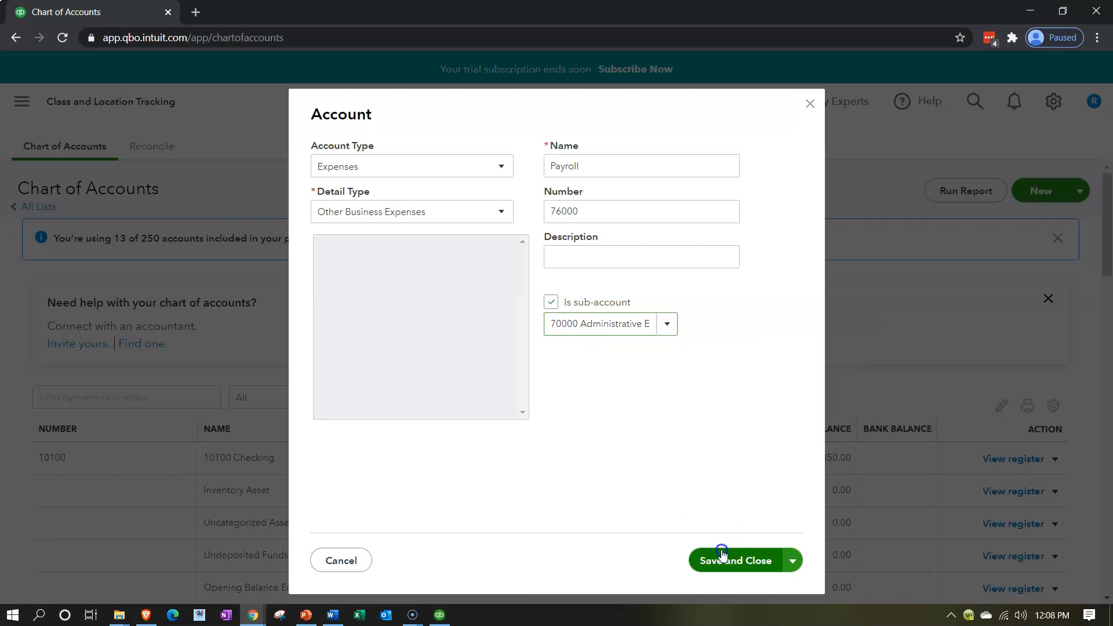
Step: Open the existing Rent & Lease expense account for editing and assign it the number 67100
{"action": "scroll", "coordinate": [736, 244], "scroll_direction": "down", "scroll_amount": 7}
{"action": "scroll", "coordinate": [474, 425], "scroll_direction": "down", "scroll_amount": 15}
{"action": "scroll", "coordinate": [474, 429], "scroll_direction": "down", "scroll_amount": 2}
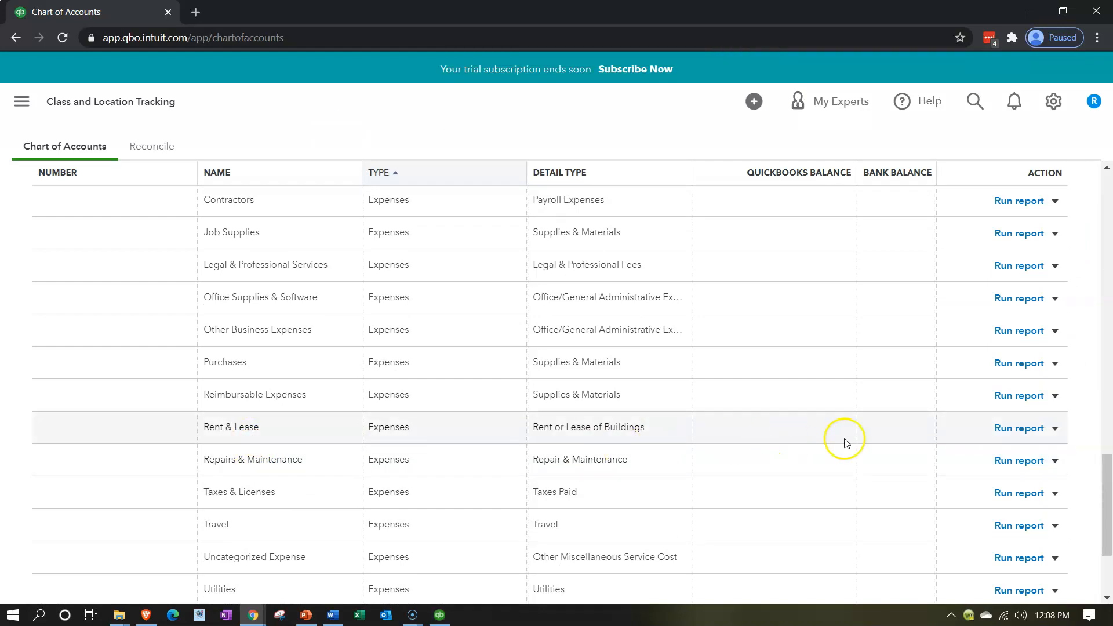
{"action": "left_click", "coordinate": [1055, 428]}
{"action": "left_click", "coordinate": [956, 444]}
{"action": "left_click", "coordinate": [608, 203]}
{"action": "left_click", "coordinate": [607, 204]}
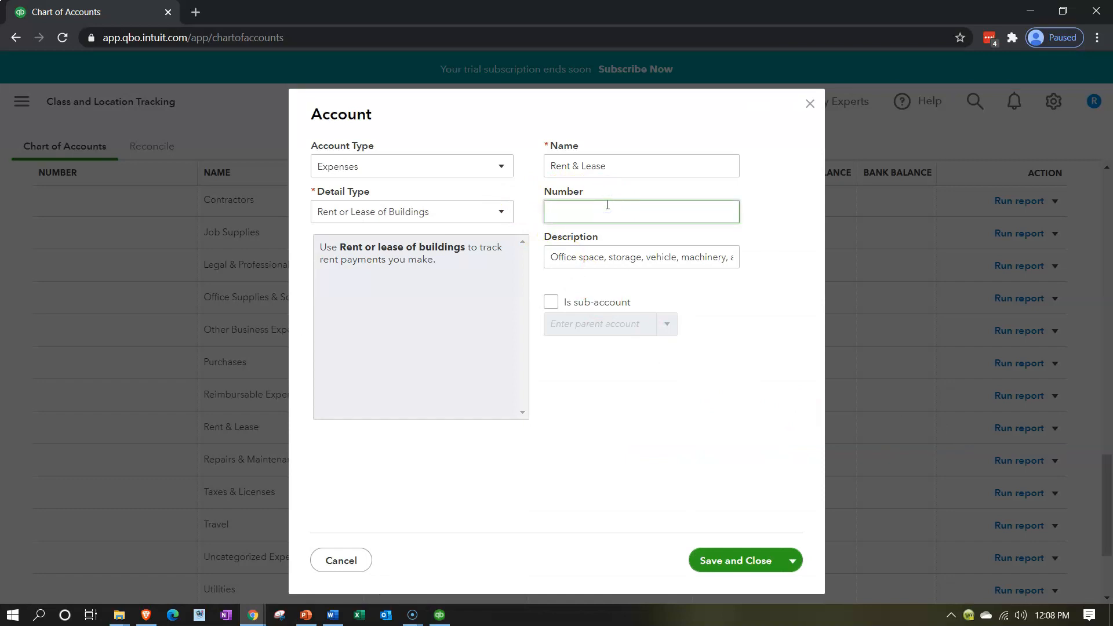
{"action": "key", "text": "Tab"}
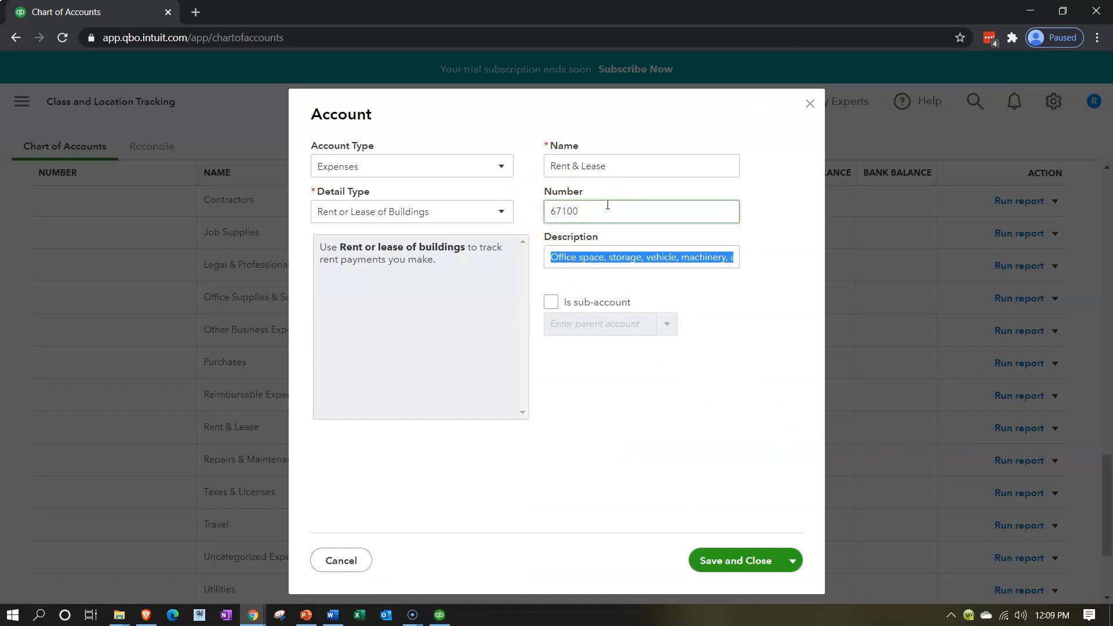
Step: Make the Rent & Lease account a sub-account of 60000 Selling Expenses and save it
{"action": "left_click", "coordinate": [551, 299]}
{"action": "left_click", "coordinate": [573, 324]}
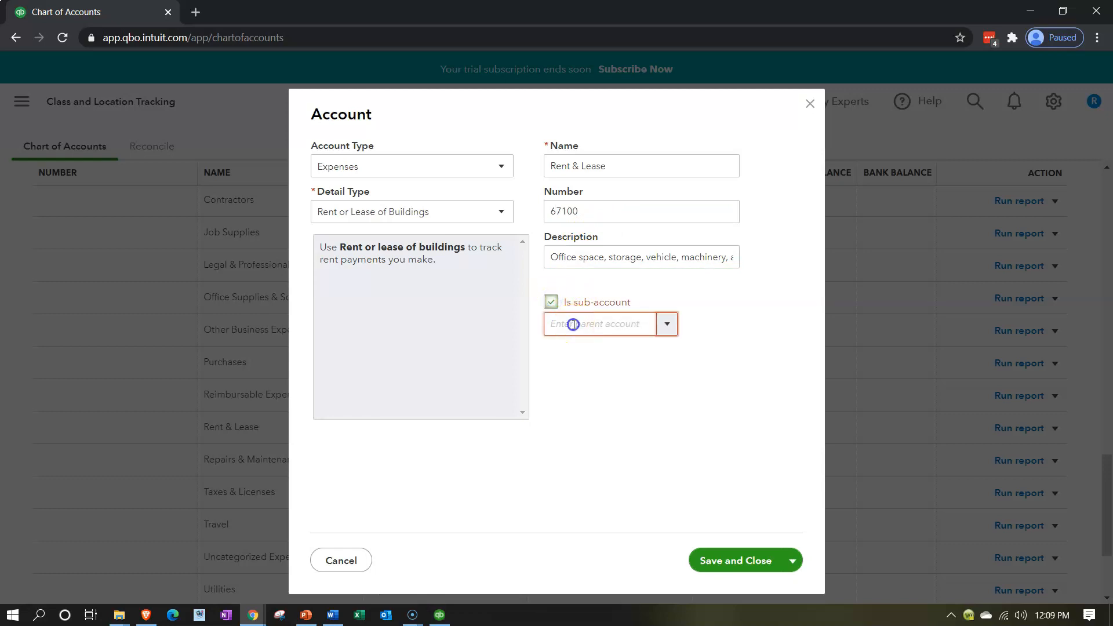
{"action": "type", "text": "6000"}
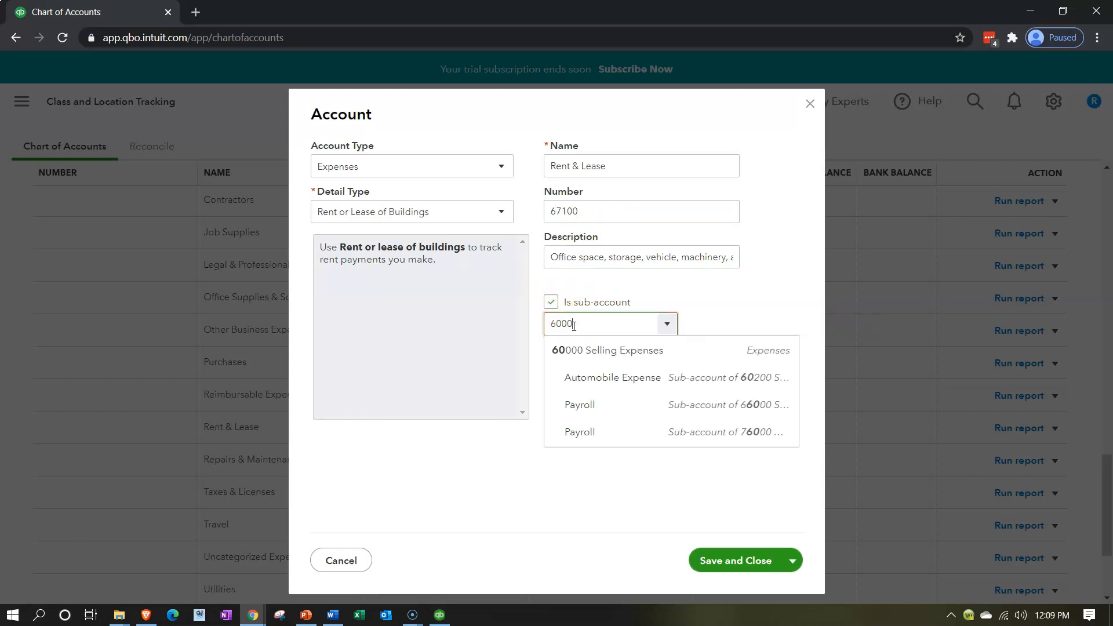
{"action": "key", "text": "Tab"}
{"action": "left_click", "coordinate": [729, 561]}
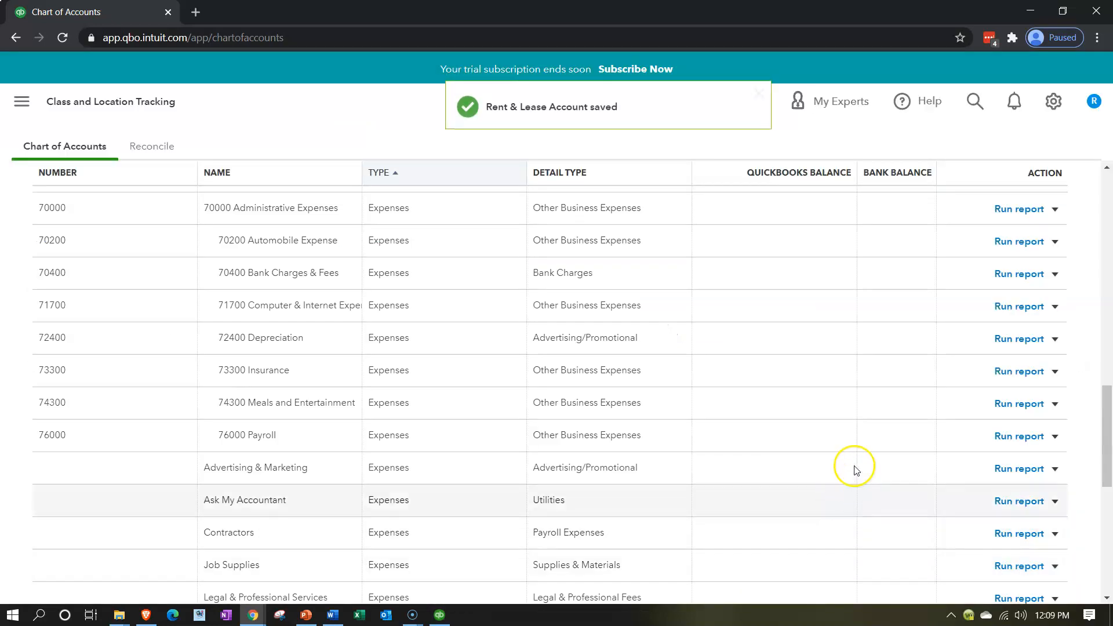
Step: Begin a new account with account type Expenses and detail type Other Business Expenses
{"action": "scroll", "coordinate": [869, 461], "scroll_direction": "up", "scroll_amount": 12}
{"action": "left_click", "coordinate": [1034, 194]}
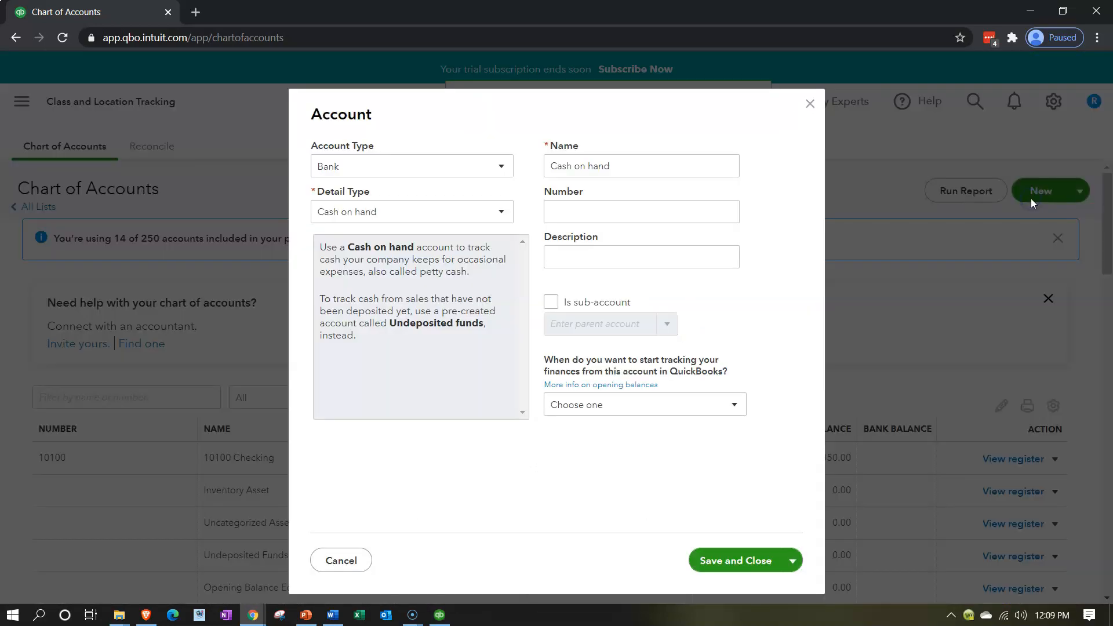
{"action": "left_click", "coordinate": [490, 173]}
{"action": "scroll", "coordinate": [400, 296], "scroll_direction": "down", "scroll_amount": 3}
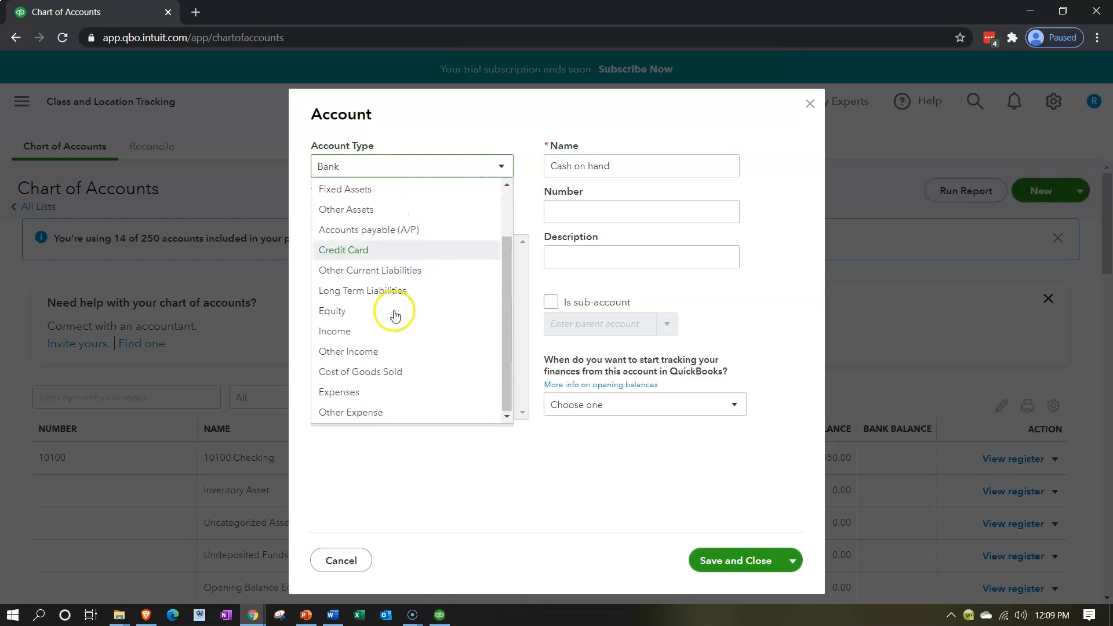
{"action": "left_click", "coordinate": [351, 393]}
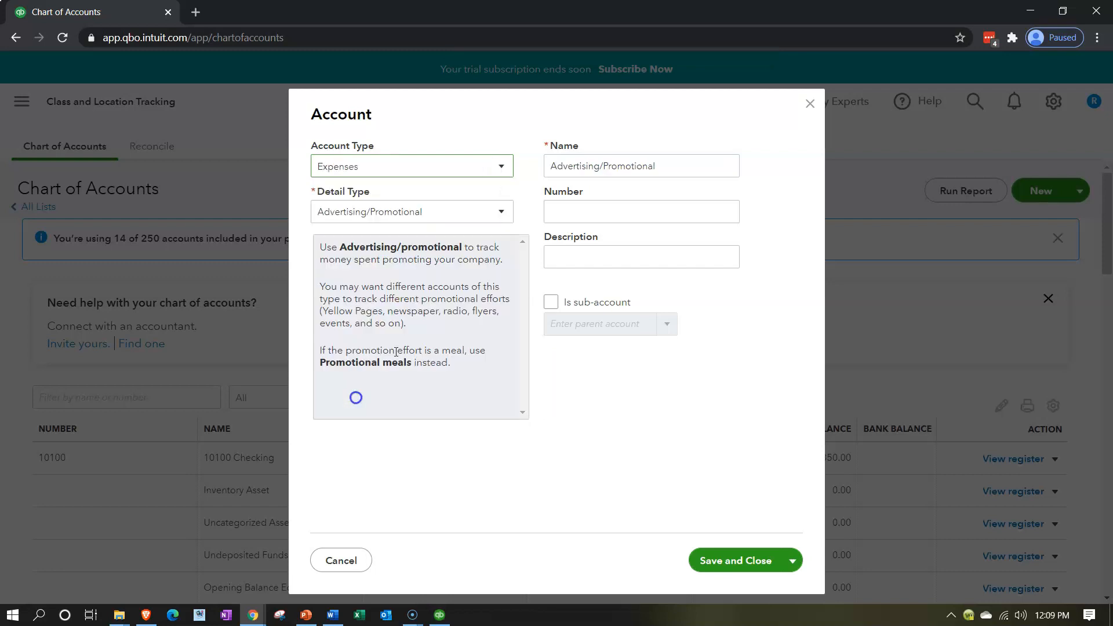
{"action": "left_click", "coordinate": [450, 213]}
{"action": "scroll", "coordinate": [393, 336], "scroll_direction": "down", "scroll_amount": 4}
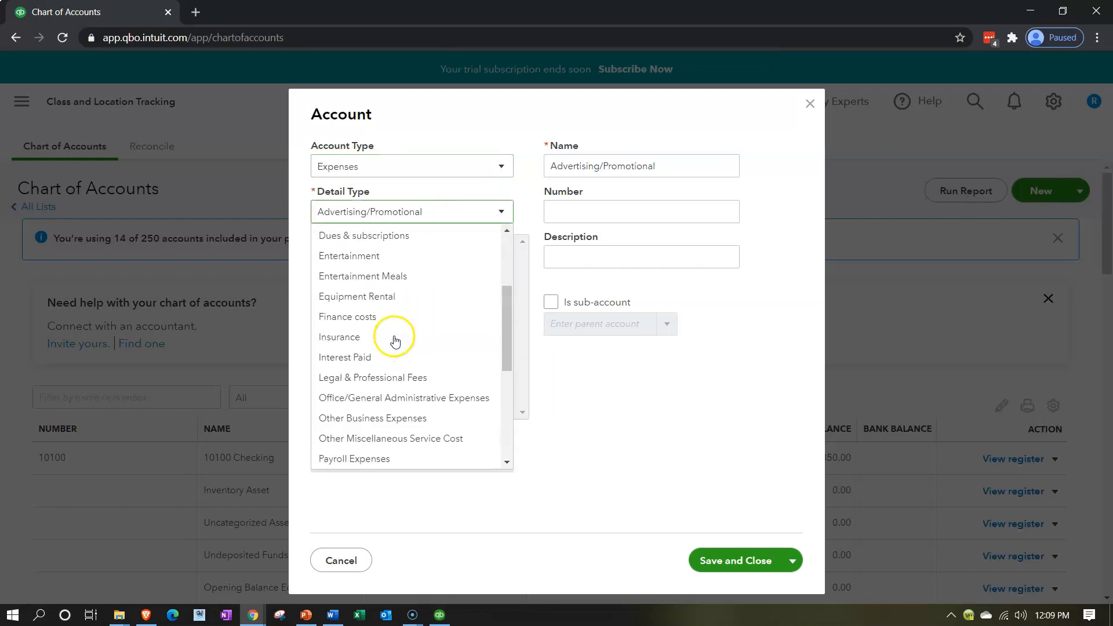
{"action": "left_click", "coordinate": [390, 417]}
Step: Name the new account Rent and give it the number 77100
{"action": "left_click_drag", "start_coordinate": [668, 168], "coordinate": [442, 174]}
{"action": "type", "text": "Rent"}
{"action": "key", "text": "Tab"}
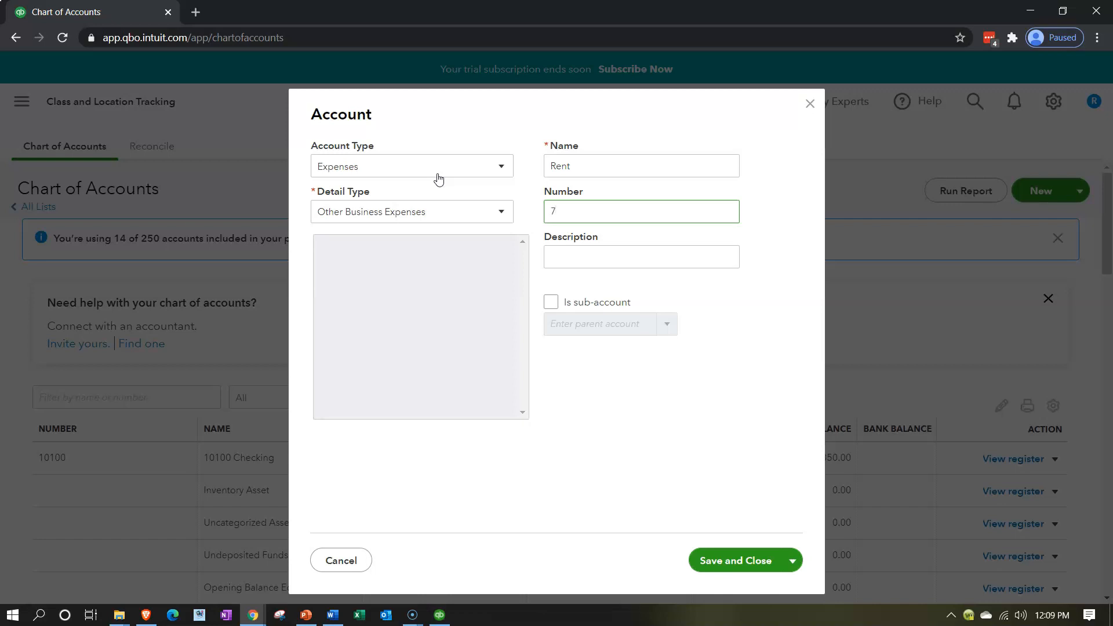
{"action": "key", "text": "Tab"}
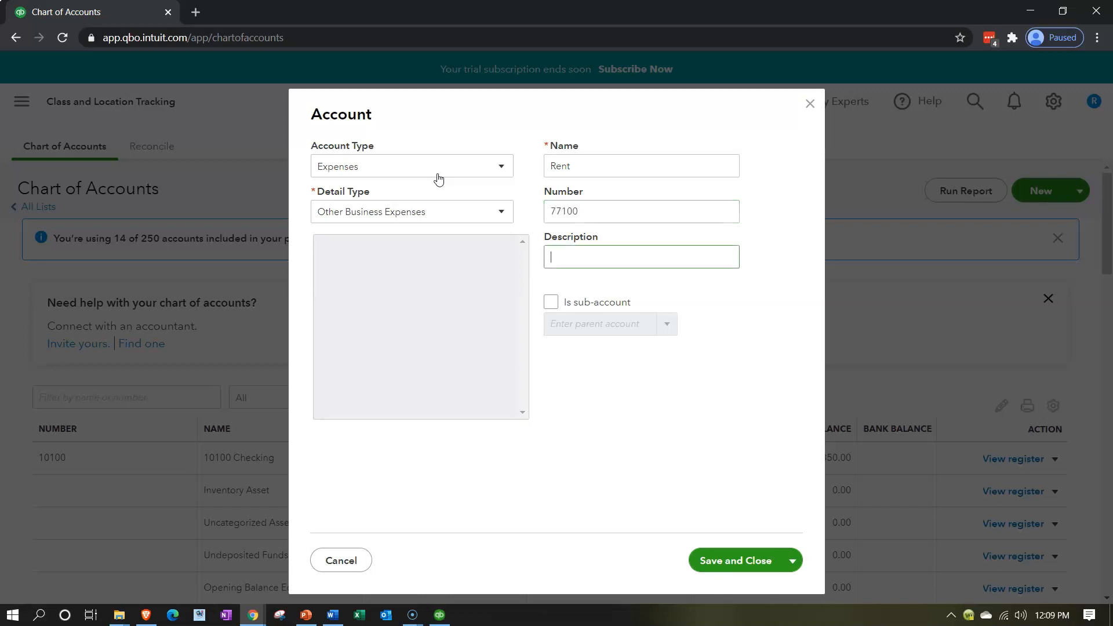
Step: Make the 77100 Rent account a sub-account of 70000 Administrative Expenses and save it
{"action": "left_click", "coordinate": [549, 303]}
{"action": "left_click", "coordinate": [558, 316]}
{"action": "type", "text": "70000 Administrative E"}
{"action": "key", "text": "Tab"}
{"action": "left_click", "coordinate": [759, 558]}
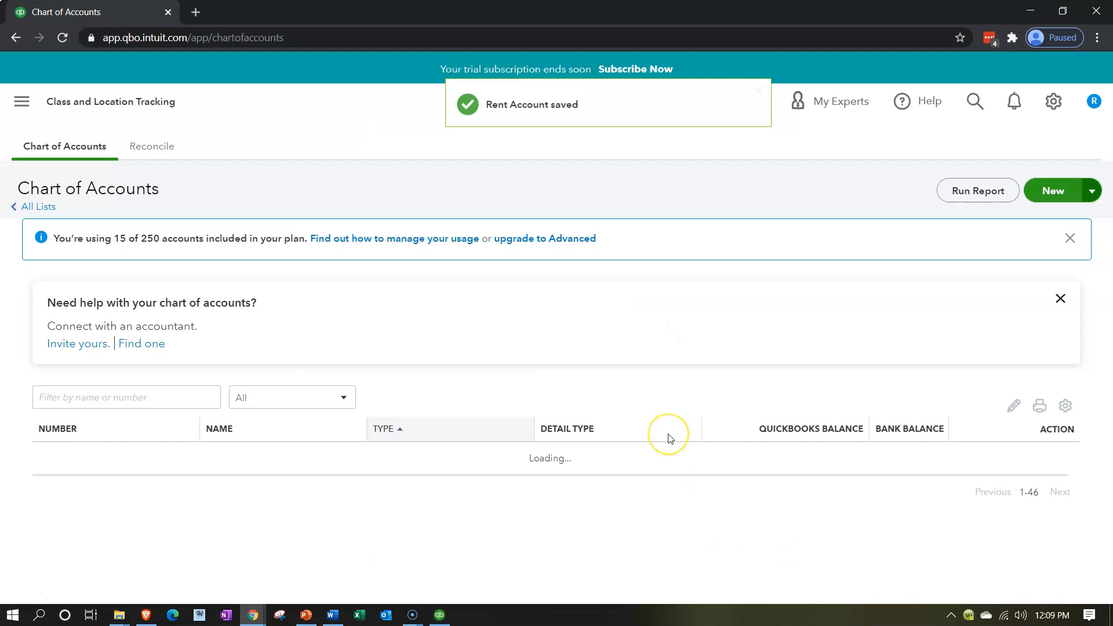
Step: Open the existing Repairs & Maintenance expense account for editing and assign it the number 67200
{"action": "scroll", "coordinate": [665, 435], "scroll_direction": "down", "scroll_amount": 10}
{"action": "scroll", "coordinate": [665, 435], "scroll_direction": "down", "scroll_amount": 10}
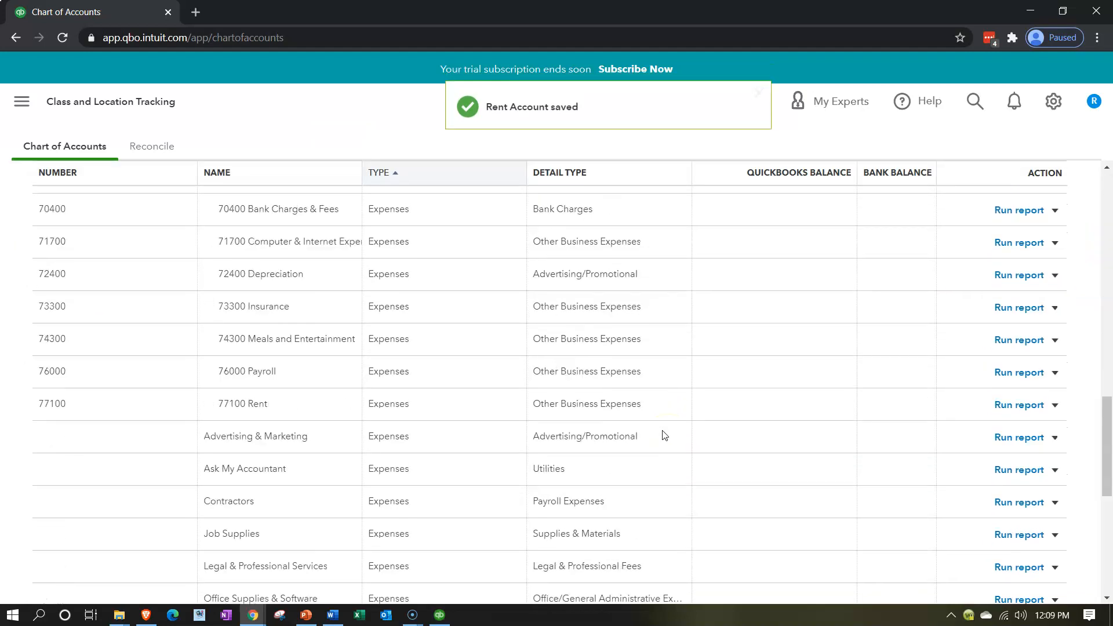
{"action": "scroll", "coordinate": [663, 431], "scroll_direction": "down", "scroll_amount": 1}
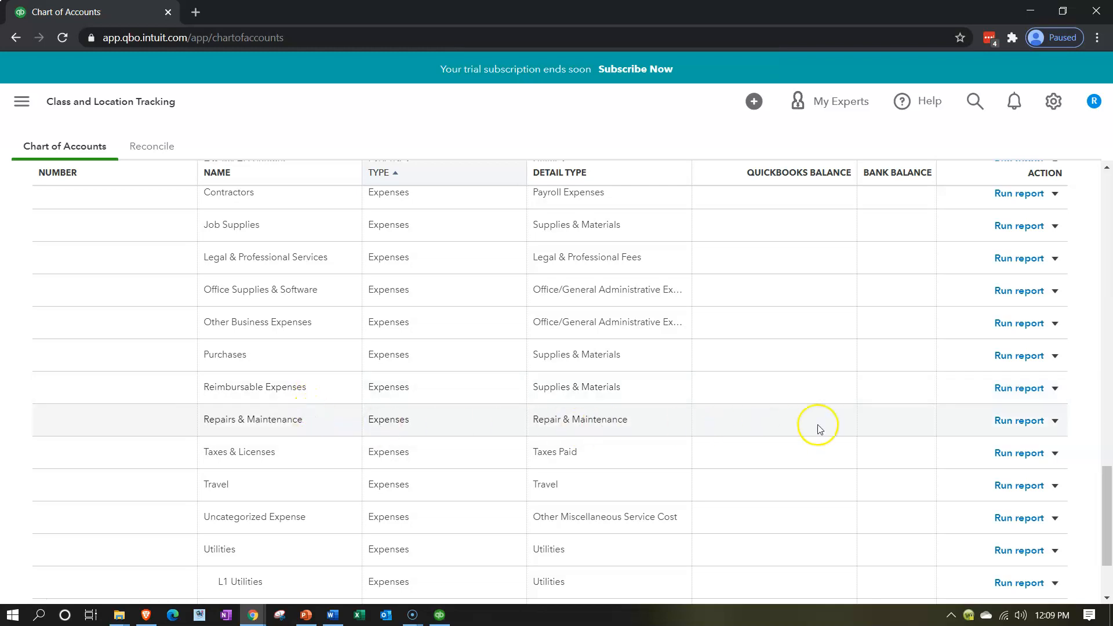
{"action": "left_click", "coordinate": [1055, 420]}
{"action": "left_click", "coordinate": [965, 443]}
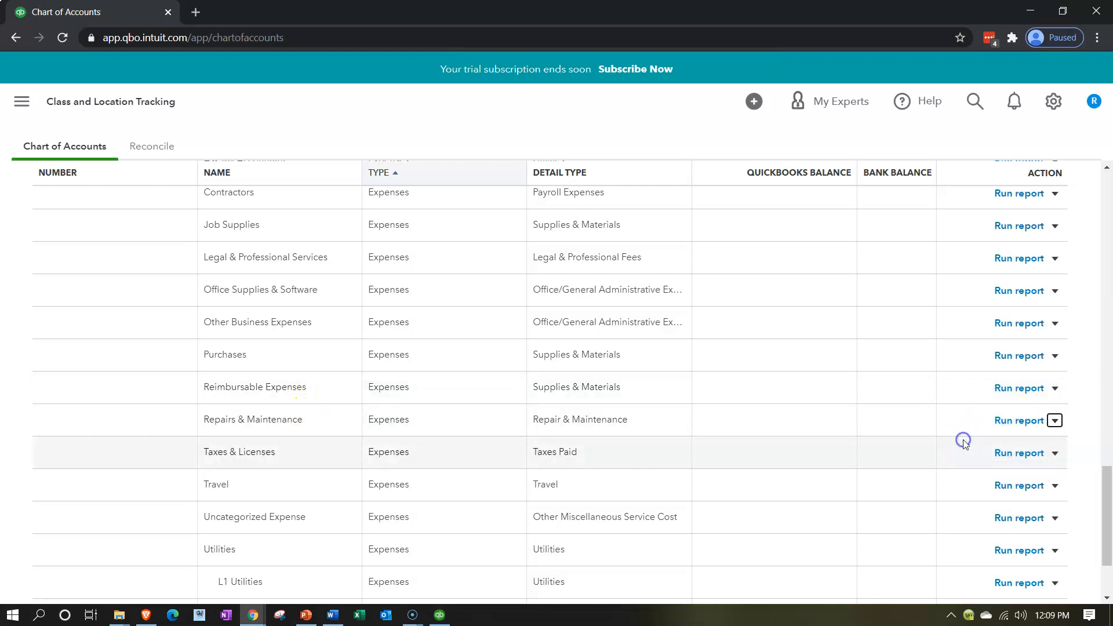
{"action": "left_click", "coordinate": [501, 167]}
{"action": "left_click", "coordinate": [501, 167]}
{"action": "left_click", "coordinate": [587, 213]}
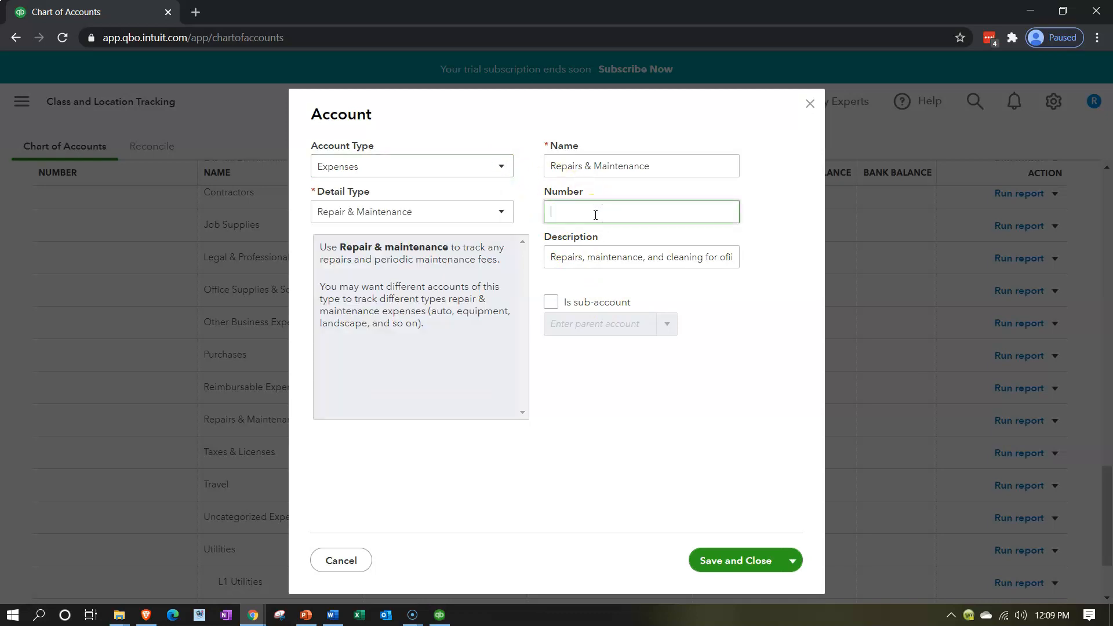
{"action": "type", "text": "67200"}
{"action": "key", "text": "Tab"}
Step: Make the Repairs & Maintenance account a sub-account of 60000 Selling Expenses and save it
{"action": "left_click", "coordinate": [551, 301]}
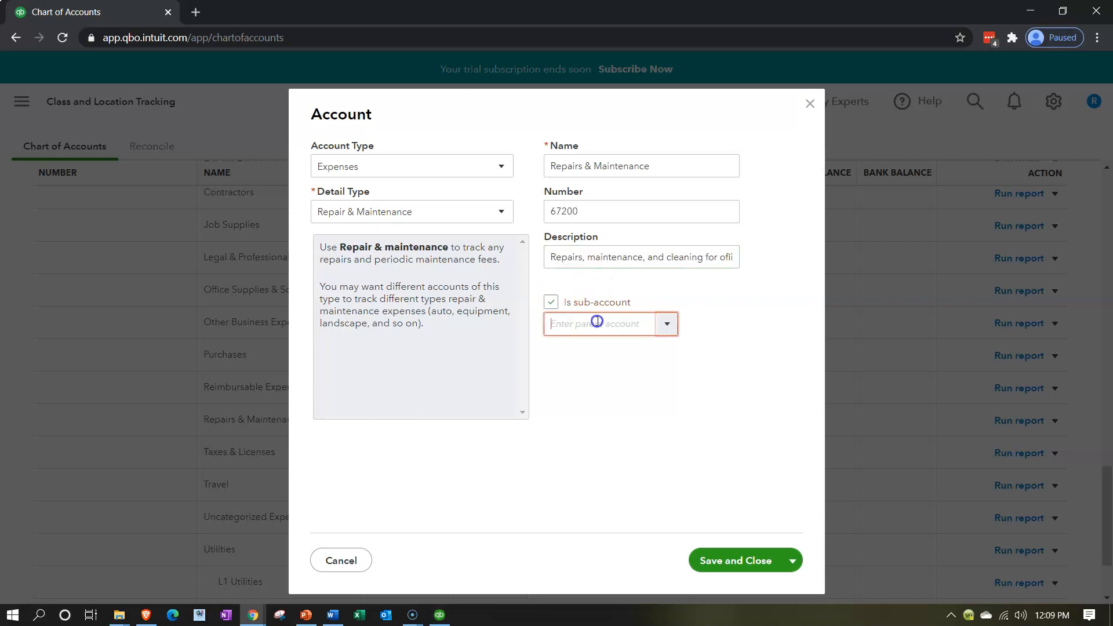
{"action": "left_click", "coordinate": [596, 322]}
{"action": "type", "text": "60000"}
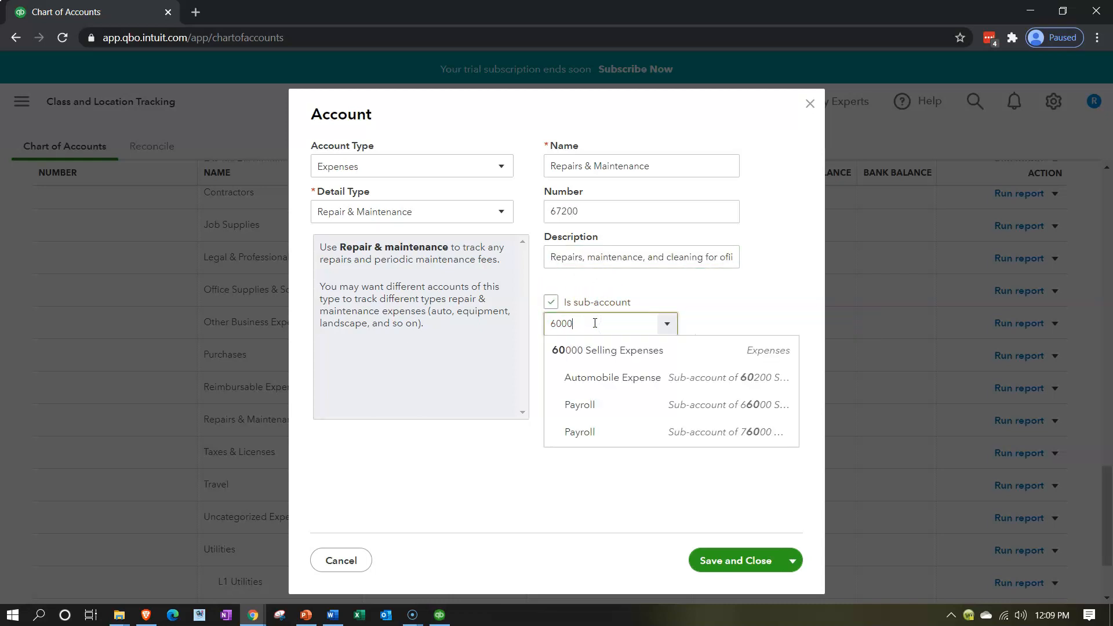
{"action": "key", "text": "Return"}
{"action": "left_click", "coordinate": [706, 510]}
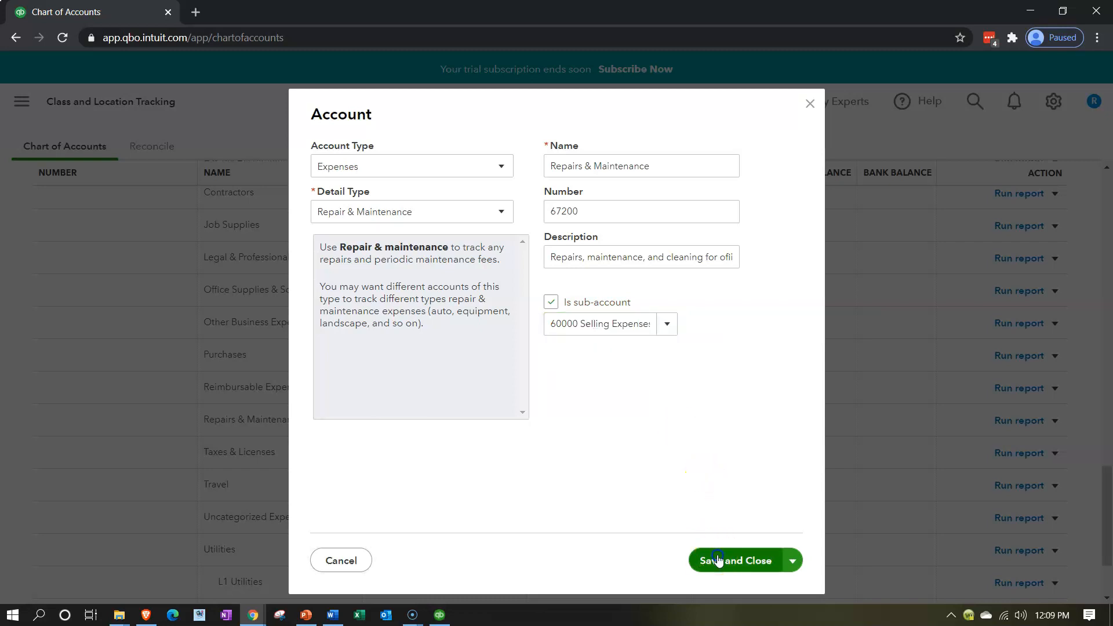
{"action": "left_click", "coordinate": [717, 558]}
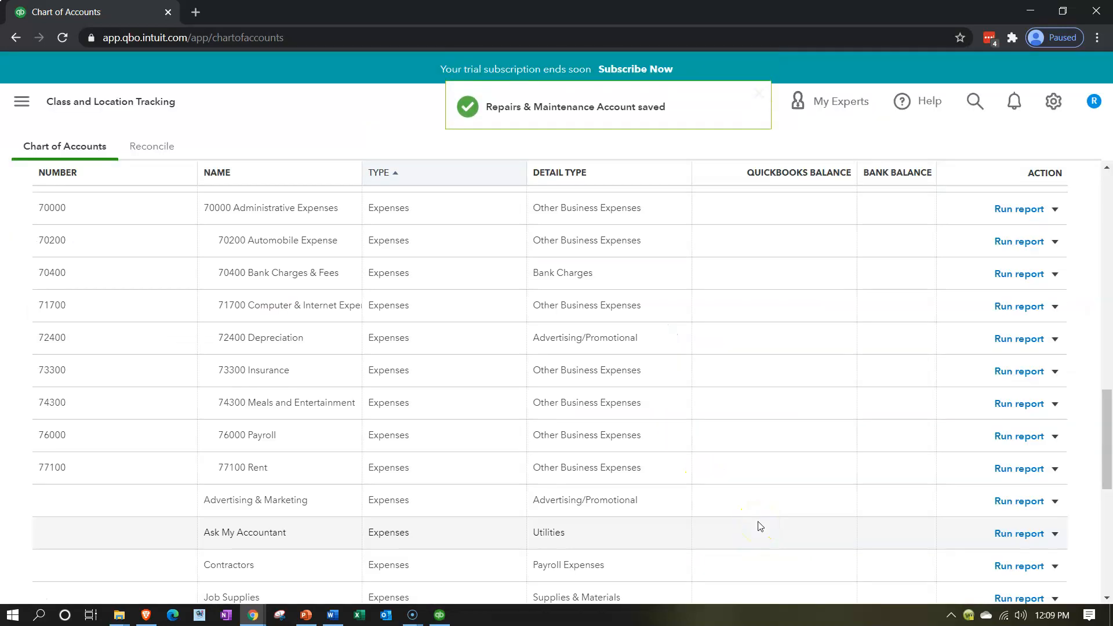
Step: Begin another new account, choosing Expenses as the account type and Other Business Expenses as the detail type
{"action": "scroll", "coordinate": [760, 526], "scroll_direction": "up", "scroll_amount": 20}
{"action": "left_click", "coordinate": [1027, 199]}
{"action": "left_click", "coordinate": [485, 166]}
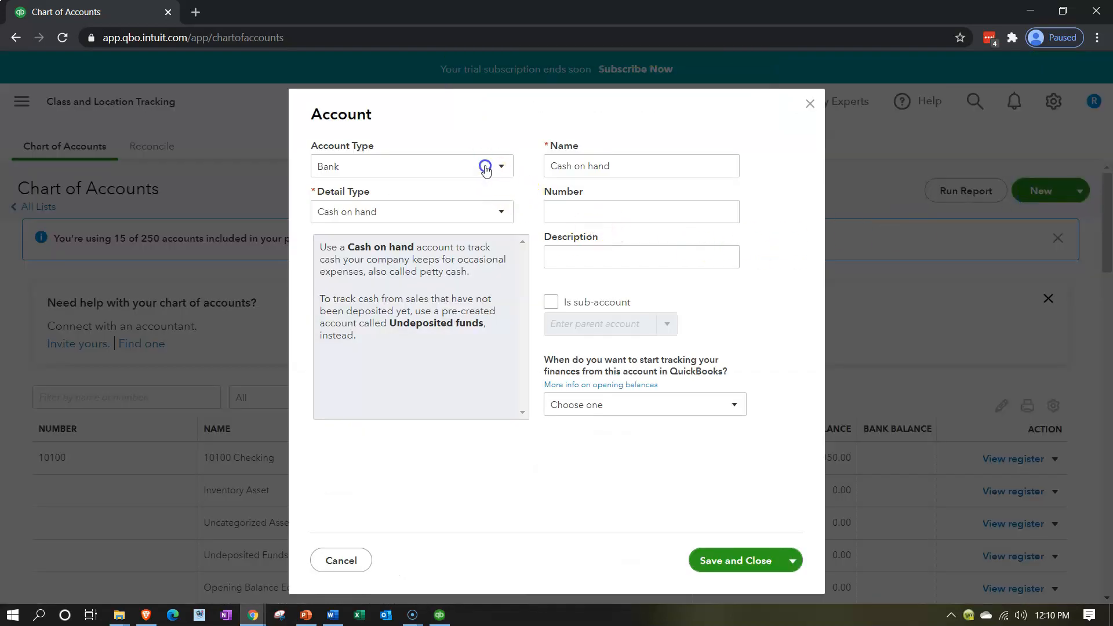
{"action": "scroll", "coordinate": [421, 265], "scroll_direction": "down", "scroll_amount": 2}
{"action": "left_click", "coordinate": [377, 390]}
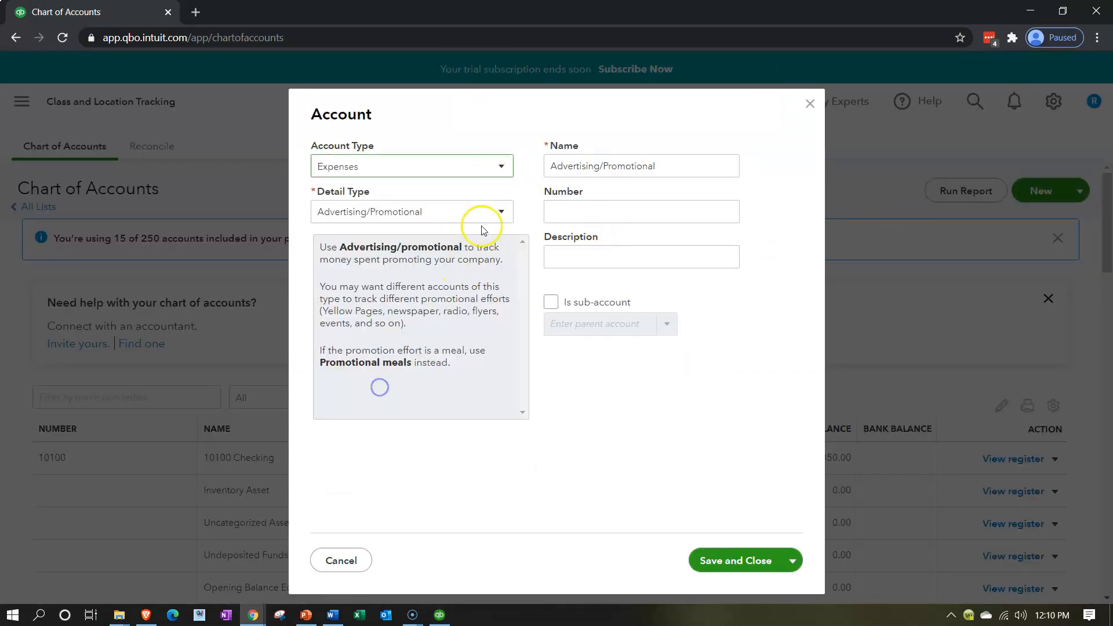
{"action": "left_click", "coordinate": [482, 222]}
{"action": "scroll", "coordinate": [423, 332], "scroll_direction": "down", "scroll_amount": 3}
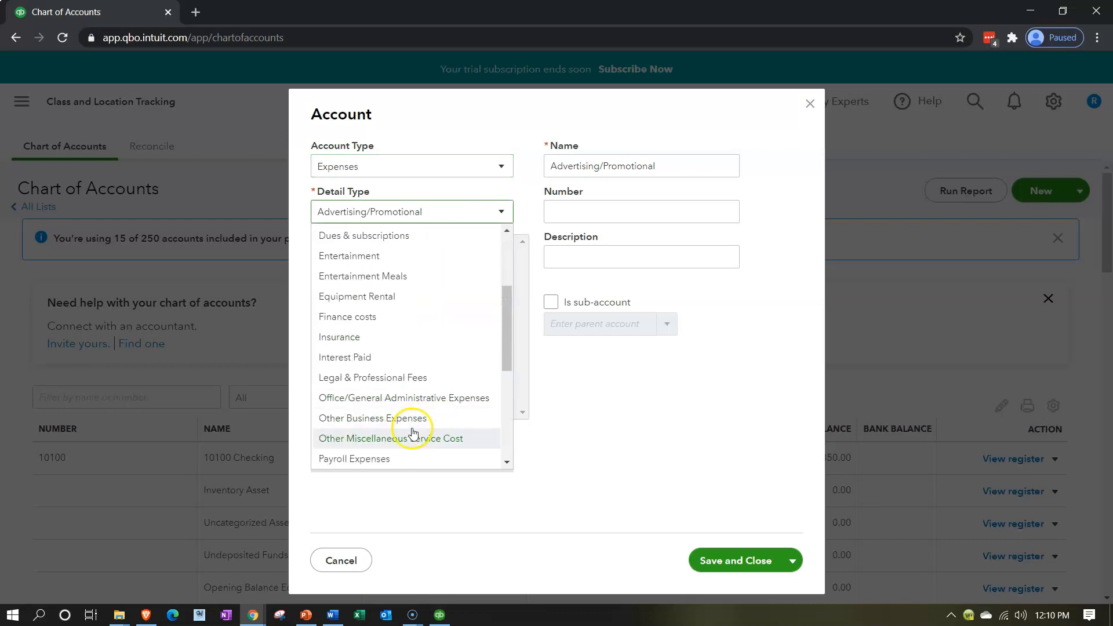
{"action": "left_click", "coordinate": [415, 419]}
Step: Name the new account Repairs and Maintenance and give it the number 77200
{"action": "left_click_drag", "start_coordinate": [661, 166], "coordinate": [466, 184]}
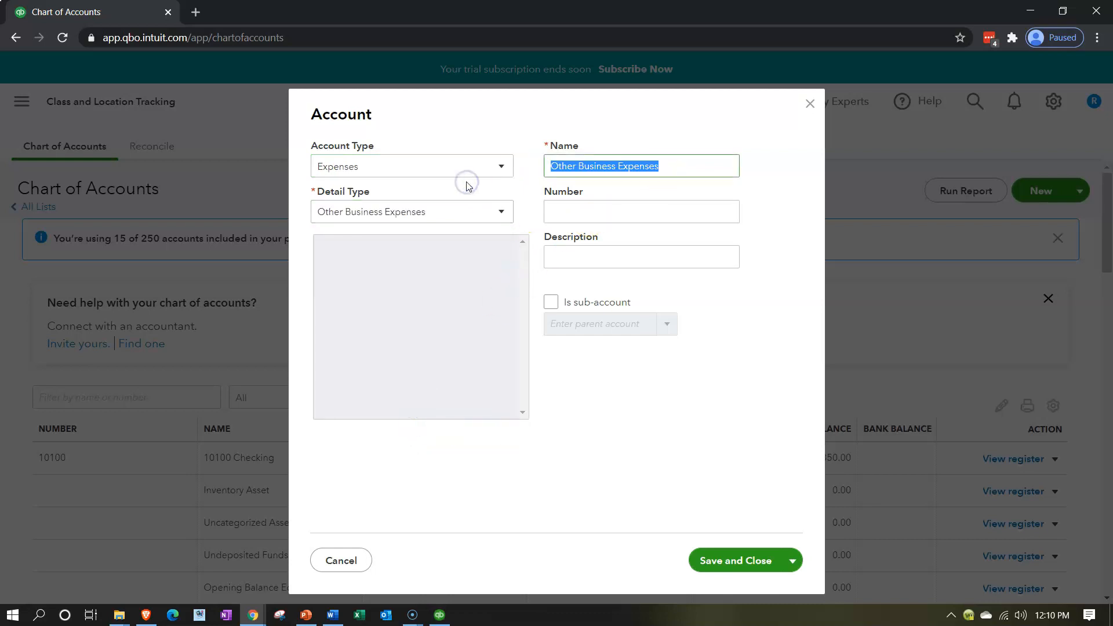
{"action": "type", "text": "Repairs and Maintenance"}
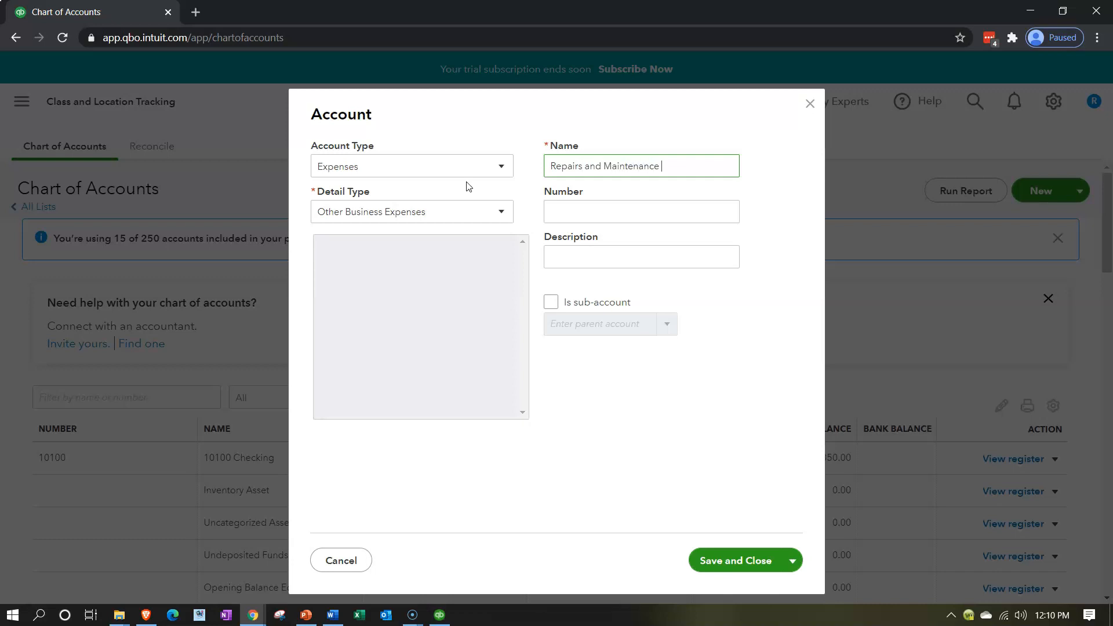
{"action": "key", "text": "Tab"}
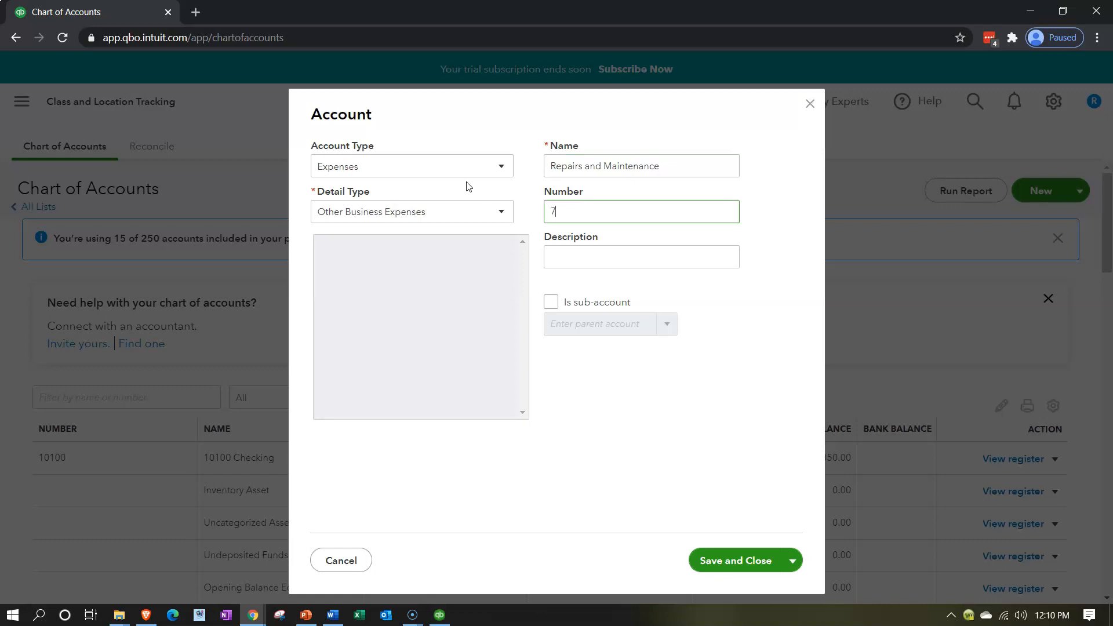
{"action": "key", "text": "Tab"}
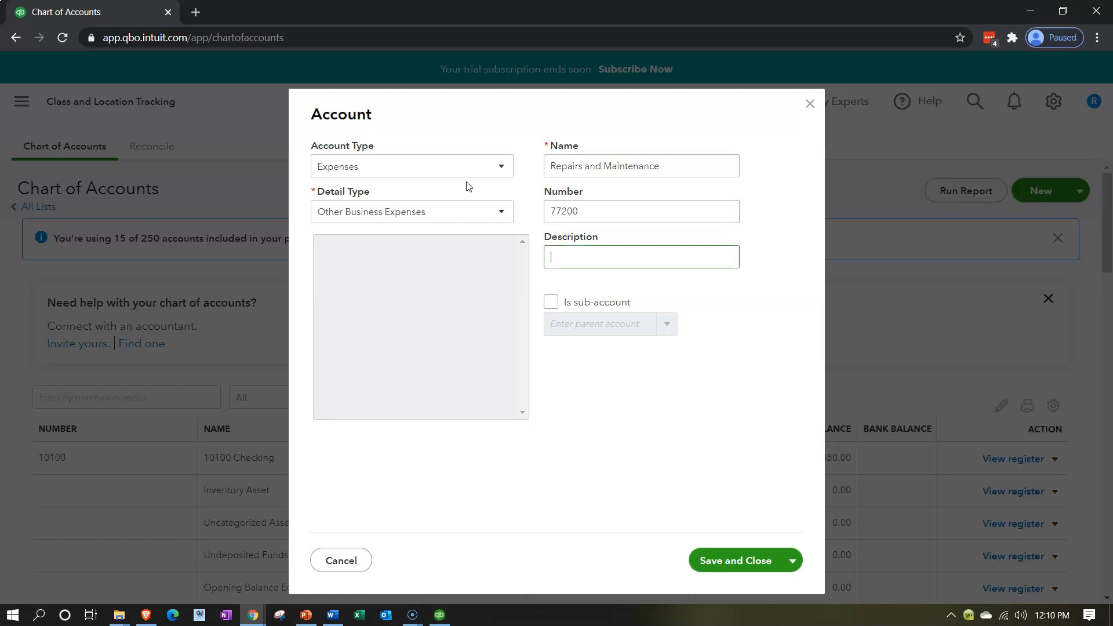
Step: Make the 77200 Repairs and Maintenance account a sub-account of 70000 Administrative Expenses and save it
{"action": "left_click", "coordinate": [550, 302]}
{"action": "left_click", "coordinate": [564, 324]}
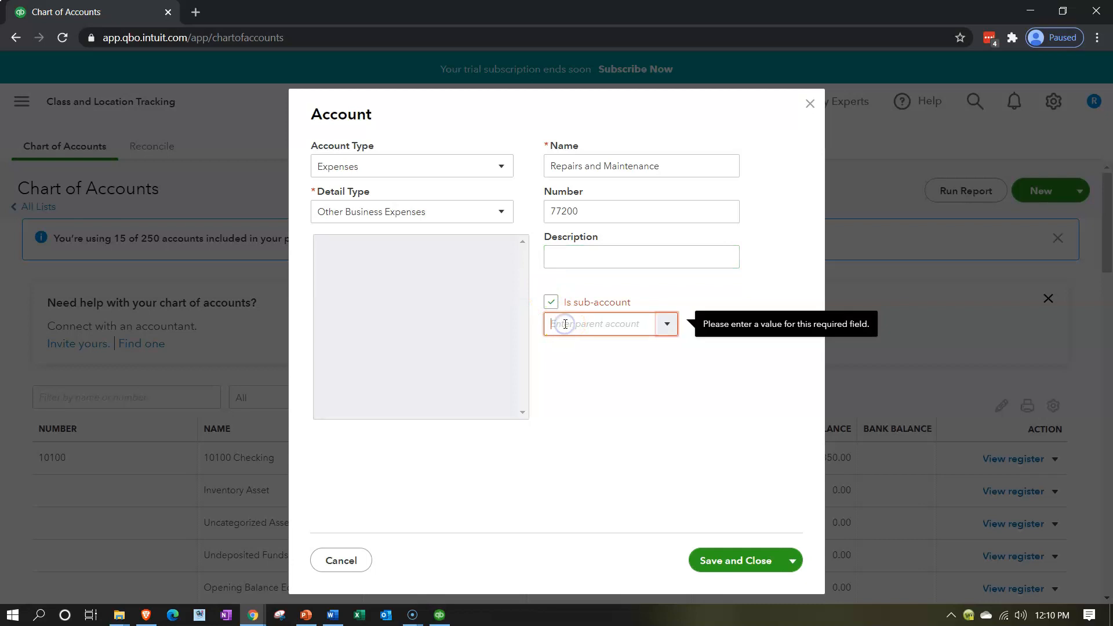
{"action": "type", "text": "70"}
{"action": "type", "text": "000"}
{"action": "key", "text": "Return"}
{"action": "left_click", "coordinate": [672, 493]}
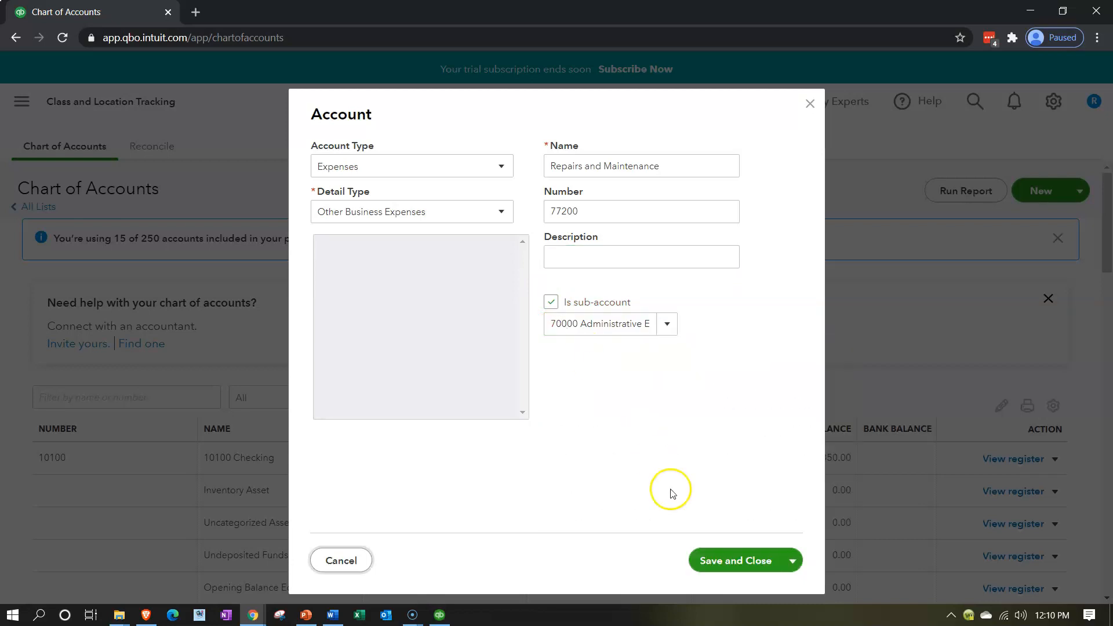
{"action": "left_click", "coordinate": [712, 561]}
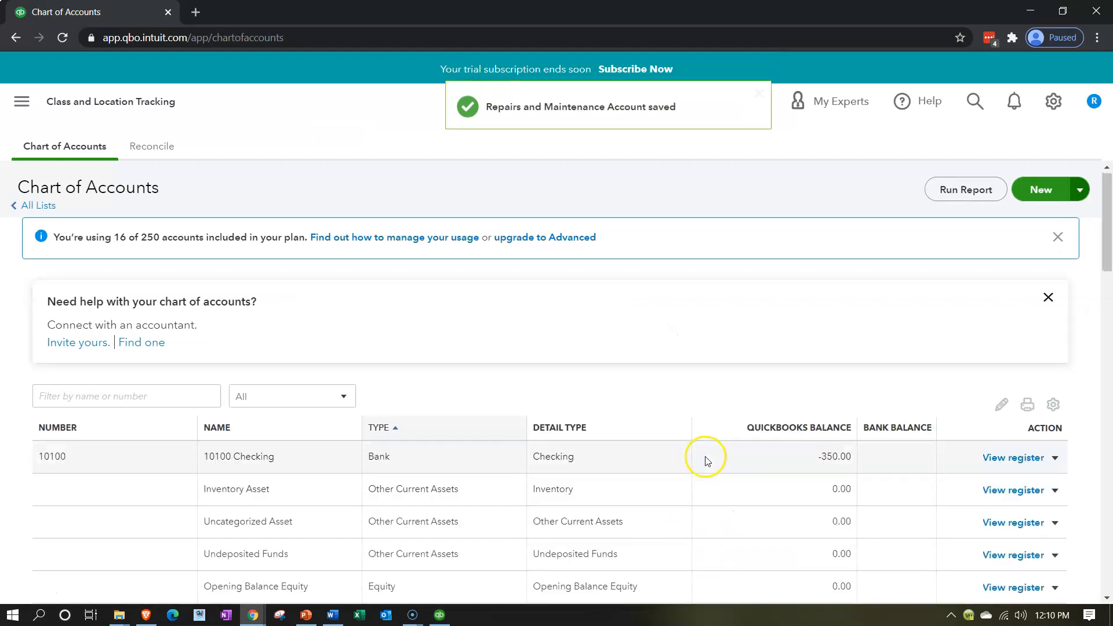
Step: Review the numbered and unnumbered expense accounts in the chart of accounts list
{"action": "scroll", "coordinate": [704, 454], "scroll_direction": "down", "scroll_amount": 15}
{"action": "scroll", "coordinate": [704, 454], "scroll_direction": "down", "scroll_amount": 3}
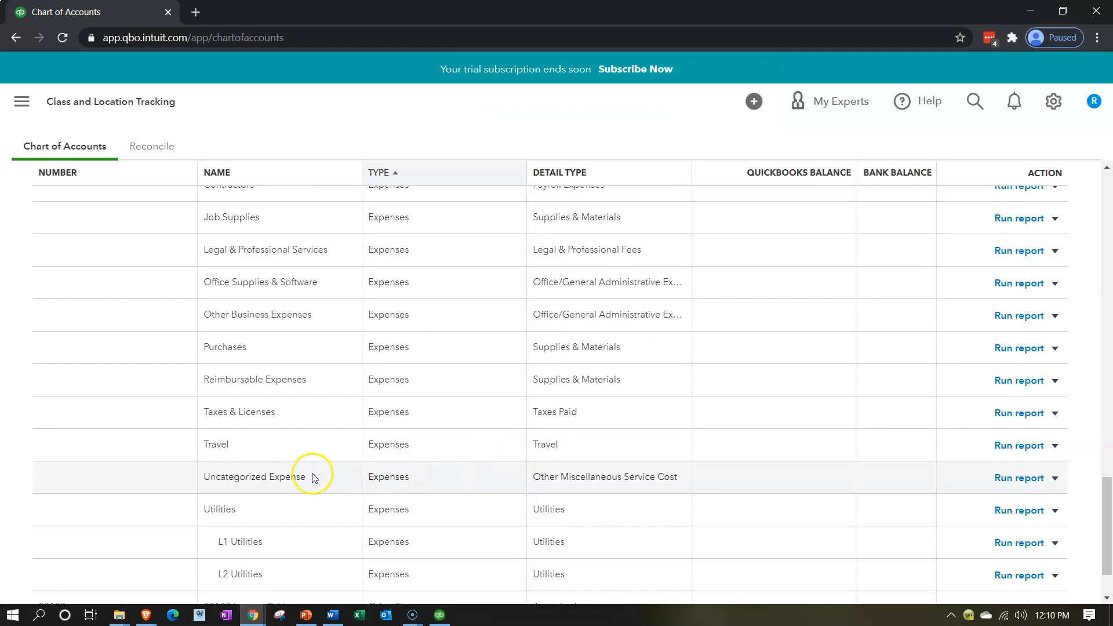
{"action": "scroll", "coordinate": [307, 472], "scroll_direction": "up", "scroll_amount": 2}
{"action": "scroll", "coordinate": [311, 475], "scroll_direction": "up", "scroll_amount": 1}
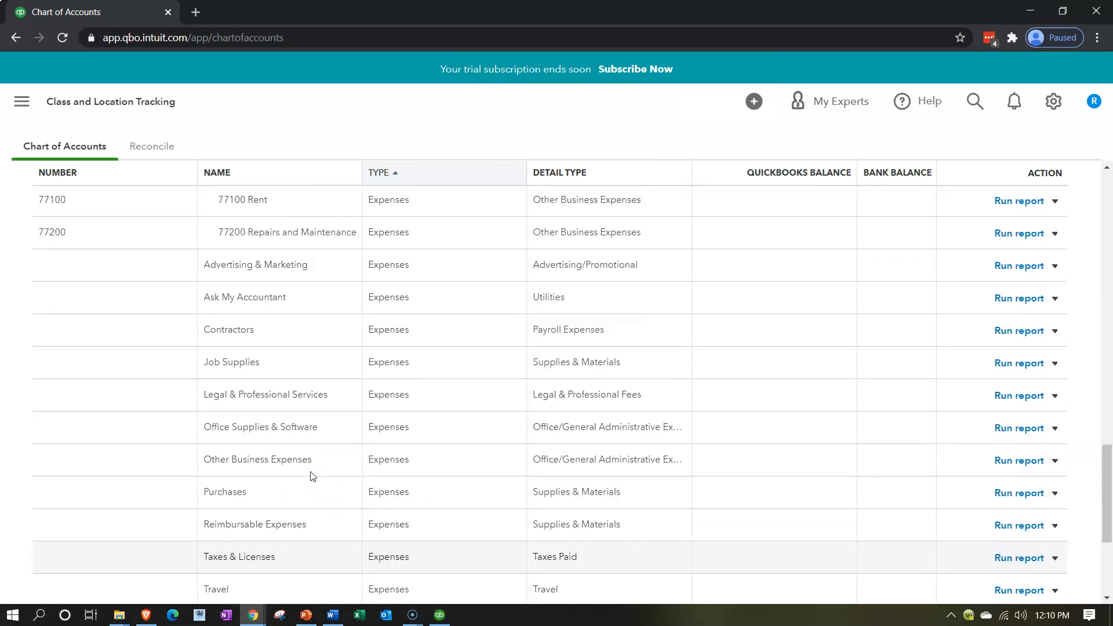
{"action": "scroll", "coordinate": [318, 467], "scroll_direction": "down", "scroll_amount": 2}
{"action": "scroll", "coordinate": [338, 458], "scroll_direction": "up", "scroll_amount": 7}
{"action": "scroll", "coordinate": [336, 452], "scroll_direction": "up", "scroll_amount": 15}
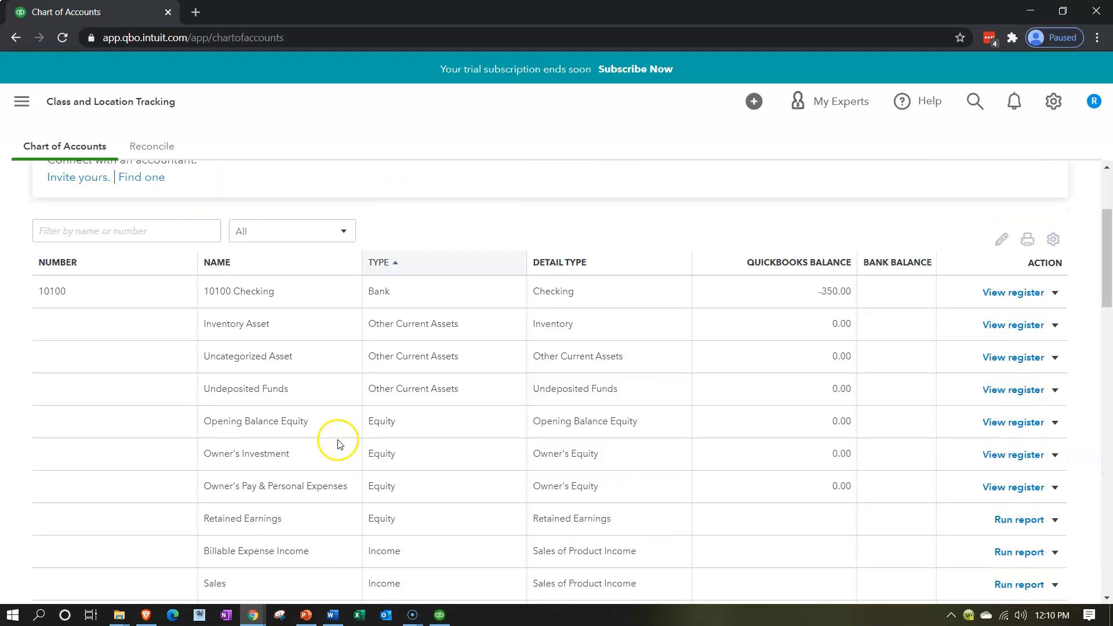
Step: Begin a new account with Expenses as the account type and Other Business Expenses as the detail type
{"action": "left_click", "coordinate": [1038, 187]}
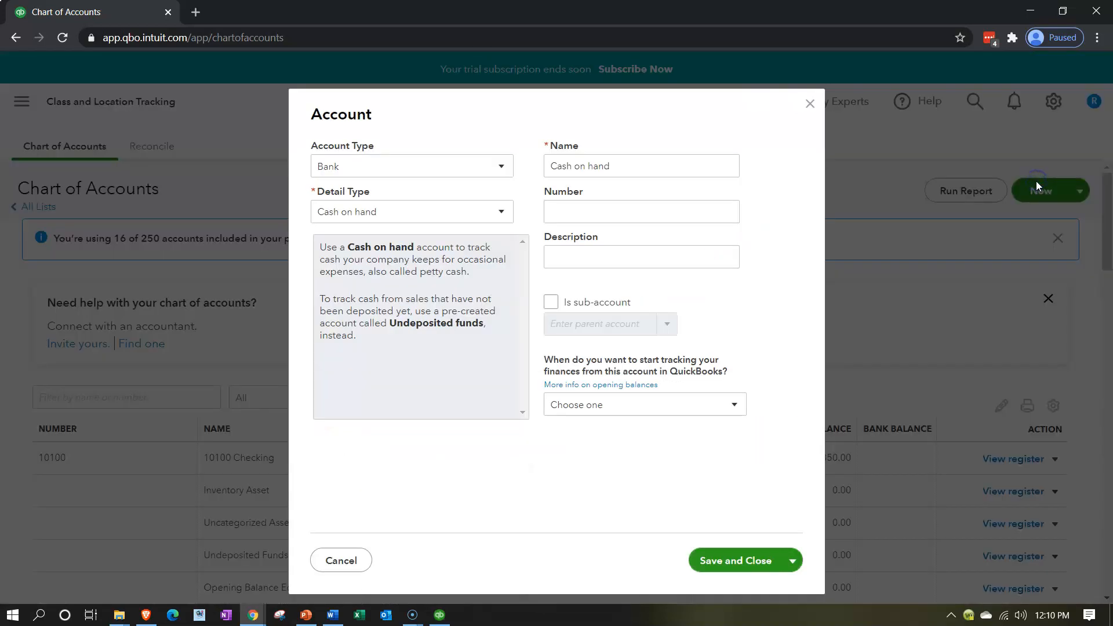
{"action": "left_click", "coordinate": [495, 166]}
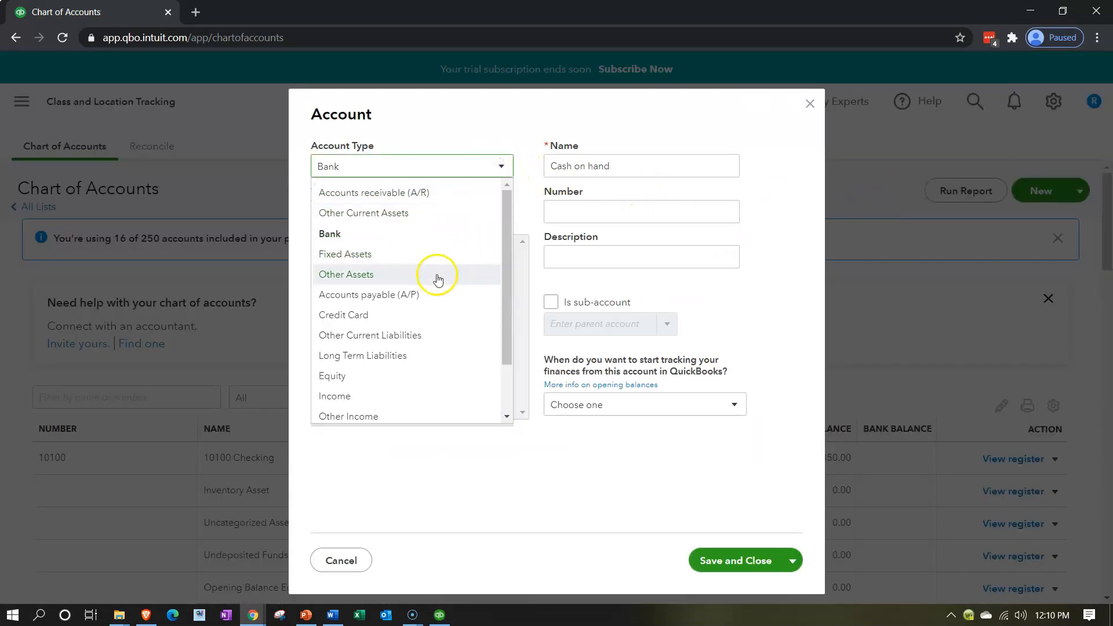
{"action": "scroll", "coordinate": [412, 380], "scroll_direction": "down", "scroll_amount": 2}
{"action": "left_click", "coordinate": [391, 393]}
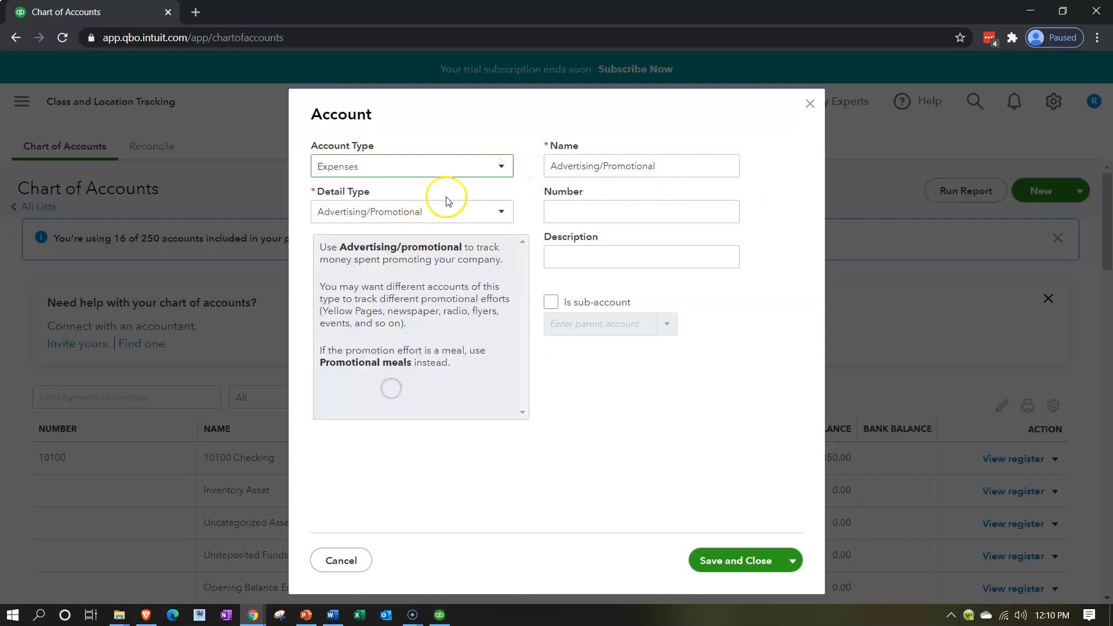
{"action": "left_click", "coordinate": [447, 210]}
{"action": "scroll", "coordinate": [451, 330], "scroll_direction": "down", "scroll_amount": 5}
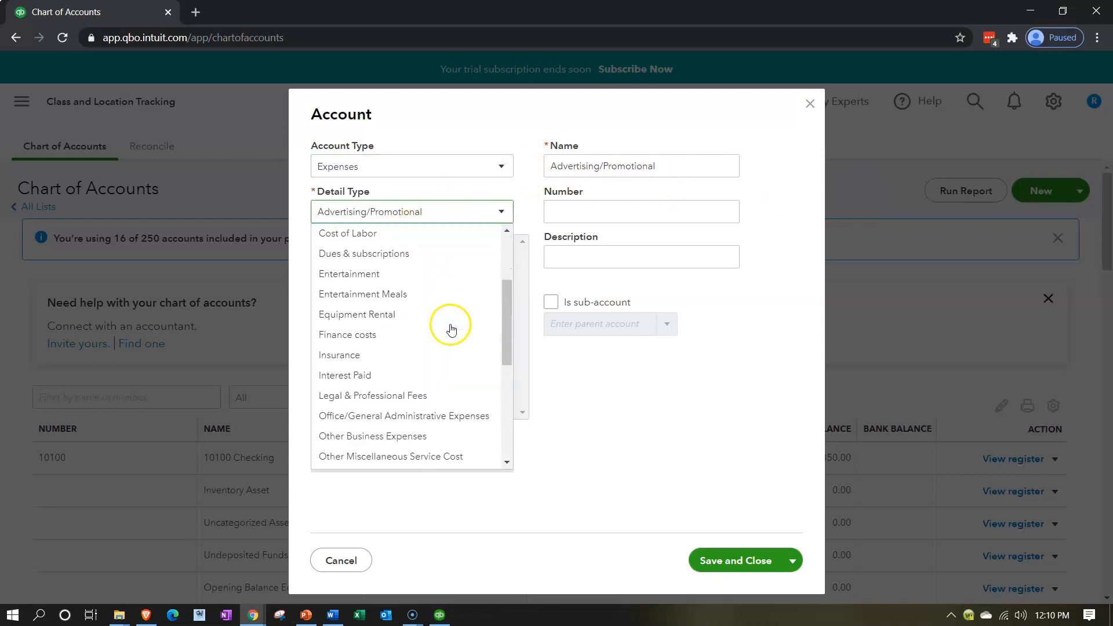
{"action": "left_click", "coordinate": [412, 346]}
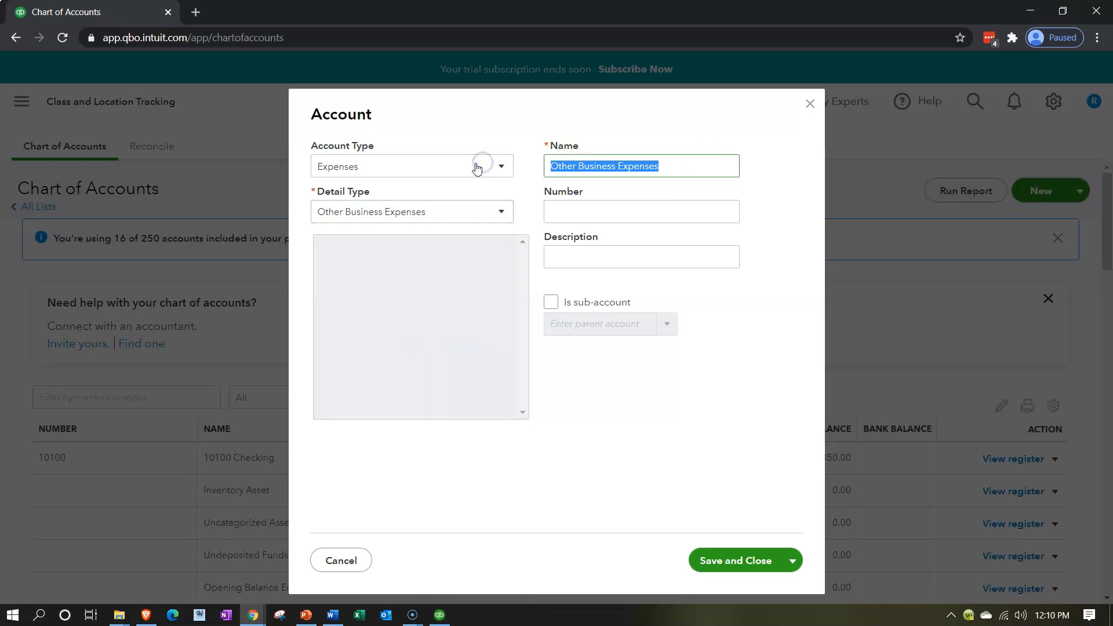
Step: Name the new account Telephone Expense and give it the number 68100
{"action": "type", "text": "Telephone Expense"}
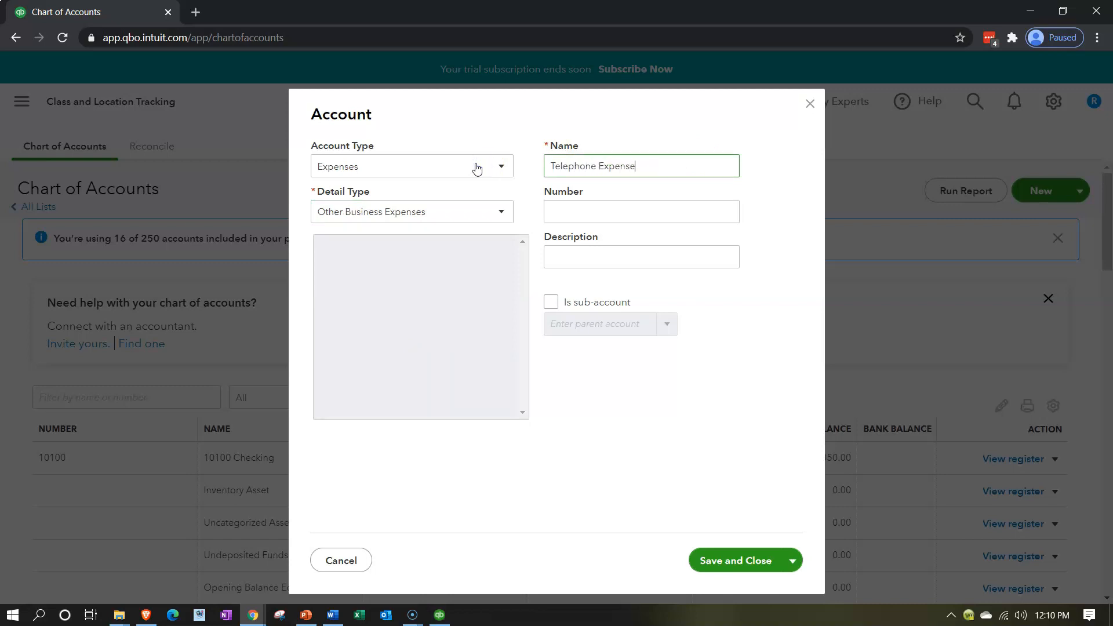
{"action": "key", "text": "Tab"}
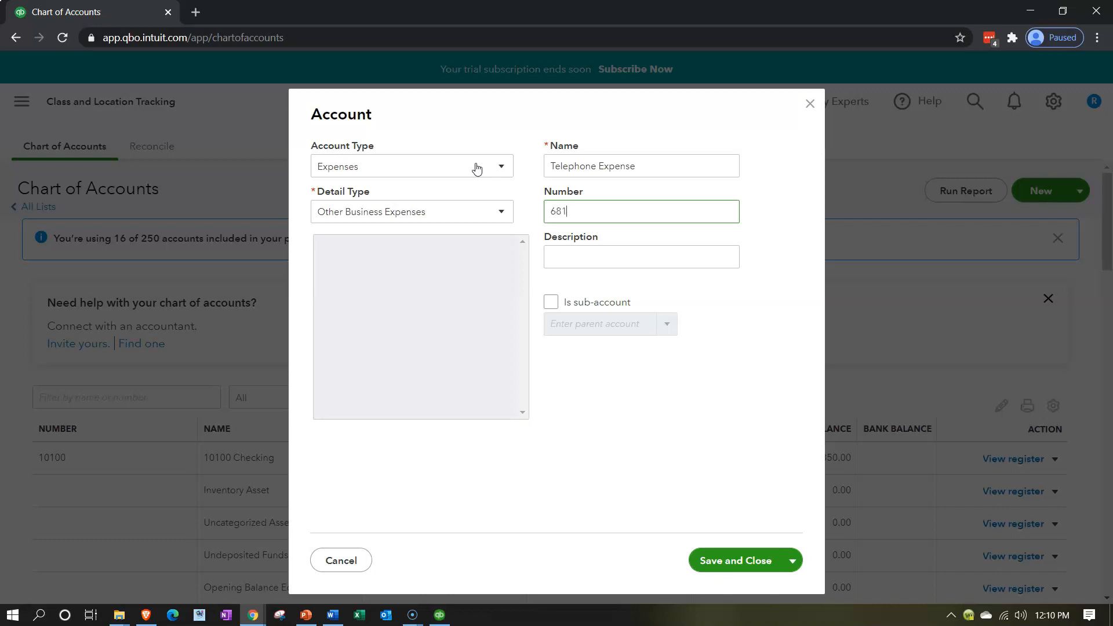
{"action": "key", "text": "Tab"}
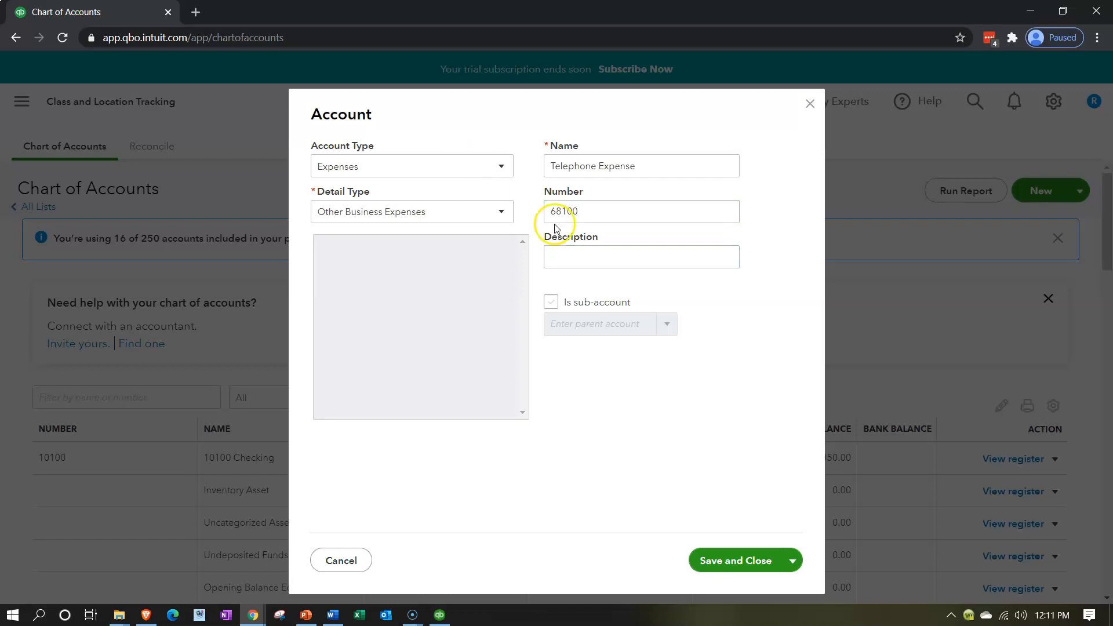
Step: Make the 68100 Telephone Expense account a sub-account of 60000 Selling Expenses and save it
{"action": "left_click", "coordinate": [551, 301]}
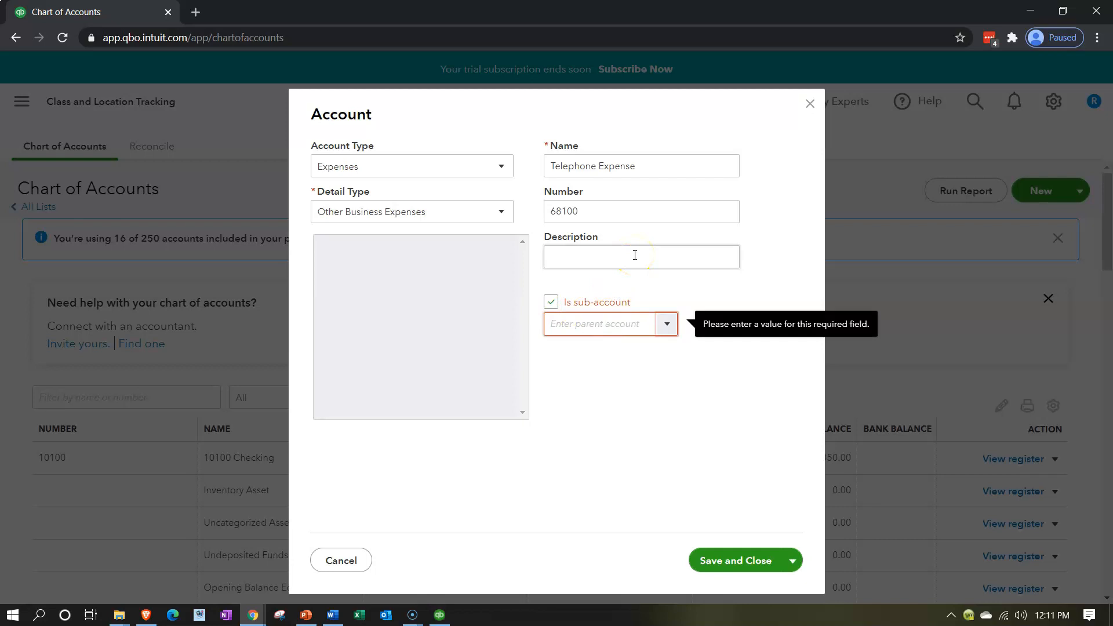
{"action": "type", "text": "681"}
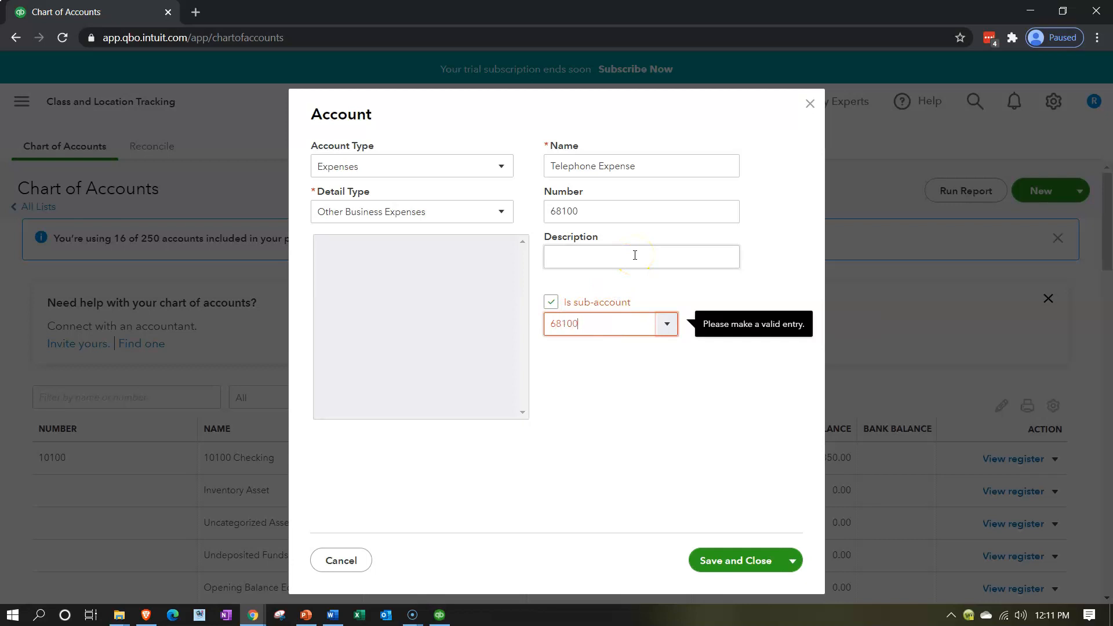
{"action": "type", "text": "00"}
{"action": "left_click", "coordinate": [635, 255]}
{"action": "left_click", "coordinate": [645, 328]}
{"action": "type", "text": "60000"}
{"action": "key", "text": "Tab"}
{"action": "left_click", "coordinate": [721, 556]}
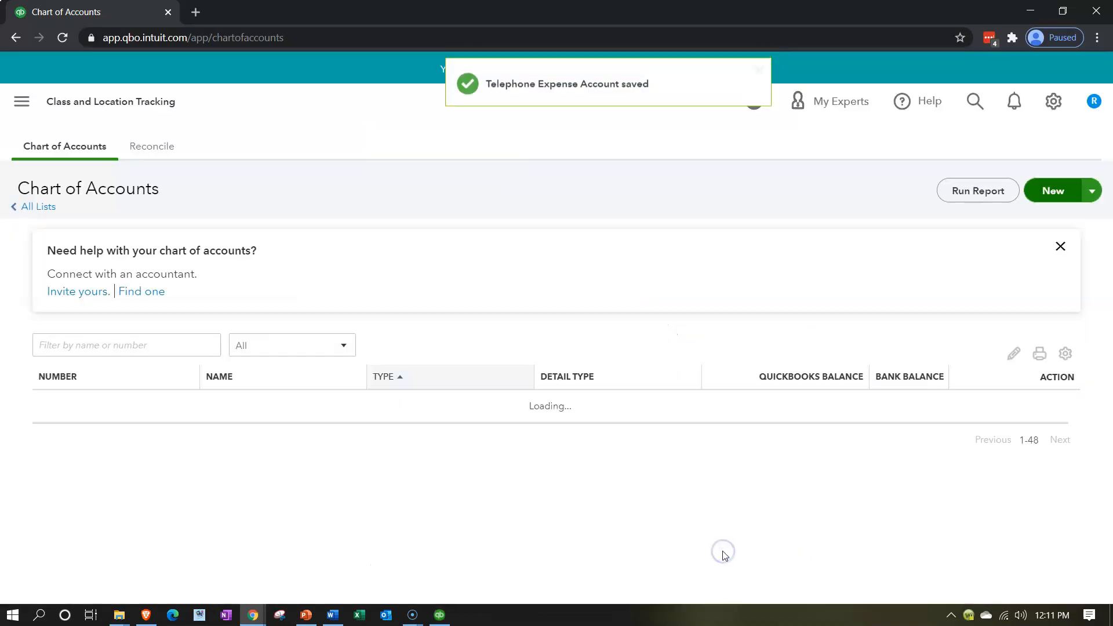
Step: Begin another new account, choosing Expenses as the account type and Other Business Expenses as the detail type
{"action": "left_click", "coordinate": [1028, 194]}
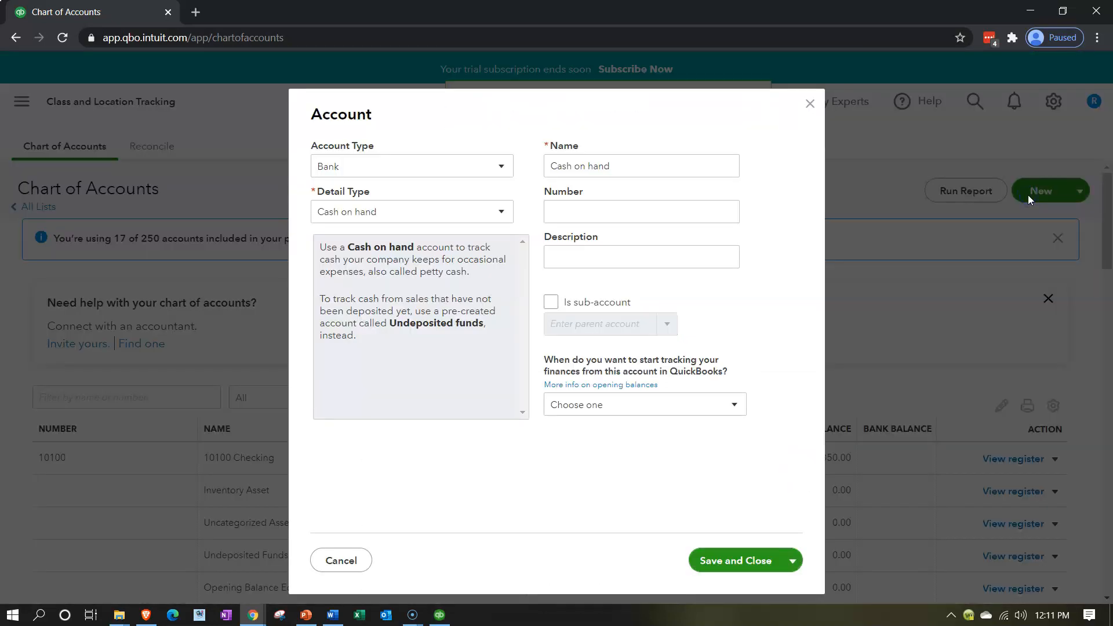
{"action": "left_click", "coordinate": [462, 160]}
{"action": "scroll", "coordinate": [449, 252], "scroll_direction": "down", "scroll_amount": 1}
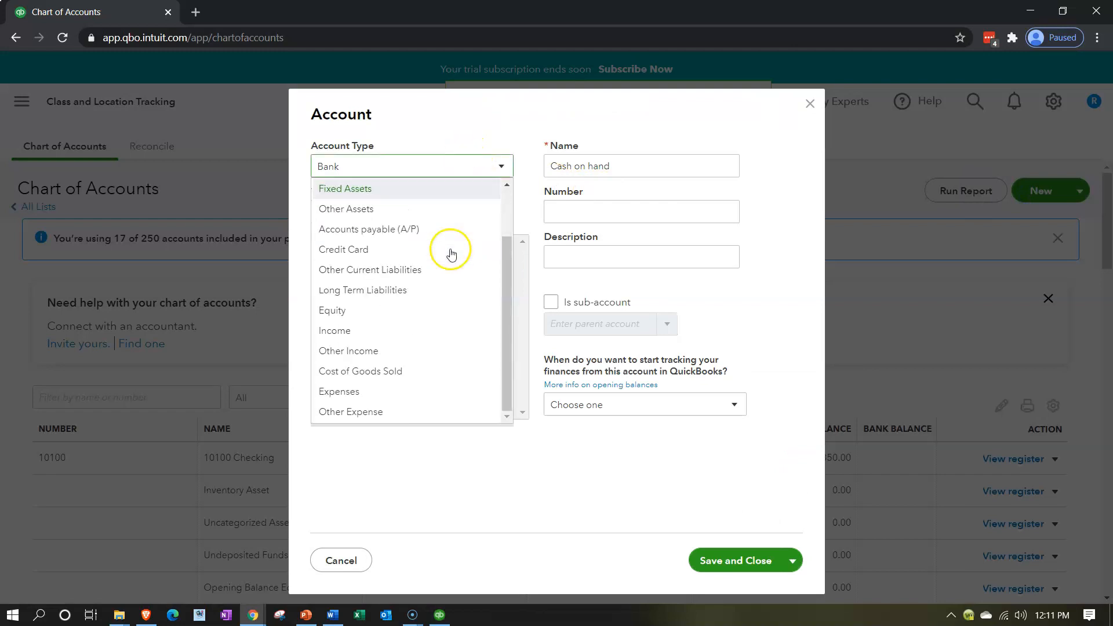
{"action": "left_click", "coordinate": [377, 390]}
{"action": "left_click", "coordinate": [485, 214]}
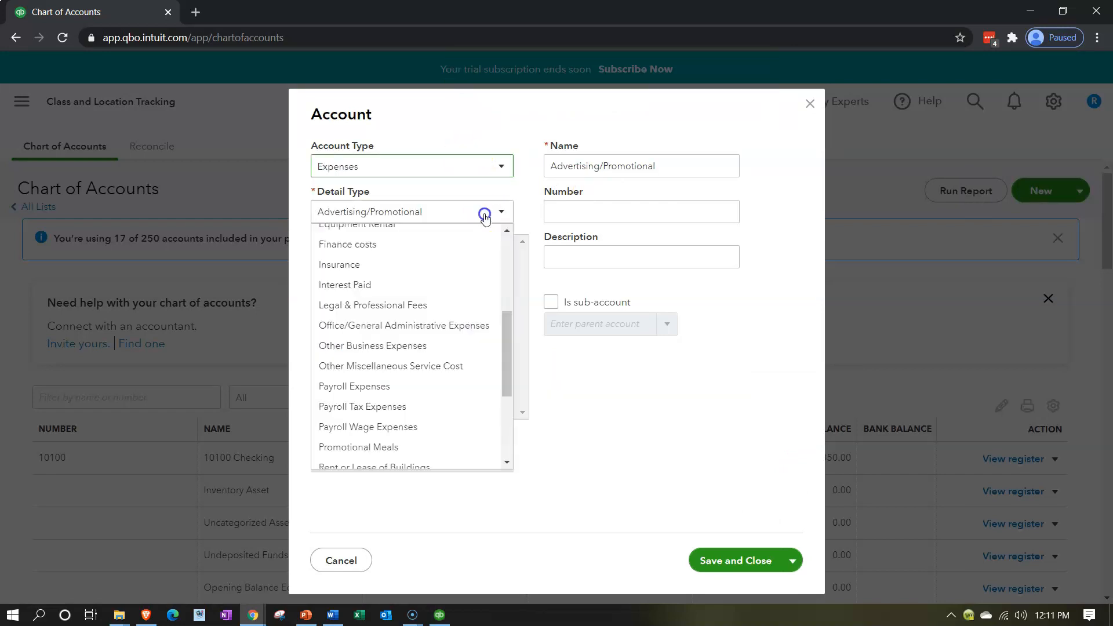
{"action": "scroll", "coordinate": [460, 278], "scroll_direction": "down", "scroll_amount": 6}
{"action": "scroll", "coordinate": [461, 286], "scroll_direction": "down", "scroll_amount": 1}
{"action": "scroll", "coordinate": [415, 371], "scroll_direction": "up", "scroll_amount": 8}
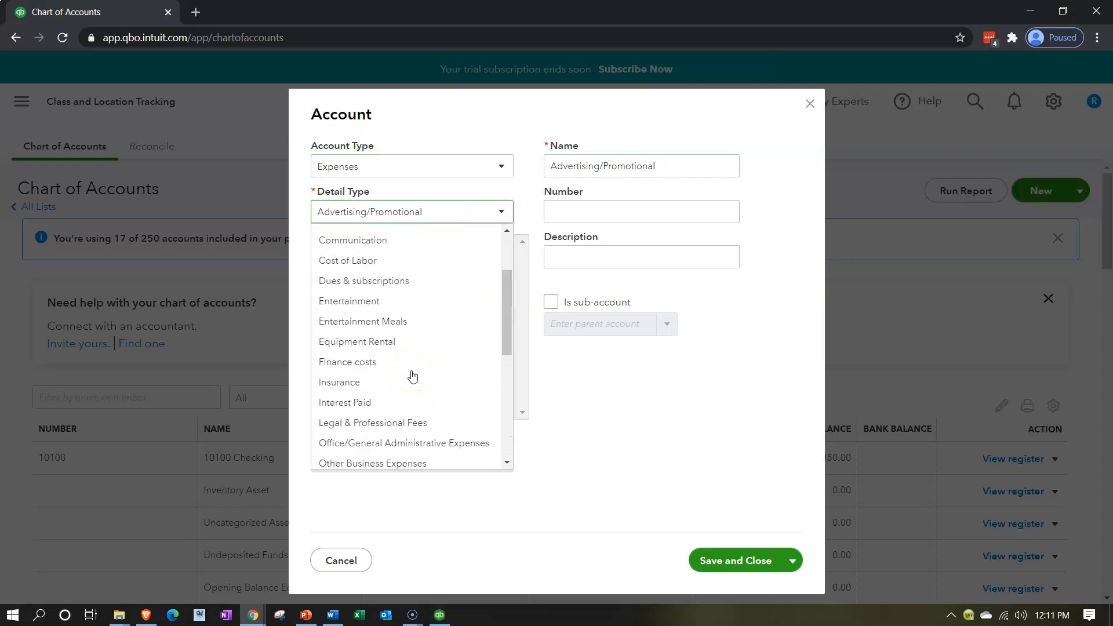
{"action": "scroll", "coordinate": [413, 377], "scroll_direction": "down", "scroll_amount": 1}
{"action": "left_click", "coordinate": [400, 388]}
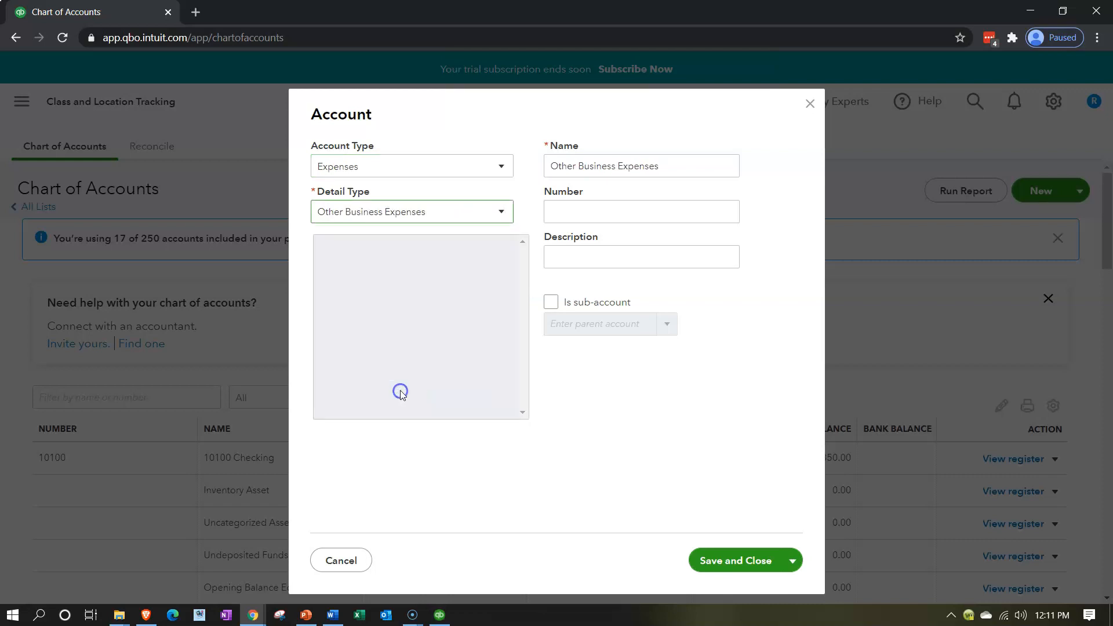
Step: Name the new account Telephone and give it the number 78100
{"action": "left_click_drag", "start_coordinate": [665, 170], "coordinate": [475, 168]}
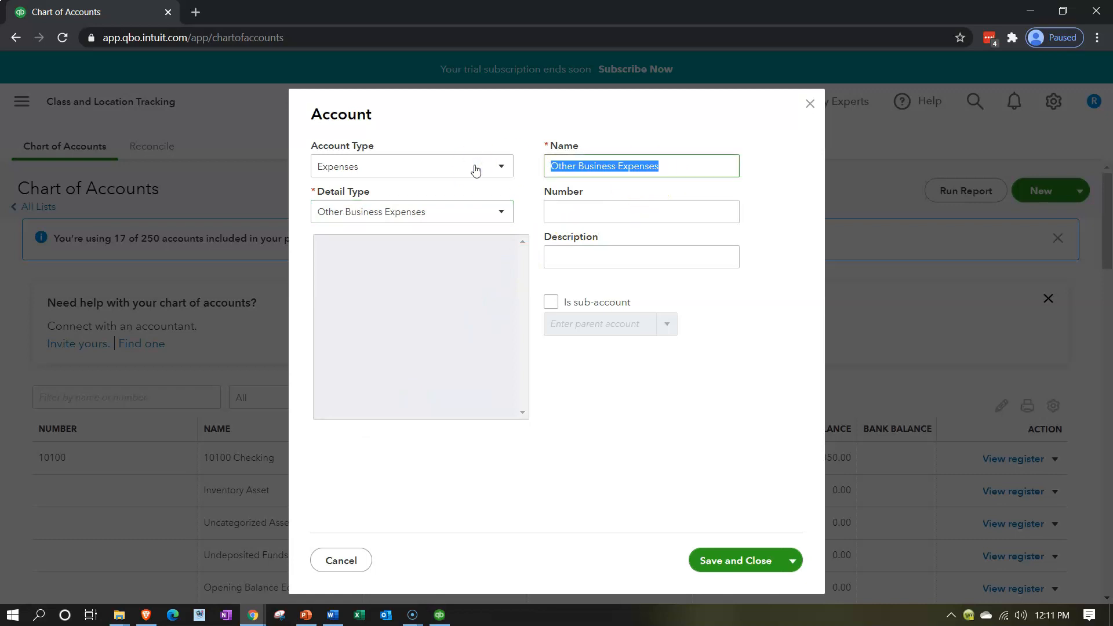
{"action": "type", "text": "Telephone"}
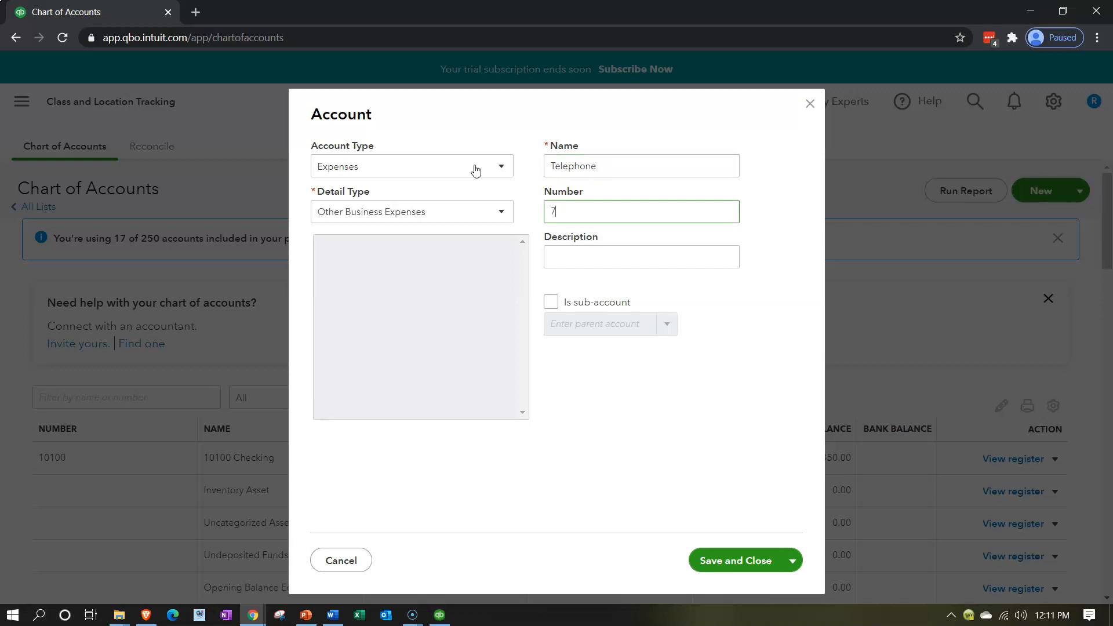
{"action": "key", "text": "Tab"}
Step: Make the 78100 Telephone account a sub-account of 70000 Administrative Expenses and save it
{"action": "left_click", "coordinate": [551, 302]}
{"action": "left_click", "coordinate": [565, 318]}
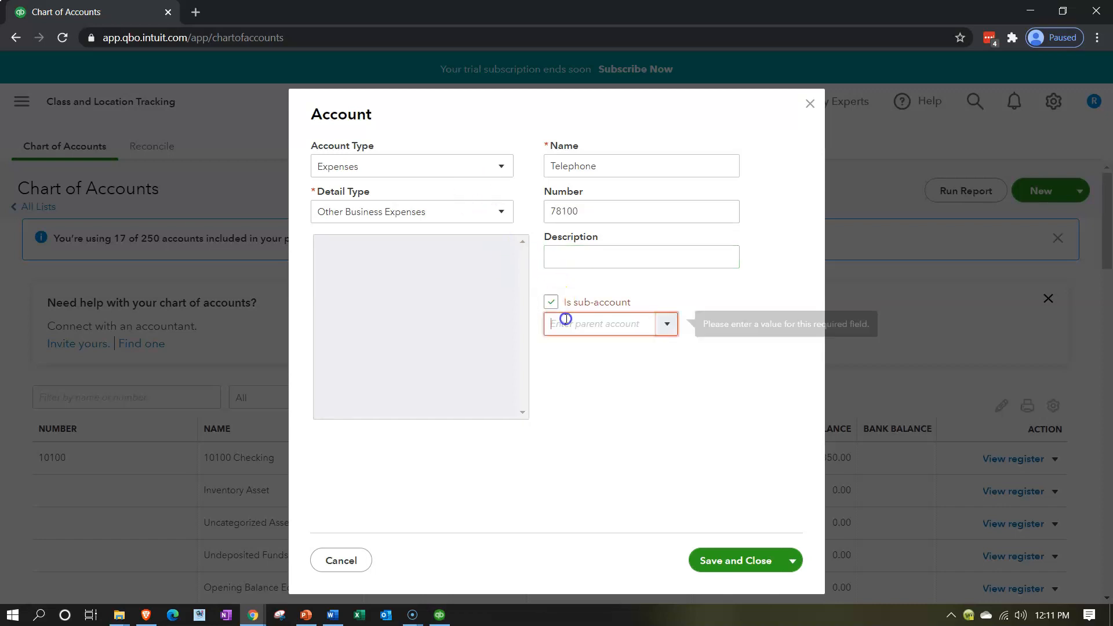
{"action": "type", "text": "70000 Administrative E"}
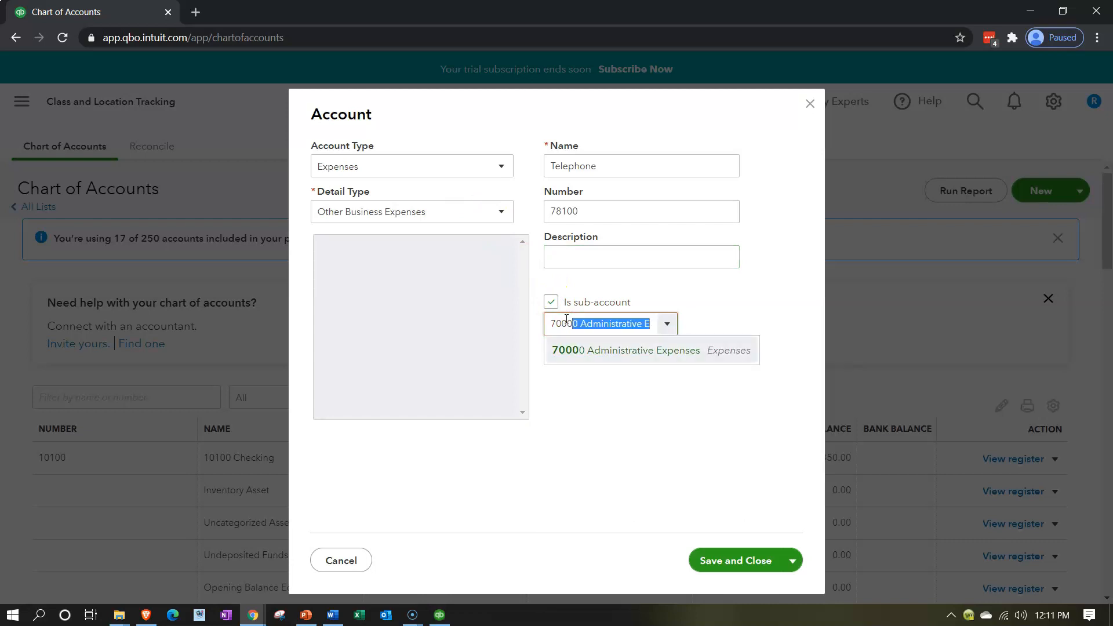
{"action": "key", "text": "Tab"}
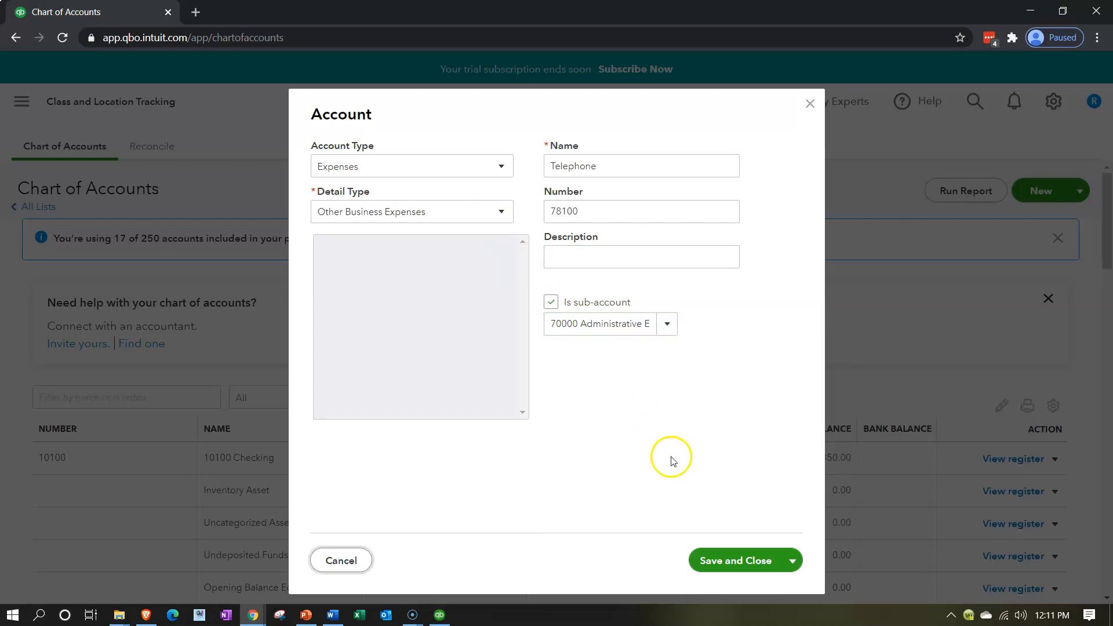
{"action": "left_click", "coordinate": [735, 557]}
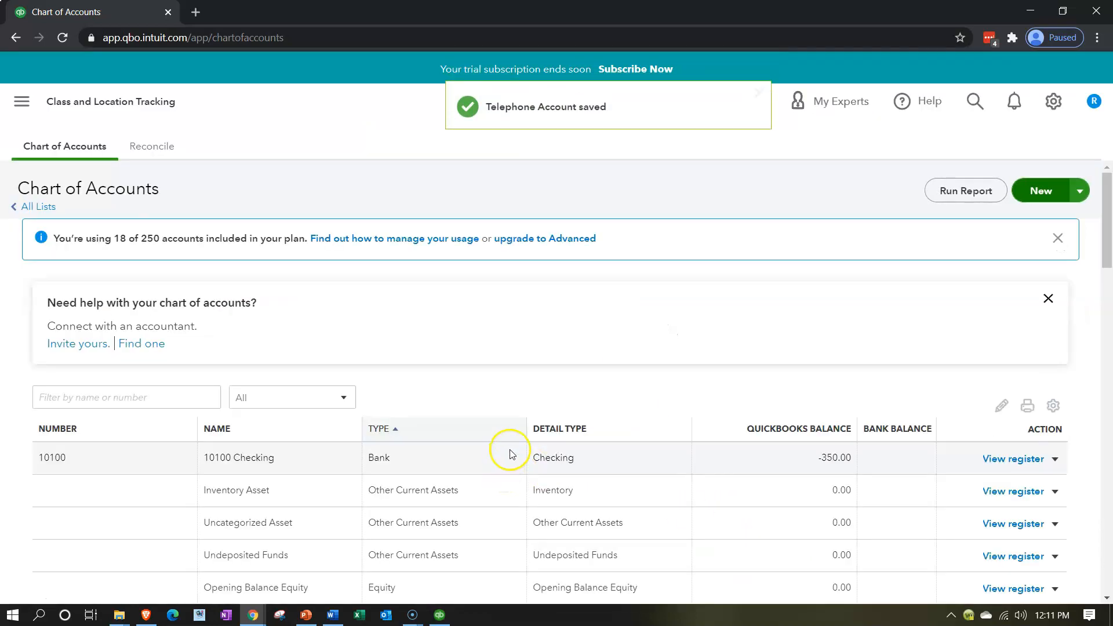
Step: Open the existing L1 Utilities account for editing from the chart of accounts
{"action": "scroll", "coordinate": [415, 472], "scroll_direction": "down", "scroll_amount": 15}
{"action": "scroll", "coordinate": [402, 473], "scroll_direction": "down", "scroll_amount": 9}
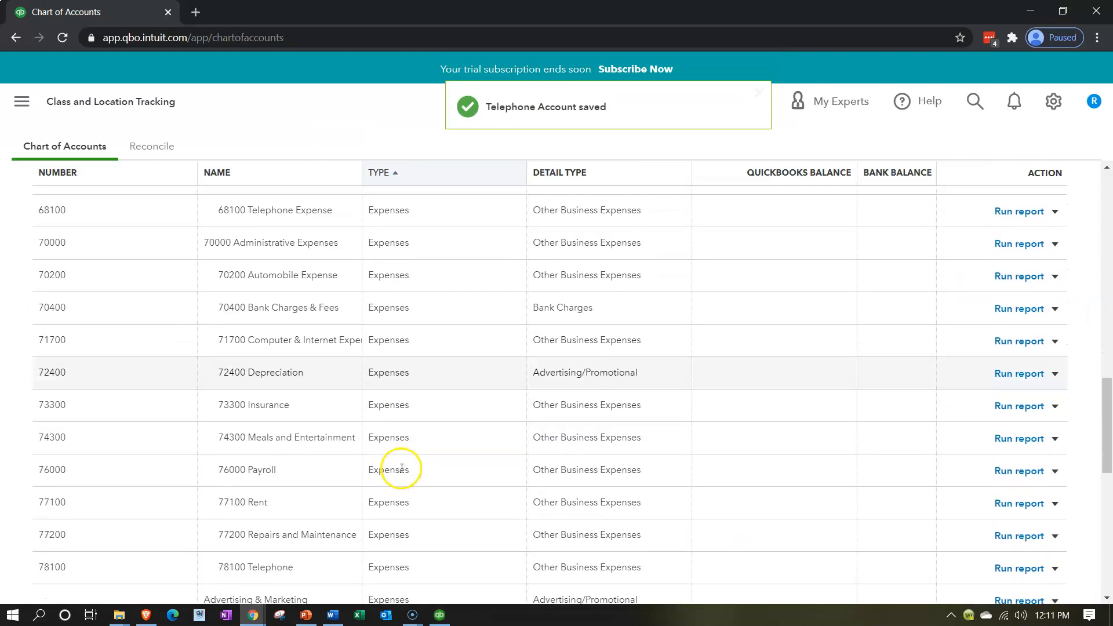
{"action": "scroll", "coordinate": [401, 467], "scroll_direction": "down", "scroll_amount": 4}
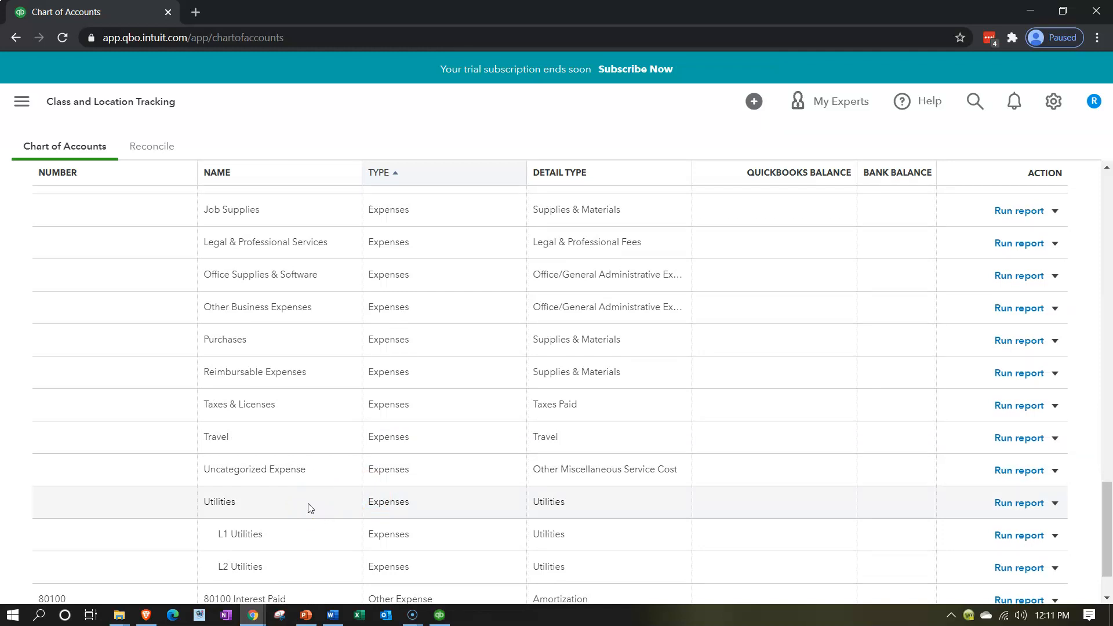
{"action": "left_click", "coordinate": [293, 539]}
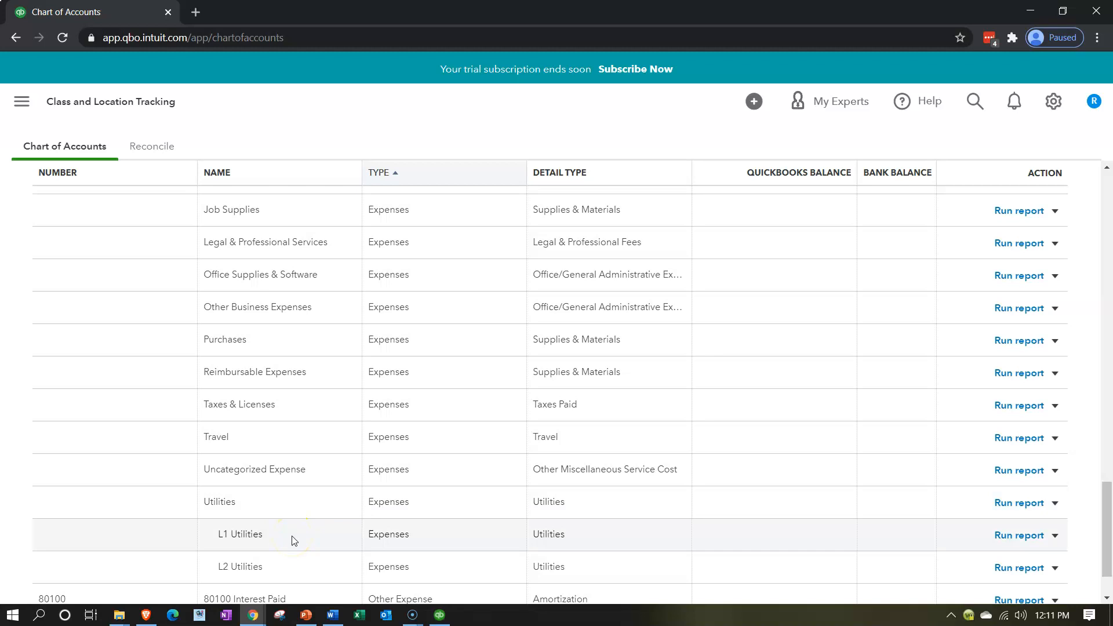
{"action": "left_click", "coordinate": [292, 534]}
{"action": "left_click", "coordinate": [1055, 535]}
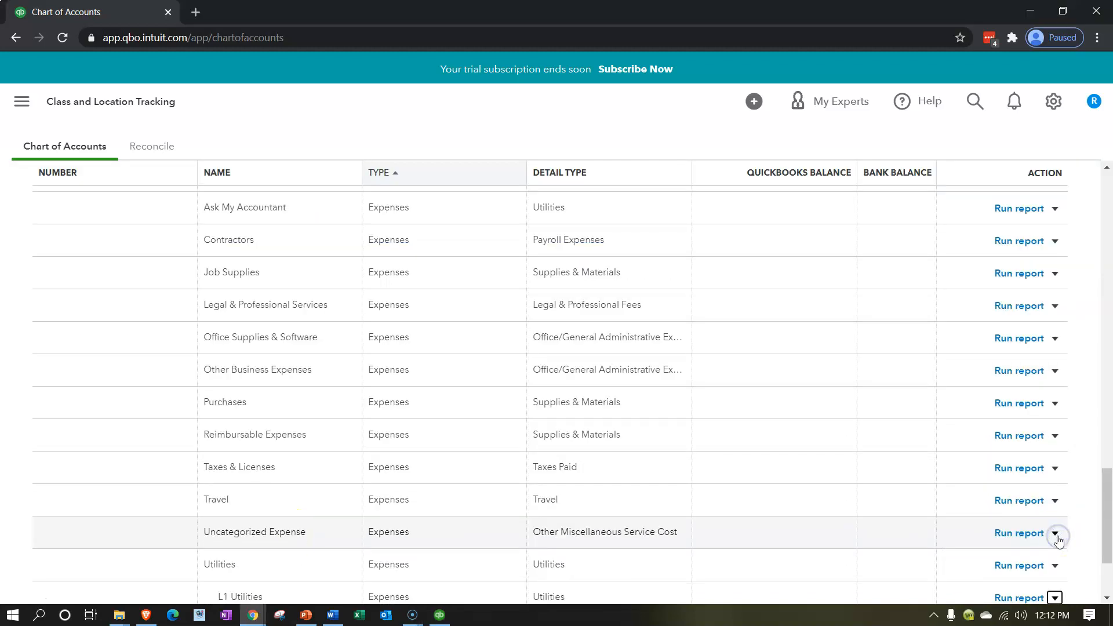
{"action": "scroll", "coordinate": [707, 551], "scroll_direction": "down", "scroll_amount": 3}
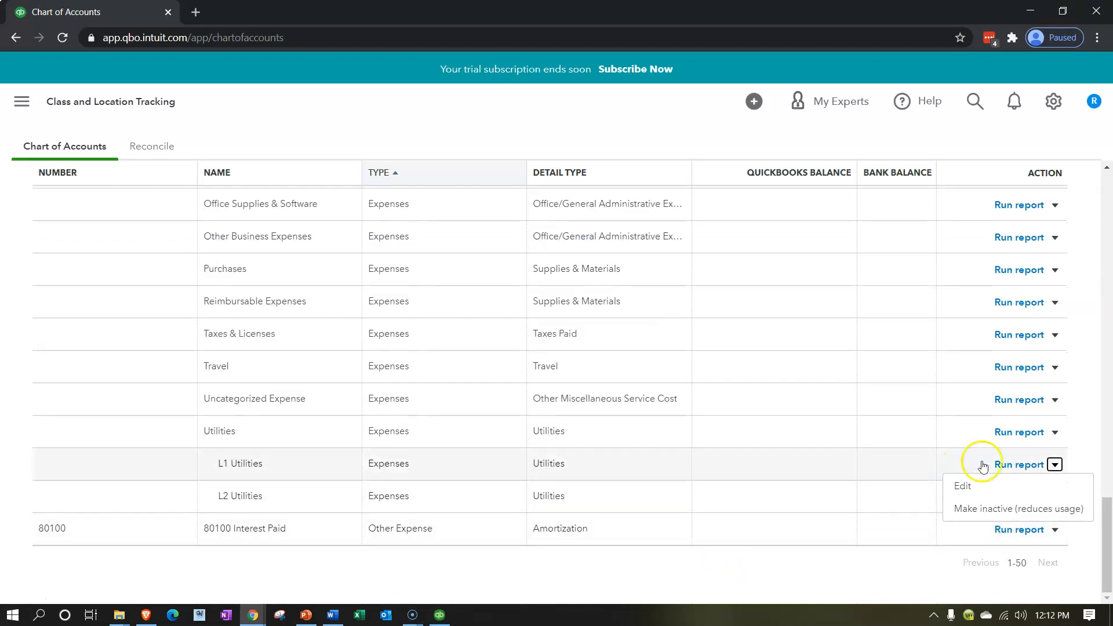
{"action": "left_click", "coordinate": [994, 485]}
Step: Rename the L1 Utilities account to Utilities and give it the number 68600
{"action": "left_click", "coordinate": [566, 168]}
{"action": "key", "text": "Left"}
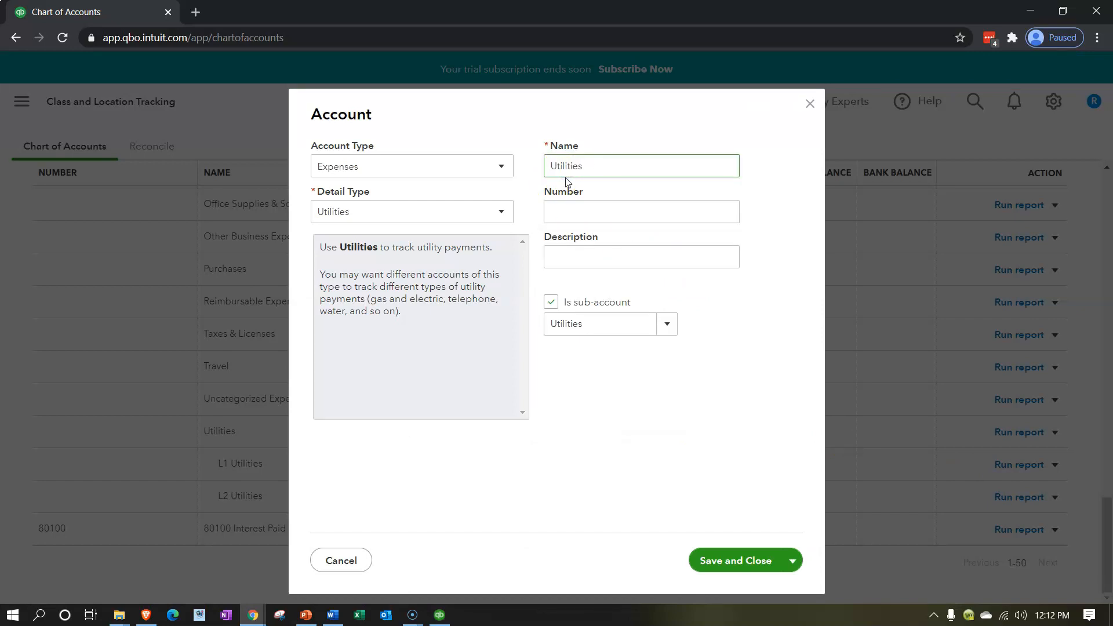
{"action": "left_click", "coordinate": [587, 214]}
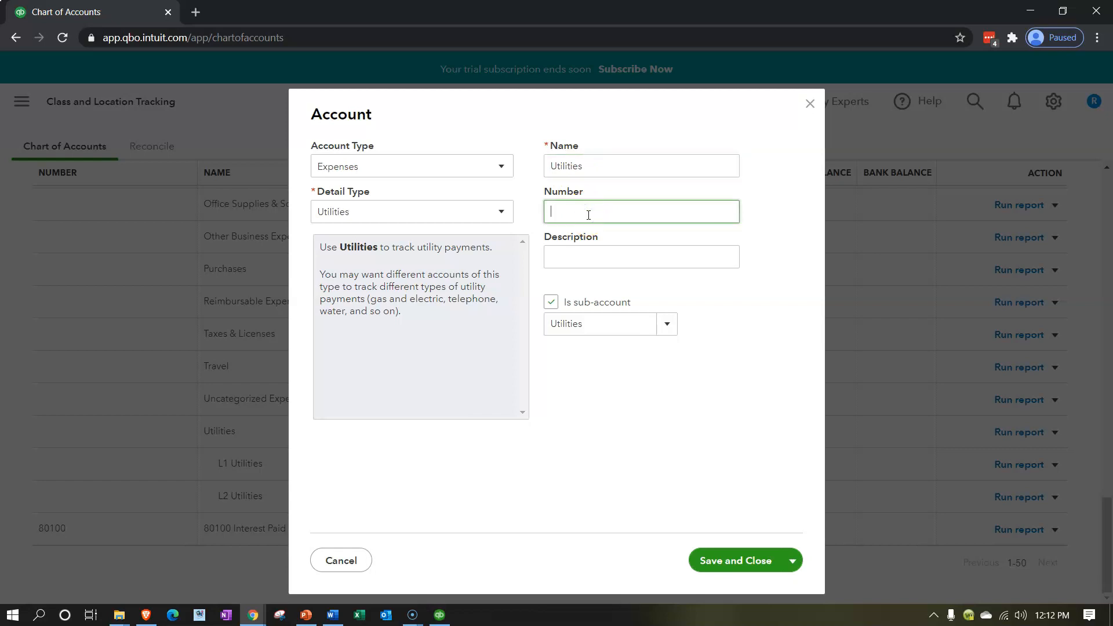
{"action": "type", "text": "68600"}
Step: Make the 68600 Utilities account a sub-account of 60000 Selling Expenses and save it
{"action": "key", "text": "Tab"}
{"action": "key", "text": "Tab"}
{"action": "key", "text": "Tab"}
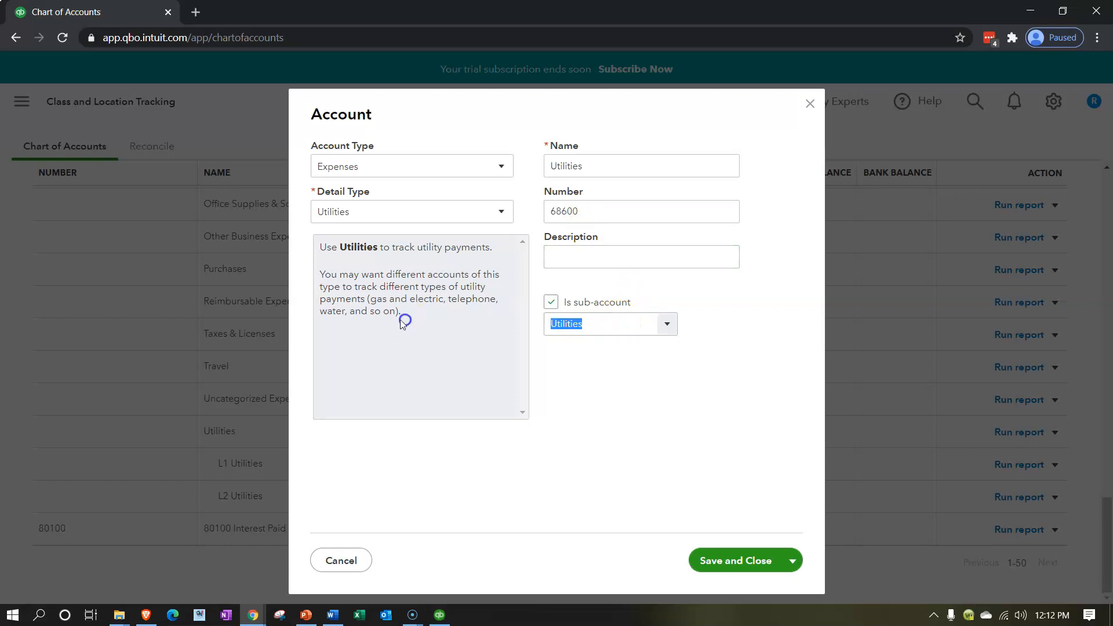
{"action": "type", "text": "600"}
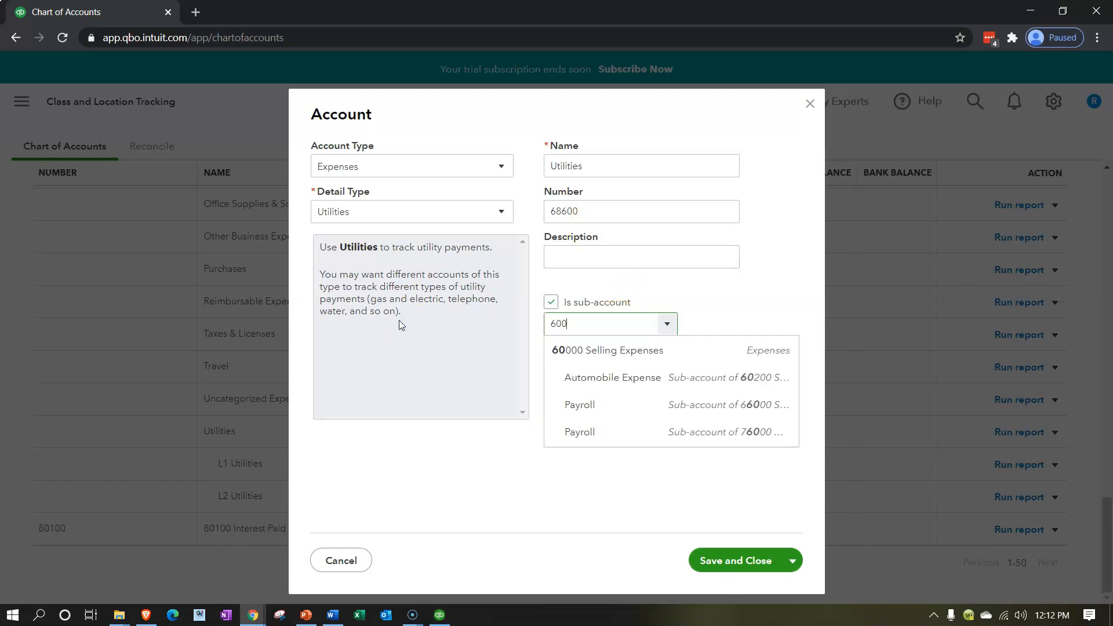
{"action": "type", "text": "00 Selling Expenses"}
{"action": "key", "text": "Tab"}
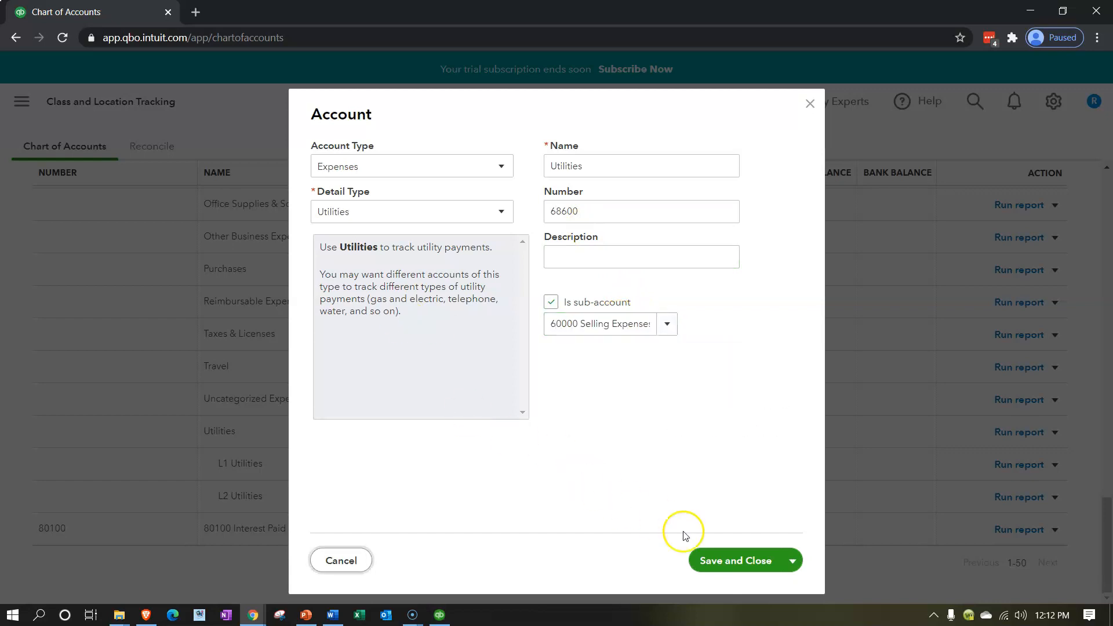
{"action": "left_click", "coordinate": [709, 555]}
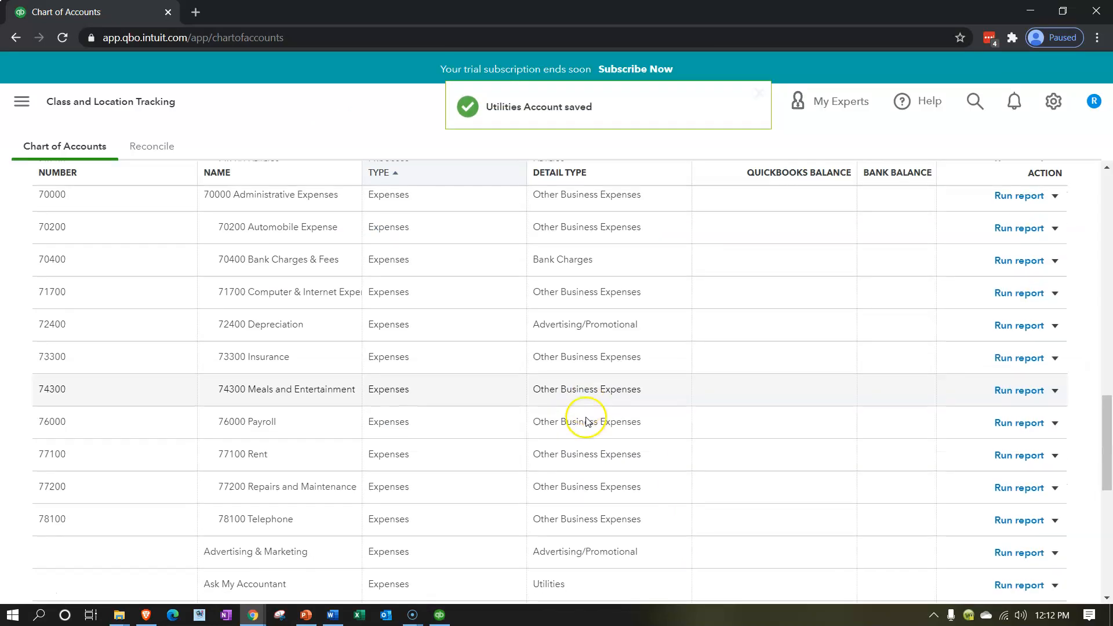
Step: Edit the existing L2 Utilities account, renaming it Utilities and giving it the number 78600
{"action": "scroll", "coordinate": [585, 421], "scroll_direction": "down", "scroll_amount": 10}
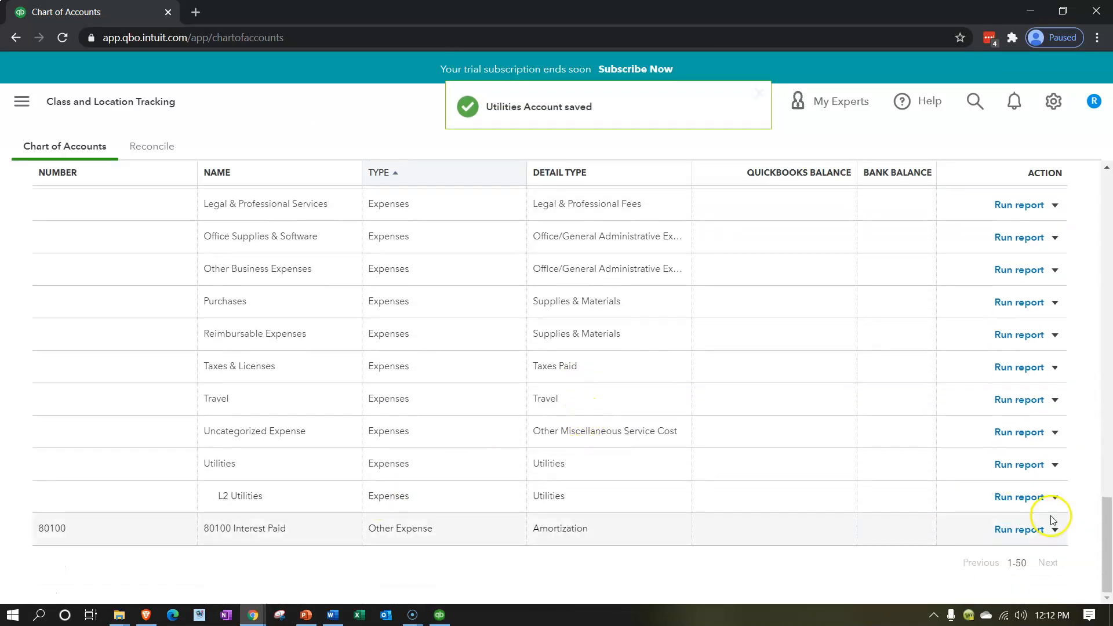
{"action": "left_click", "coordinate": [1054, 497]}
{"action": "left_click", "coordinate": [1002, 512]}
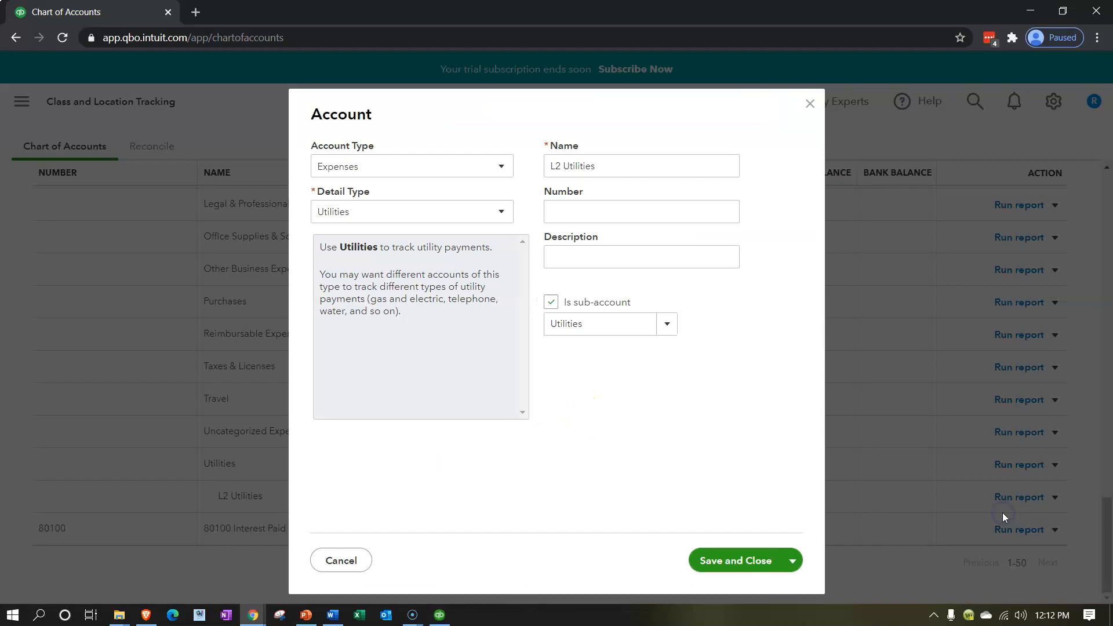
{"action": "left_click", "coordinate": [590, 219]}
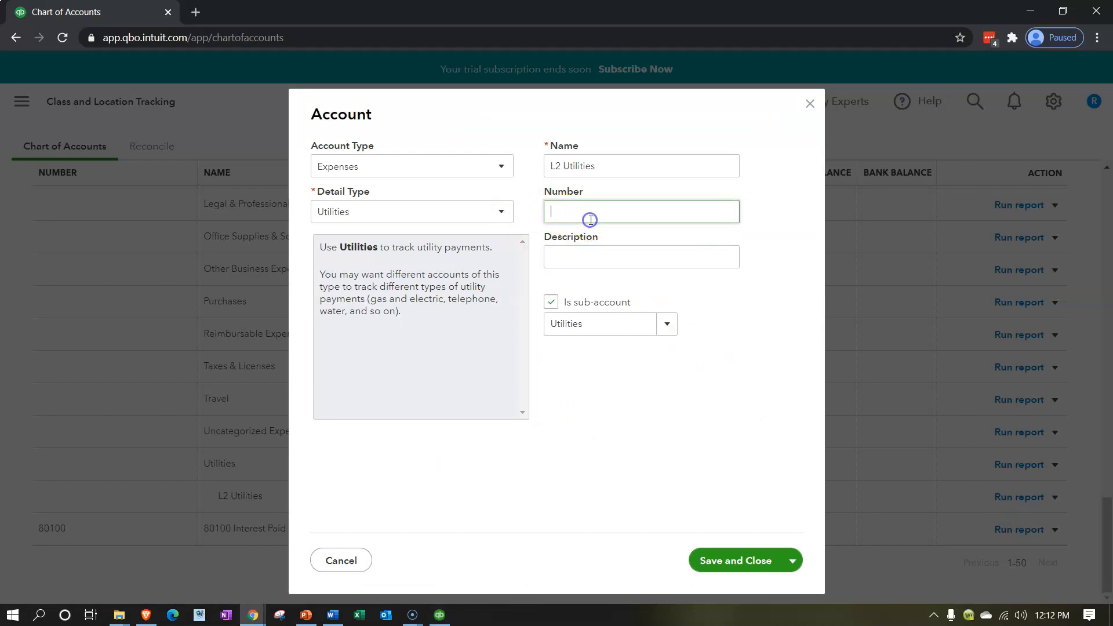
{"action": "triple_click", "coordinate": [561, 168]}
{"action": "left_click", "coordinate": [563, 169]}
{"action": "left_click", "coordinate": [576, 211]}
{"action": "key", "text": "Tab"}
Step: Make the 78600 Utilities account a sub-account of 70000 Administrative Expenses and save it
{"action": "left_click", "coordinate": [656, 322]}
{"action": "type", "text": "70"}
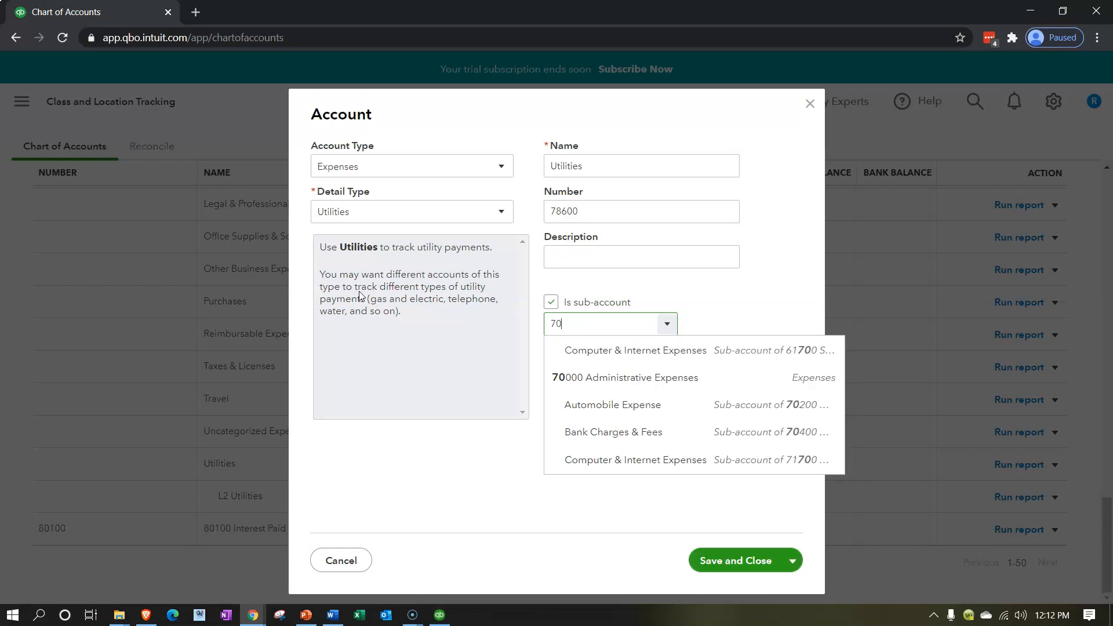
{"action": "key", "text": "Down"}
{"action": "key", "text": "Down"}
{"action": "key", "text": "Return"}
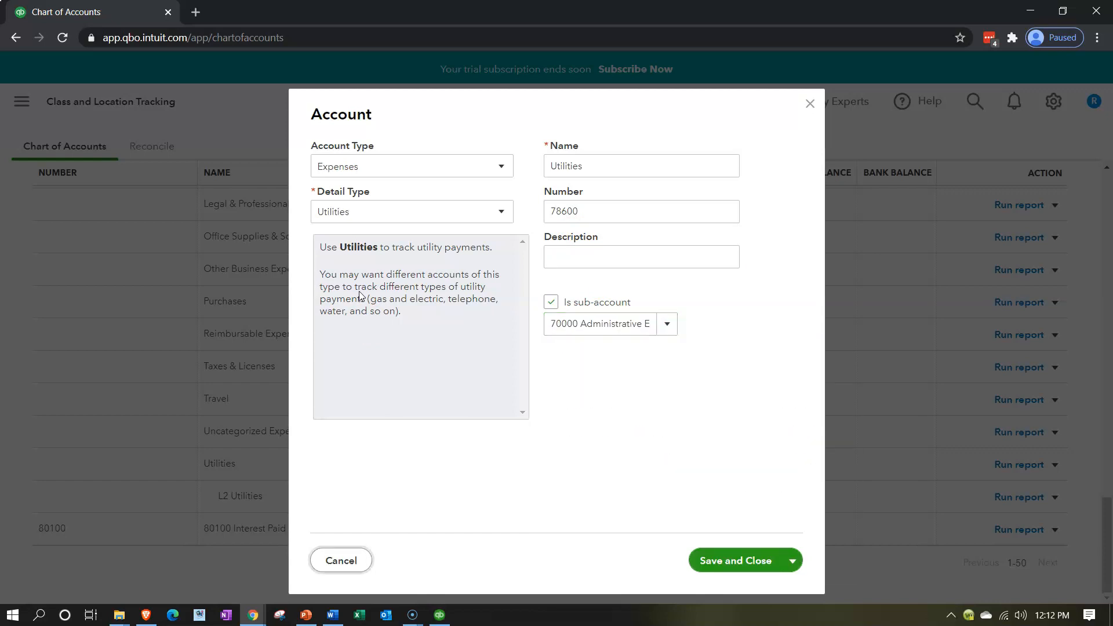
{"action": "left_click", "coordinate": [728, 558]}
{"action": "scroll", "coordinate": [322, 372], "scroll_direction": "down", "scroll_amount": 3}
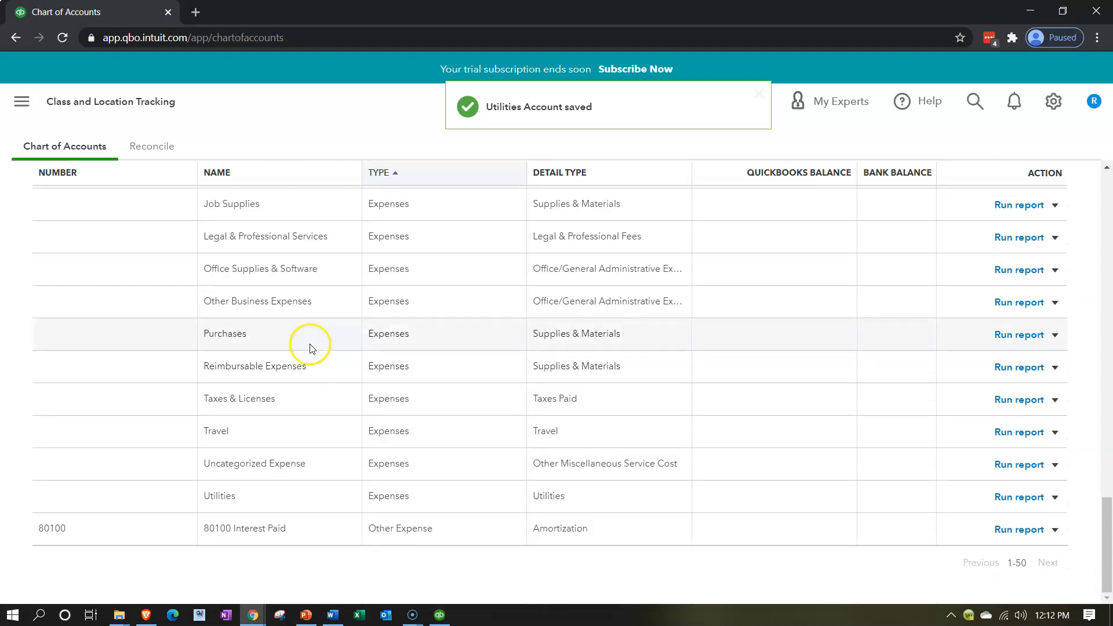
{"action": "scroll", "coordinate": [263, 324], "scroll_direction": "up", "scroll_amount": 10}
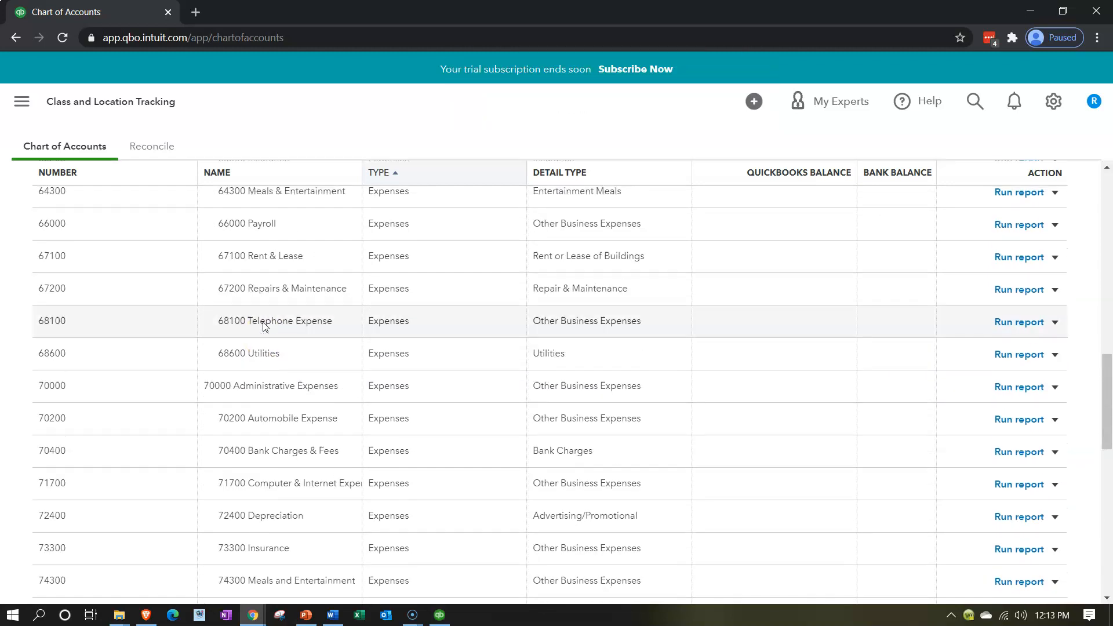
{"action": "scroll", "coordinate": [263, 325], "scroll_direction": "up", "scroll_amount": 3}
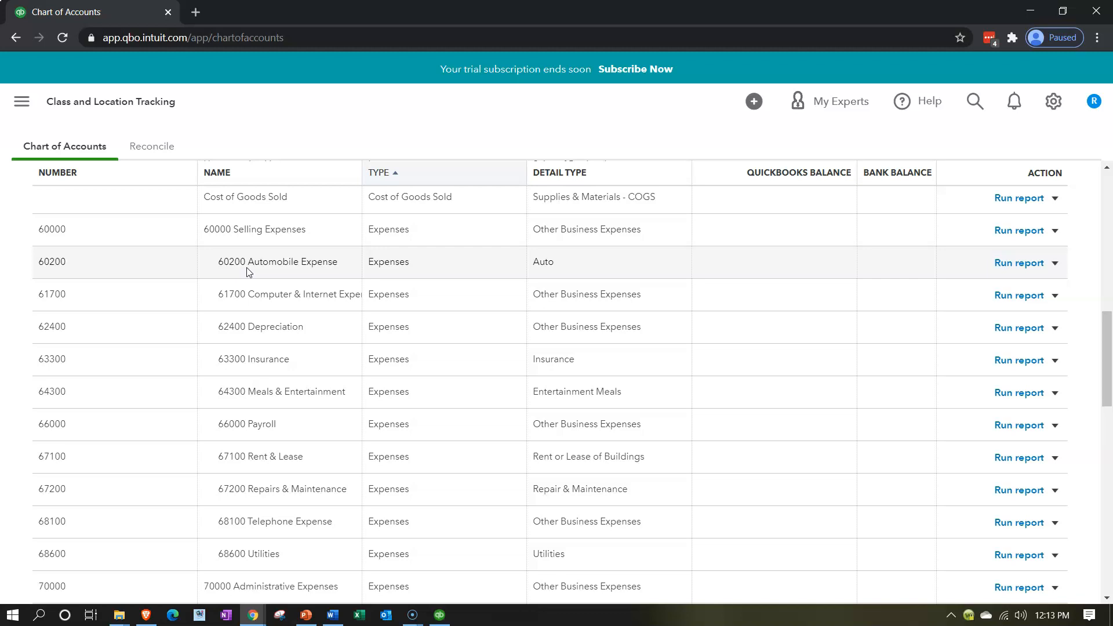
{"action": "left_click", "coordinate": [279, 225]}
{"action": "left_click", "coordinate": [297, 201]}
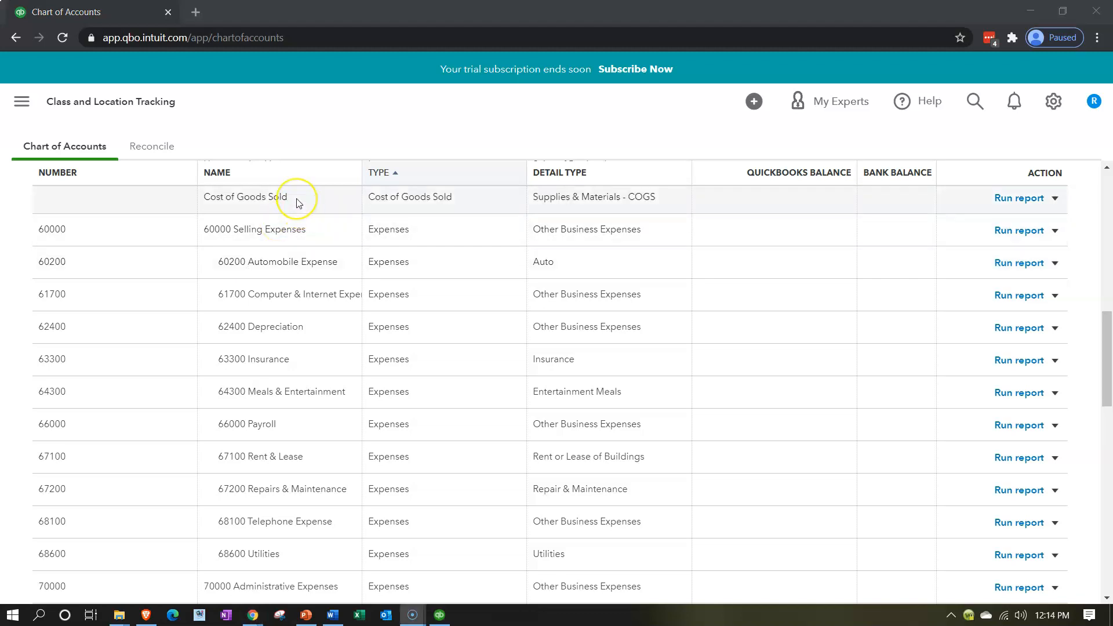
Step: Duplicate the Chart of Accounts browser tab twice and work in the last copy
{"action": "right_click", "coordinate": [132, 11]}
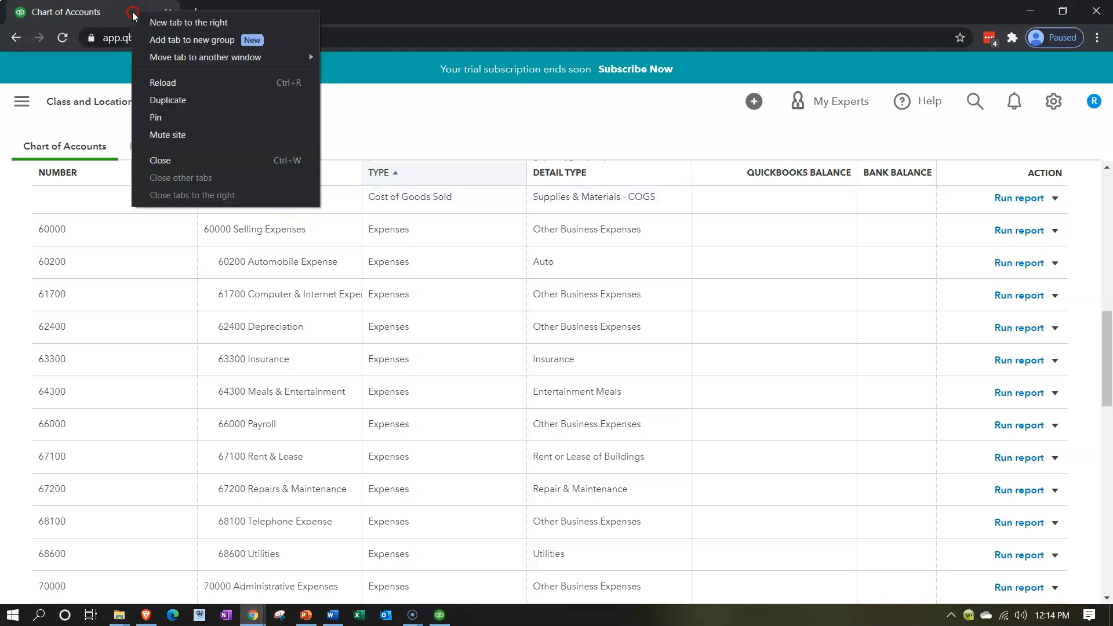
{"action": "left_click", "coordinate": [169, 98]}
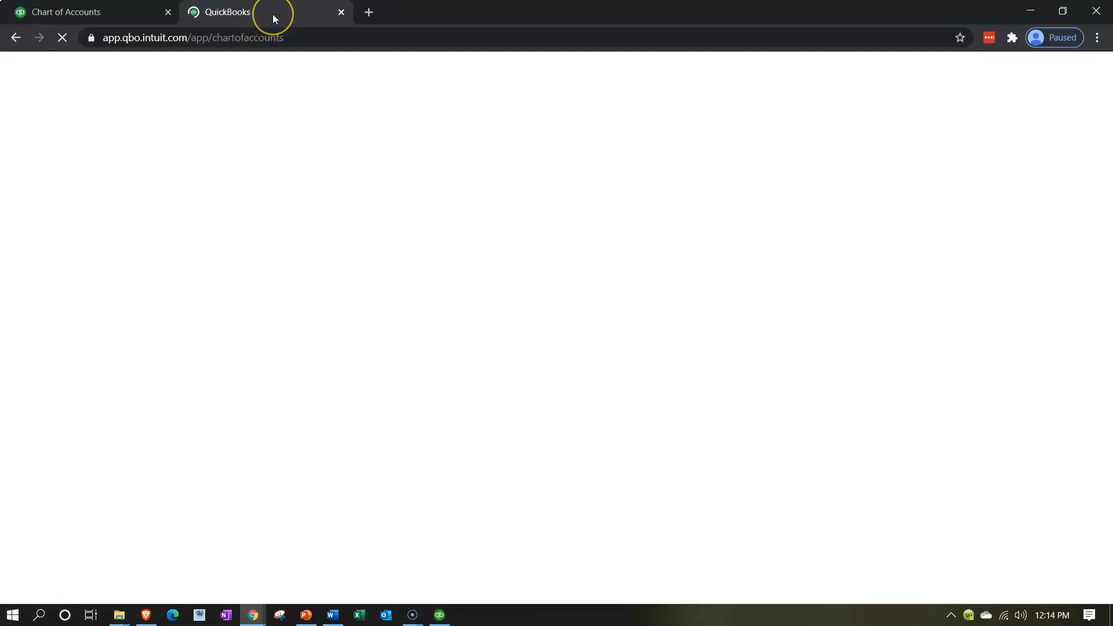
{"action": "right_click", "coordinate": [273, 13]}
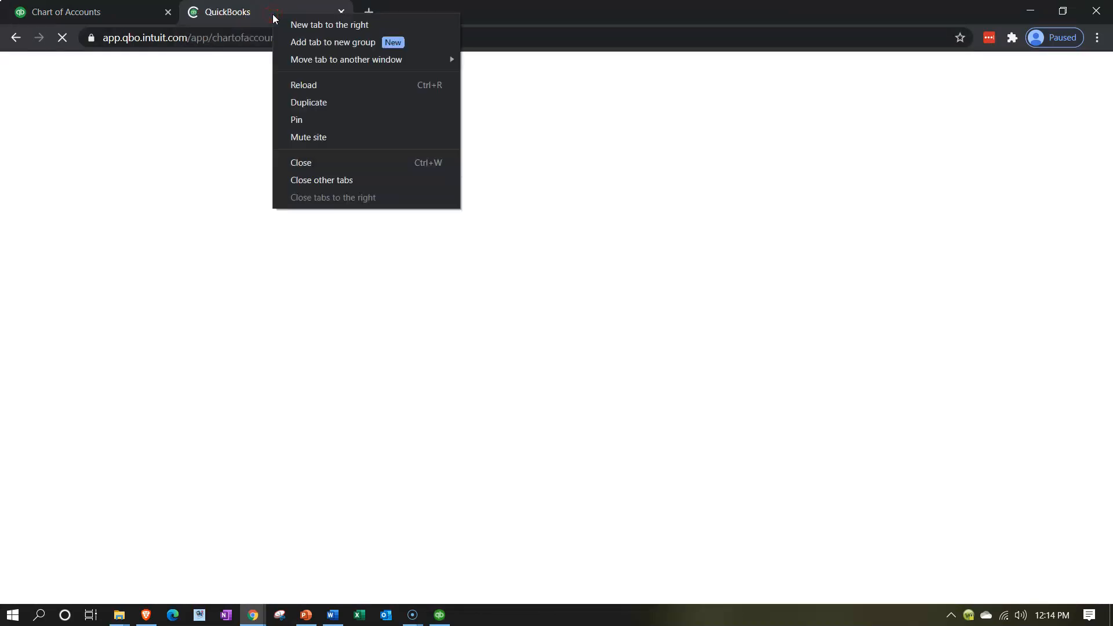
{"action": "left_click", "coordinate": [307, 101]}
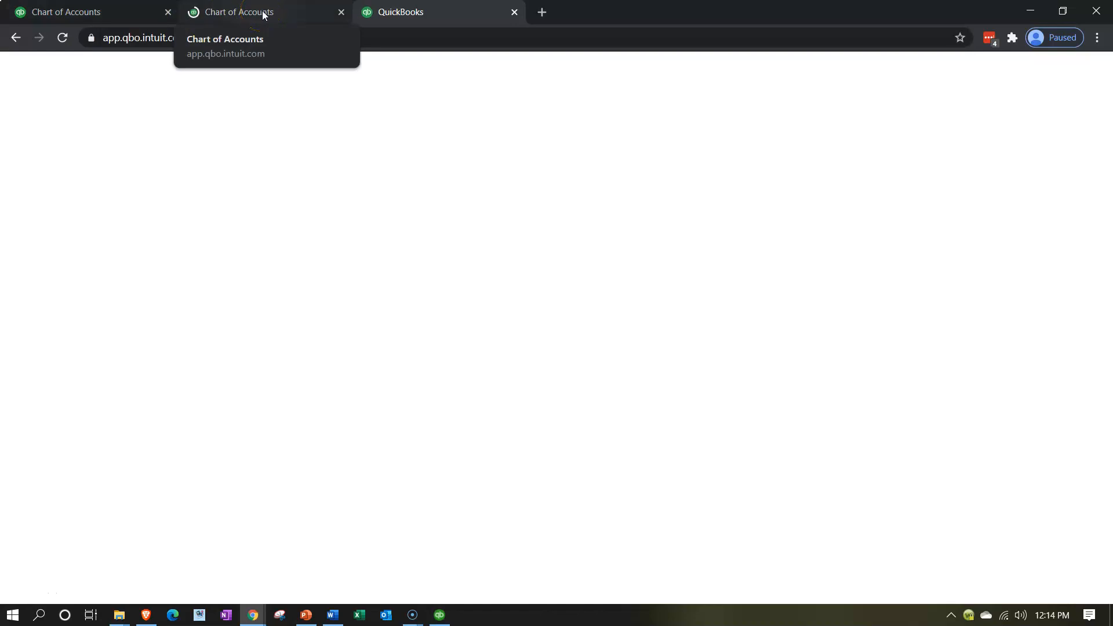
{"action": "left_click", "coordinate": [421, 8]}
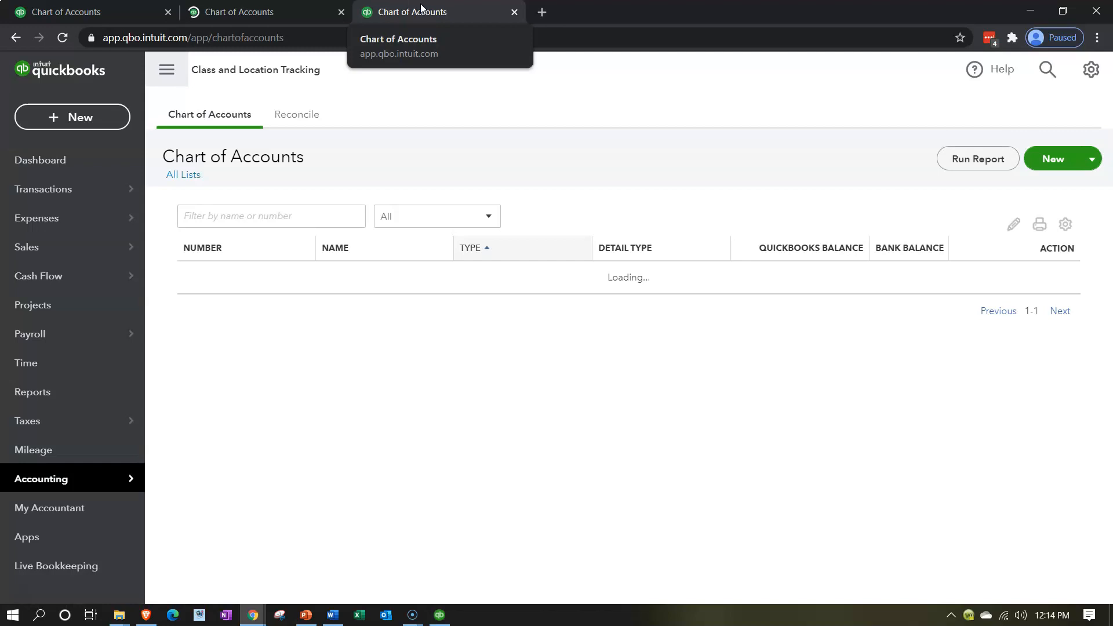
Step: Open the Profit and Loss report from the favorite reports and hide the navigation sidebar
{"action": "left_click", "coordinate": [42, 389]}
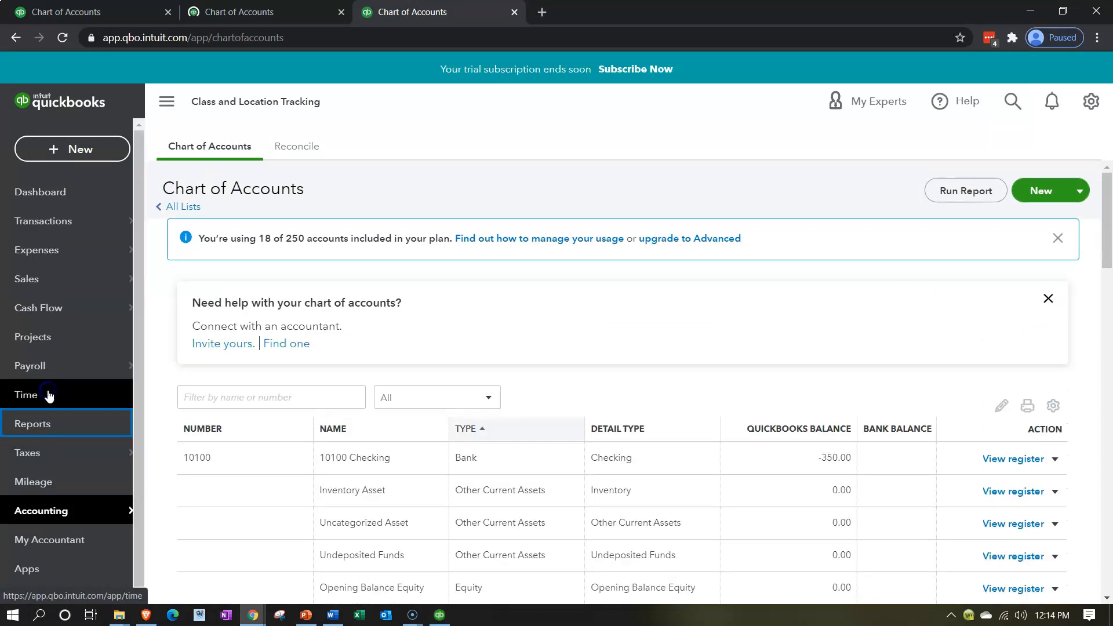
{"action": "left_click", "coordinate": [27, 424]}
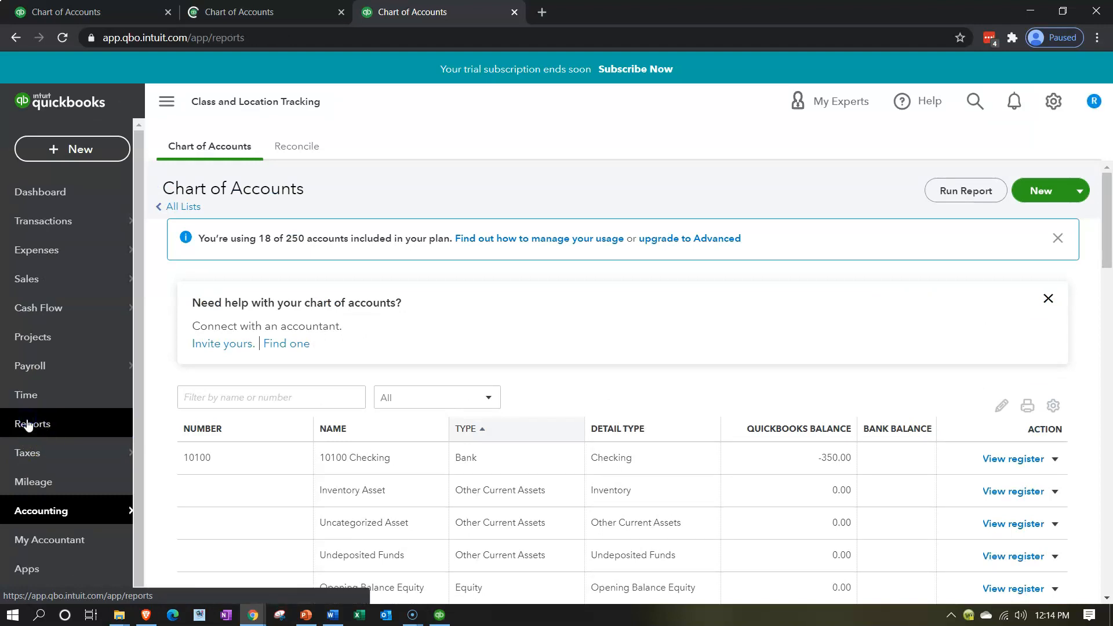
{"action": "left_click", "coordinate": [27, 423]}
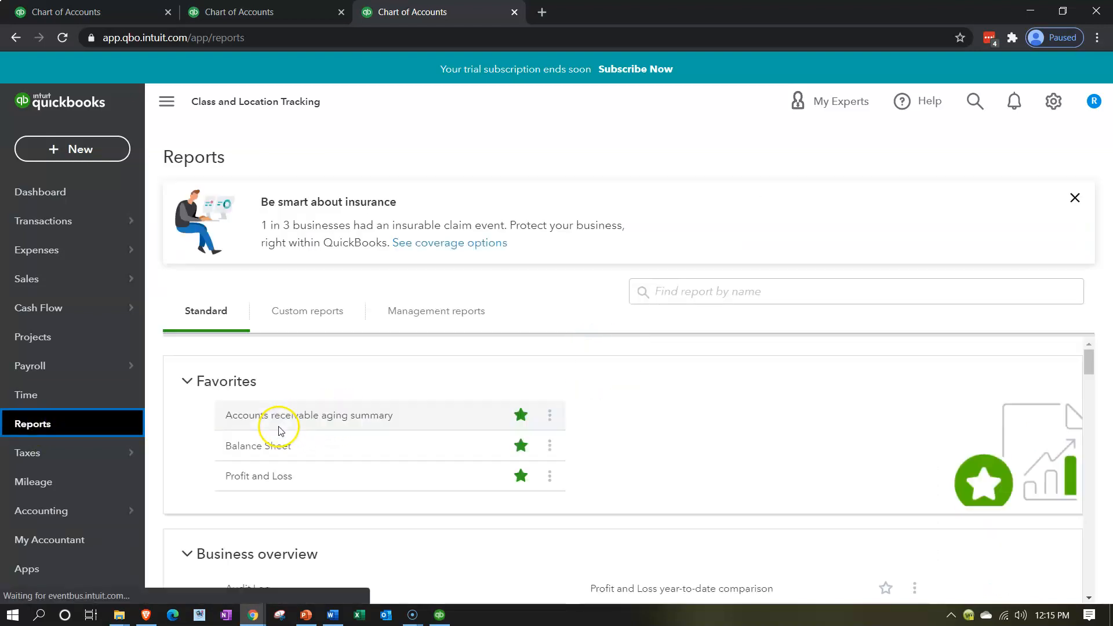
{"action": "left_click", "coordinate": [257, 478]}
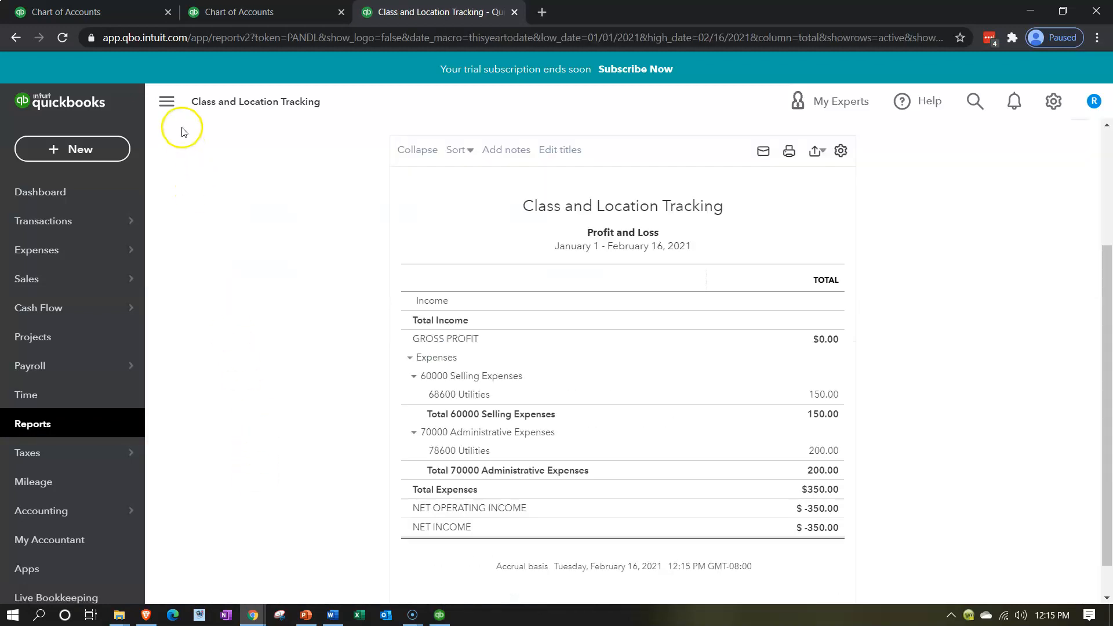
{"action": "left_click", "coordinate": [167, 103]}
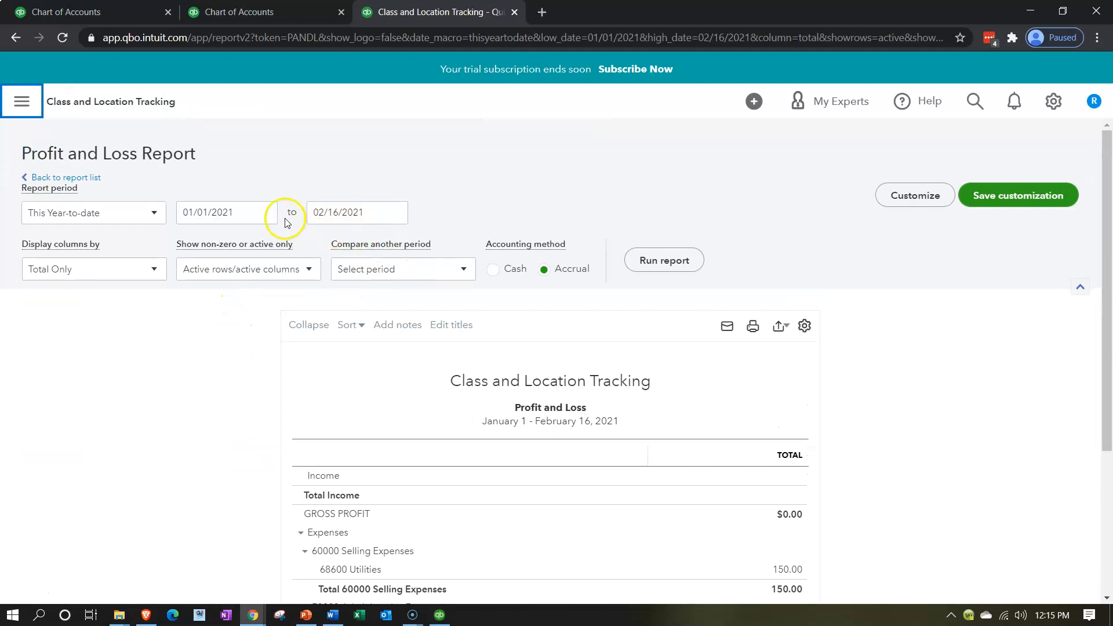
Step: Set the Profit and Loss report period to 01/01/2021 through 12/31/2021 and rerun the report
{"action": "left_click", "coordinate": [235, 213]}
{"action": "type", "text": "01/01/2021"}
{"action": "key", "text": "Tab"}
{"action": "type", "text": "12/31/2021"}
{"action": "left_click", "coordinate": [415, 412]}
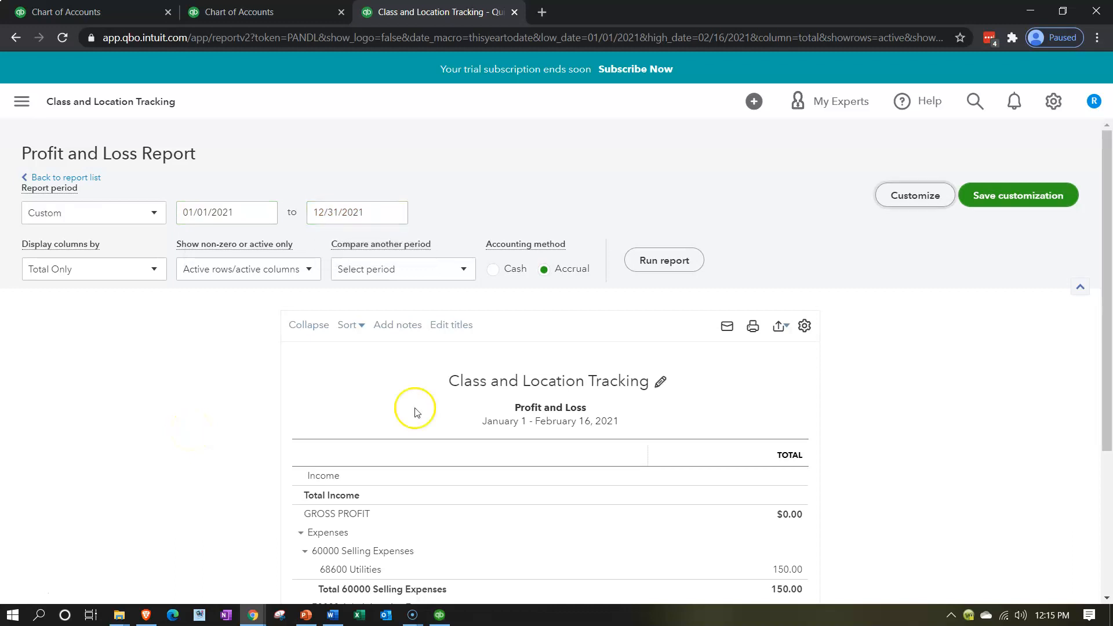
{"action": "left_click", "coordinate": [644, 261]}
{"action": "scroll", "coordinate": [654, 313], "scroll_direction": "down", "scroll_amount": 3}
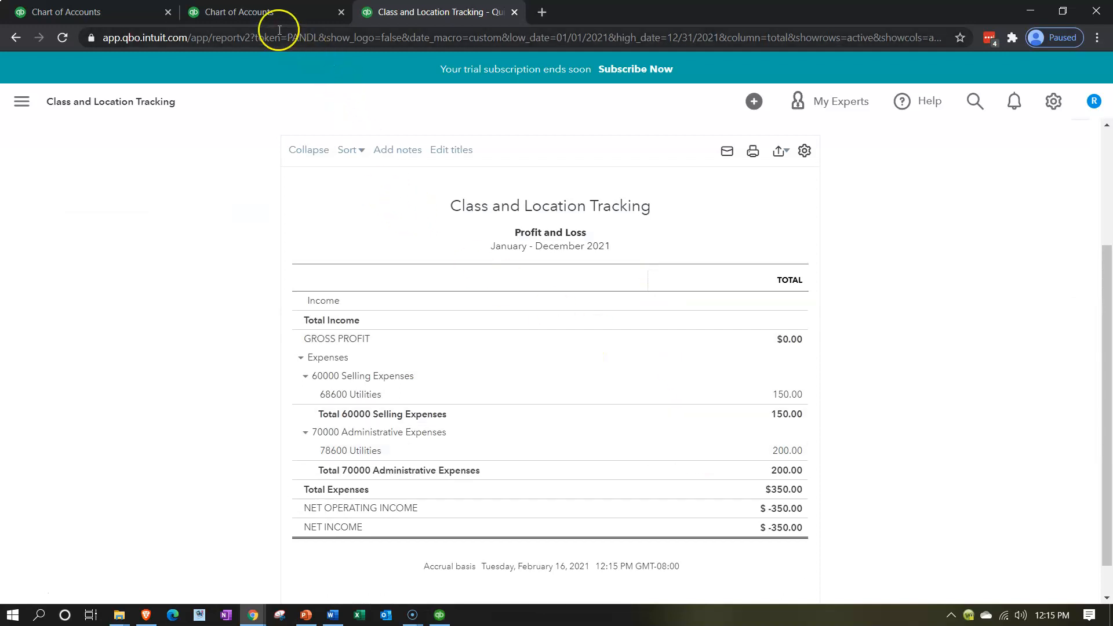
Step: Start a new sales receipt in the duplicated Chart of Accounts browser tab
{"action": "left_click", "coordinate": [258, 13]}
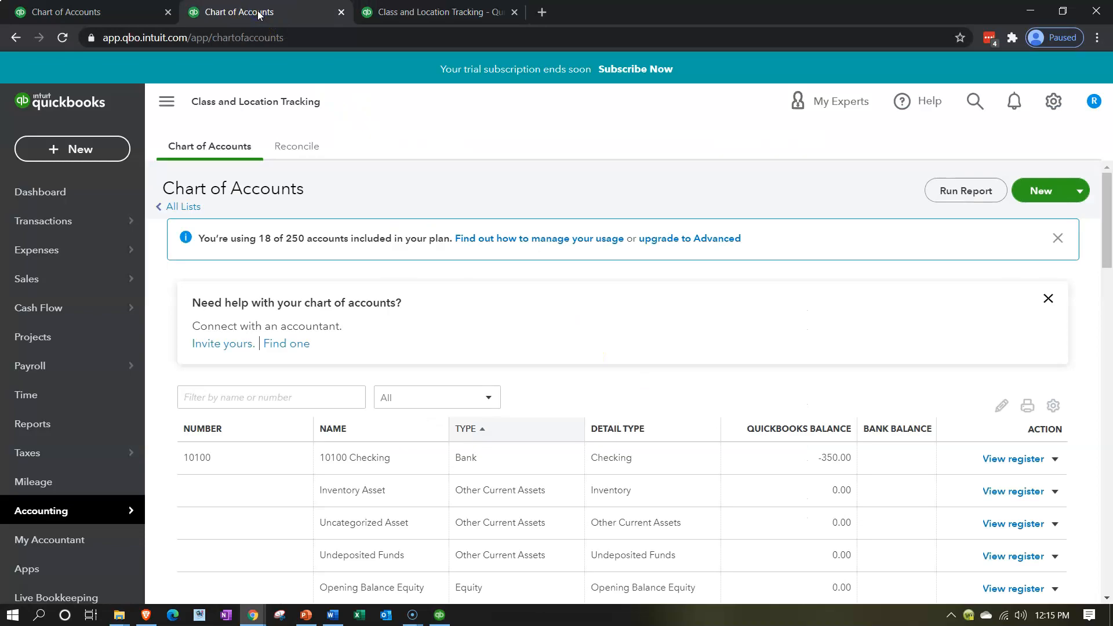
{"action": "left_click", "coordinate": [106, 149]}
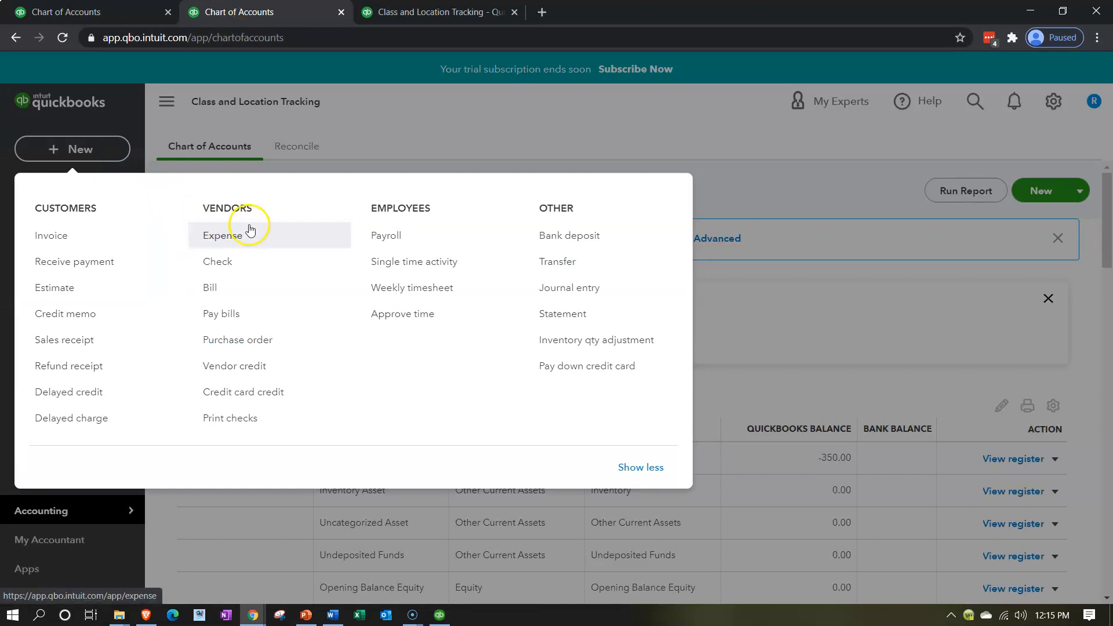
{"action": "left_click", "coordinate": [72, 340]}
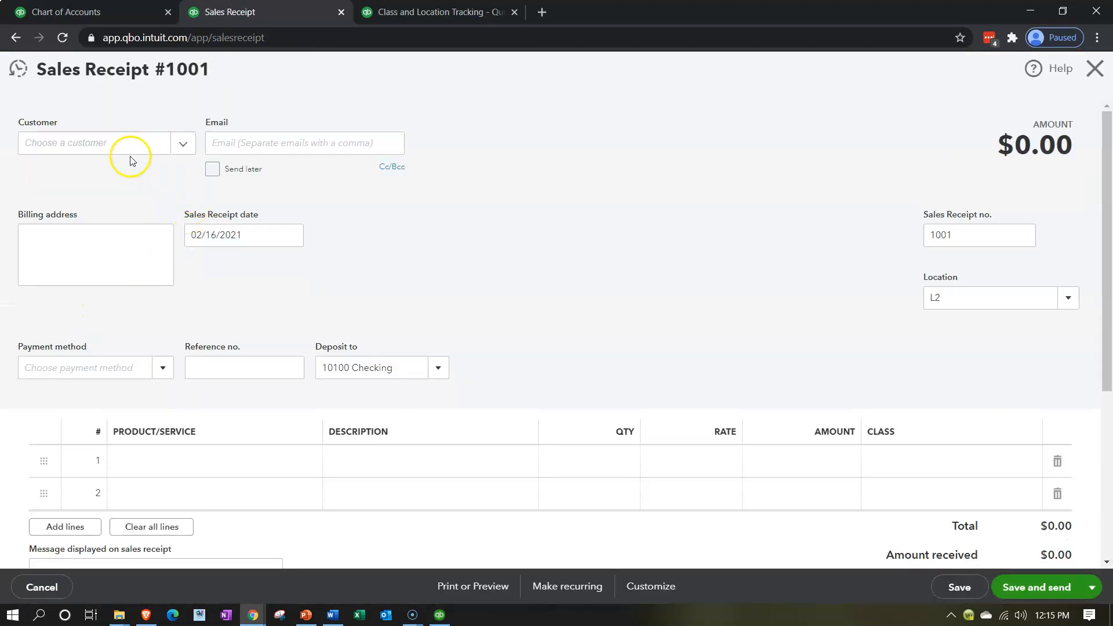
Step: Add Customer 1 as a new customer on the sales receipt
{"action": "left_click", "coordinate": [126, 144]}
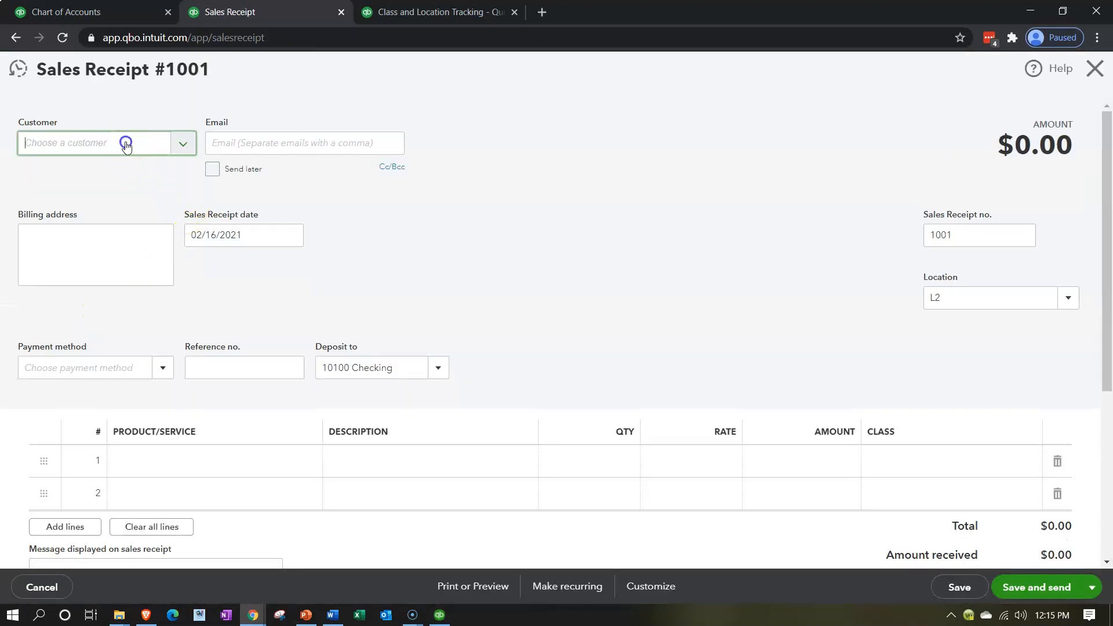
{"action": "type", "text": "Cus"}
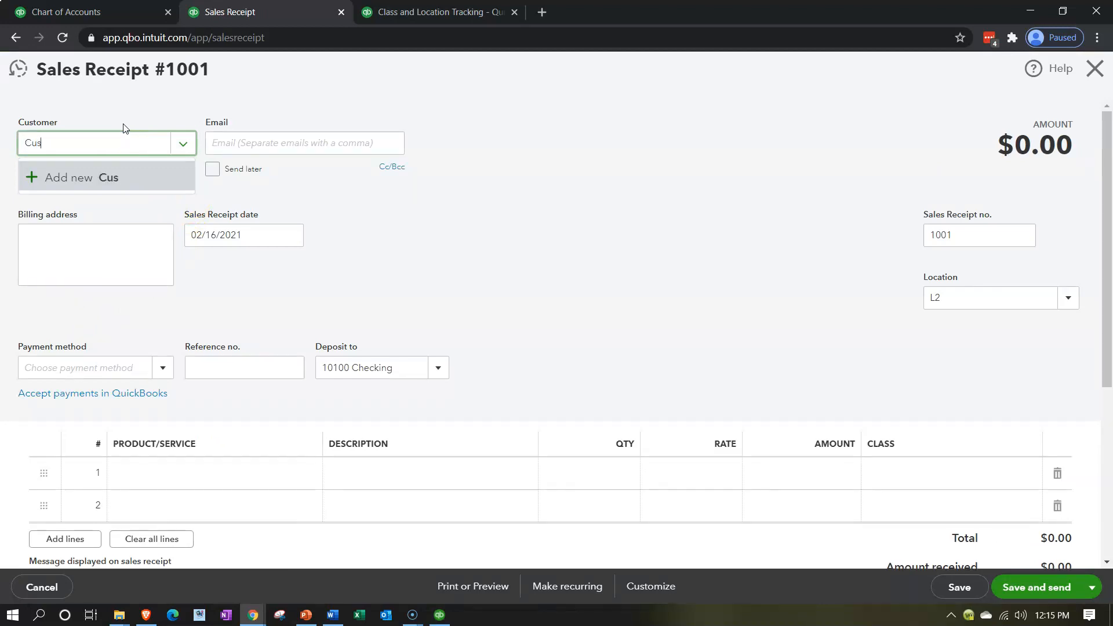
{"action": "type", "text": "tomer"}
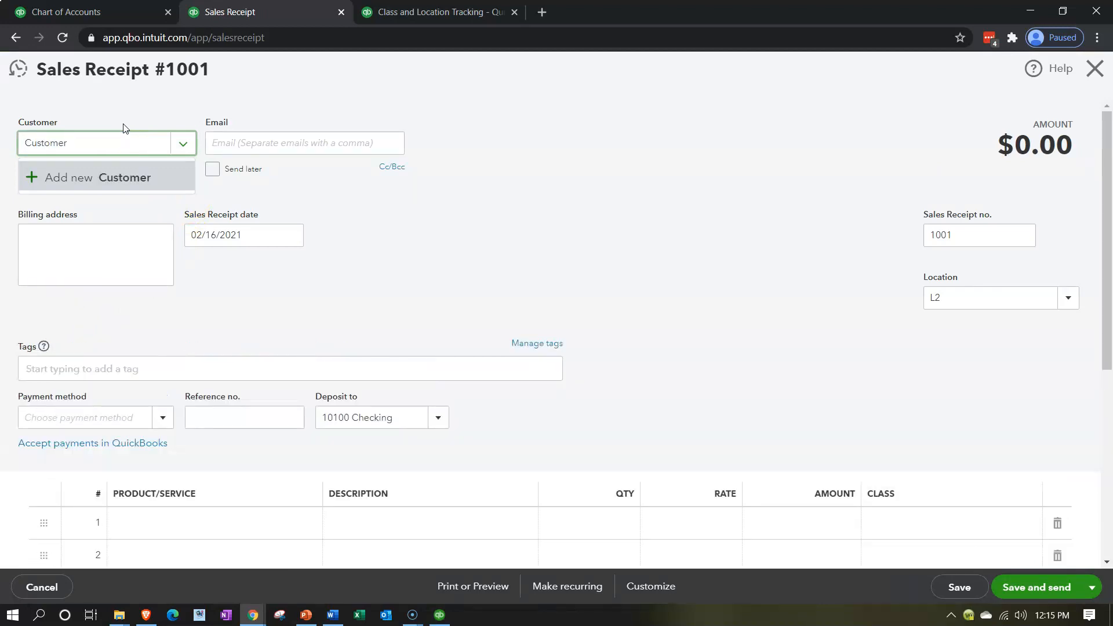
{"action": "type", "text": " 1"}
{"action": "key", "text": "Tab"}
{"action": "left_click", "coordinate": [167, 151]}
{"action": "left_click", "coordinate": [159, 224]}
{"action": "left_click", "coordinate": [220, 266]}
Step: Set the sales receipt date to 01/05/2021
{"action": "left_click_drag", "start_coordinate": [248, 238], "coordinate": [102, 249]}
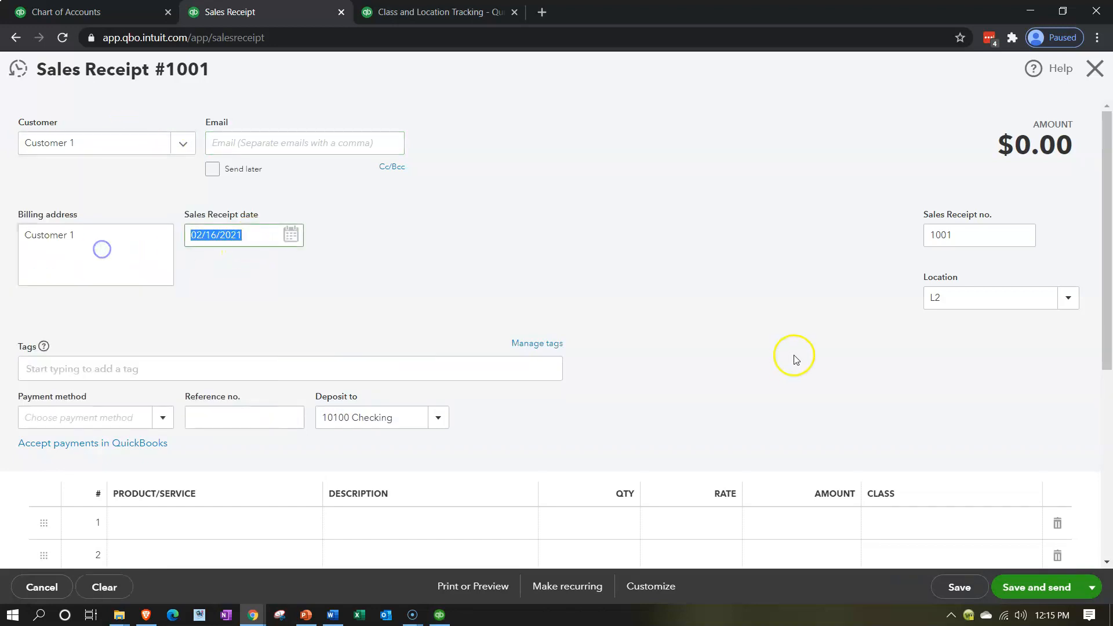
{"action": "type", "text": "01"}
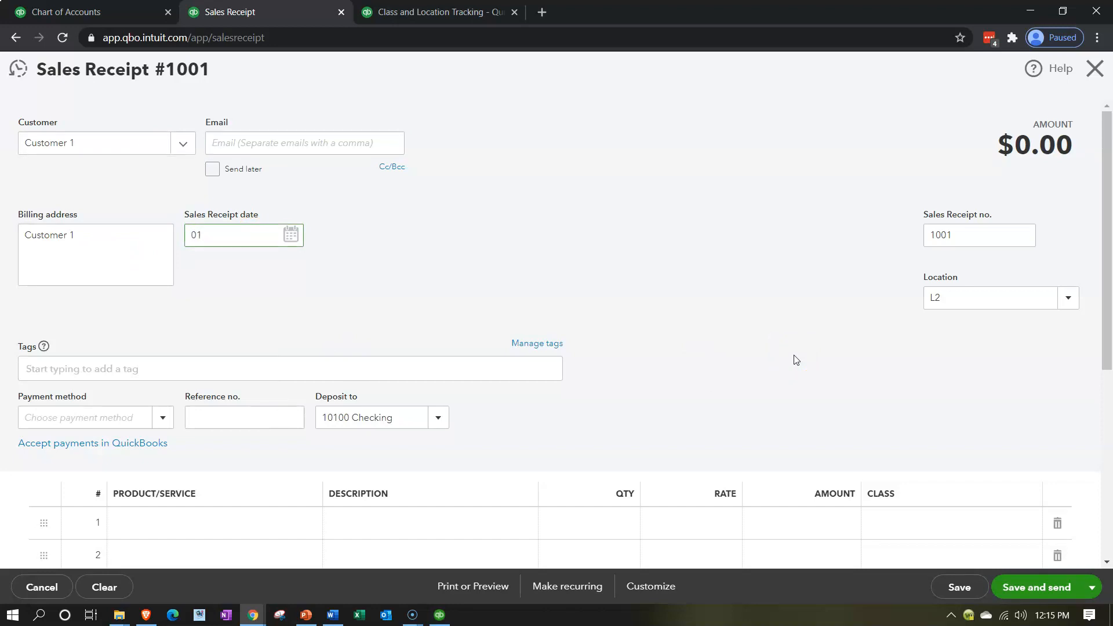
{"action": "type", "text": "/05/2021"}
{"action": "key", "text": "Tab"}
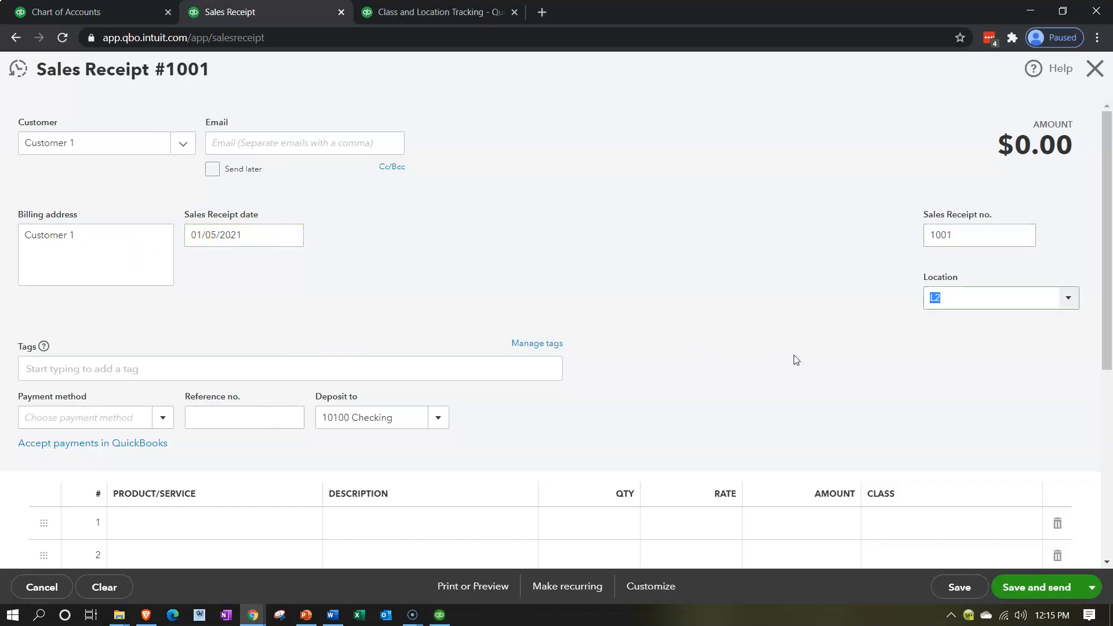
Step: Add Item 1 as a new service on the receipt's first line, with the sales description Item 1, and save it
{"action": "scroll", "coordinate": [796, 360], "scroll_direction": "down", "scroll_amount": 1}
{"action": "left_click", "coordinate": [186, 448]}
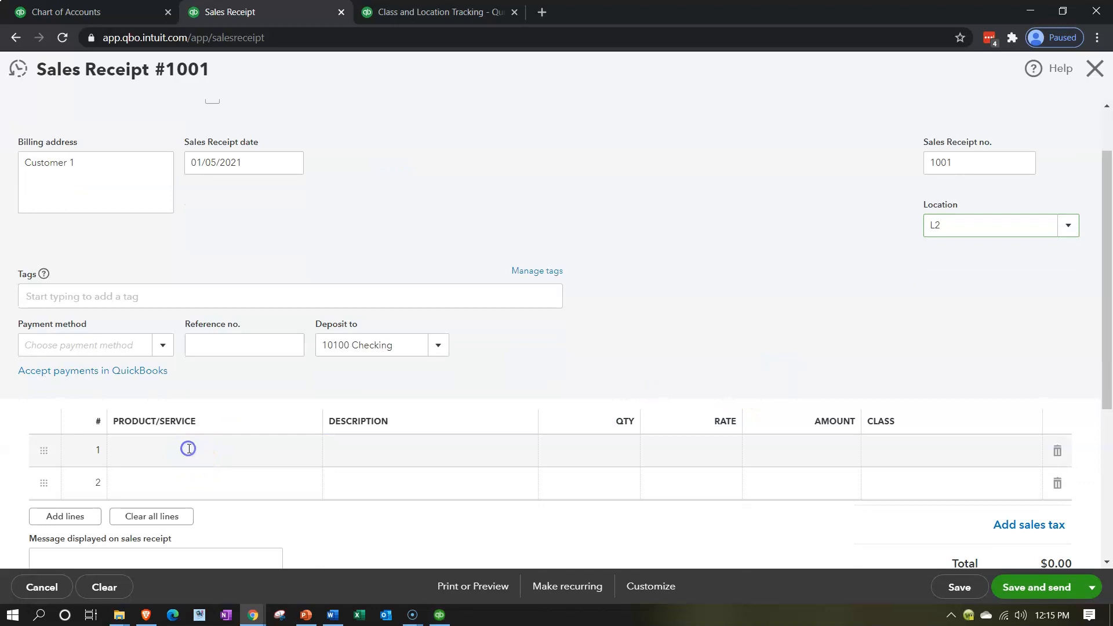
{"action": "type", "text": "Item 1"}
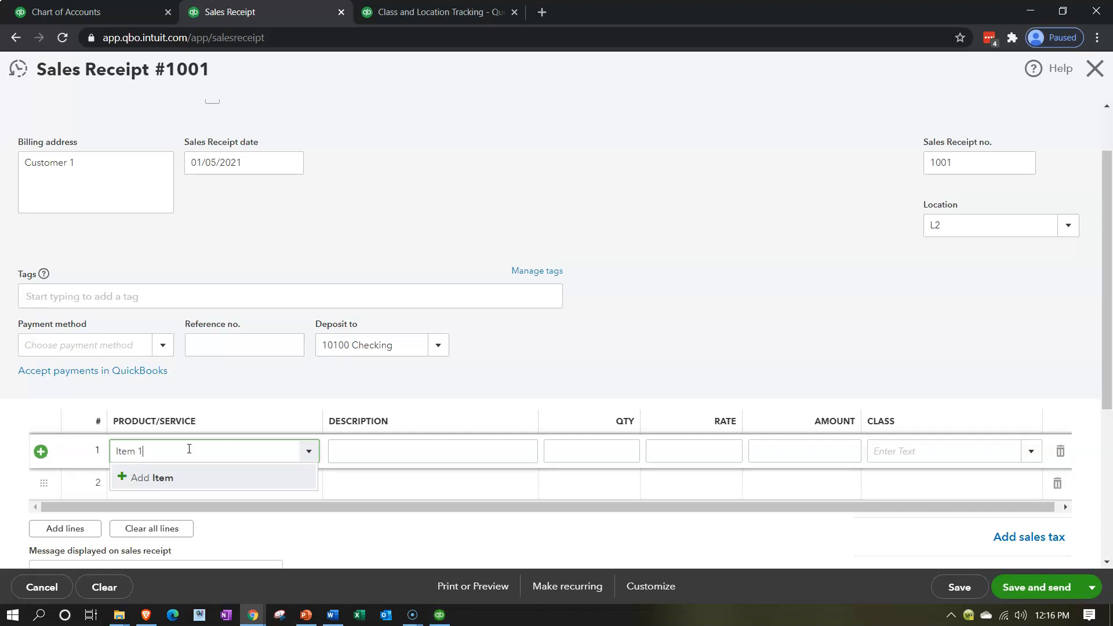
{"action": "key", "text": "Return"}
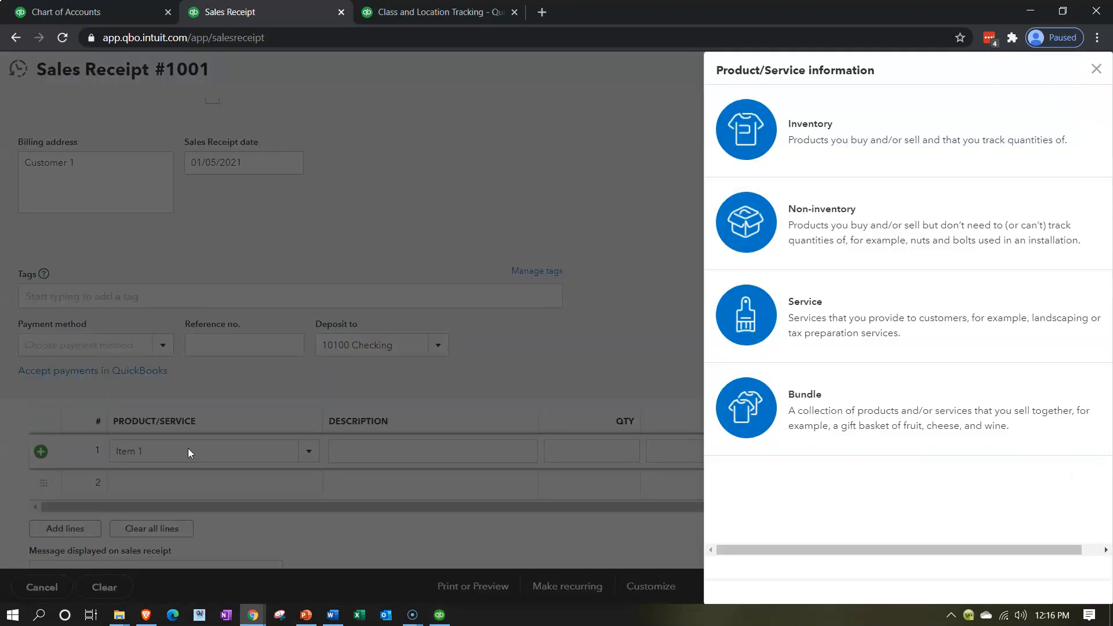
{"action": "left_click", "coordinate": [765, 314]}
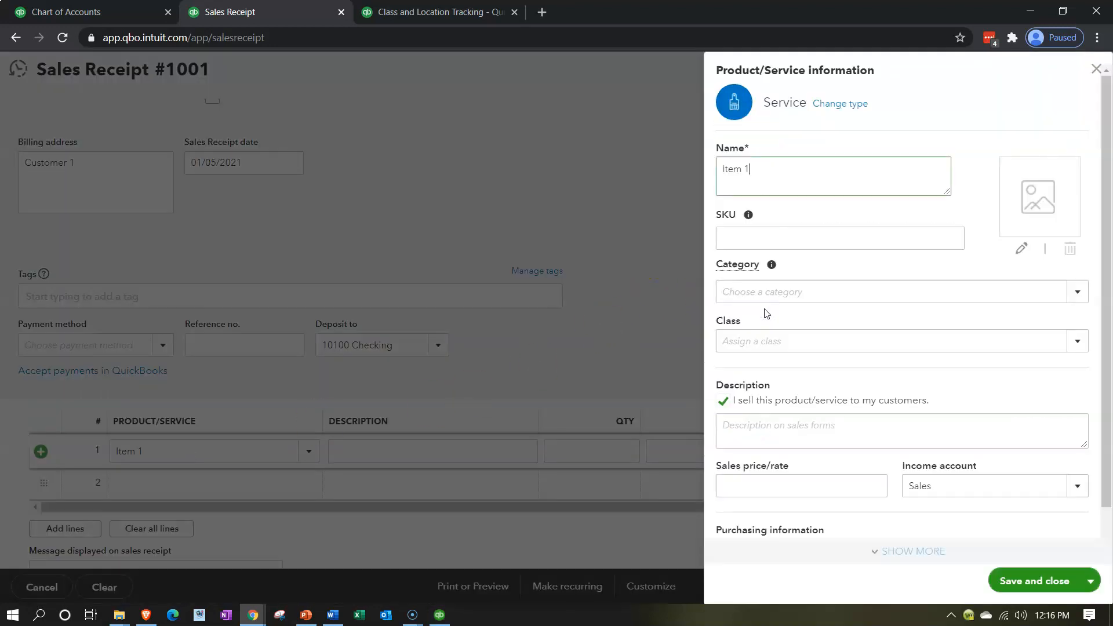
{"action": "left_click_drag", "start_coordinate": [777, 174], "coordinate": [712, 174]}
{"action": "scroll", "coordinate": [849, 305], "scroll_direction": "down", "scroll_amount": 1}
{"action": "left_click", "coordinate": [757, 390]}
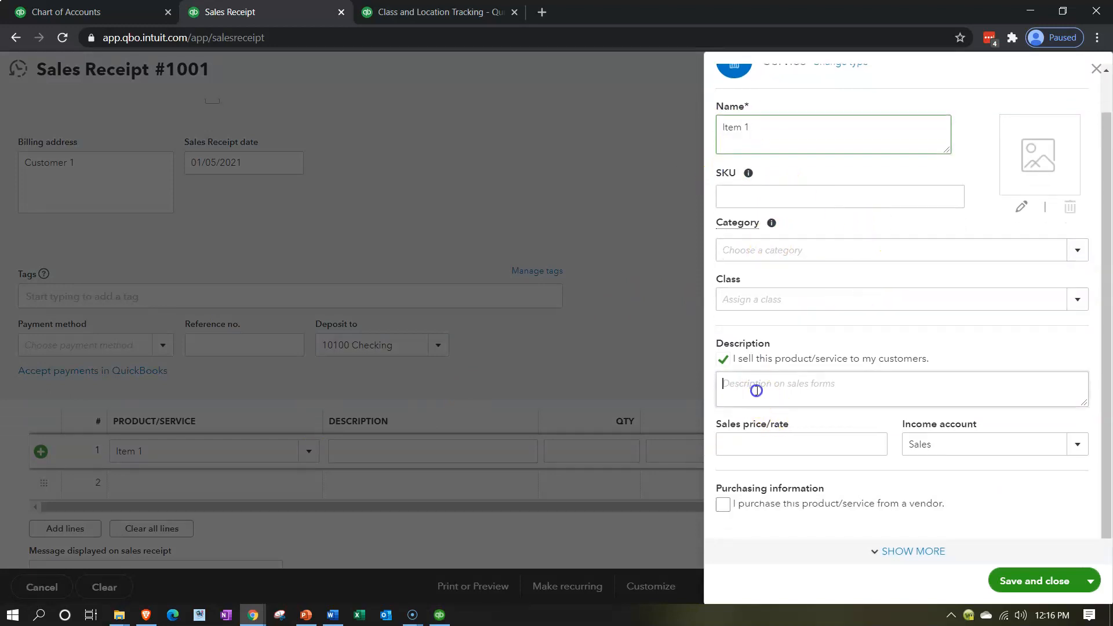
{"action": "left_click", "coordinate": [841, 439]}
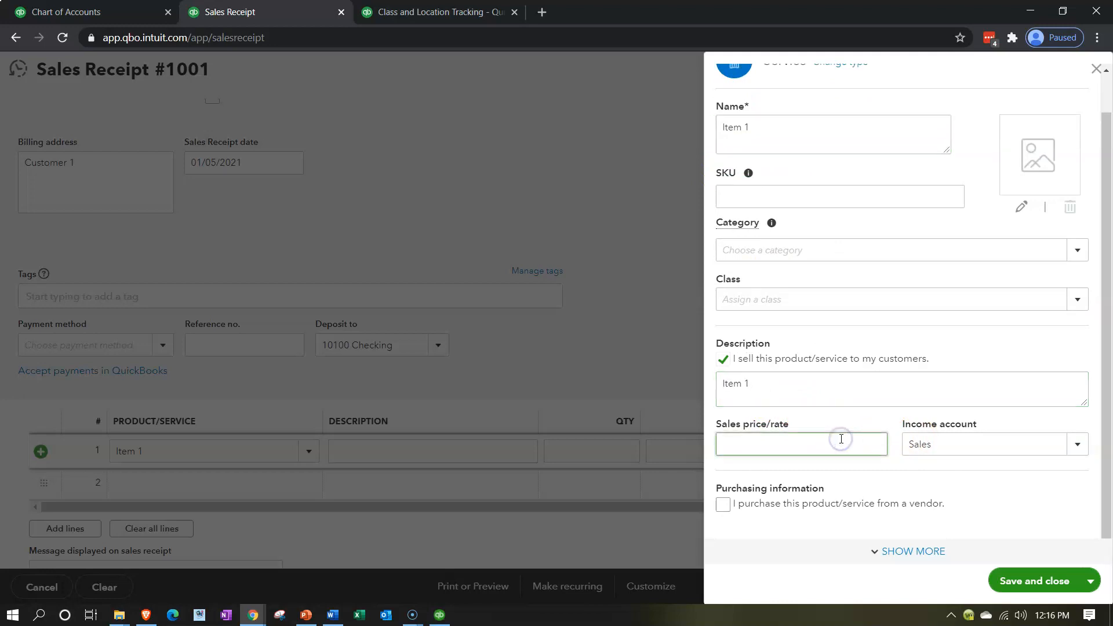
{"action": "left_click", "coordinate": [1025, 582]}
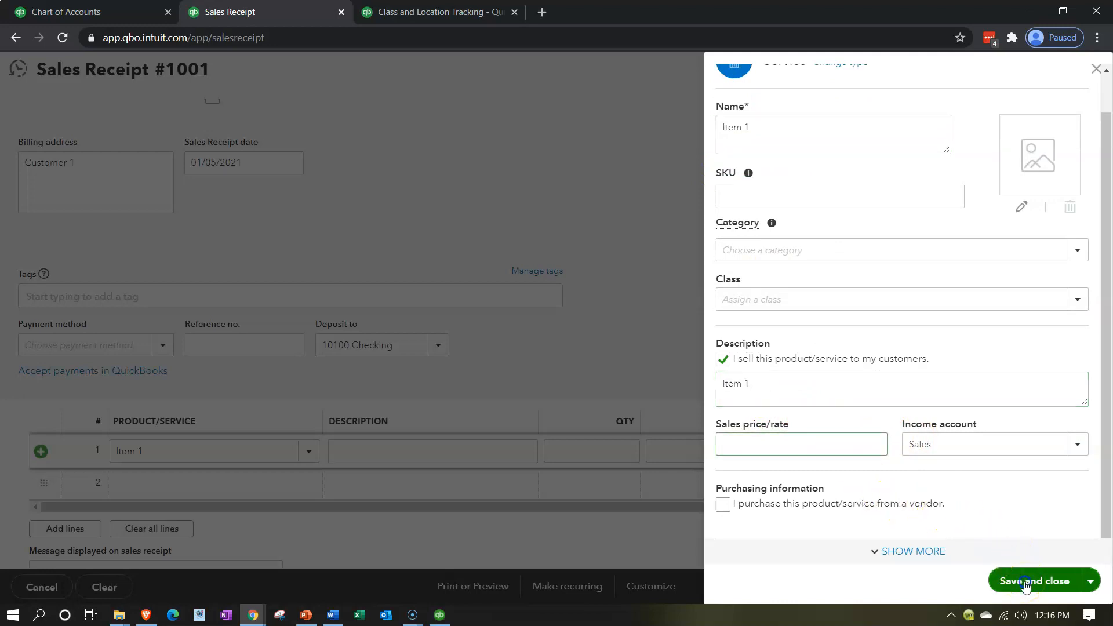
Step: Set the Item 1 line's amount to 10,000, then save and close the sales receipt without a class
{"action": "left_click", "coordinate": [727, 450]}
{"action": "type", "text": "10,000"}
{"action": "key", "text": "Tab"}
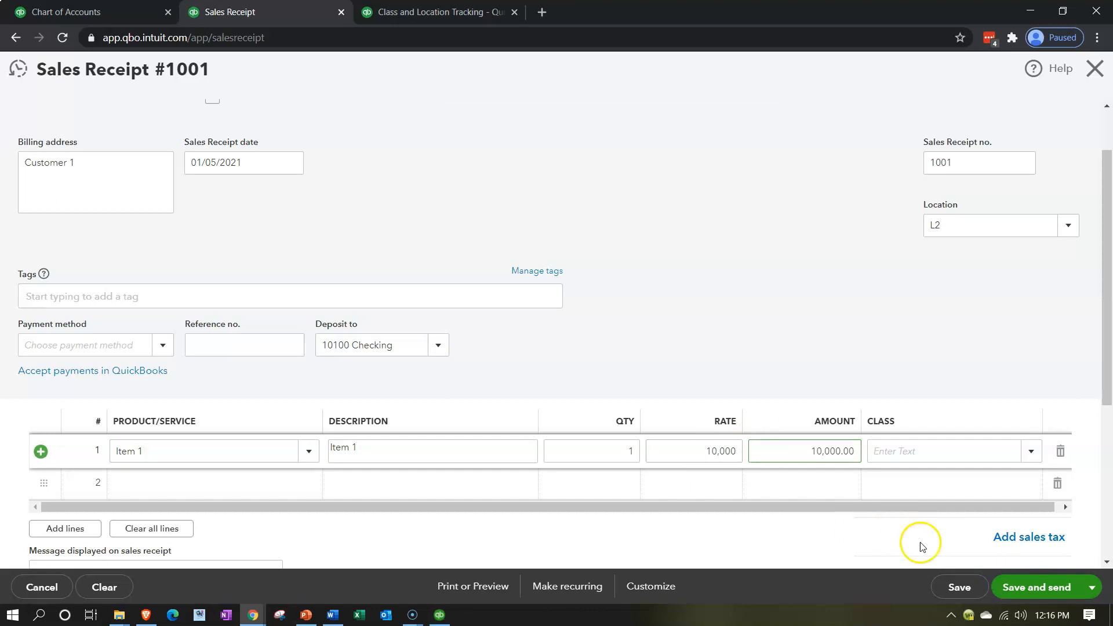
{"action": "left_click", "coordinate": [1091, 587]}
{"action": "left_click", "coordinate": [1053, 565]}
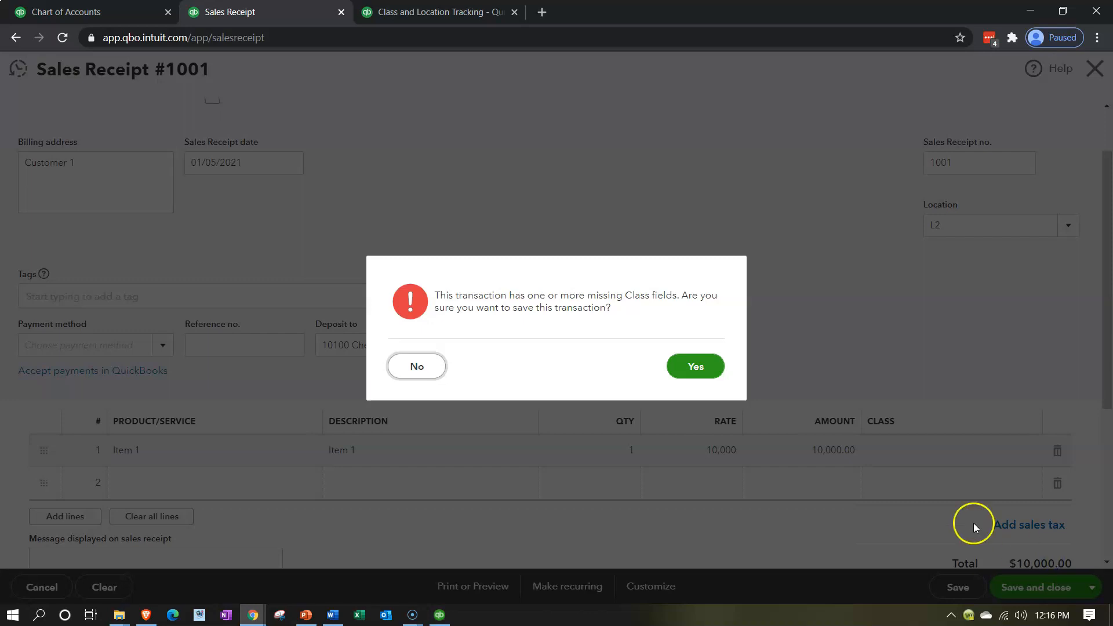
{"action": "left_click", "coordinate": [716, 374]}
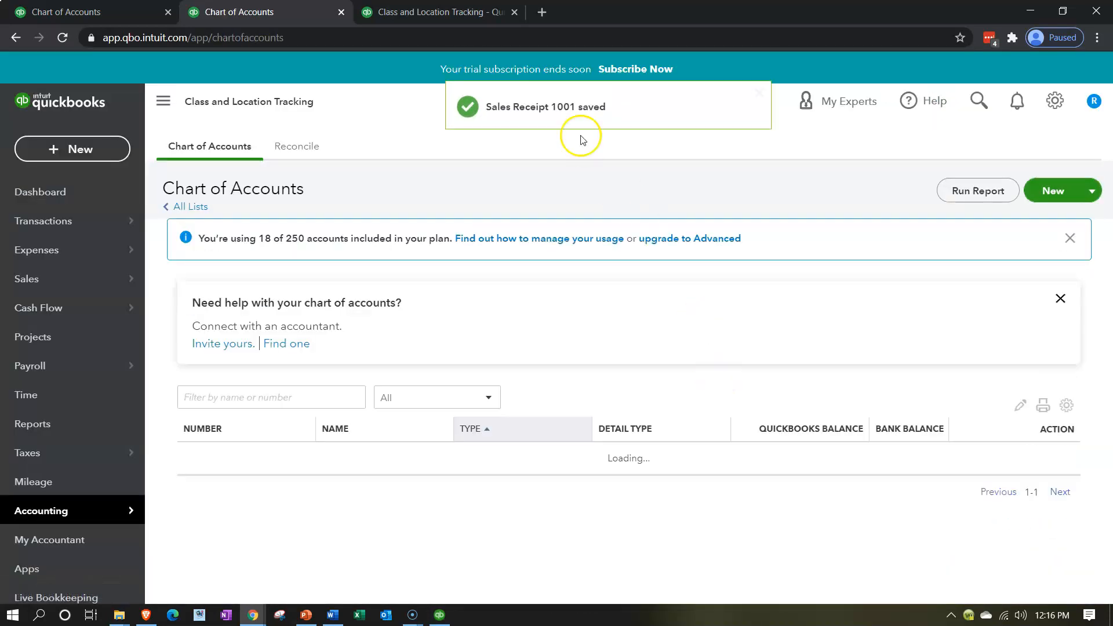
Step: Rerun the 2021 Profit and Loss report in its own browser tab to include the sales receipt
{"action": "left_click", "coordinate": [439, 12]}
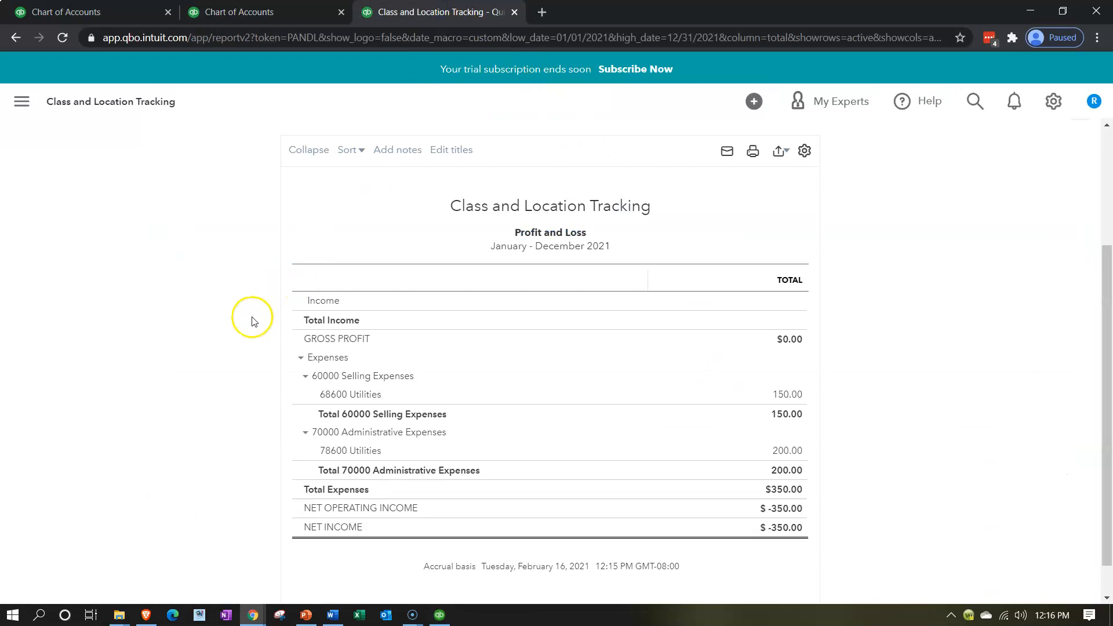
{"action": "scroll", "coordinate": [251, 310], "scroll_direction": "up", "scroll_amount": 3}
{"action": "left_click", "coordinate": [640, 261]}
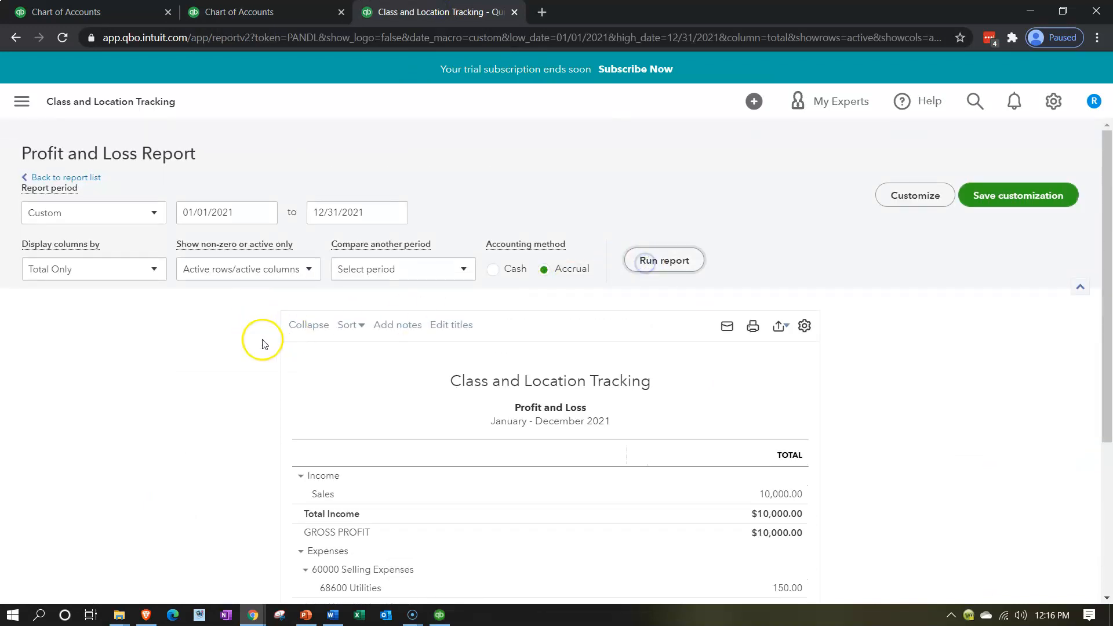
{"action": "scroll", "coordinate": [255, 348], "scroll_direction": "down", "scroll_amount": 3}
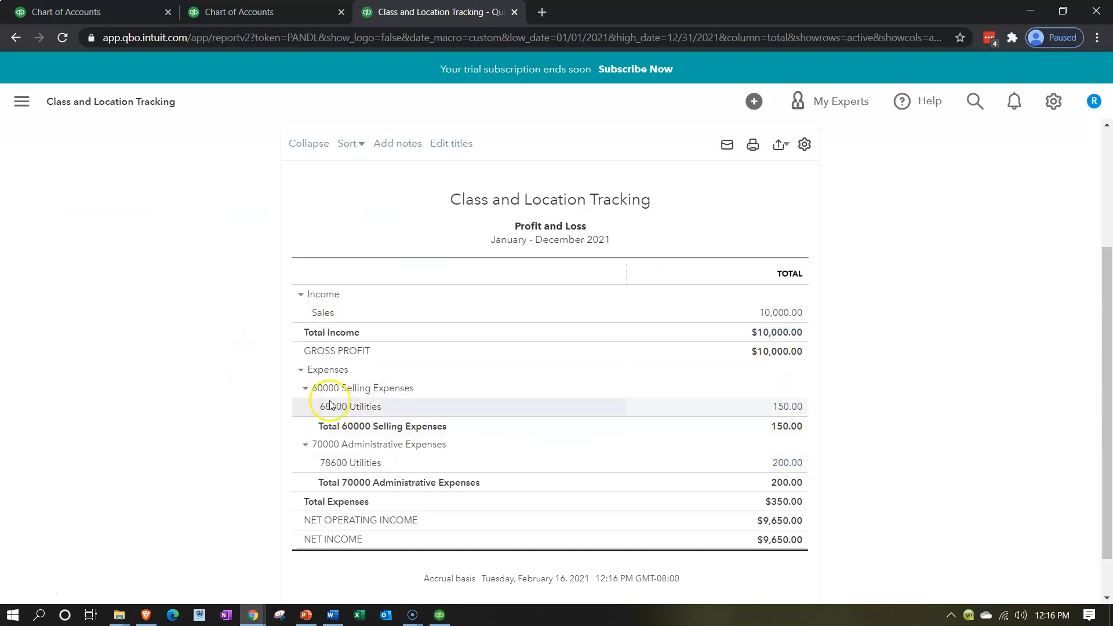
Step: Collapse and re-expand the Expenses, Selling Expenses and Administrative Expenses groups to compare the report's summary and detail levels
{"action": "left_click", "coordinate": [300, 374]}
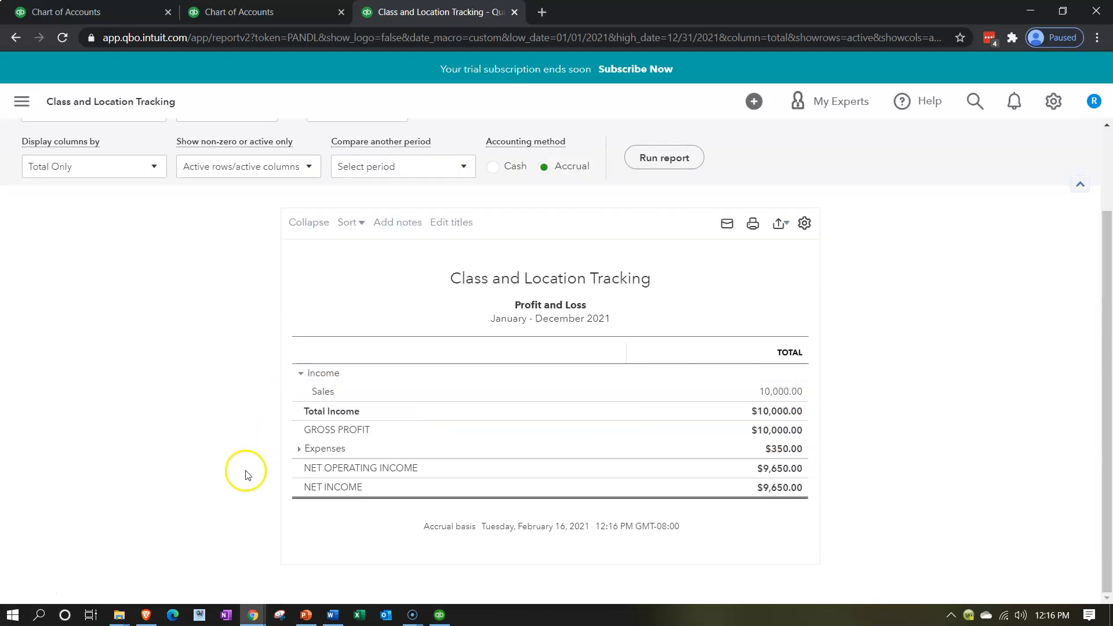
{"action": "left_click", "coordinate": [299, 450]}
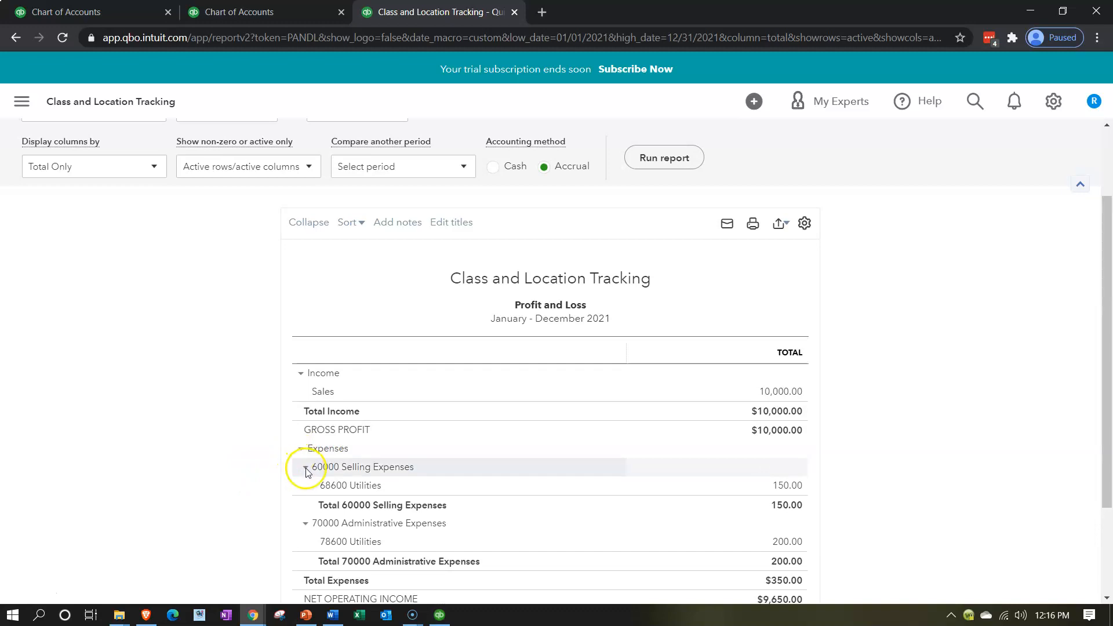
{"action": "left_click", "coordinate": [306, 468]}
{"action": "left_click", "coordinate": [306, 469]}
{"action": "left_click", "coordinate": [307, 524]}
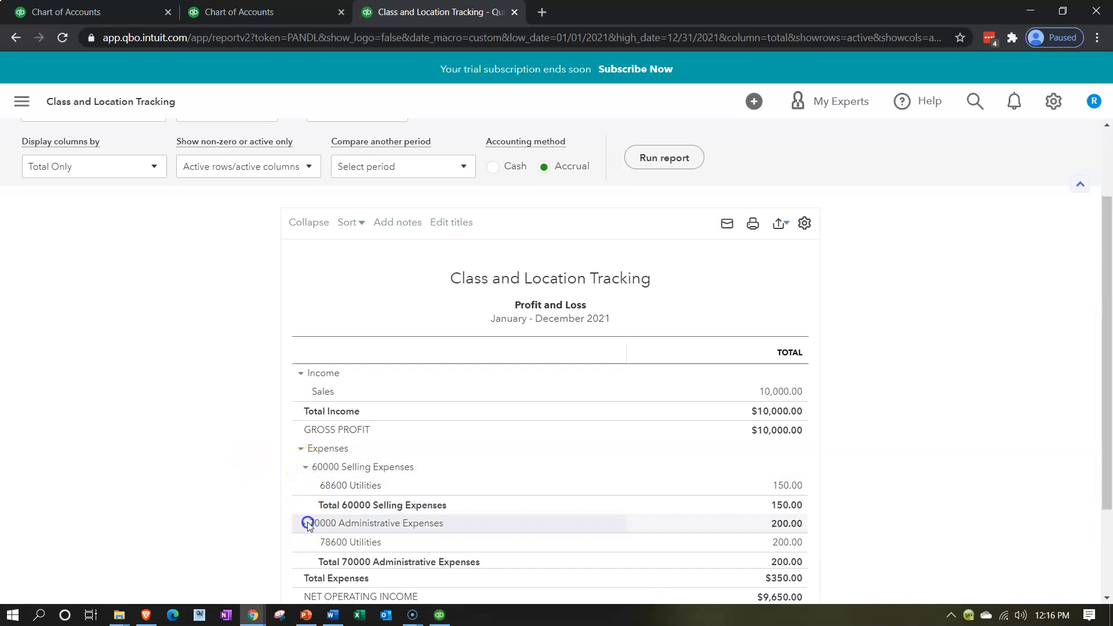
{"action": "left_click", "coordinate": [307, 524]}
{"action": "scroll", "coordinate": [307, 522], "scroll_direction": "down", "scroll_amount": 1}
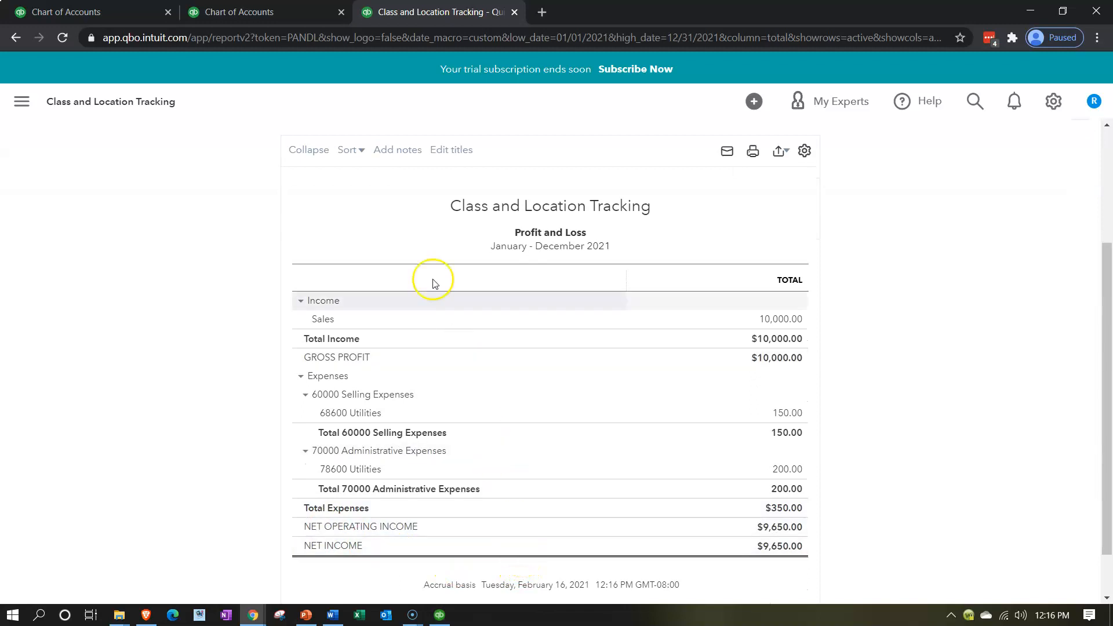
Step: Start a new expense in the Chart of Accounts browser tab and set its payment date to 01/07/2021
{"action": "left_click", "coordinate": [238, 11]}
{"action": "left_click", "coordinate": [90, 148]}
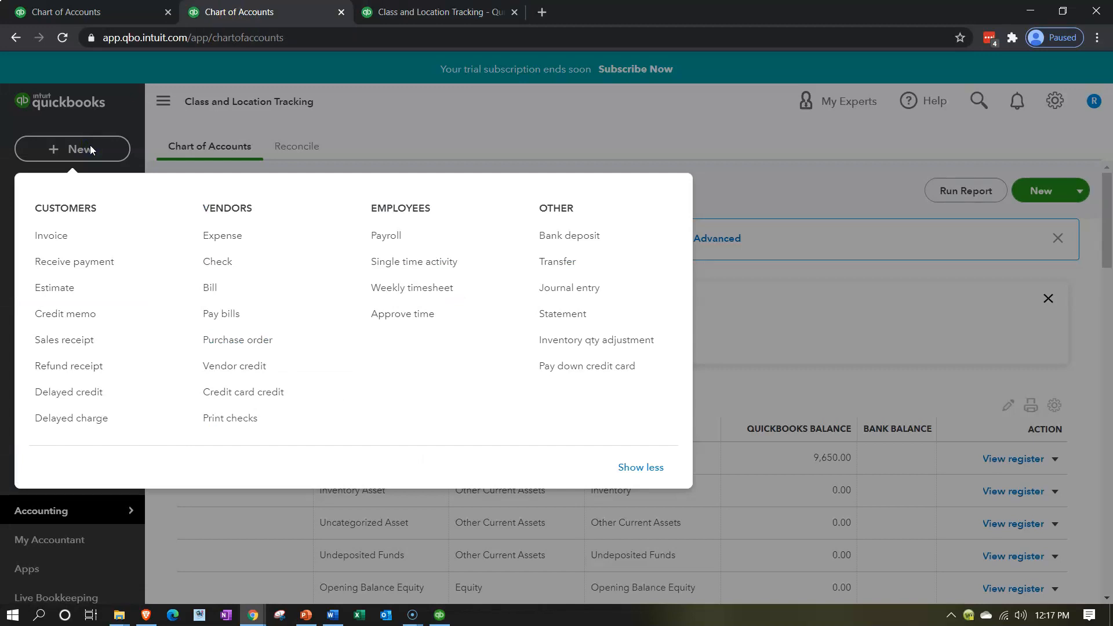
{"action": "left_click", "coordinate": [214, 237]}
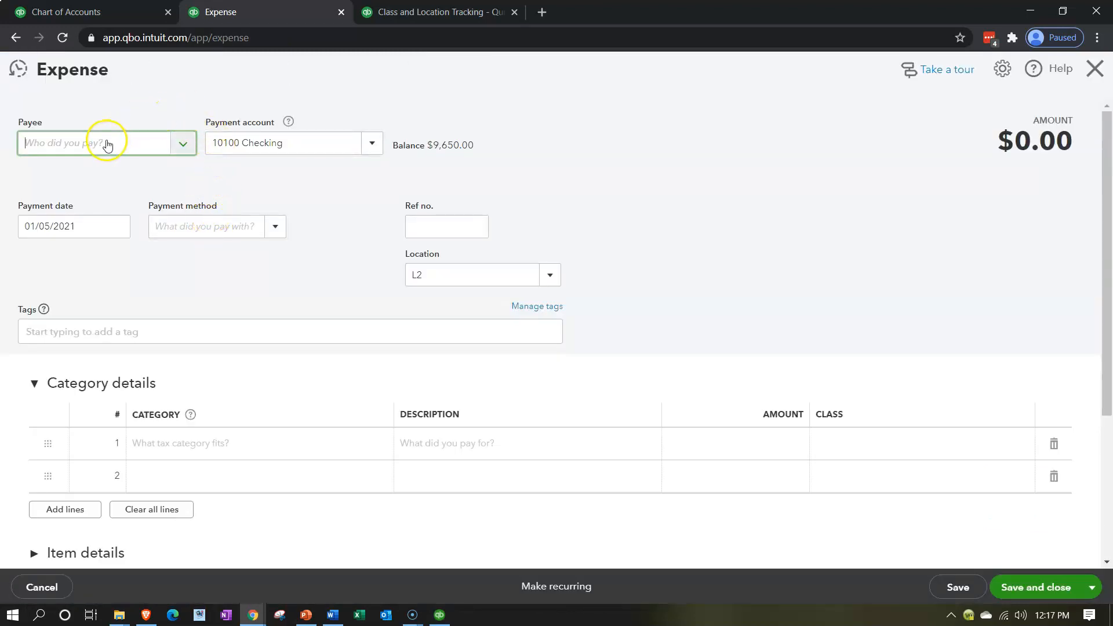
{"action": "key", "text": "Tab"}
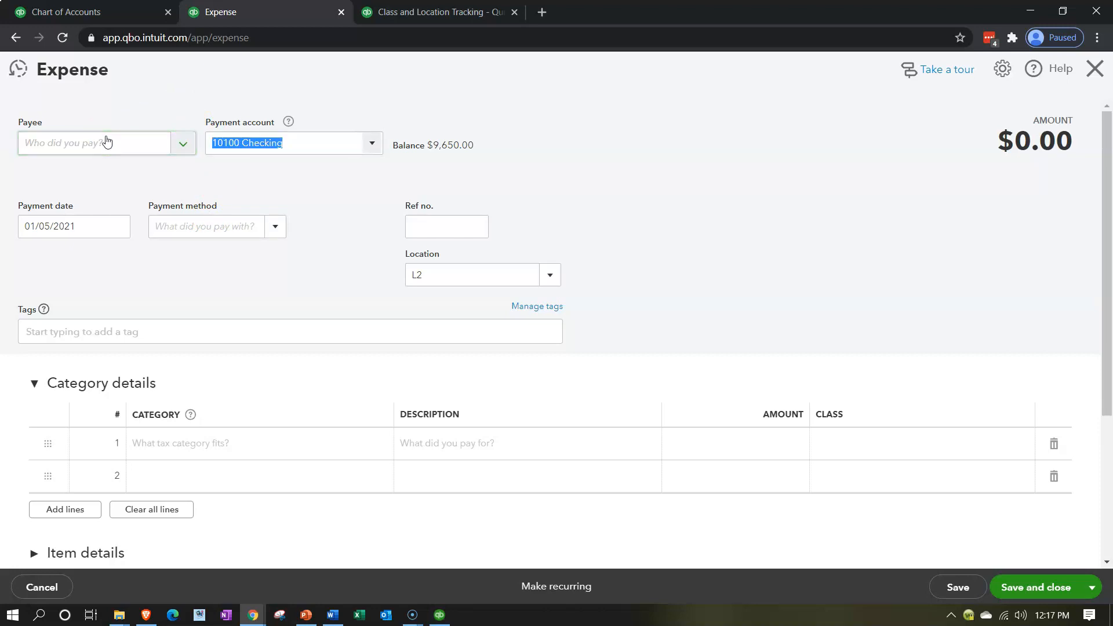
{"action": "key", "text": "Tab"}
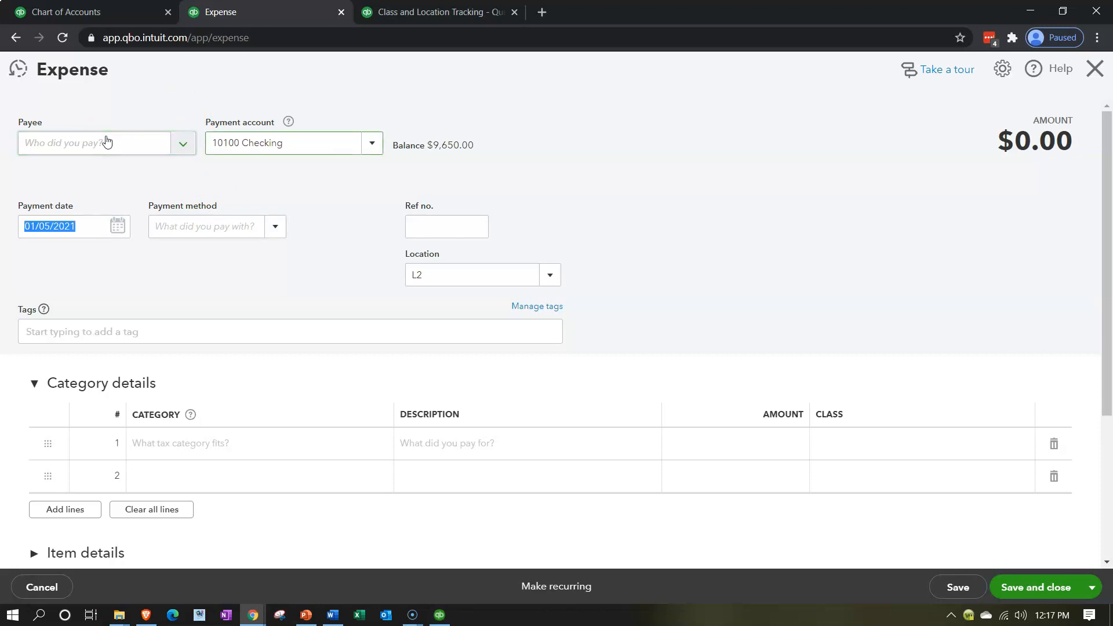
{"action": "type", "text": "7"}
{"action": "key", "text": "Tab"}
{"action": "key", "text": "Tab"}
Step: Clear the L2 location from the expense so that no location is assigned
{"action": "key", "text": "Tab"}
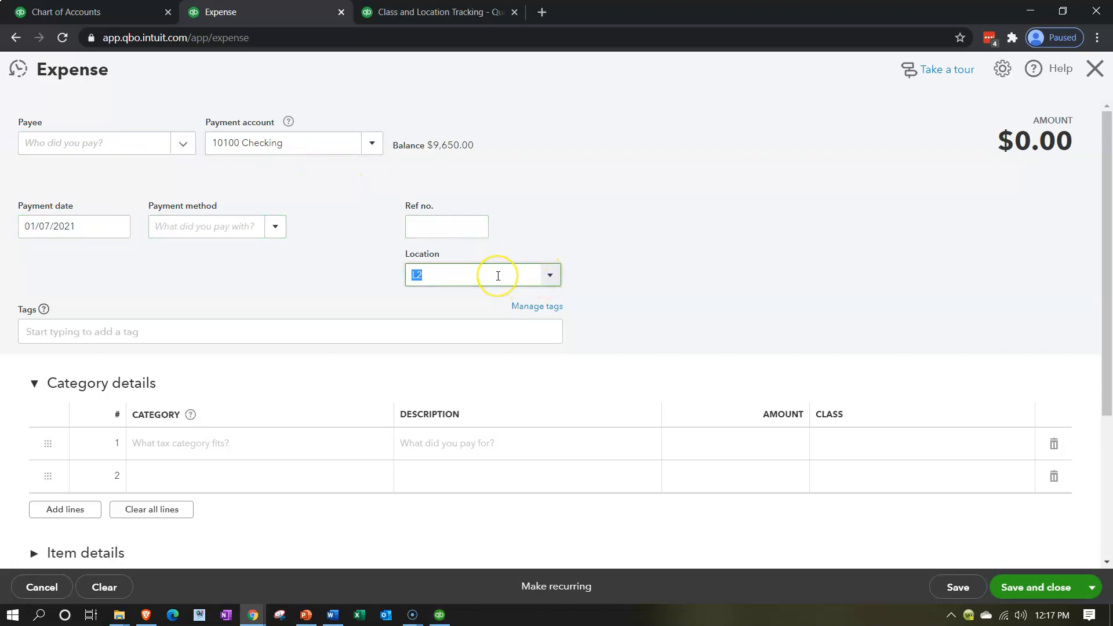
{"action": "key", "text": "Tab"}
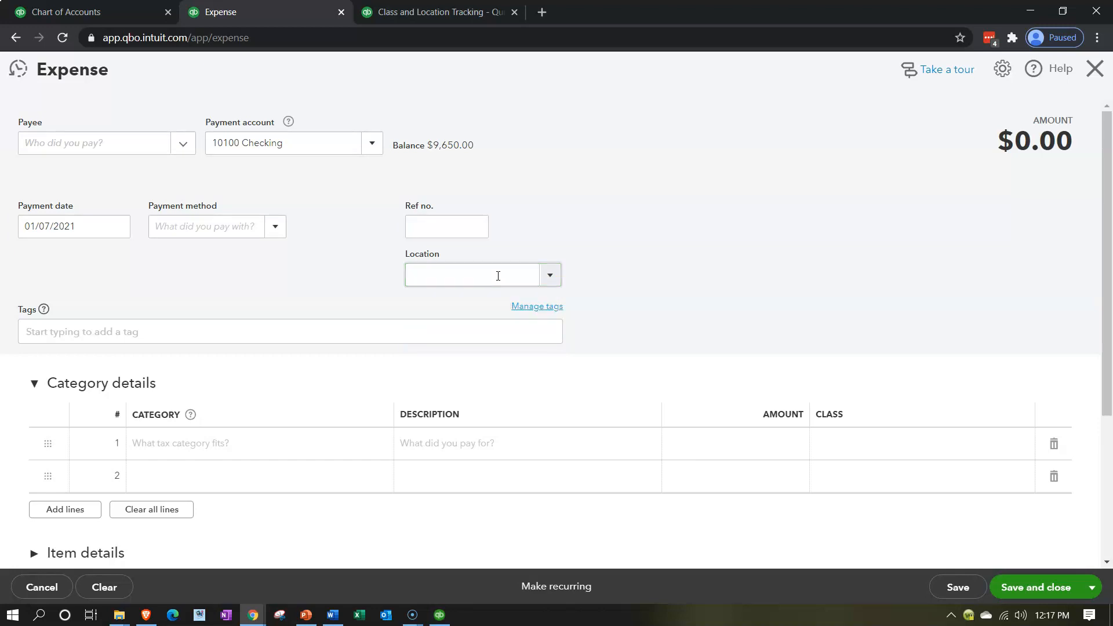
{"action": "key", "text": "Tab"}
{"action": "key", "text": "Tab"}
{"action": "left_click", "coordinate": [308, 281]}
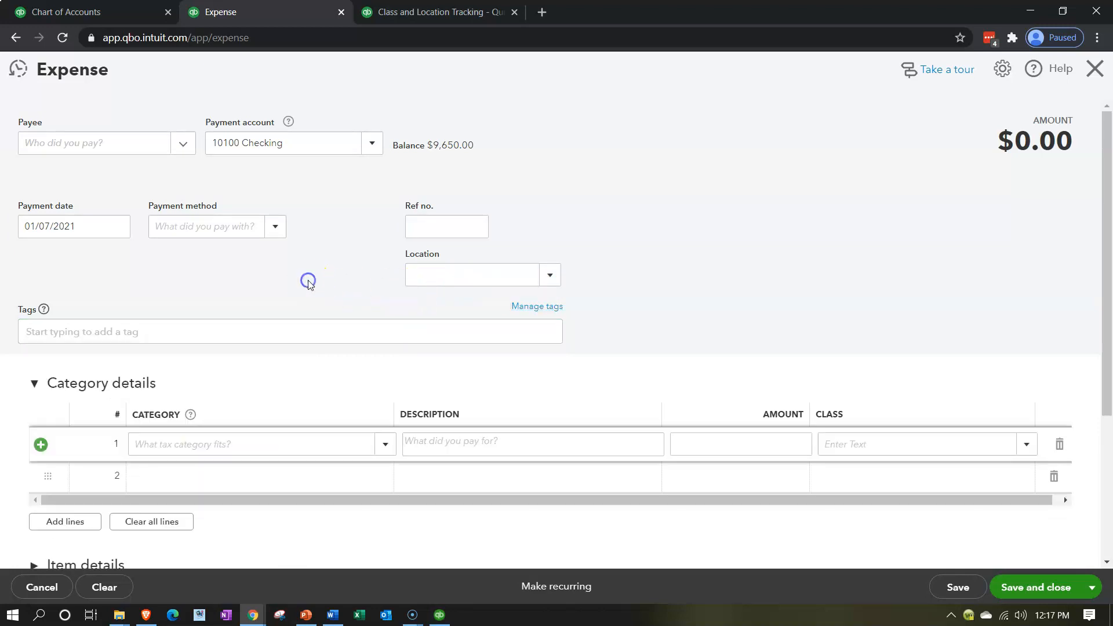
Step: Enter 750.00 under 64300 Selling Expenses:Meals & Entertainment, then save and close the expense without a class
{"action": "left_click", "coordinate": [162, 443]}
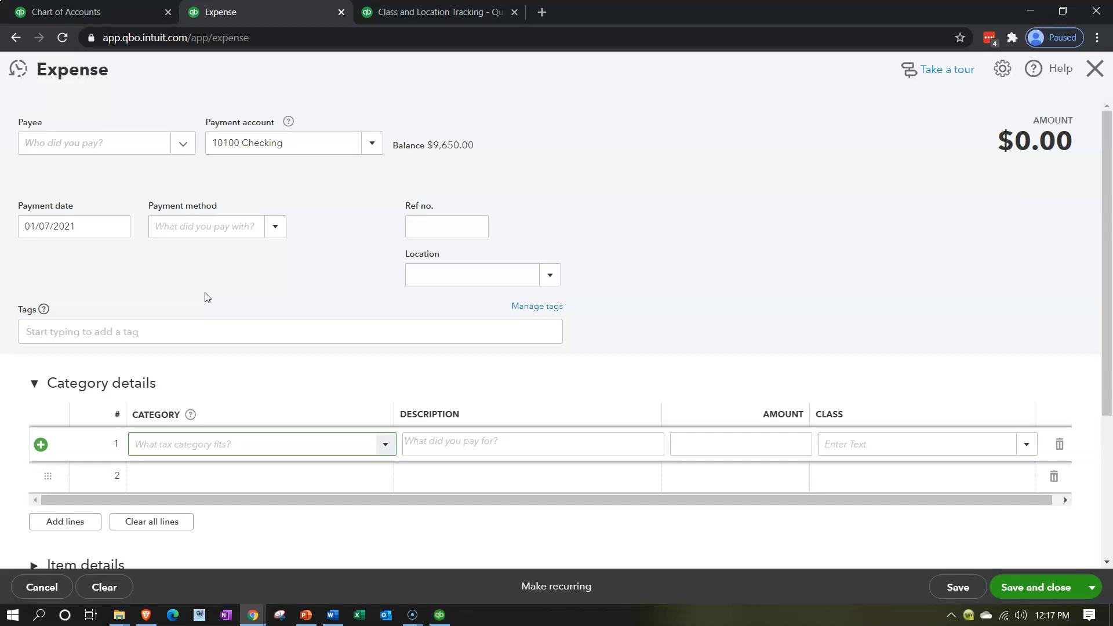
{"action": "type", "text": "Mea"}
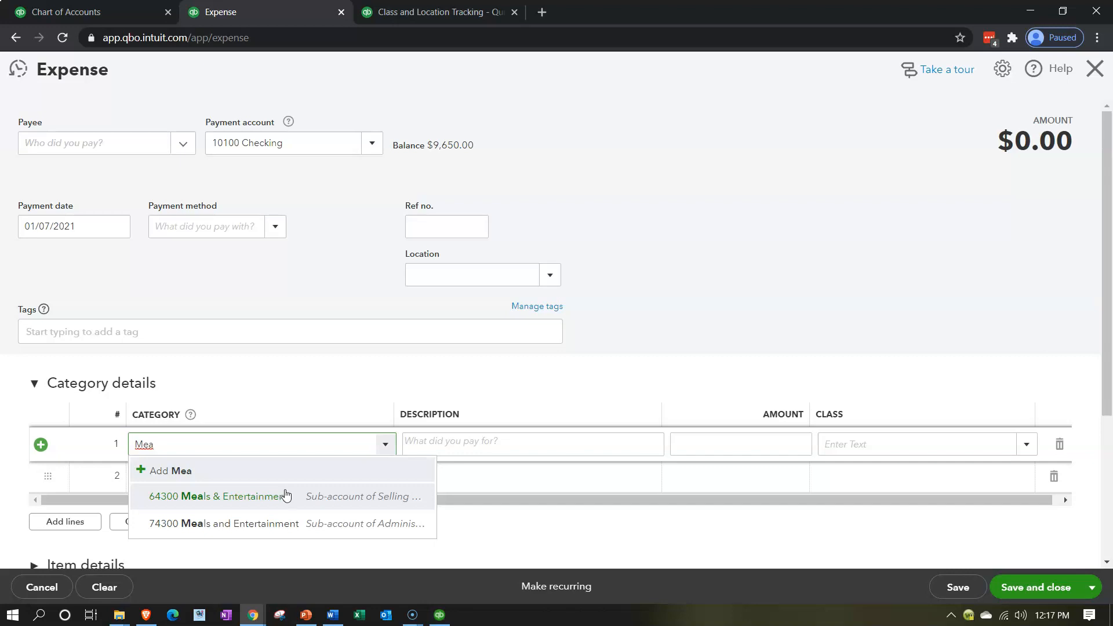
{"action": "left_click", "coordinate": [269, 497]}
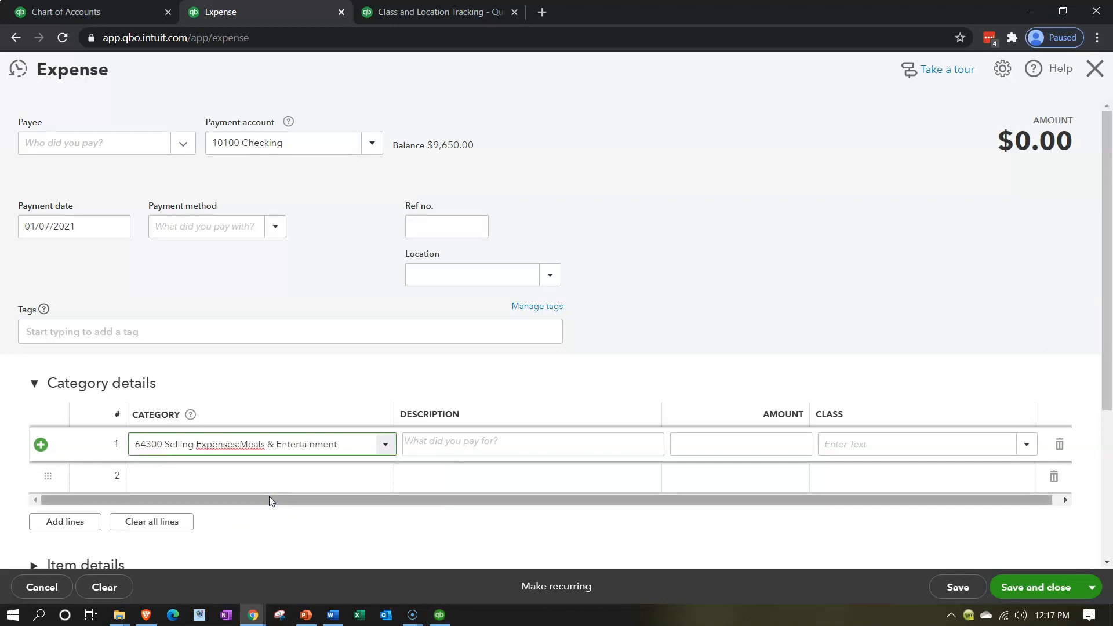
{"action": "key", "text": "Tab"}
{"action": "key", "text": "Tab"}
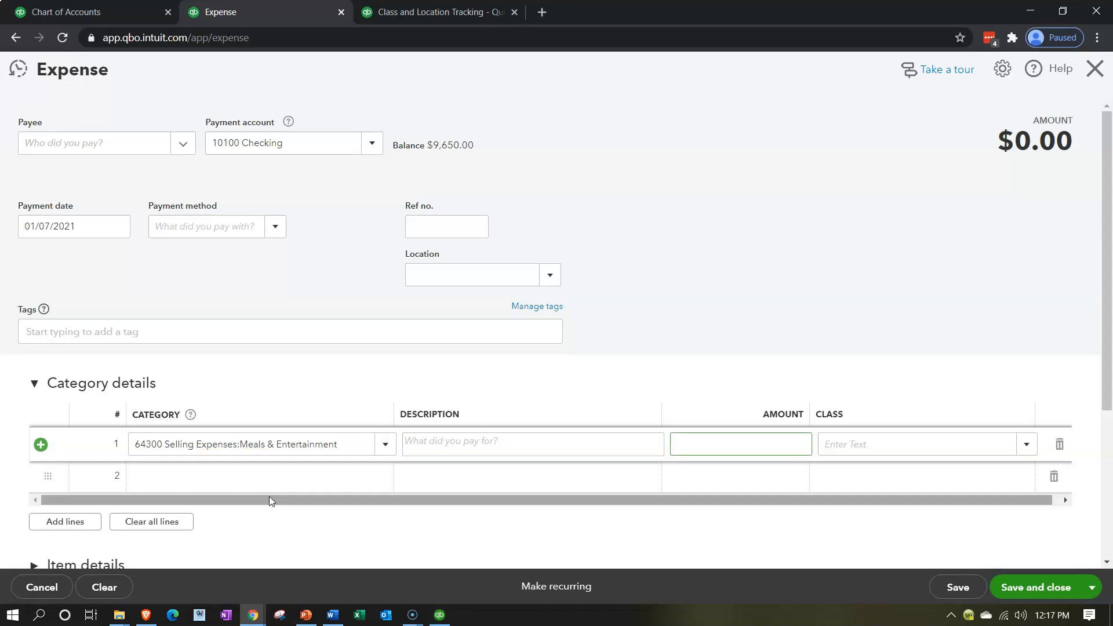
{"action": "key", "text": "Tab"}
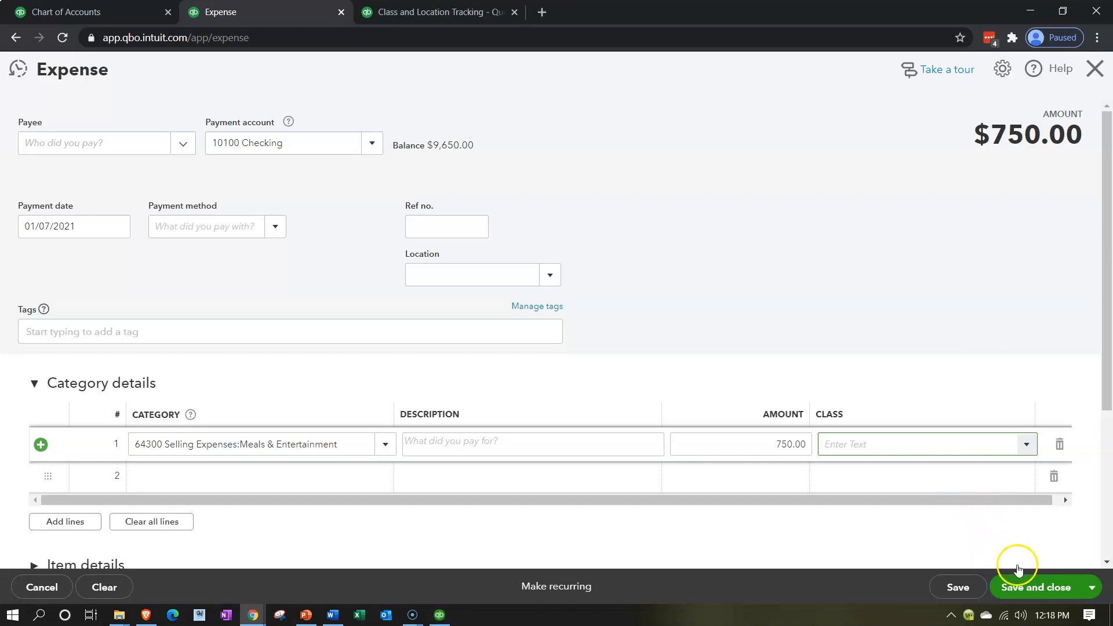
{"action": "left_click", "coordinate": [1022, 588]}
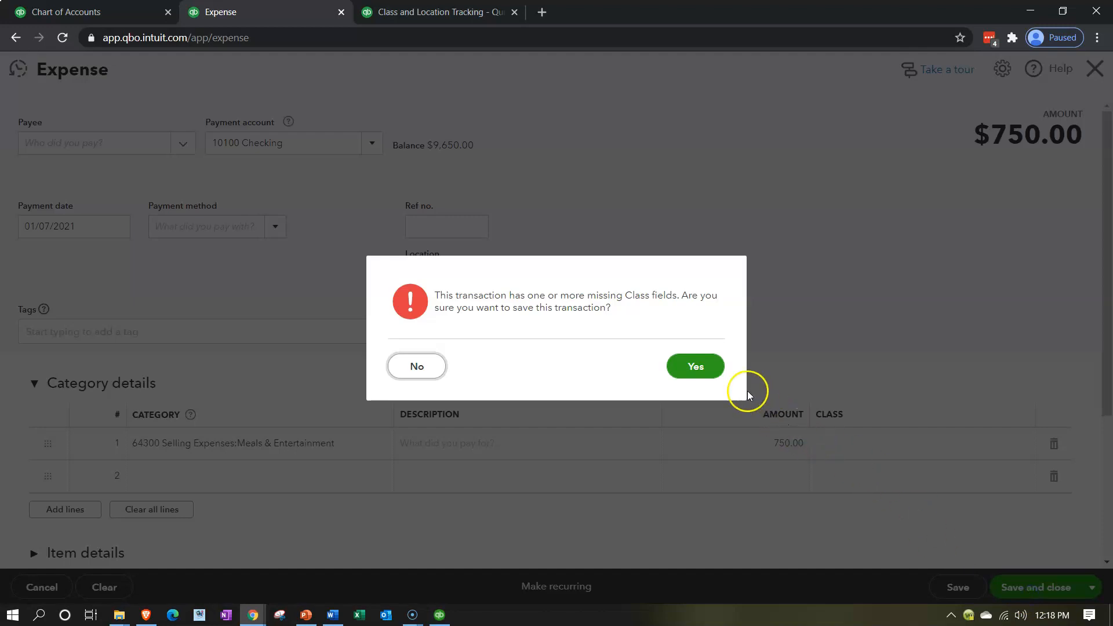
{"action": "left_click", "coordinate": [697, 368]}
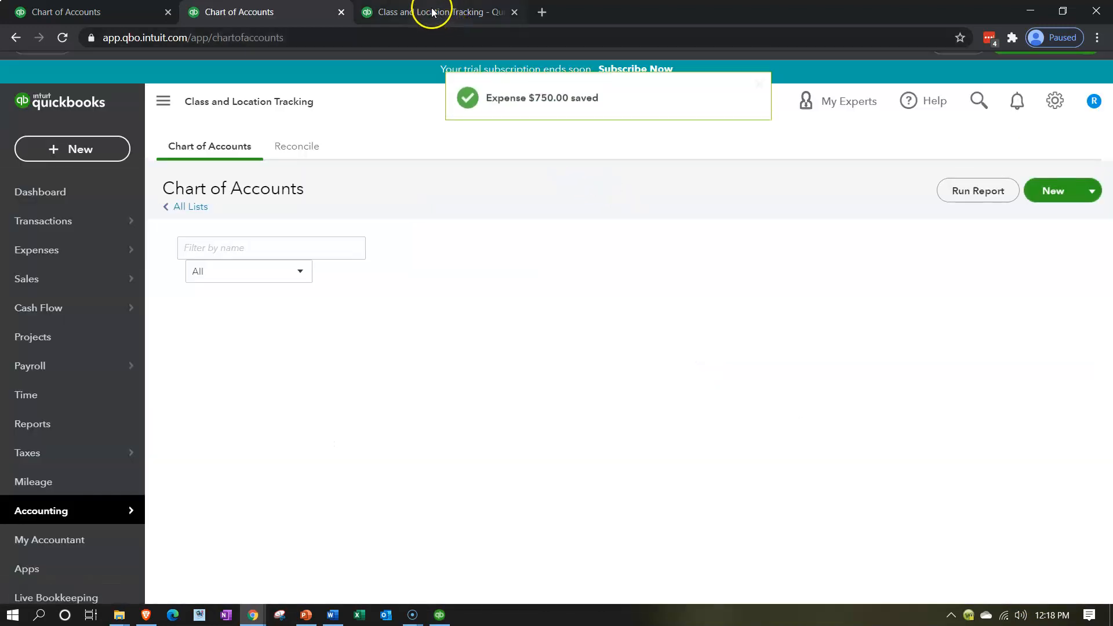
Step: Rerun the 2021 Profit and Loss report and review the Selling Expenses and Administrative Expenses sections
{"action": "left_click", "coordinate": [441, 12]}
{"action": "scroll", "coordinate": [623, 297], "scroll_direction": "up", "scroll_amount": 3}
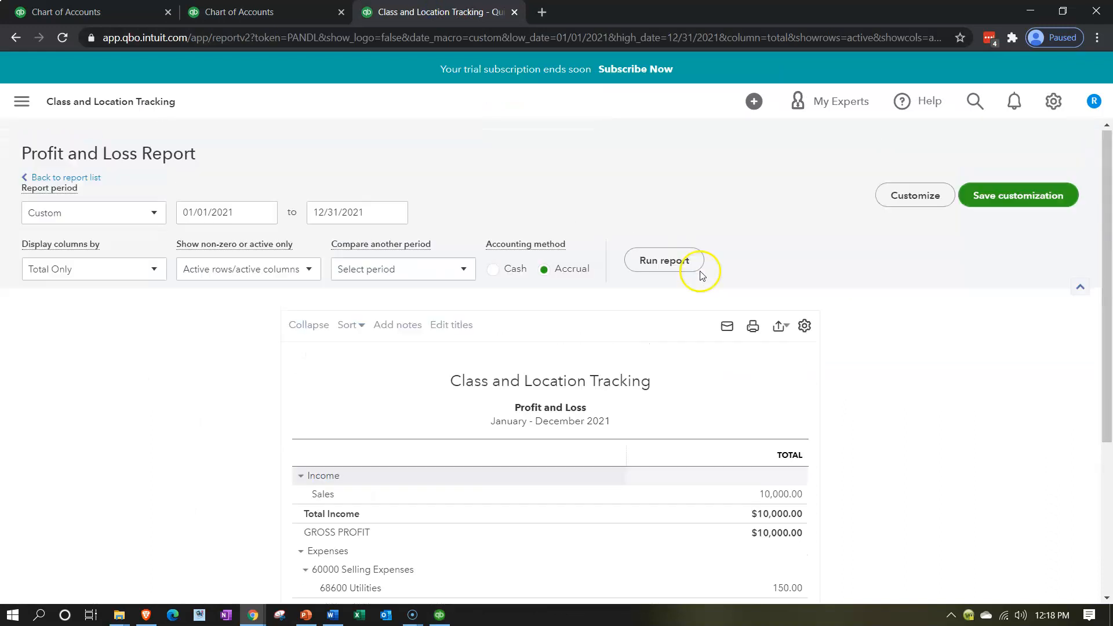
{"action": "left_click", "coordinate": [685, 262]}
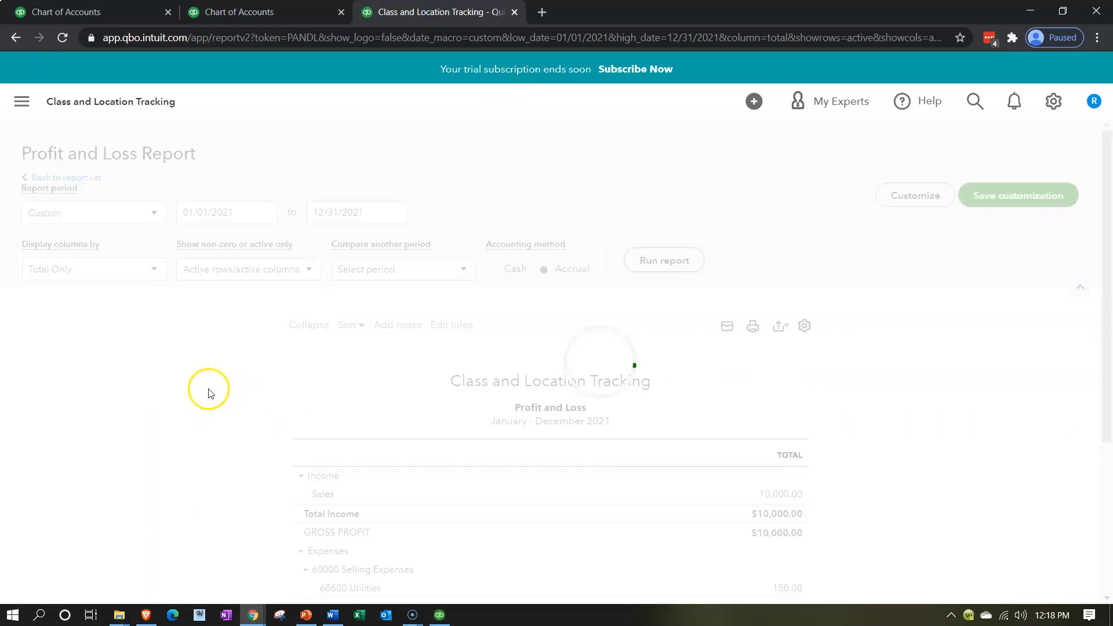
{"action": "scroll", "coordinate": [212, 394], "scroll_direction": "down", "scroll_amount": 4}
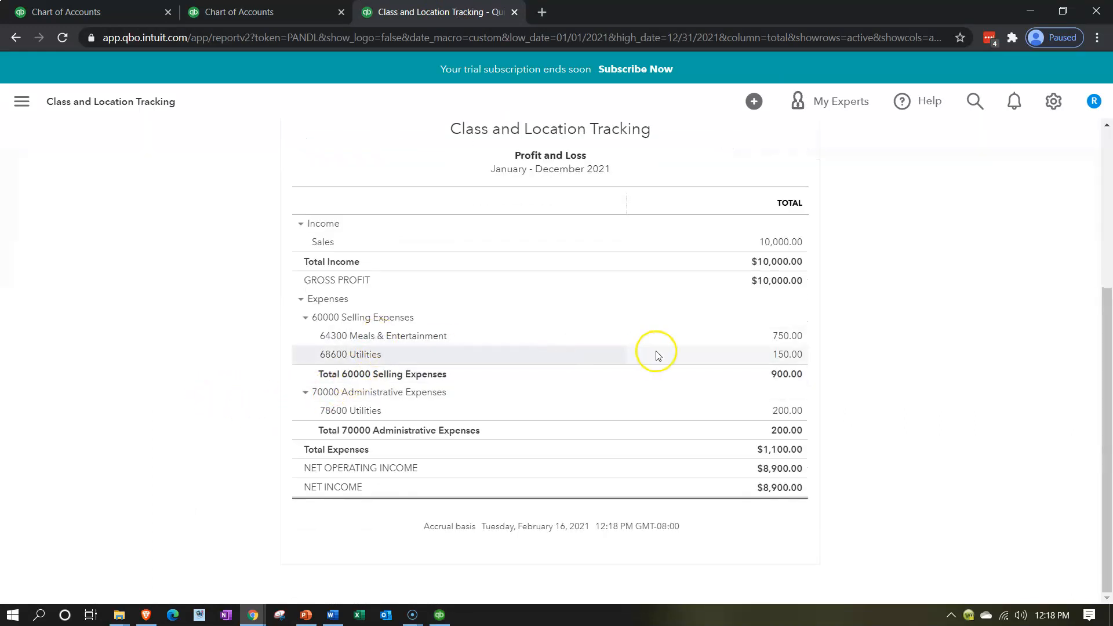
{"action": "left_click", "coordinate": [749, 400]}
{"action": "left_click", "coordinate": [749, 358]}
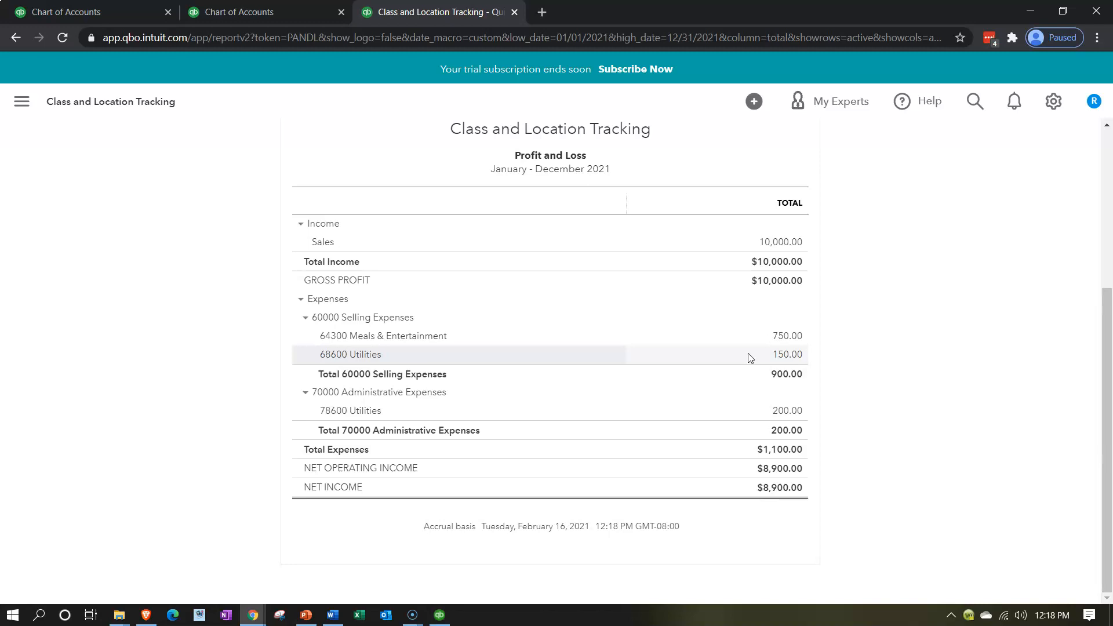
Step: Start a new expense from the Chart of Accounts browser tab and categorize its first line as 70200 Administrative Expenses:Automobile Expense
{"action": "left_click", "coordinate": [272, 13]}
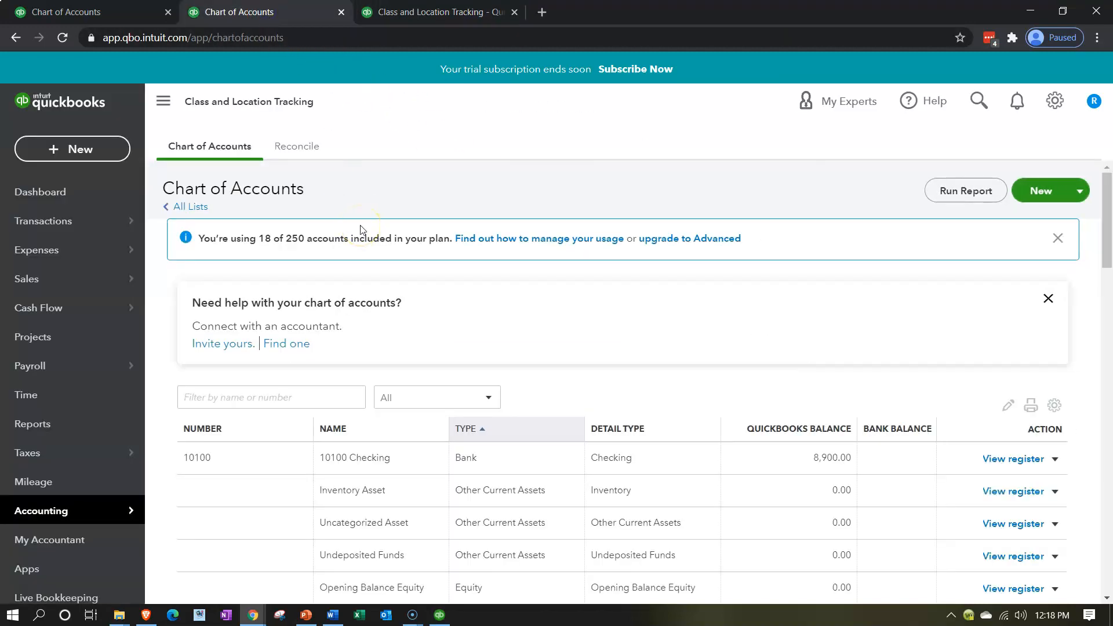
{"action": "left_click", "coordinate": [105, 158]}
{"action": "left_click", "coordinate": [239, 241]}
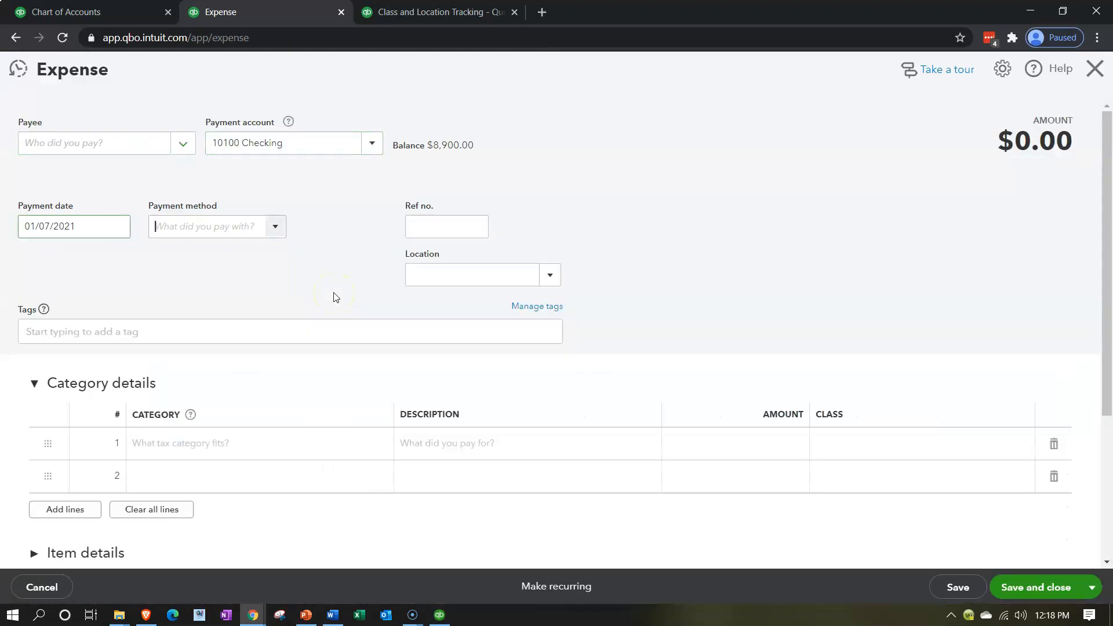
{"action": "left_click", "coordinate": [217, 442]}
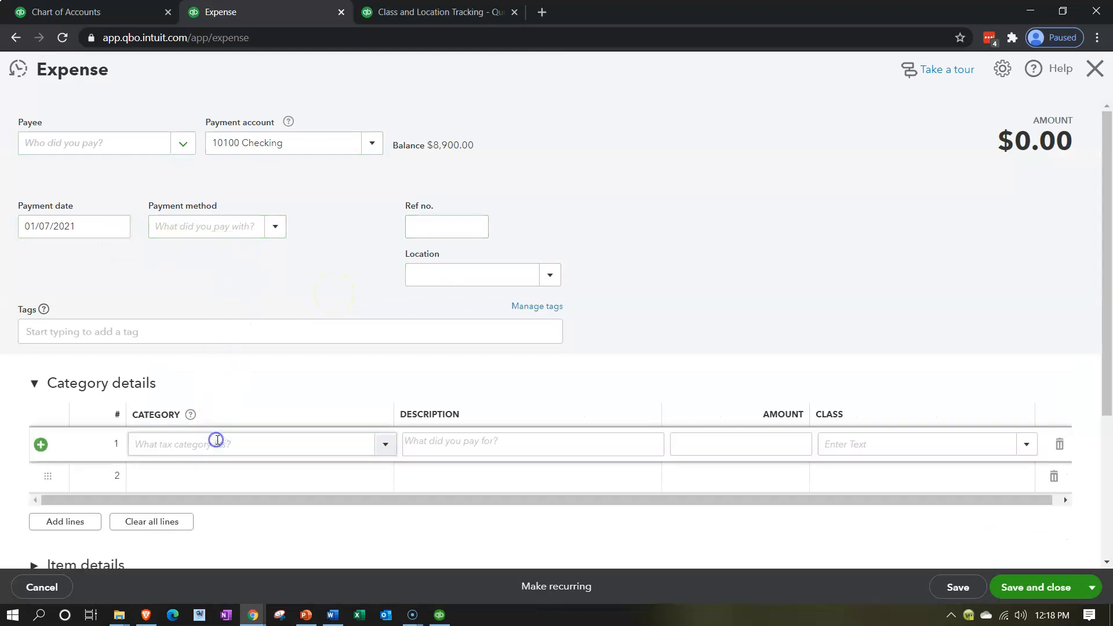
{"action": "left_click", "coordinate": [413, 279]}
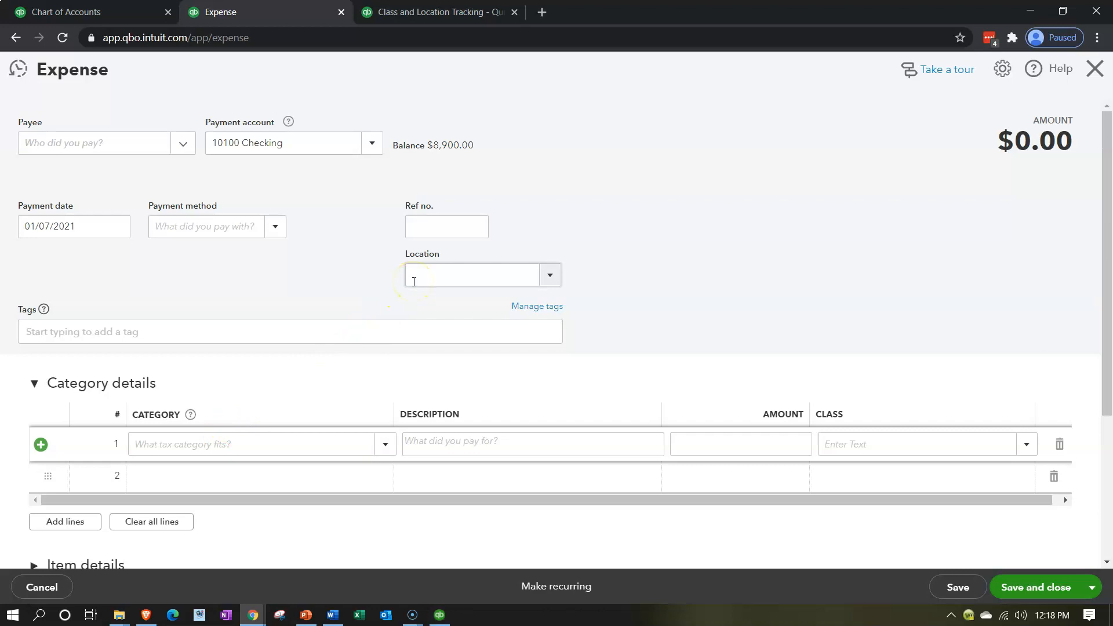
{"action": "left_click", "coordinate": [195, 445]}
{"action": "type", "text": "70200 Administrative Expenses:Automobile Expense"}
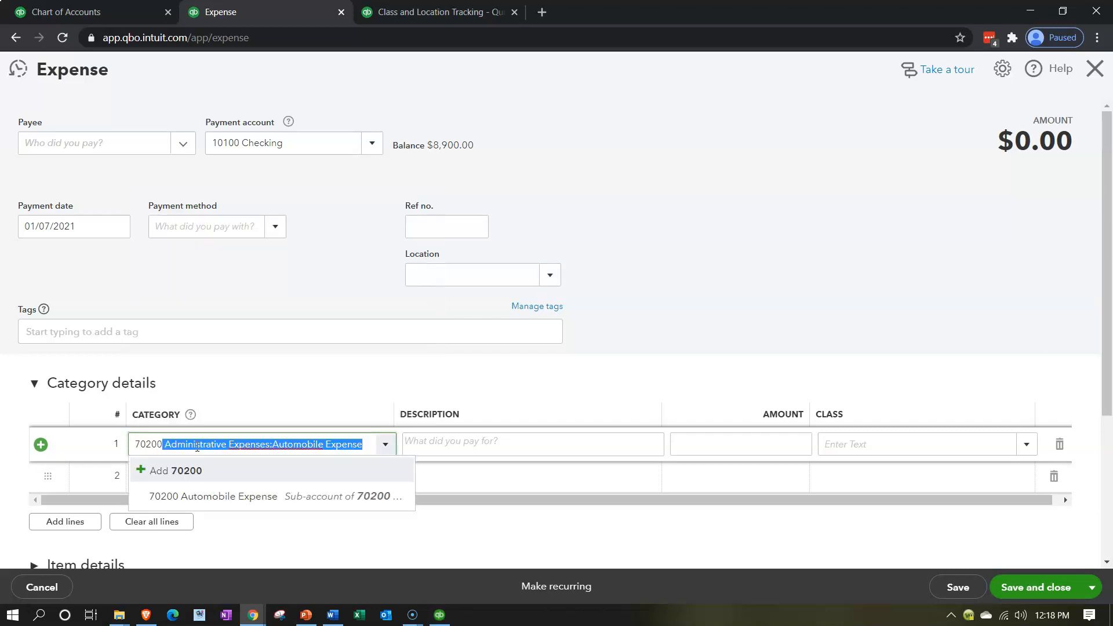
{"action": "key", "text": "Tab"}
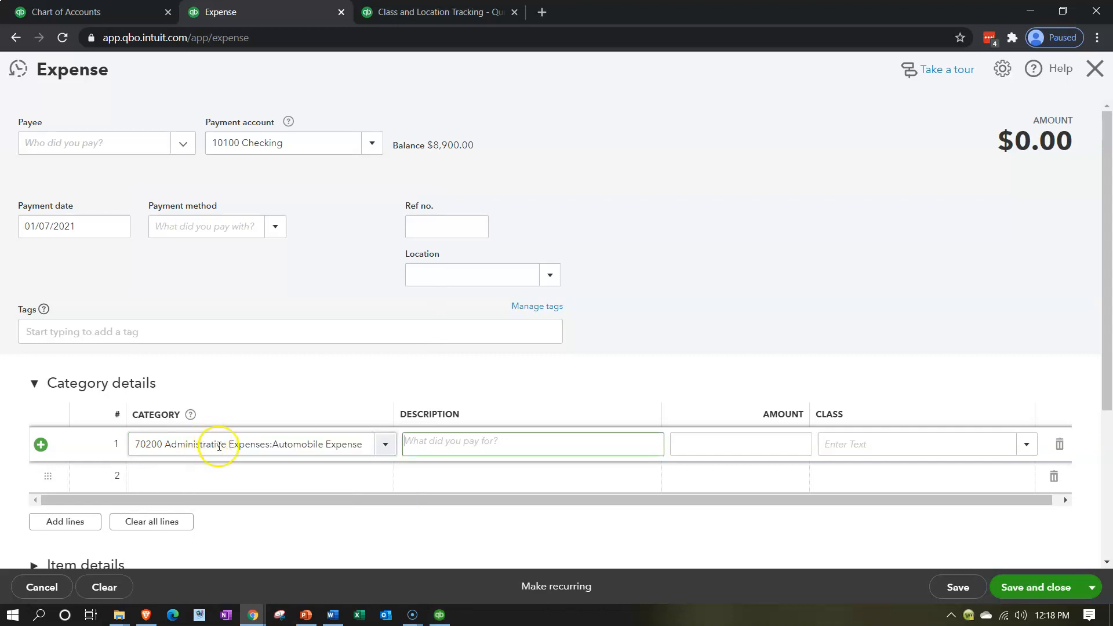
Step: Enter 300 as the automobile expense amount, then save and close the expense without a class
{"action": "left_click", "coordinate": [706, 449]}
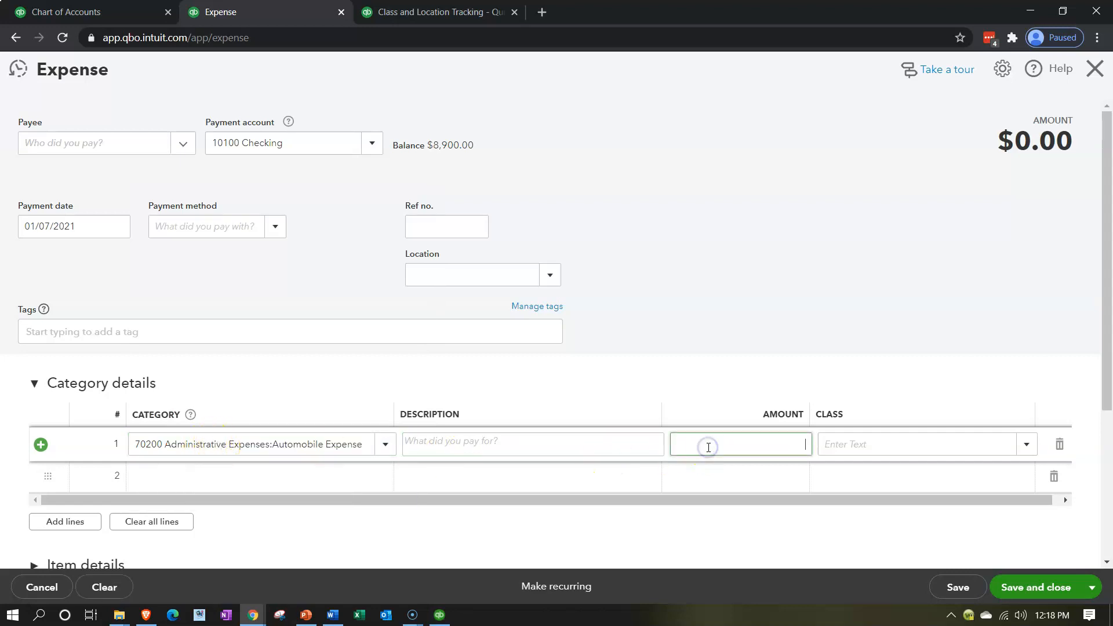
{"action": "type", "text": "300"}
{"action": "key", "text": "Tab"}
{"action": "left_click", "coordinate": [984, 443]}
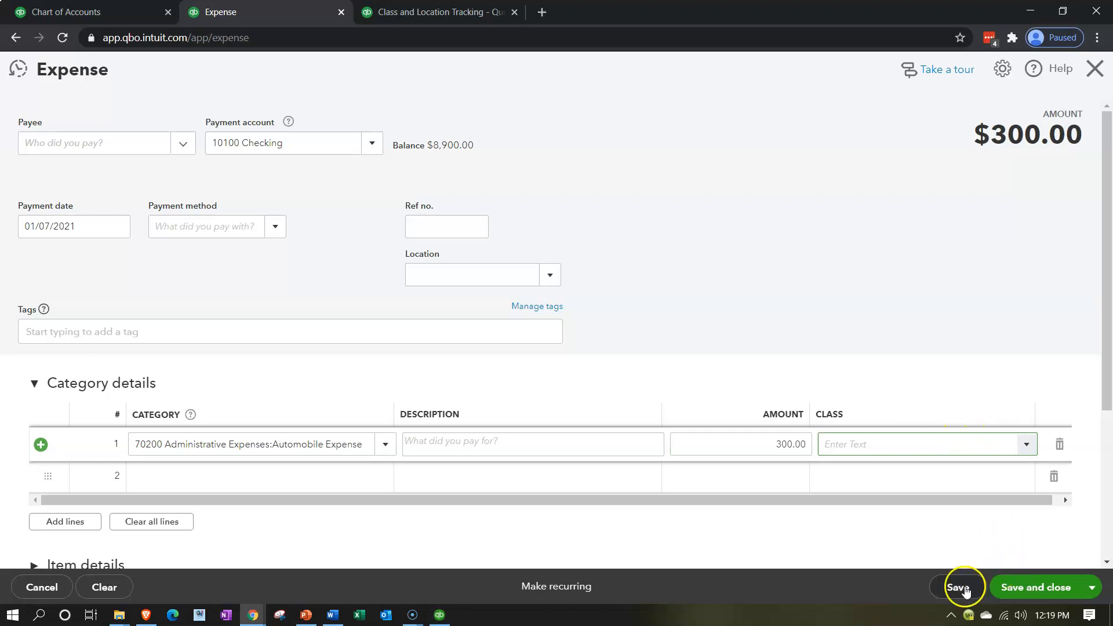
{"action": "left_click", "coordinate": [1017, 580]}
{"action": "left_click", "coordinate": [691, 366]}
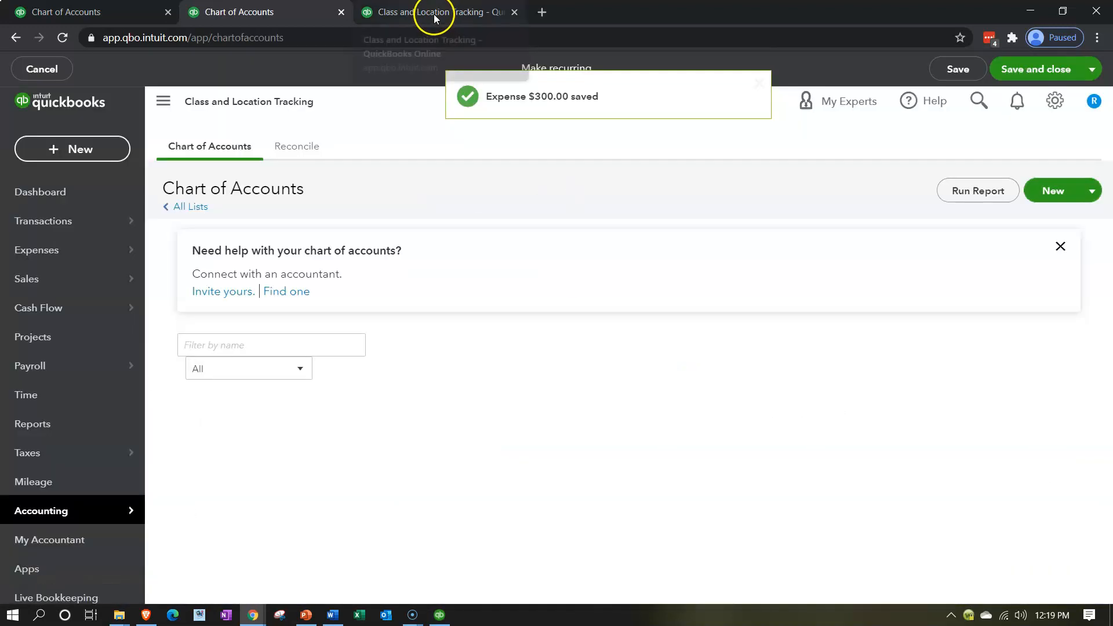
Step: Rerun the 2021 Profit and Loss report and check the Automobile Expense line under Administrative Expenses
{"action": "left_click", "coordinate": [435, 15]}
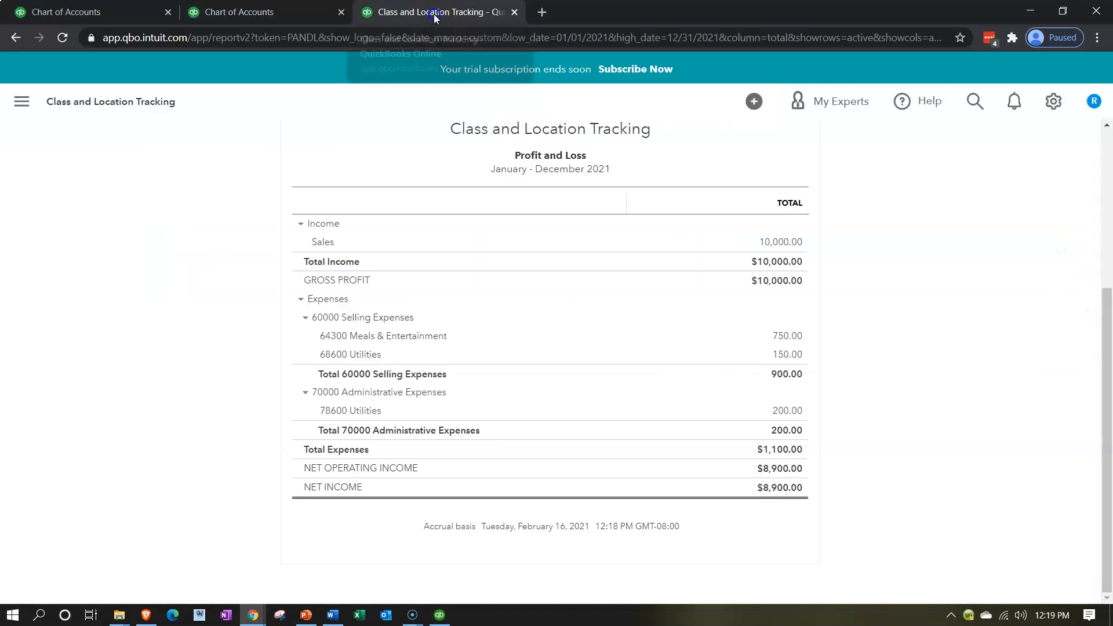
{"action": "left_click", "coordinate": [666, 261]}
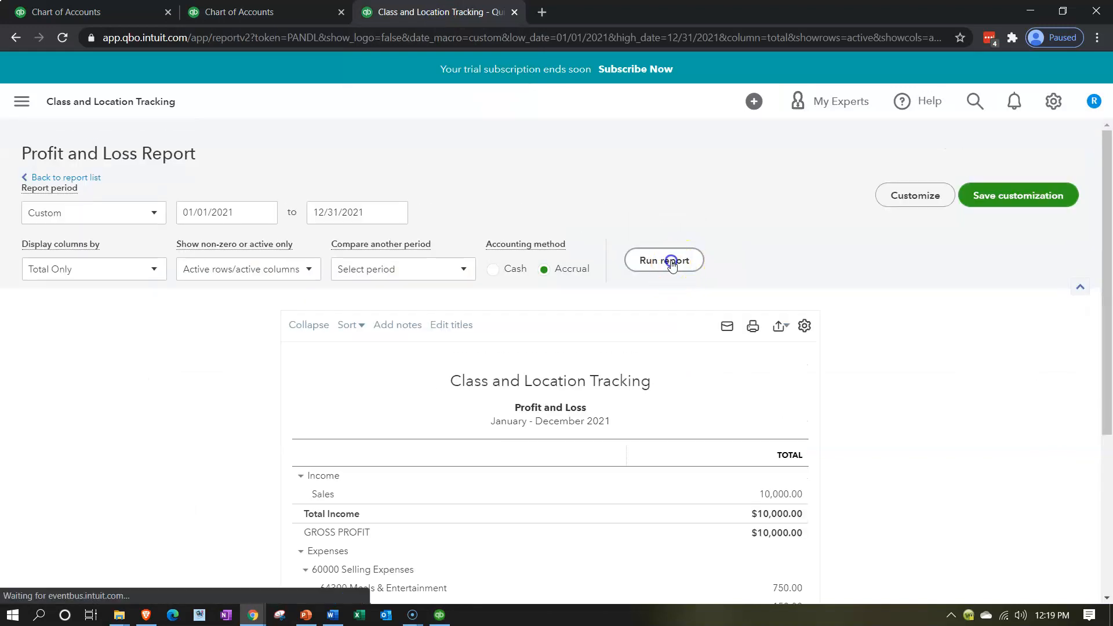
{"action": "scroll", "coordinate": [258, 378], "scroll_direction": "down", "scroll_amount": 5}
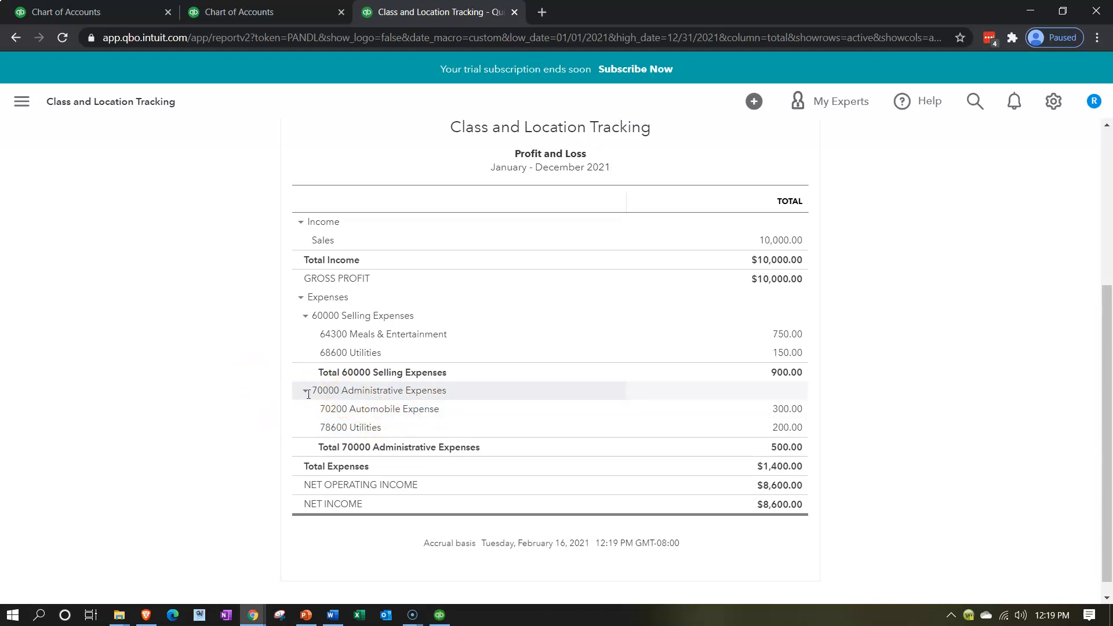
Step: Start another expense from the Chart of Accounts browser tab, with 71700 Administrative Expenses:Computer & Internet Expenses as its first-line category
{"action": "left_click", "coordinate": [252, 15]}
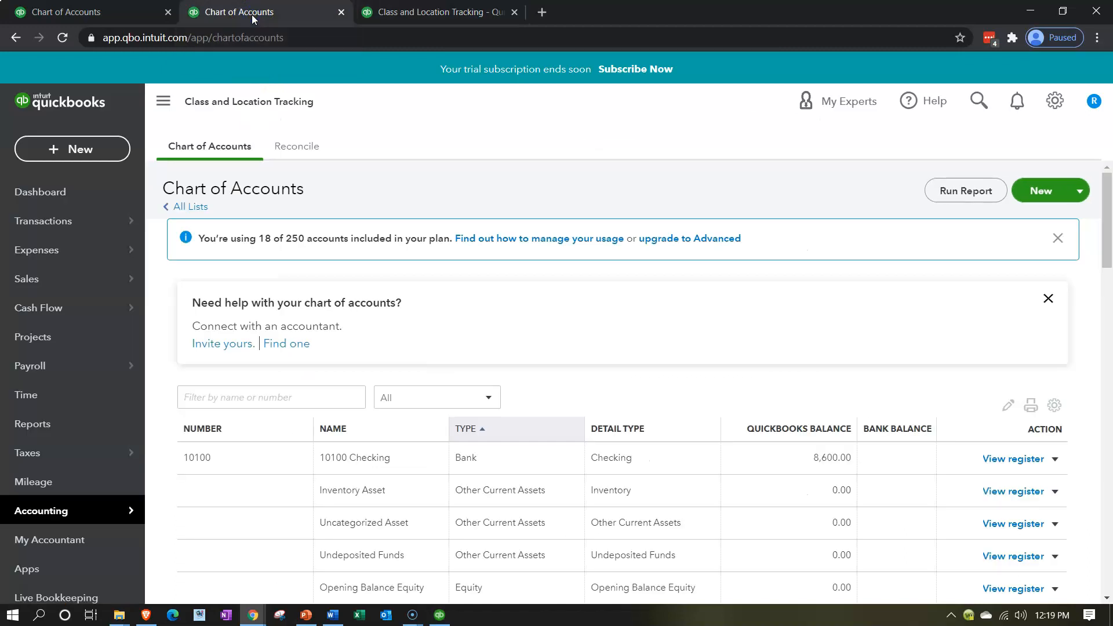
{"action": "left_click", "coordinate": [83, 150]}
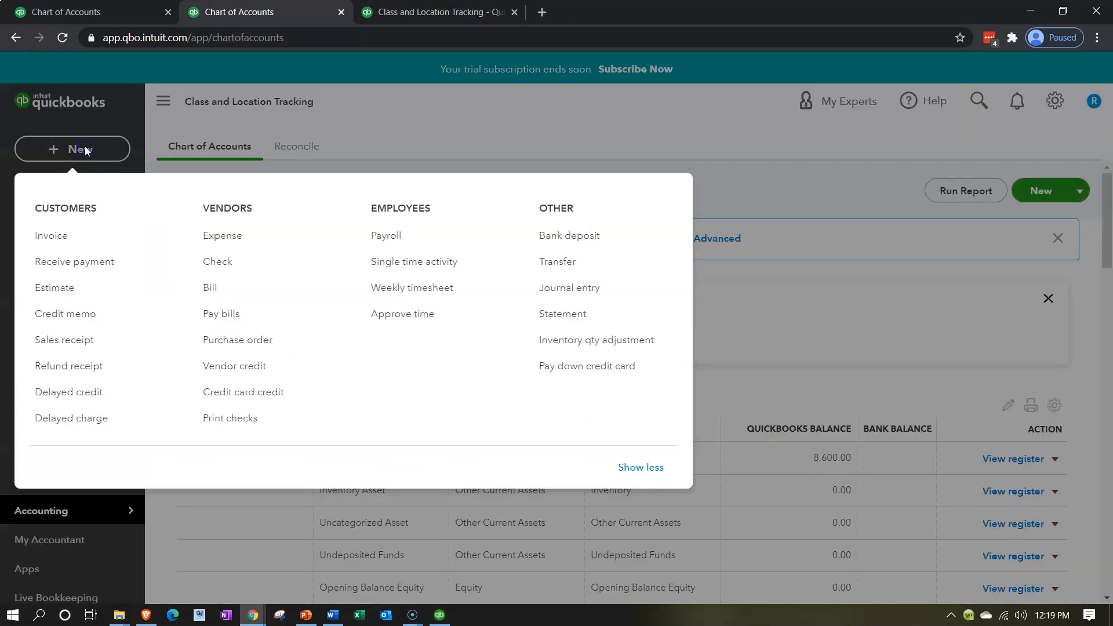
{"action": "left_click", "coordinate": [218, 237]}
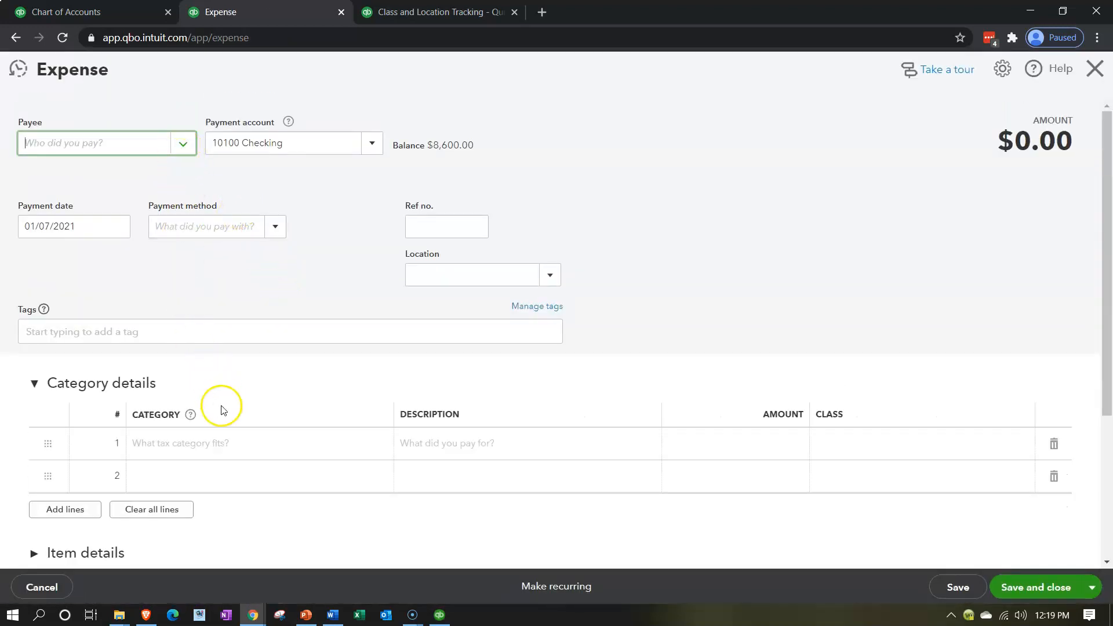
{"action": "left_click", "coordinate": [219, 441]}
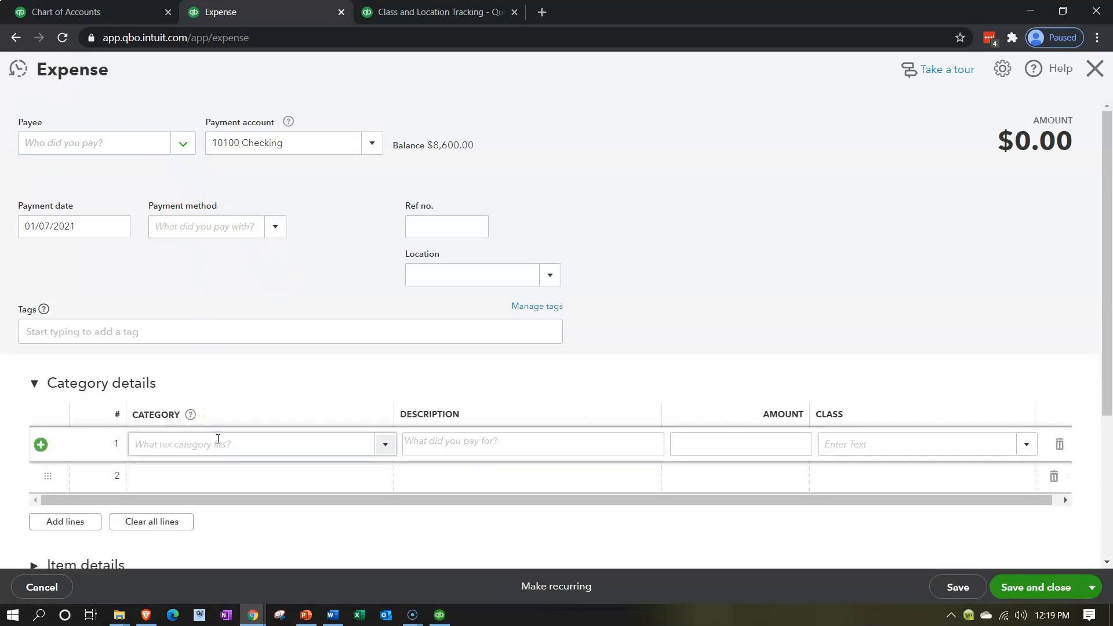
{"action": "type", "text": "7"}
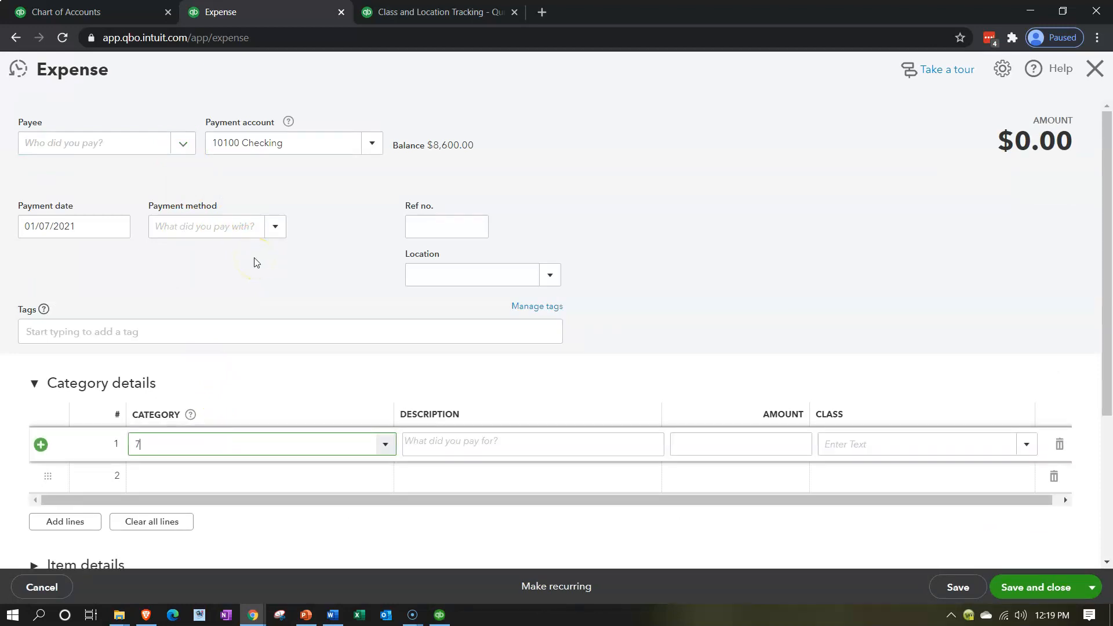
{"action": "type", "text": "1700"}
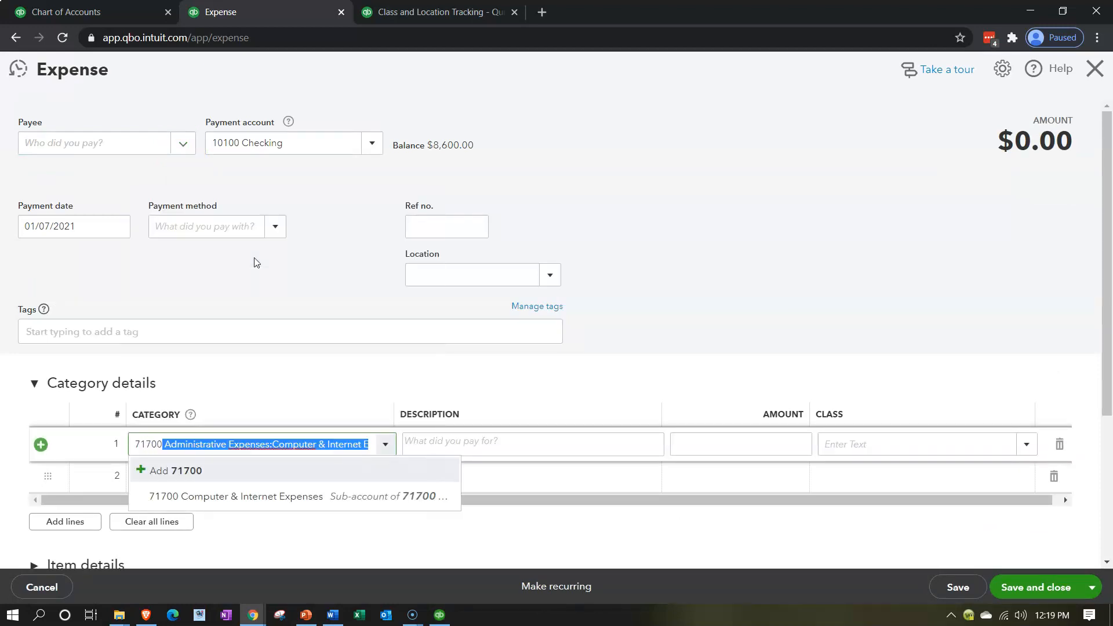
{"action": "key", "text": "Tab"}
Step: Enter 250 for the computer and internet expense, save it without a class, and close the blank expense form
{"action": "left_click", "coordinate": [752, 445]}
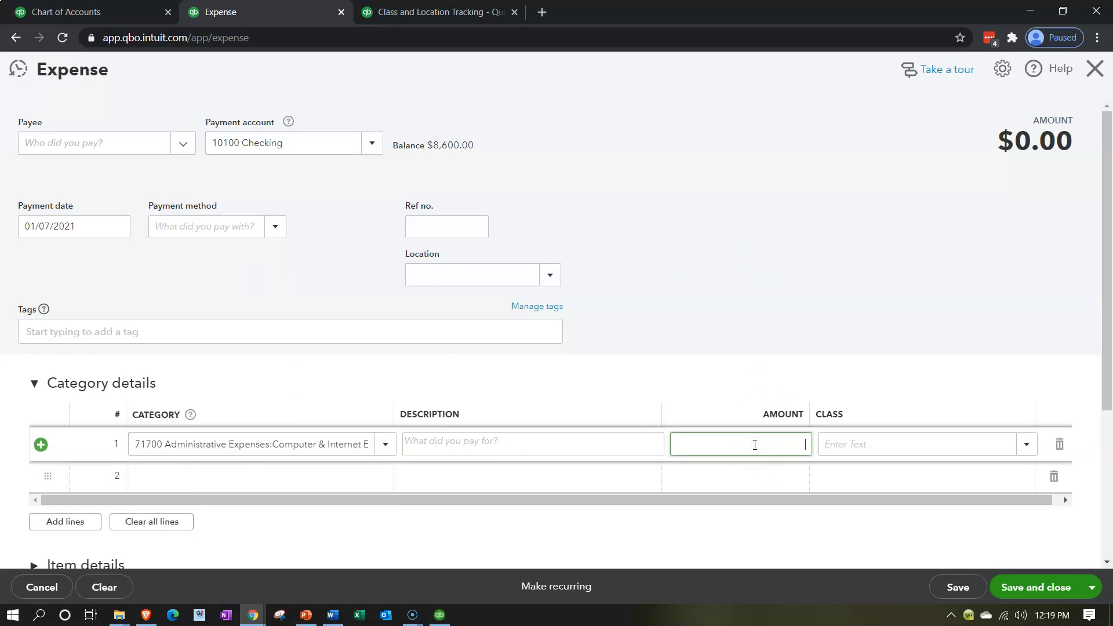
{"action": "type", "text": "250"}
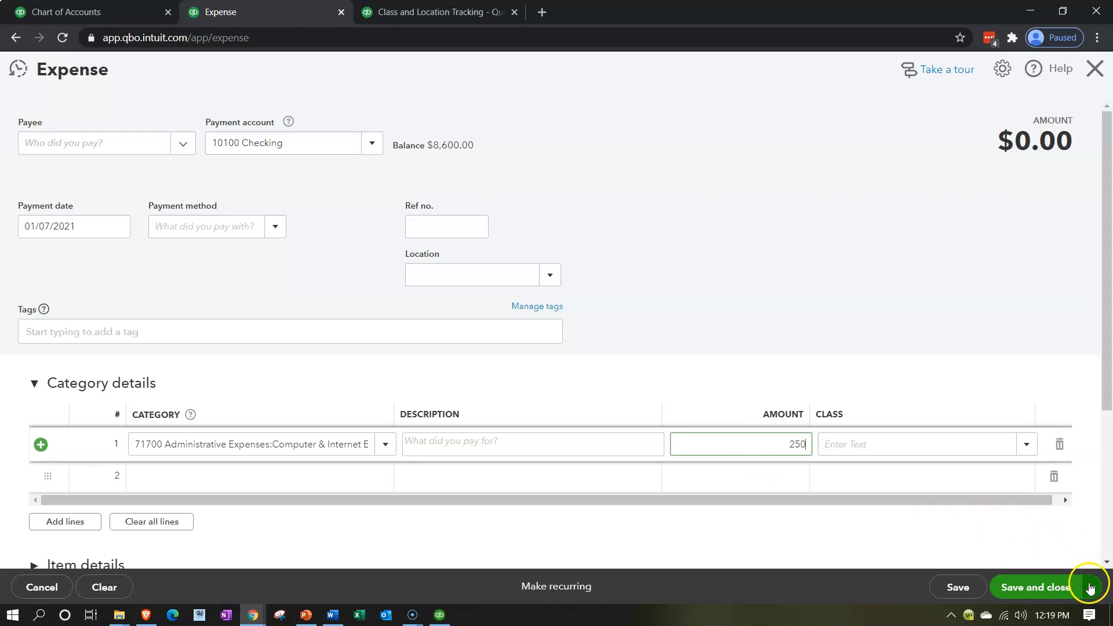
{"action": "left_click", "coordinate": [1089, 588]}
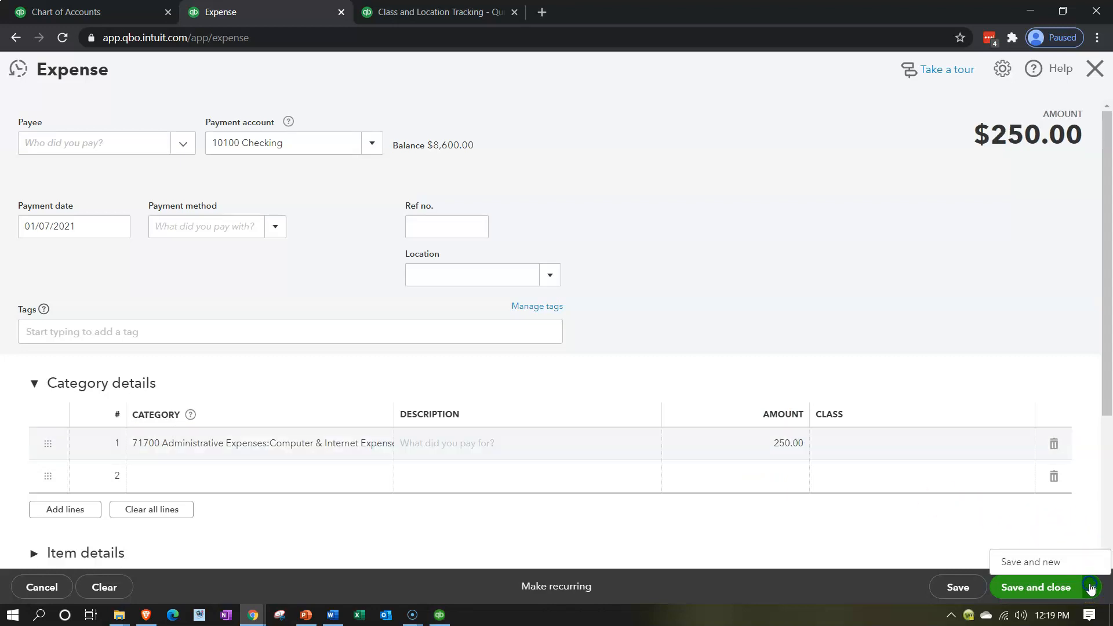
{"action": "left_click", "coordinate": [1034, 563]}
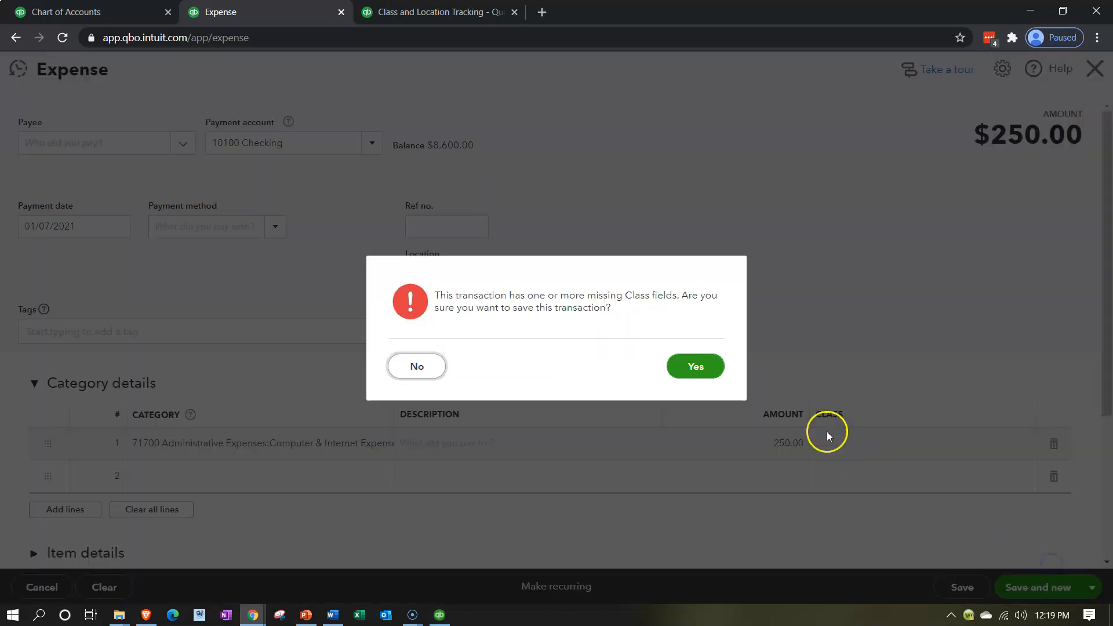
{"action": "left_click", "coordinate": [696, 367]}
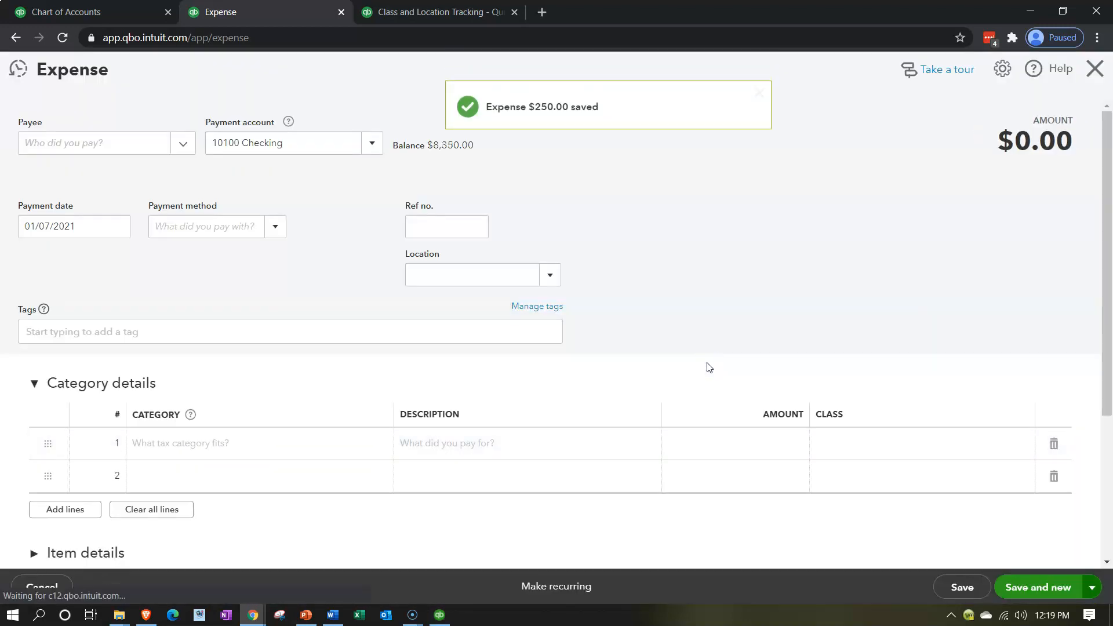
{"action": "left_click", "coordinate": [1097, 75]}
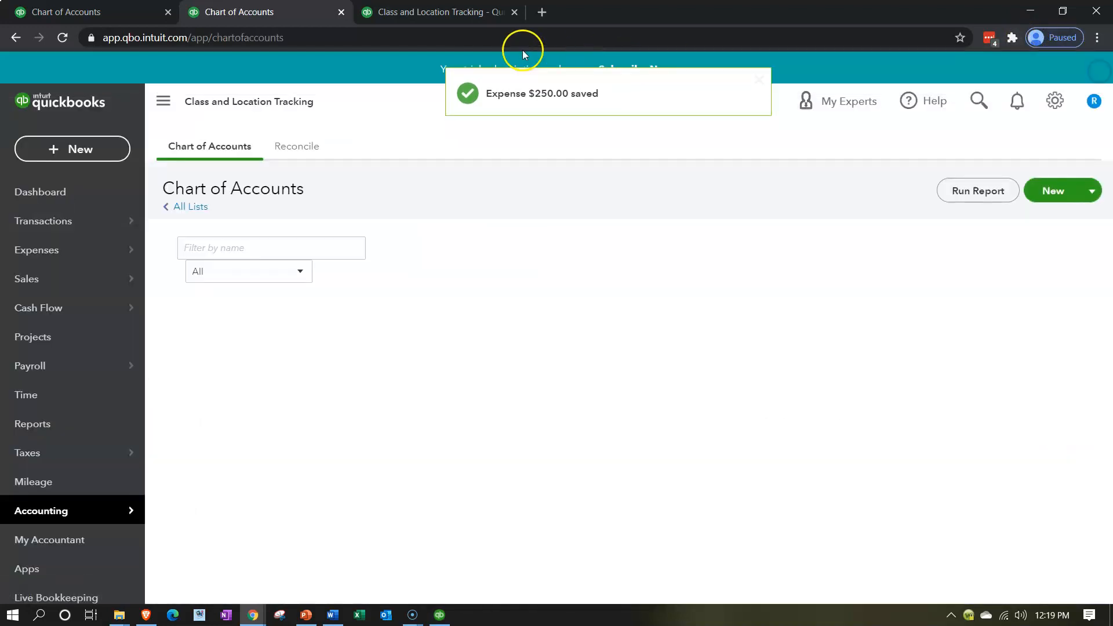
Step: Rerun the 2021 Profit and Loss report and check the Computer & Internet Expenses line under Administrative Expenses
{"action": "left_click", "coordinate": [442, 12]}
{"action": "scroll", "coordinate": [603, 248], "scroll_direction": "up", "scroll_amount": 5}
{"action": "left_click", "coordinate": [658, 257]}
{"action": "scroll", "coordinate": [285, 351], "scroll_direction": "down", "scroll_amount": 5}
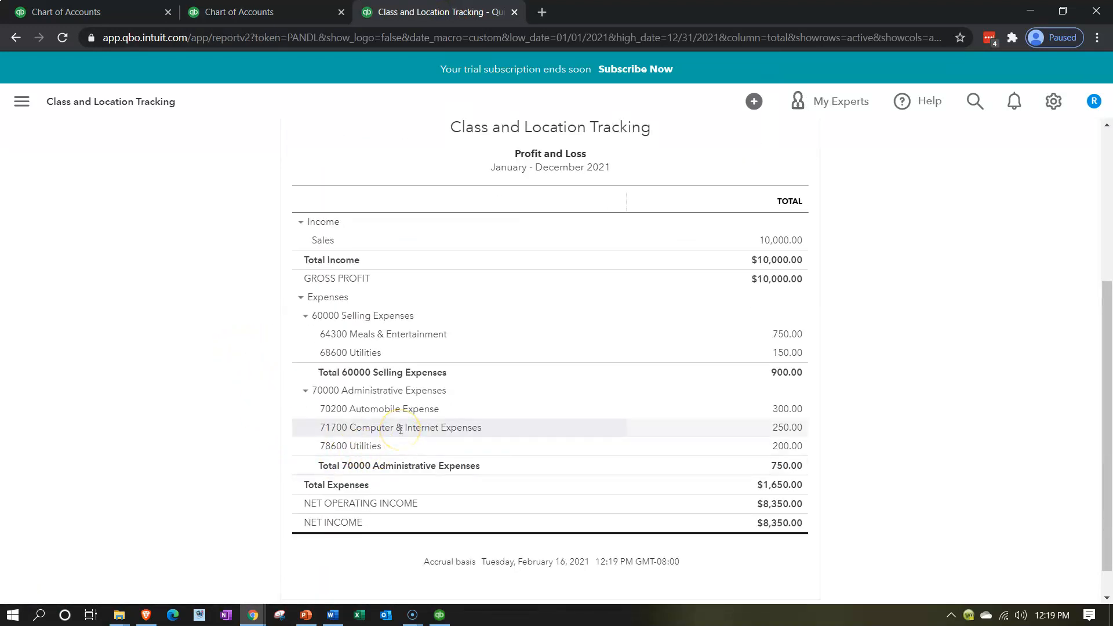
Step: Enlarge the Profit and Loss report and examine the numbered accounts, subtotals and net income
{"action": "key", "text": "ctrl+plus"}
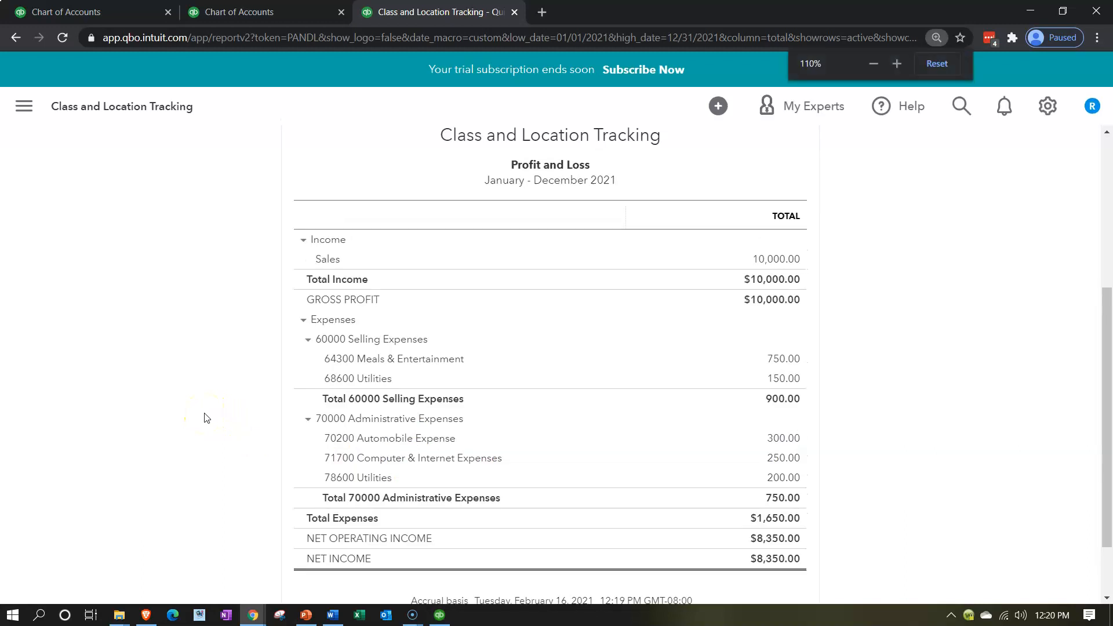
{"action": "key", "text": "ctrl+plus"}
{"action": "key", "text": "ctrl+plus"}
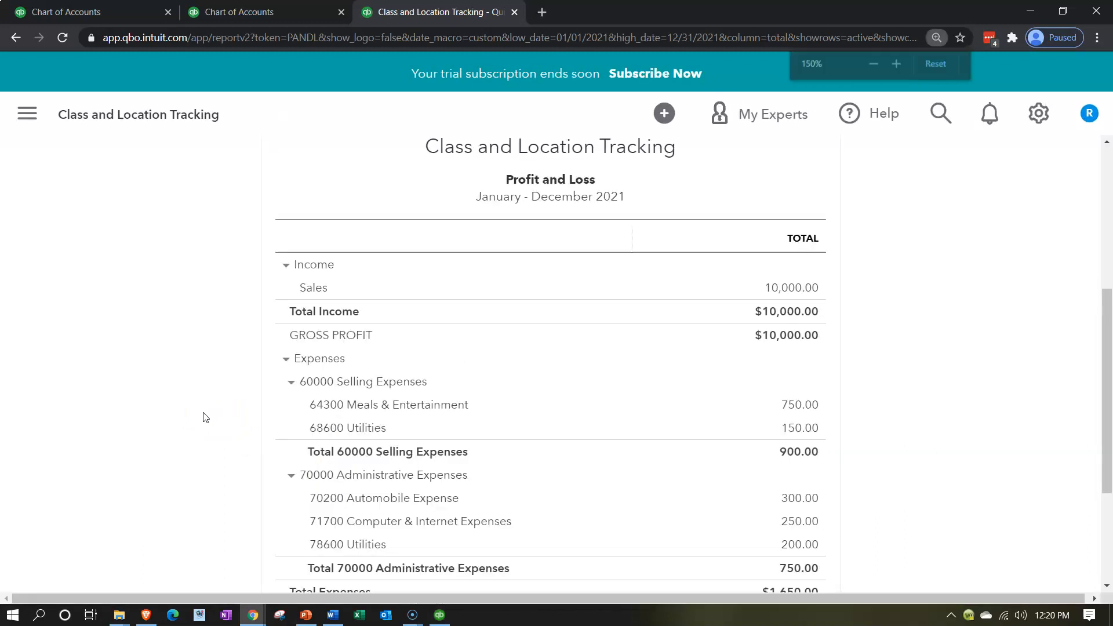
{"action": "key", "text": "ctrl+plus"}
{"action": "scroll", "coordinate": [133, 398], "scroll_direction": "down", "scroll_amount": 3}
{"action": "scroll", "coordinate": [133, 402], "scroll_direction": "up", "scroll_amount": 2}
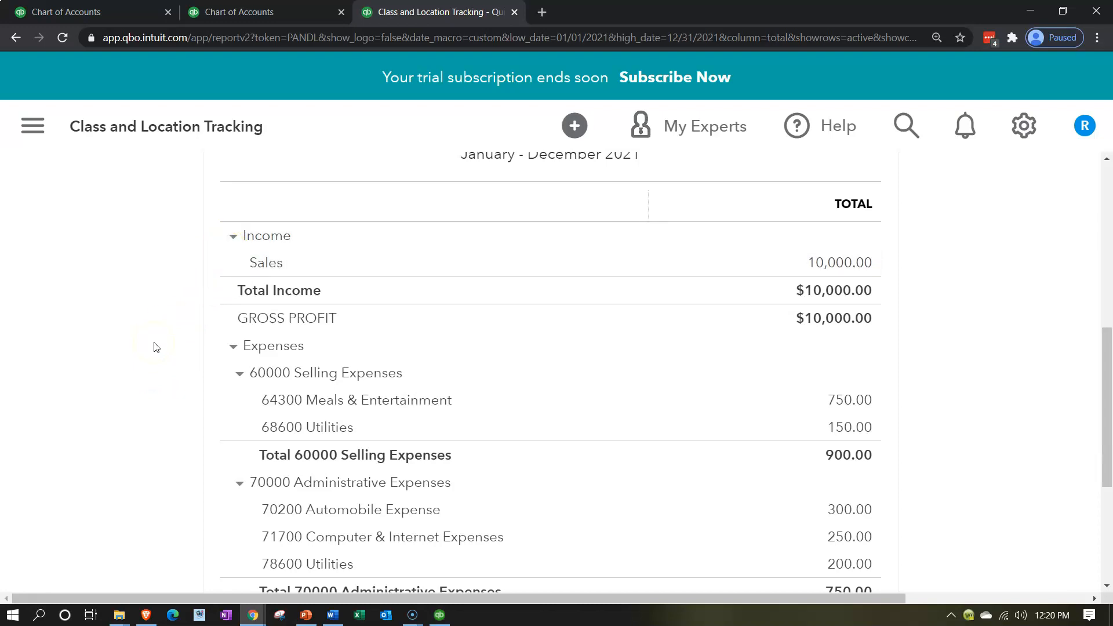
{"action": "scroll", "coordinate": [155, 347], "scroll_direction": "down", "scroll_amount": 2}
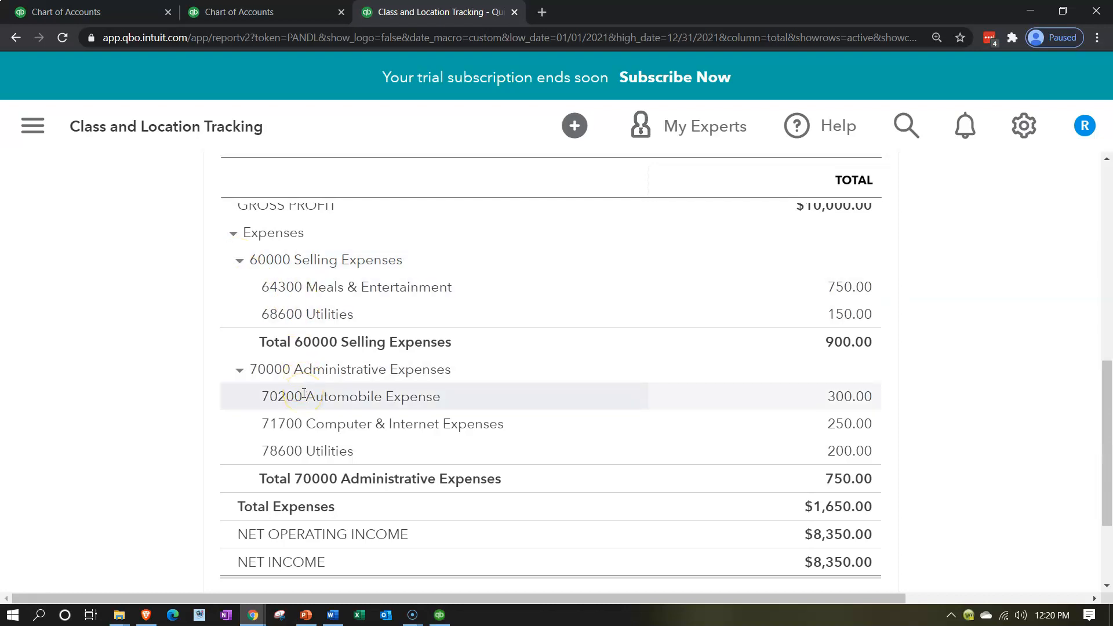
Step: Collapse the 60000 Selling Expenses and 70000 Administrative Expenses groups to compare their totals, and expand both again
{"action": "left_click", "coordinate": [239, 259]}
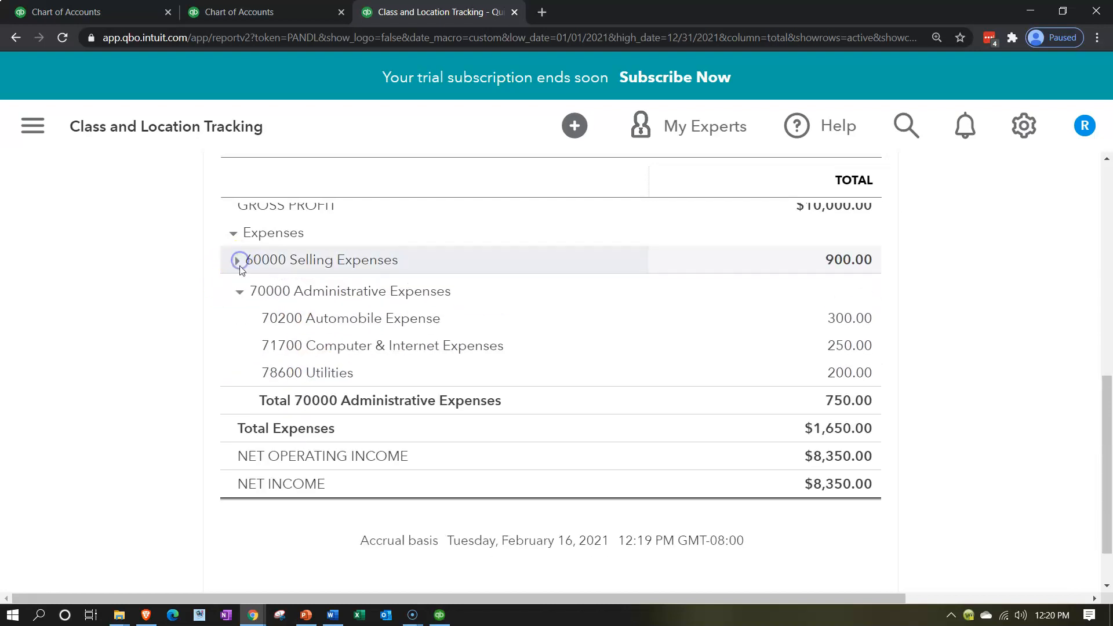
{"action": "left_click", "coordinate": [239, 288]}
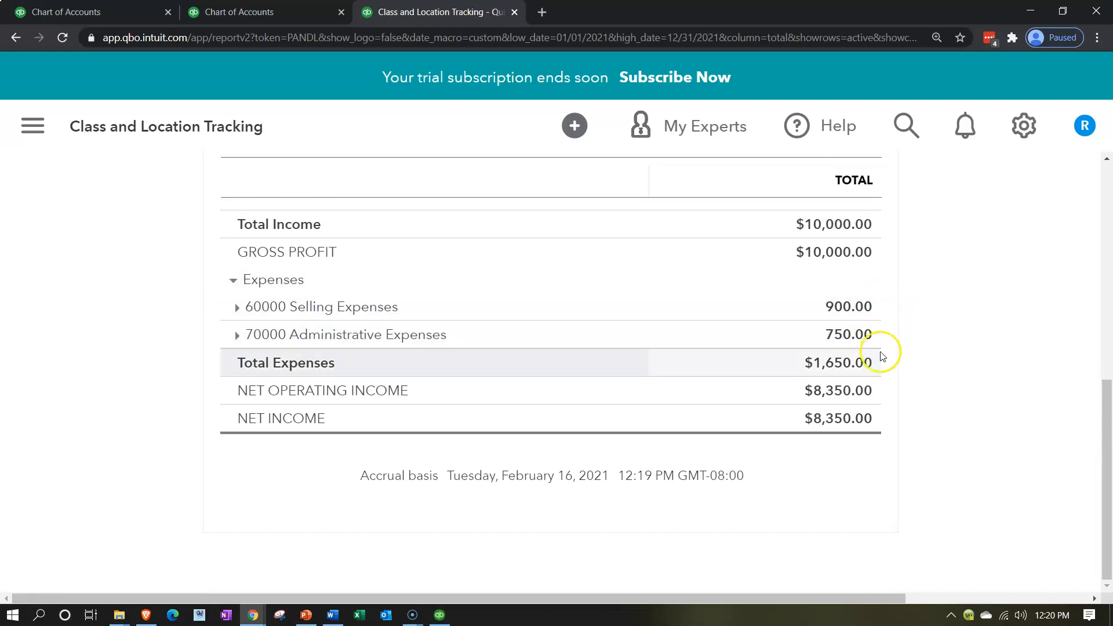
{"action": "left_click", "coordinate": [237, 307]}
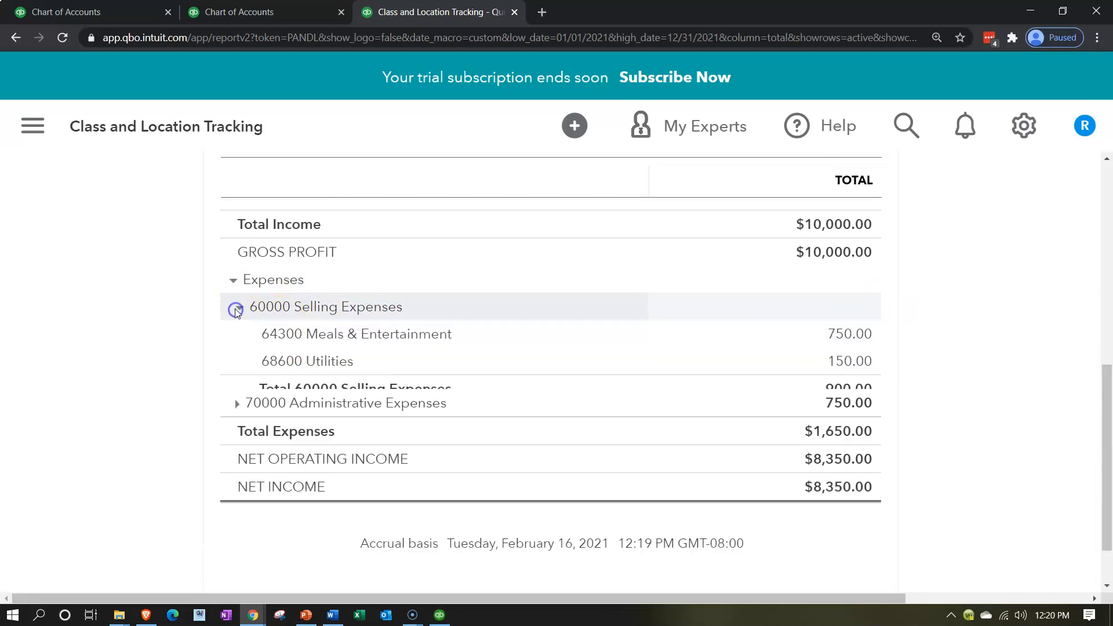
{"action": "left_click", "coordinate": [238, 420]}
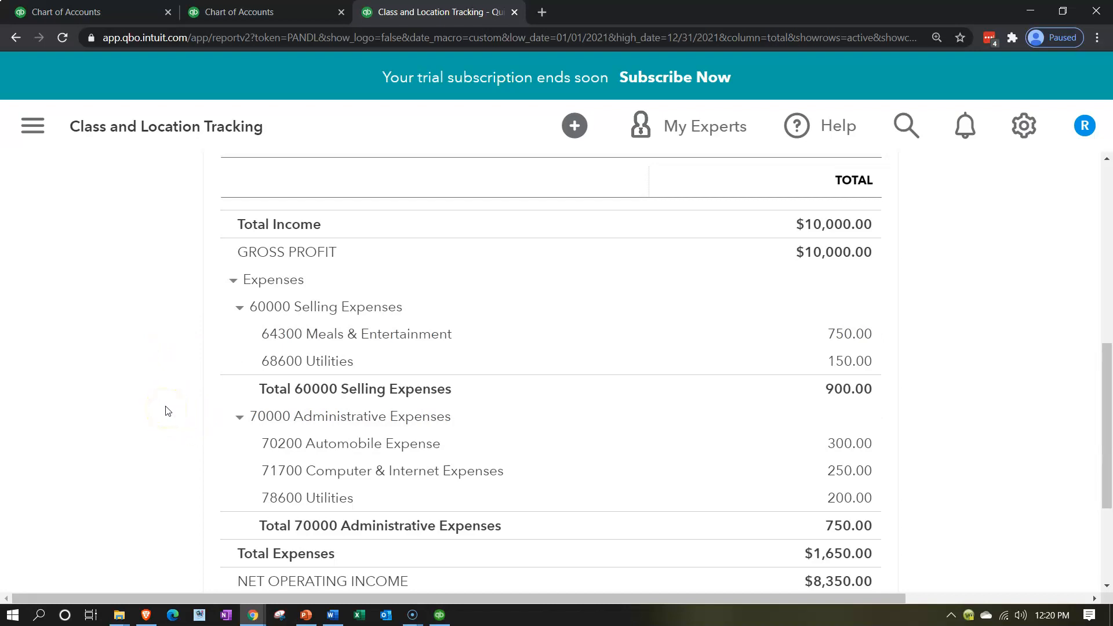
{"action": "scroll", "coordinate": [167, 410], "scroll_direction": "down", "scroll_amount": 1}
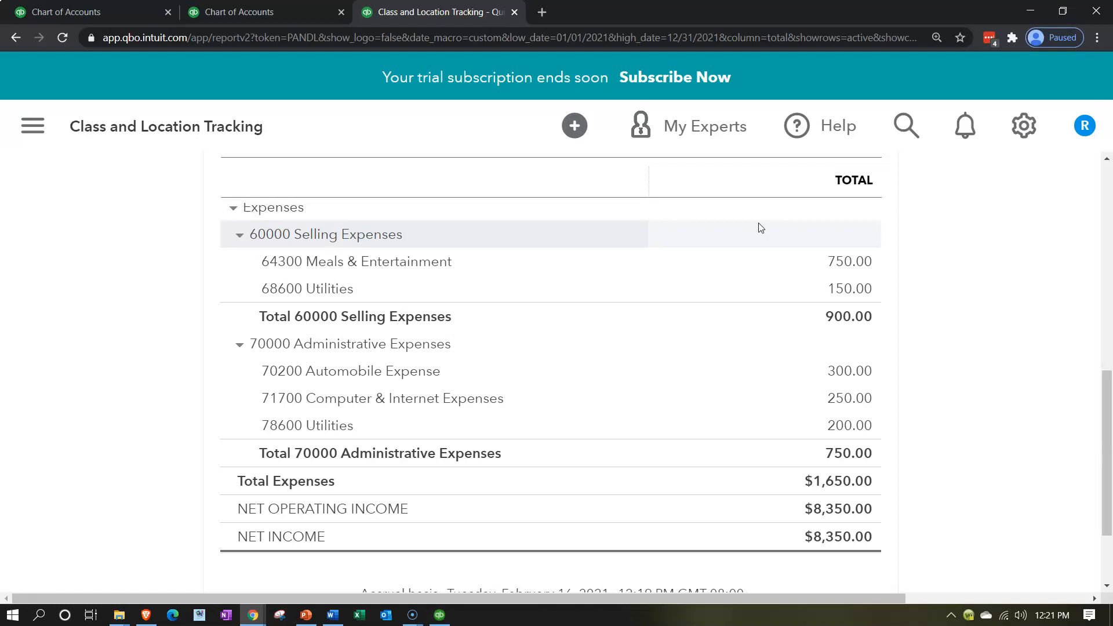
{"action": "left_click", "coordinate": [759, 247]}
{"action": "left_click", "coordinate": [745, 242]}
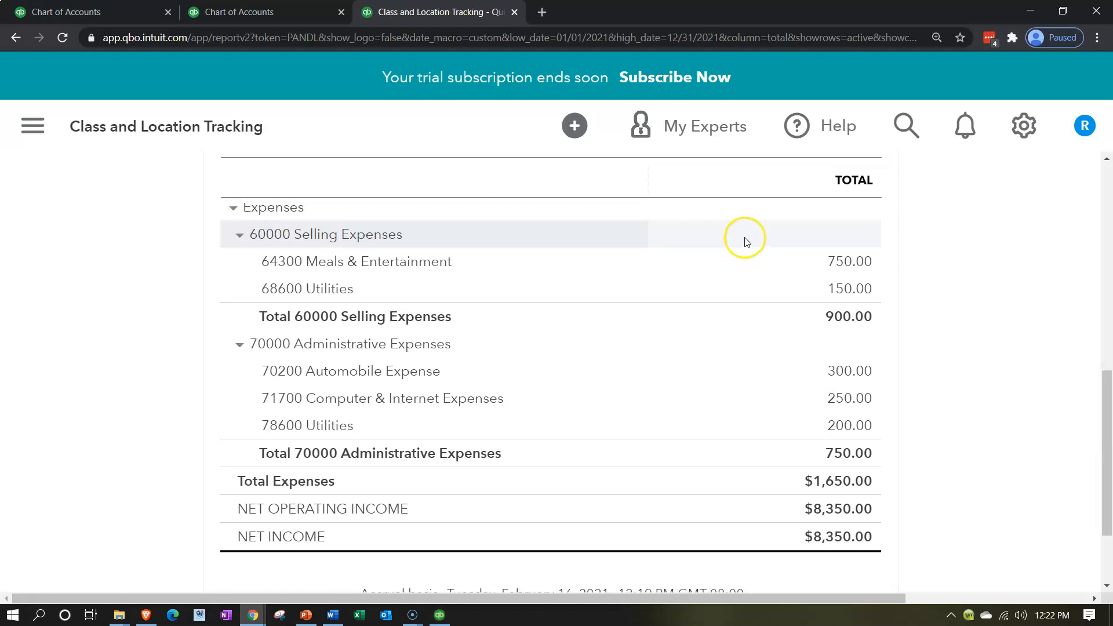